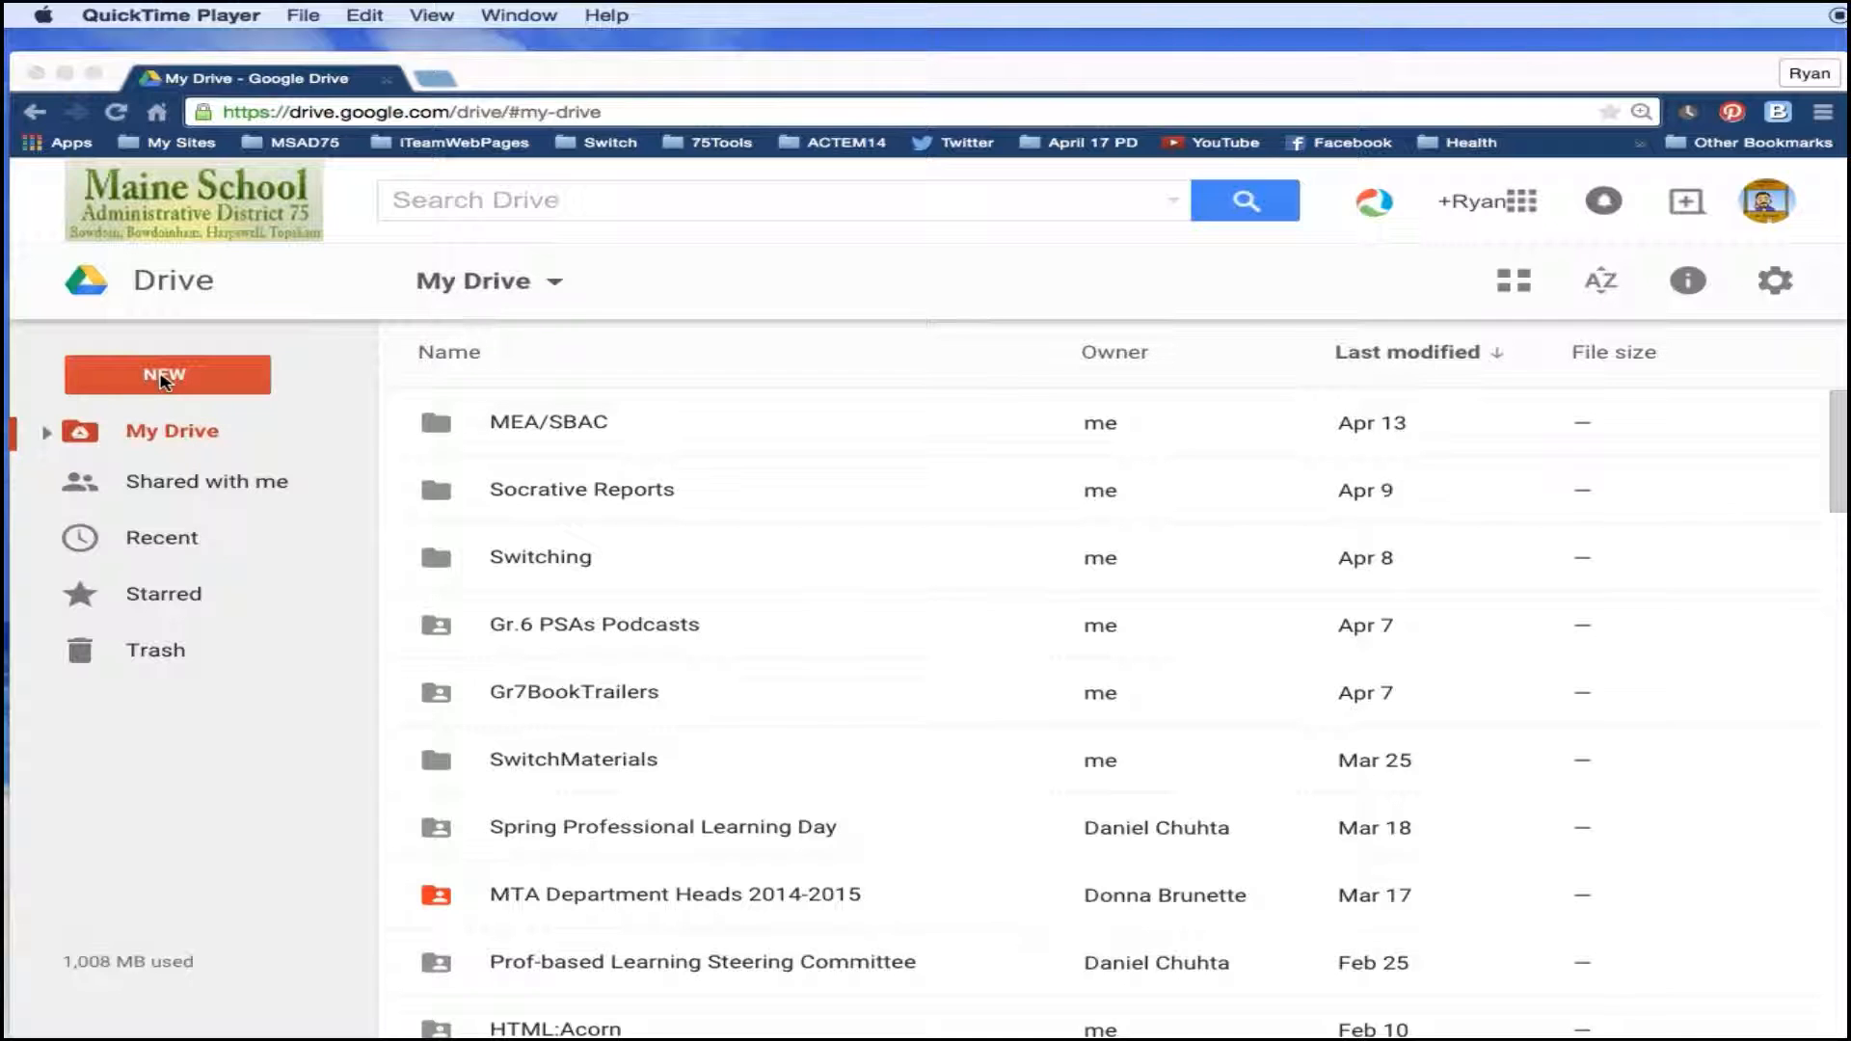
Create a new Google Form and set it to automatically collect respondents' MSAD75 usernames.
left_click(161, 381)
left_click(164, 378)
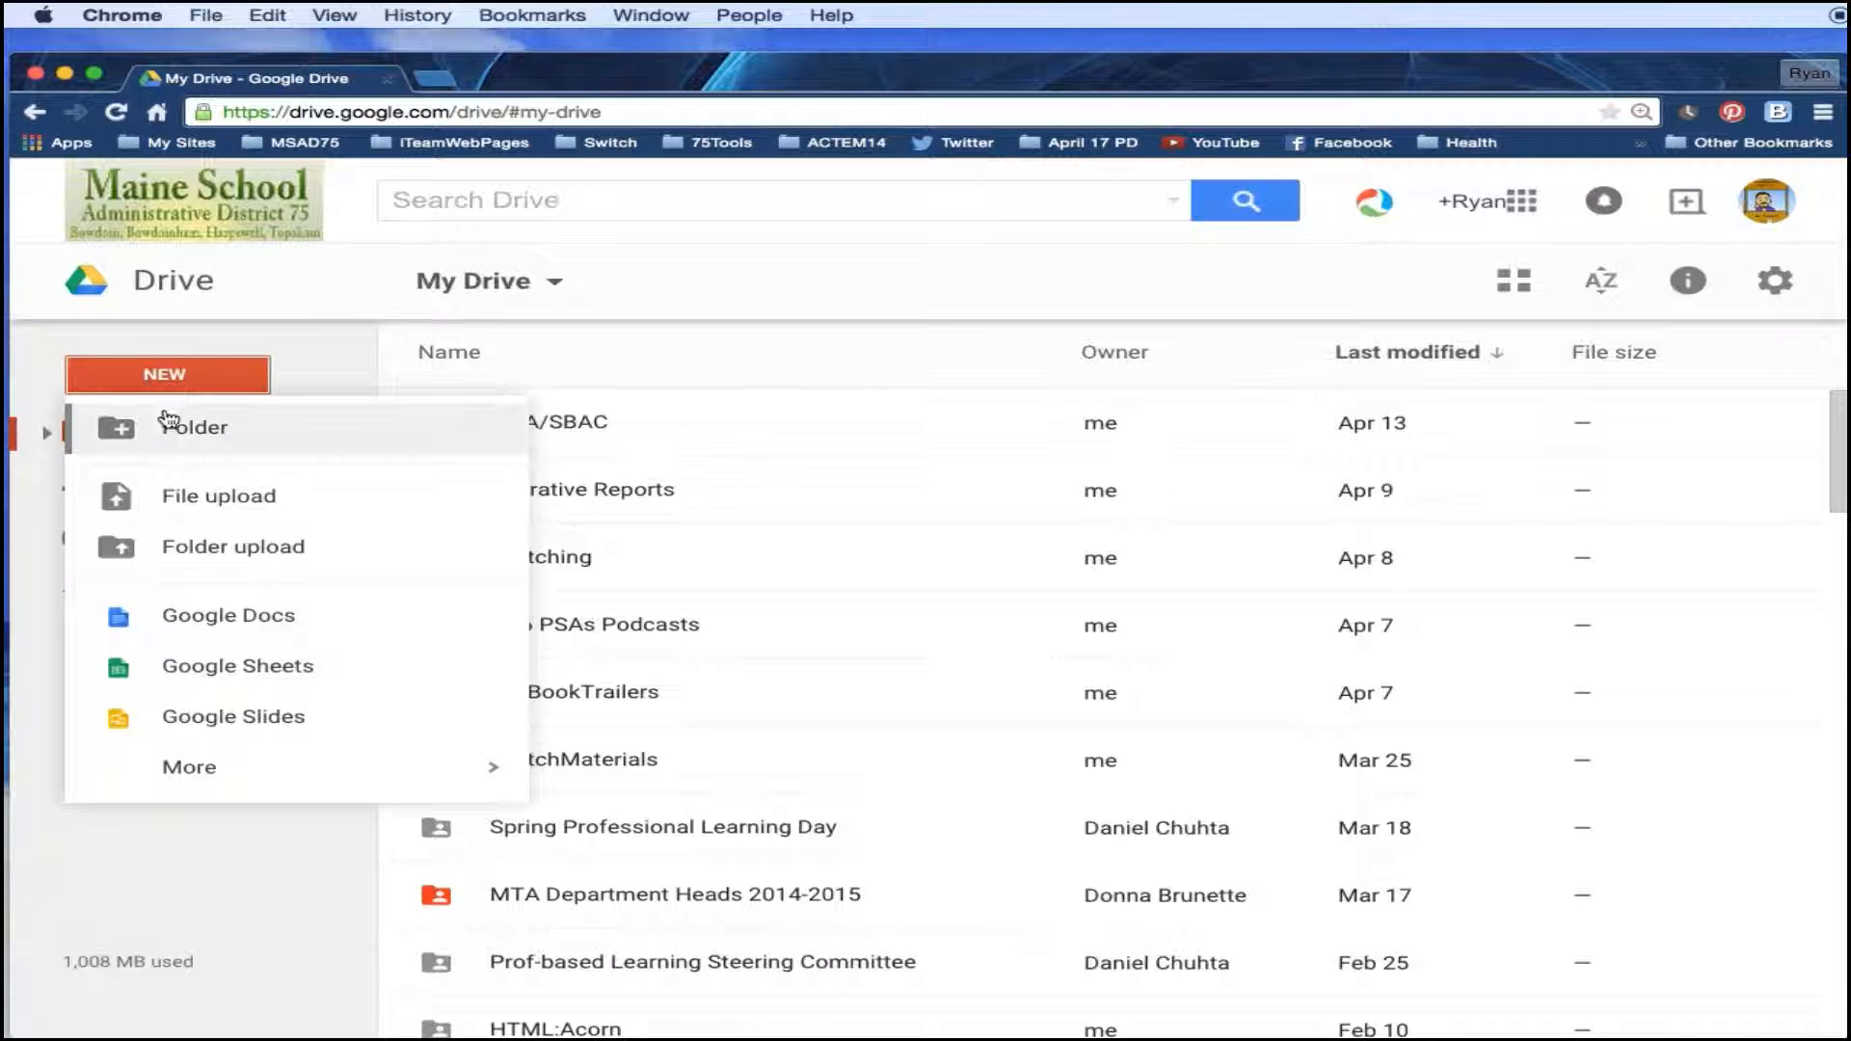
mouse_move(247, 783)
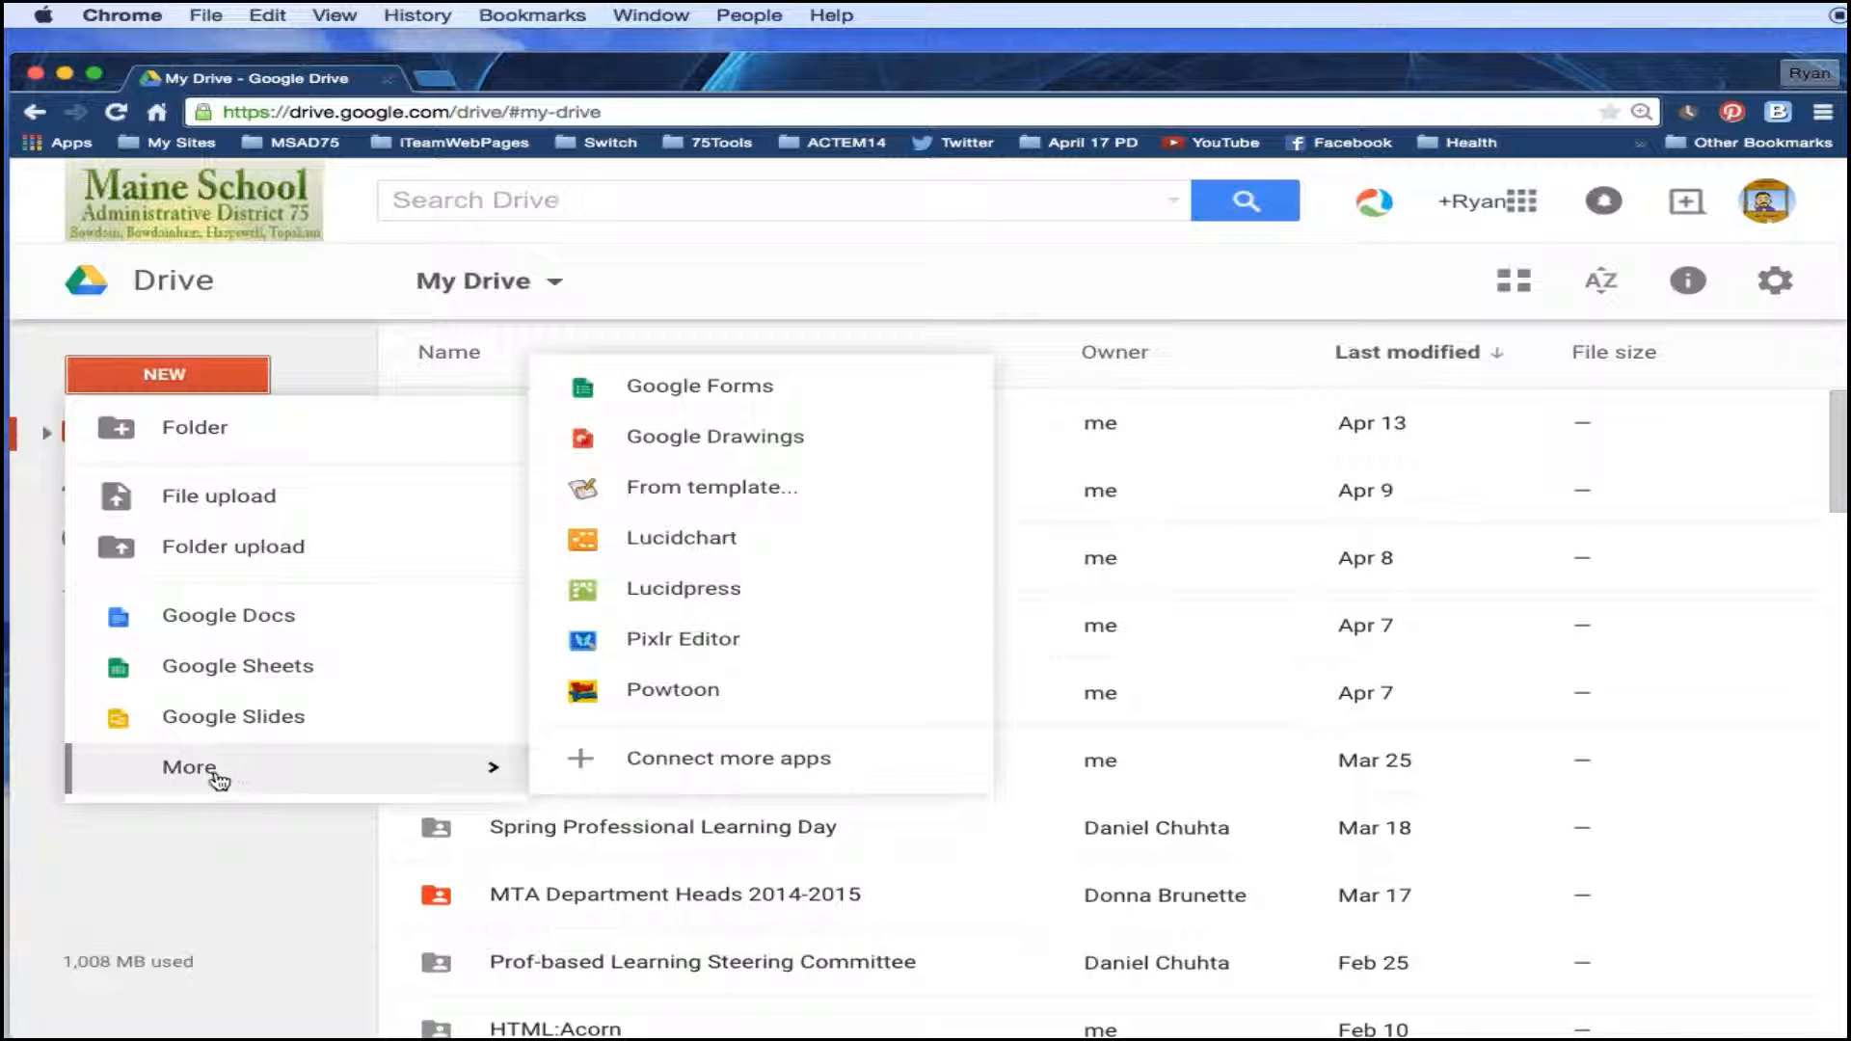
left_click(748, 391)
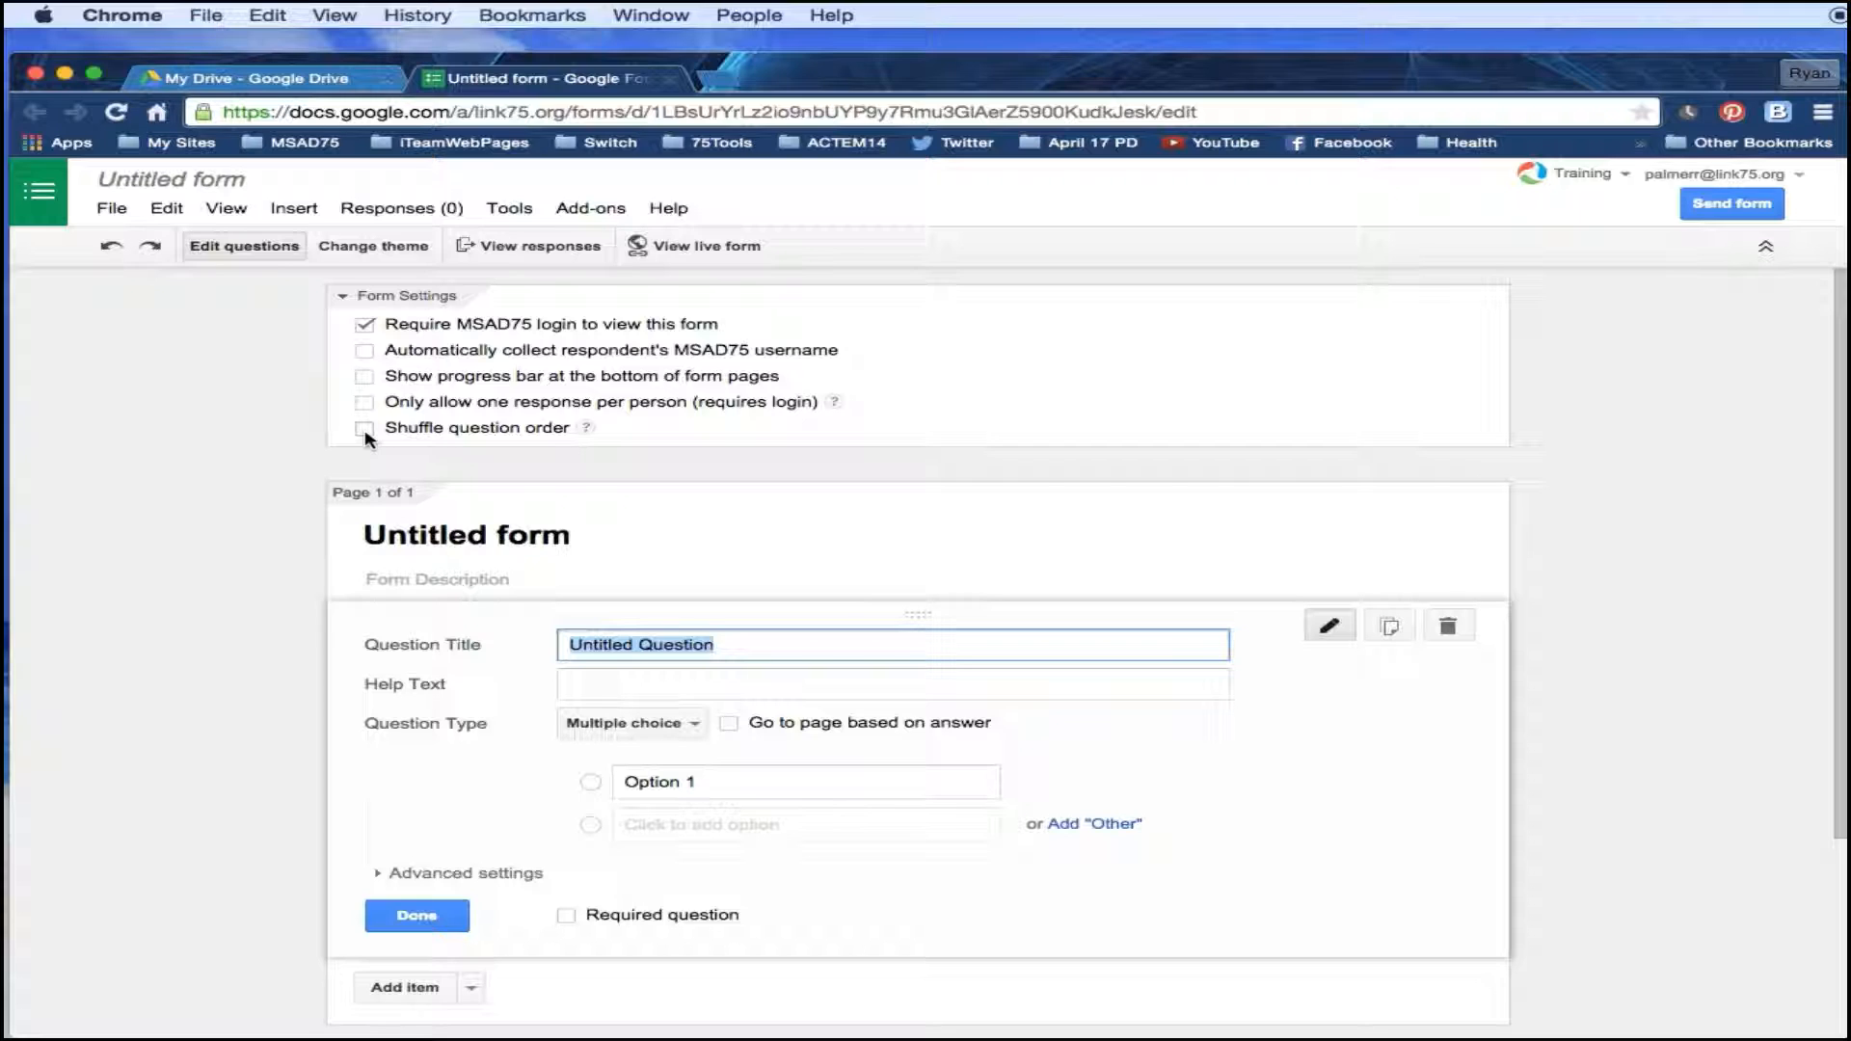
left_click(365, 354)
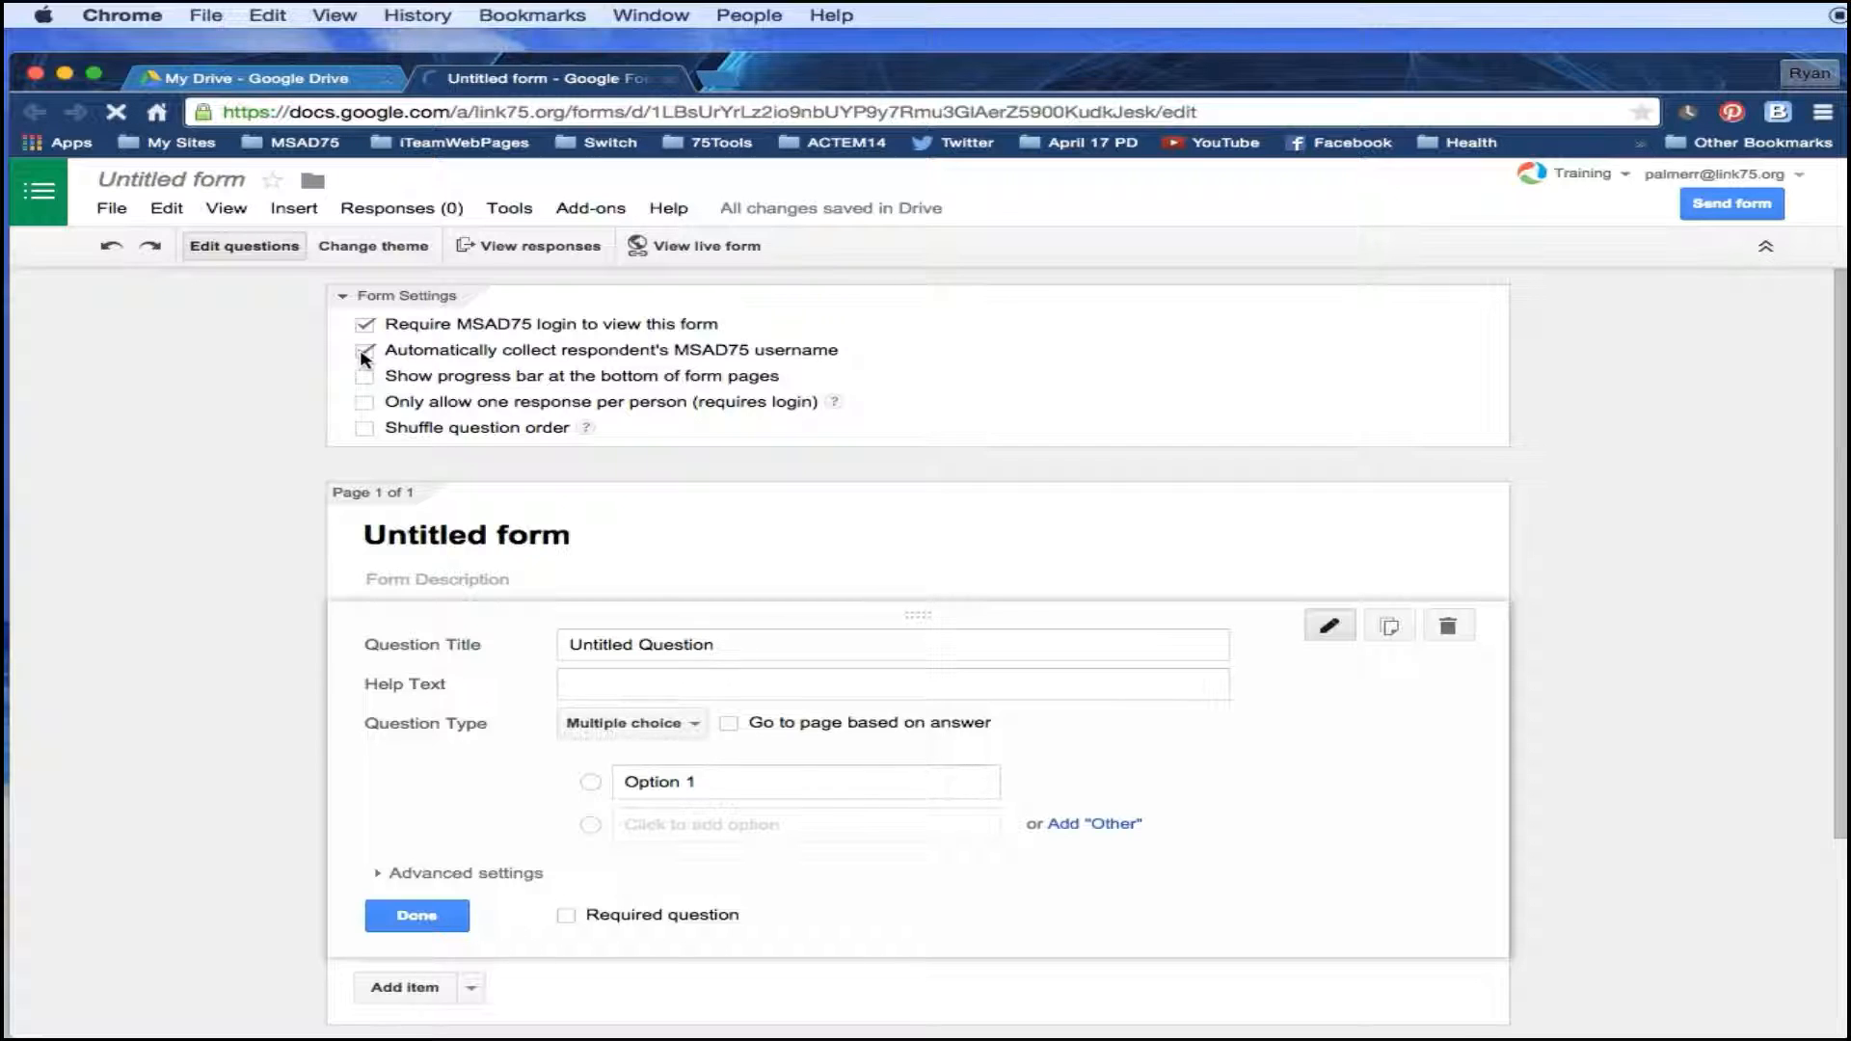
Rename the untitled form as "Planets Quiz".
left_click(216, 186)
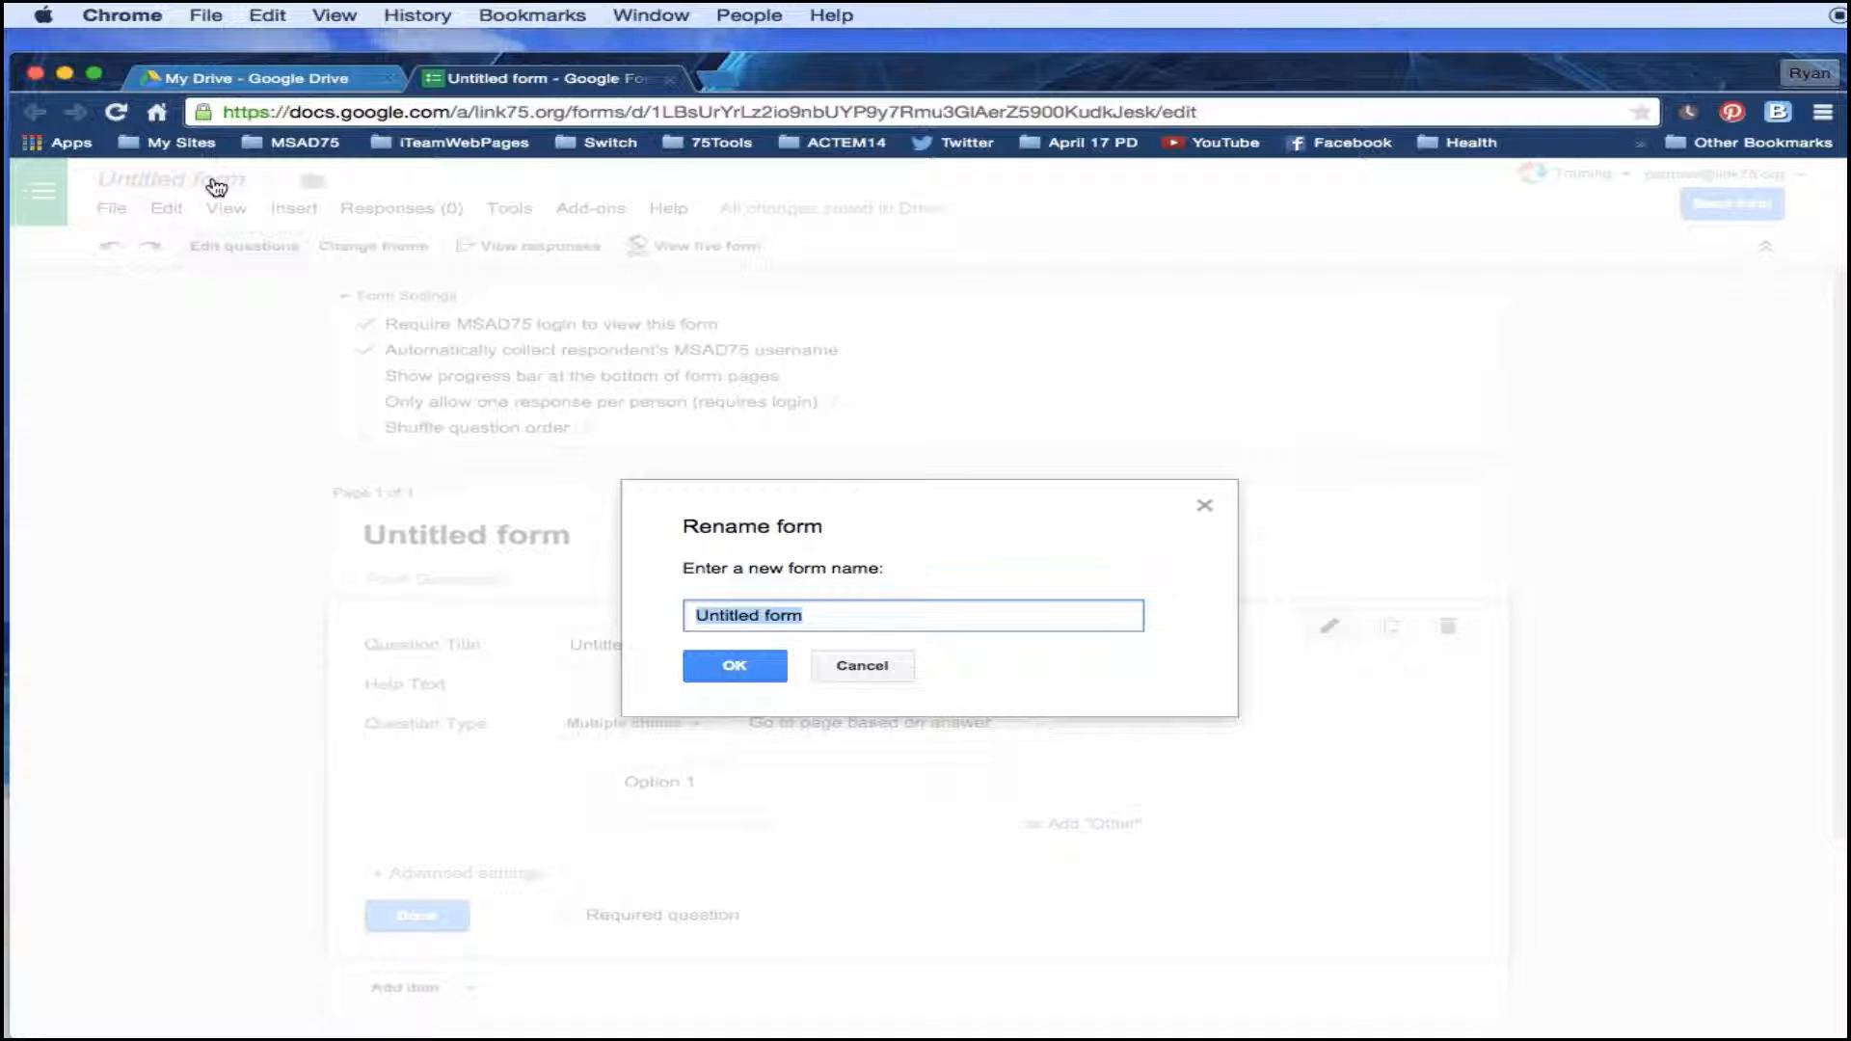
type("Pla")
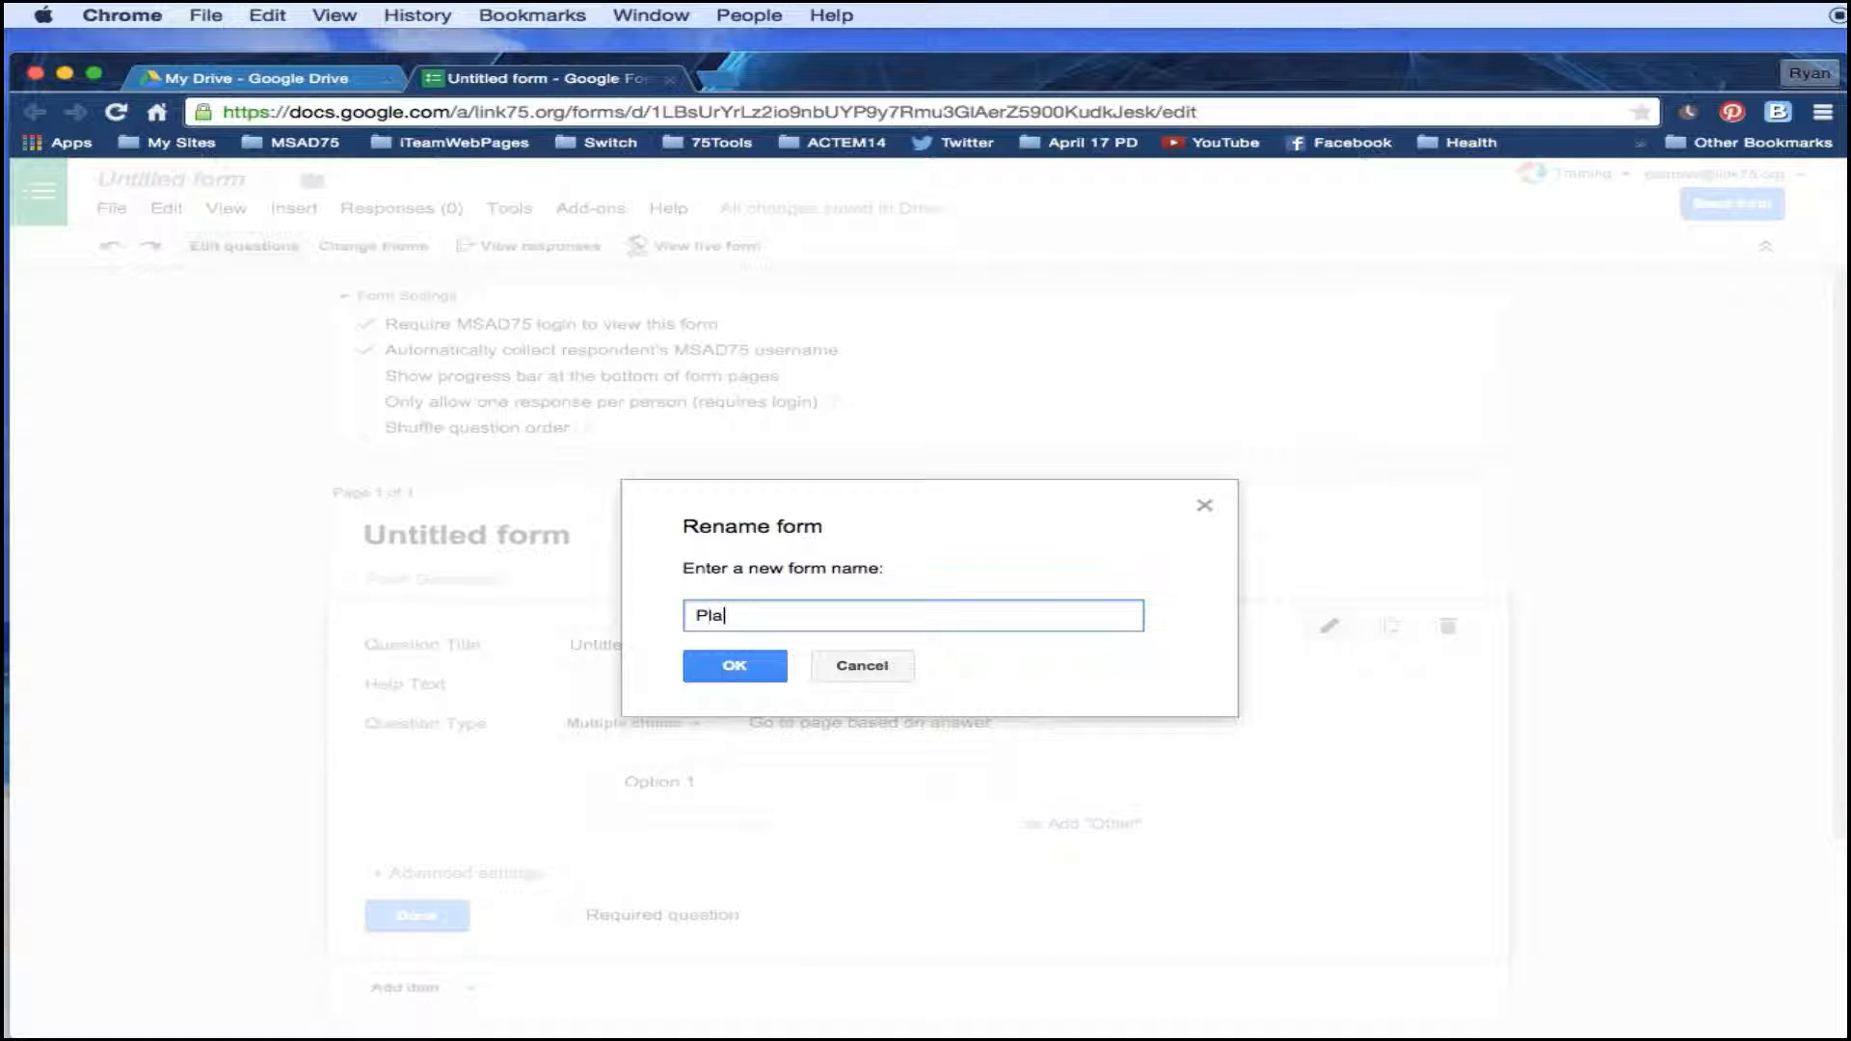
type("nets Quiz")
left_click(733, 667)
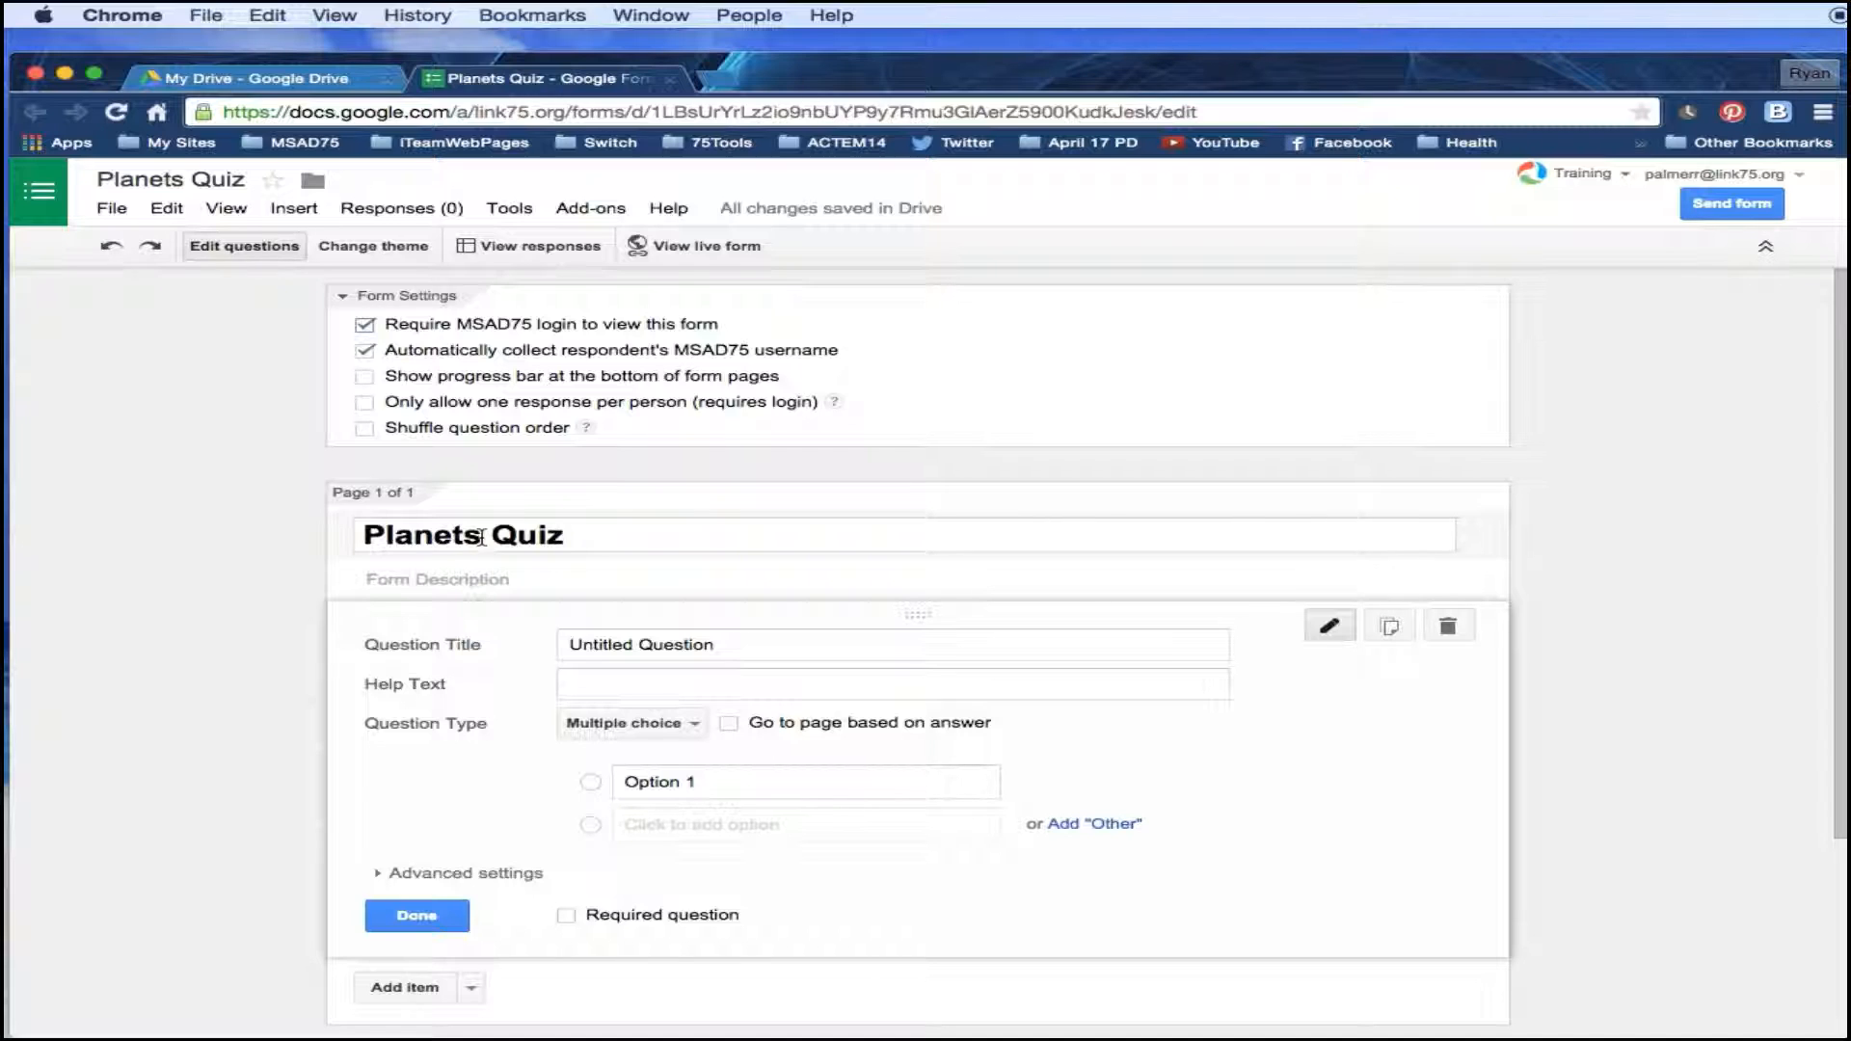
Enter the form description "Make sure you hit the submit button at the end of the quiz so that your answers will be sent to your teacher.".
left_click(406, 583)
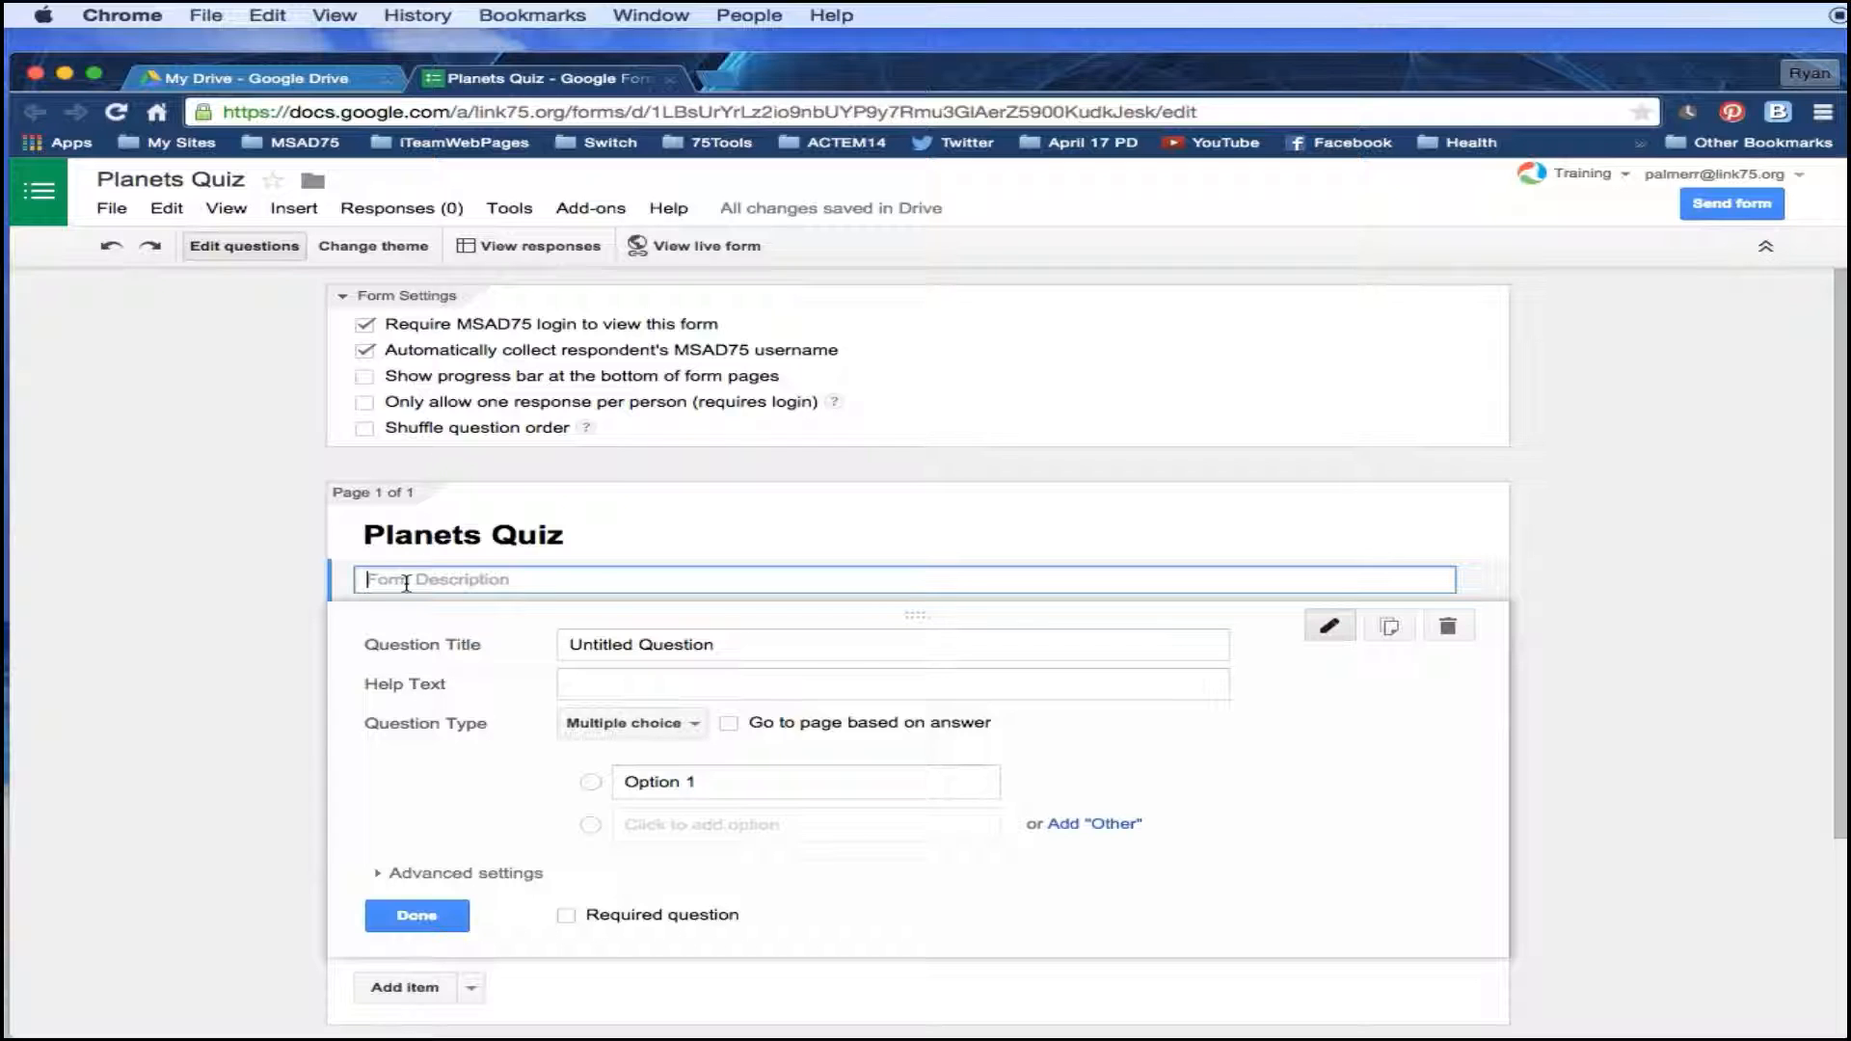
type("Make sure you hit the subm")
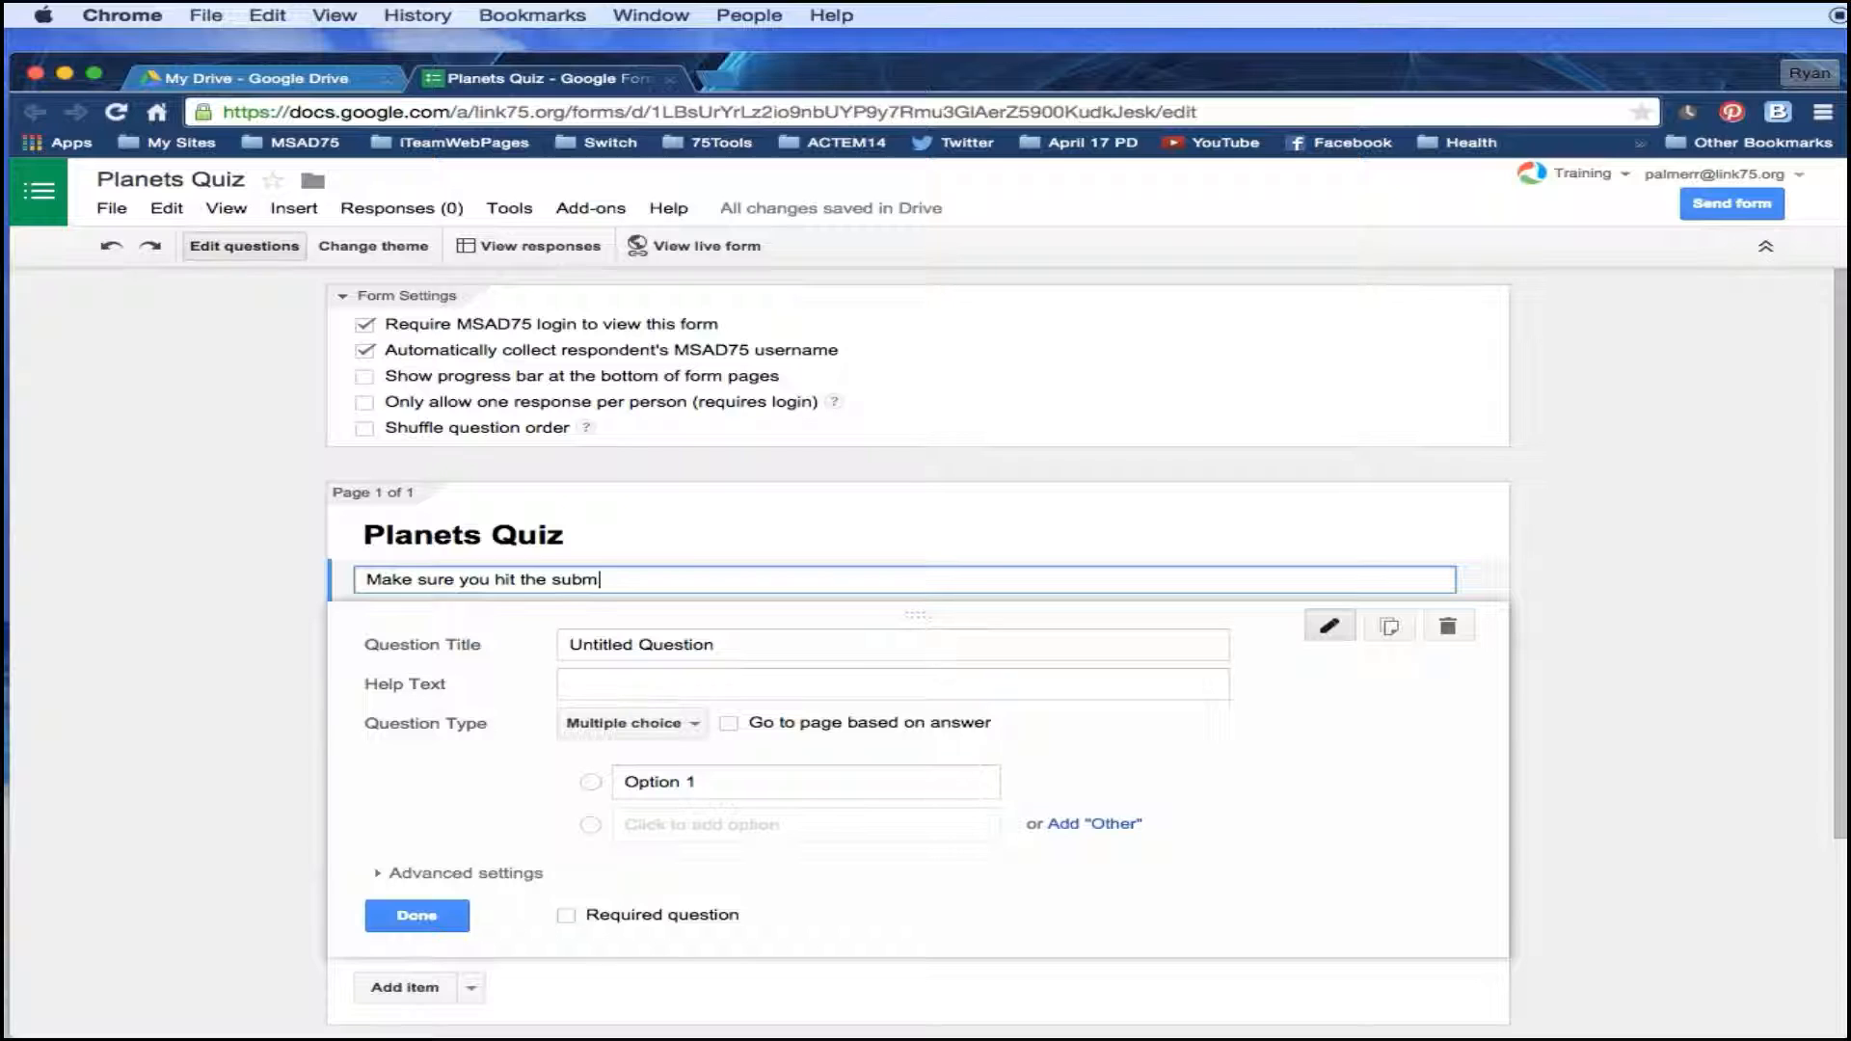
type("it button at the end of the")
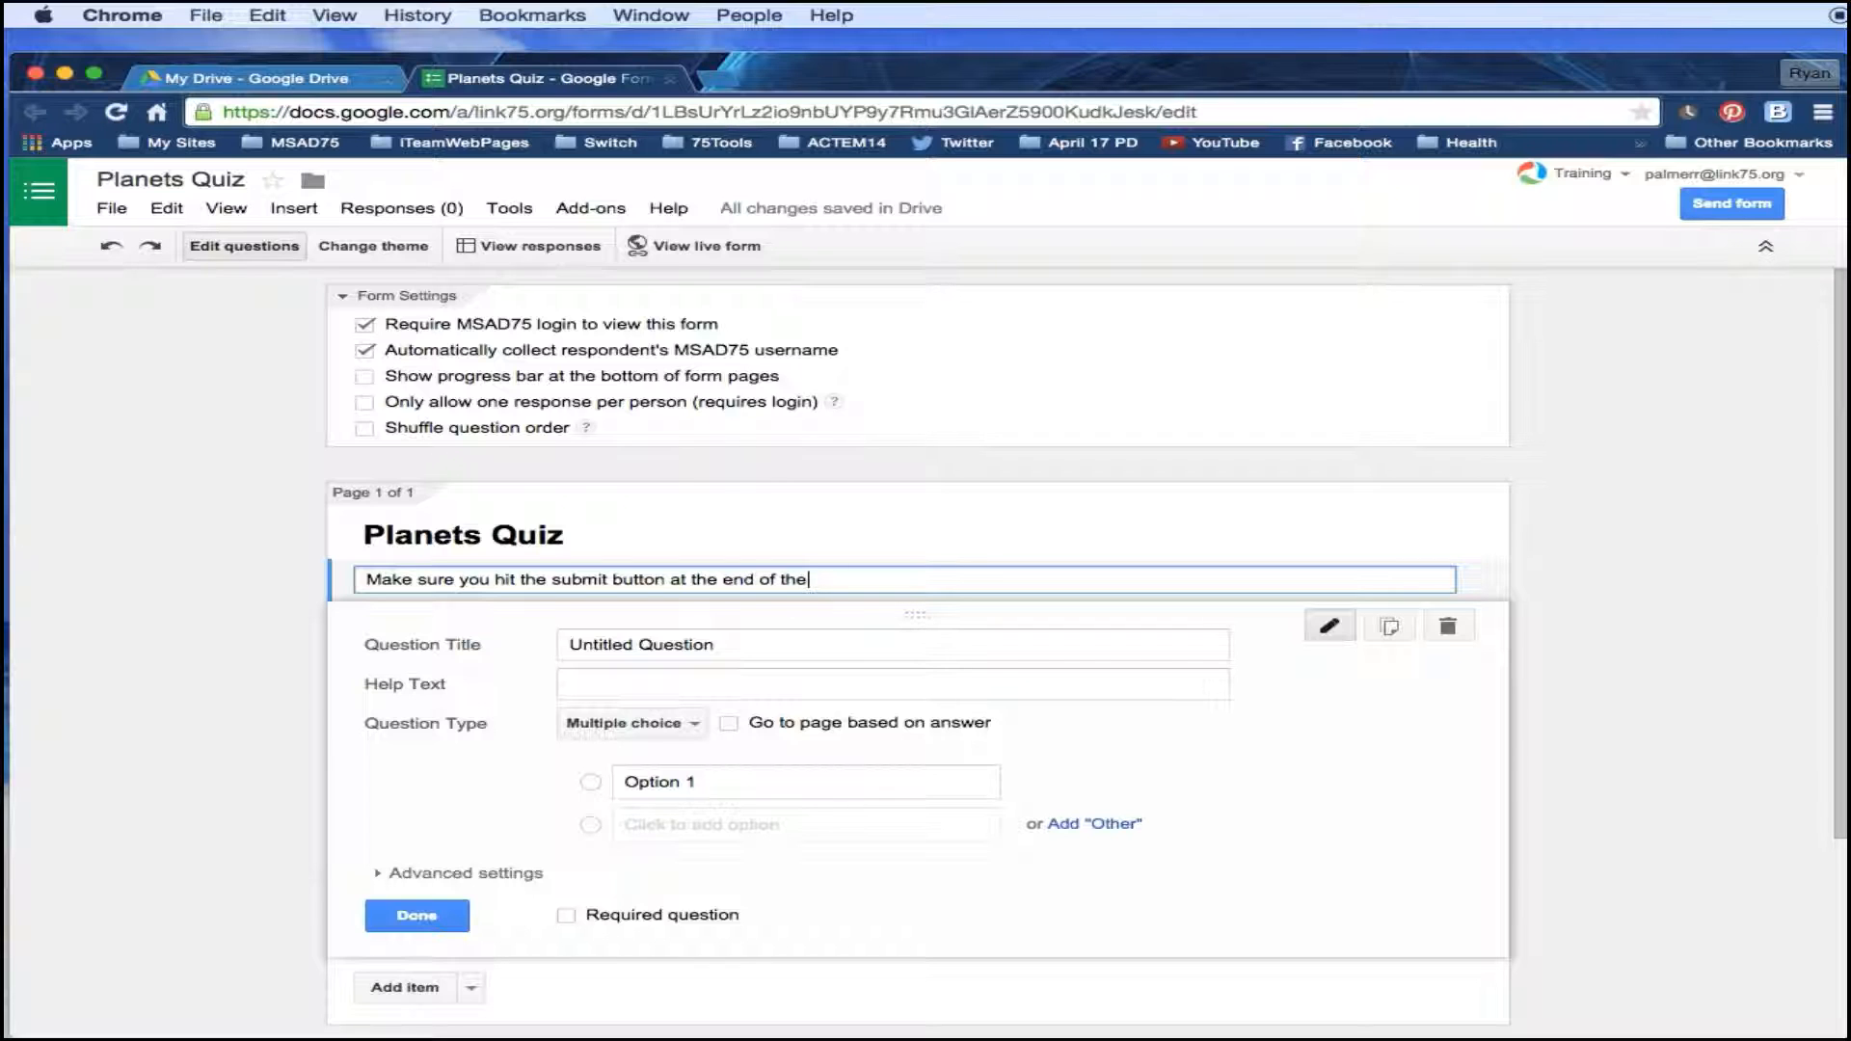
type(" quiz so that your answe")
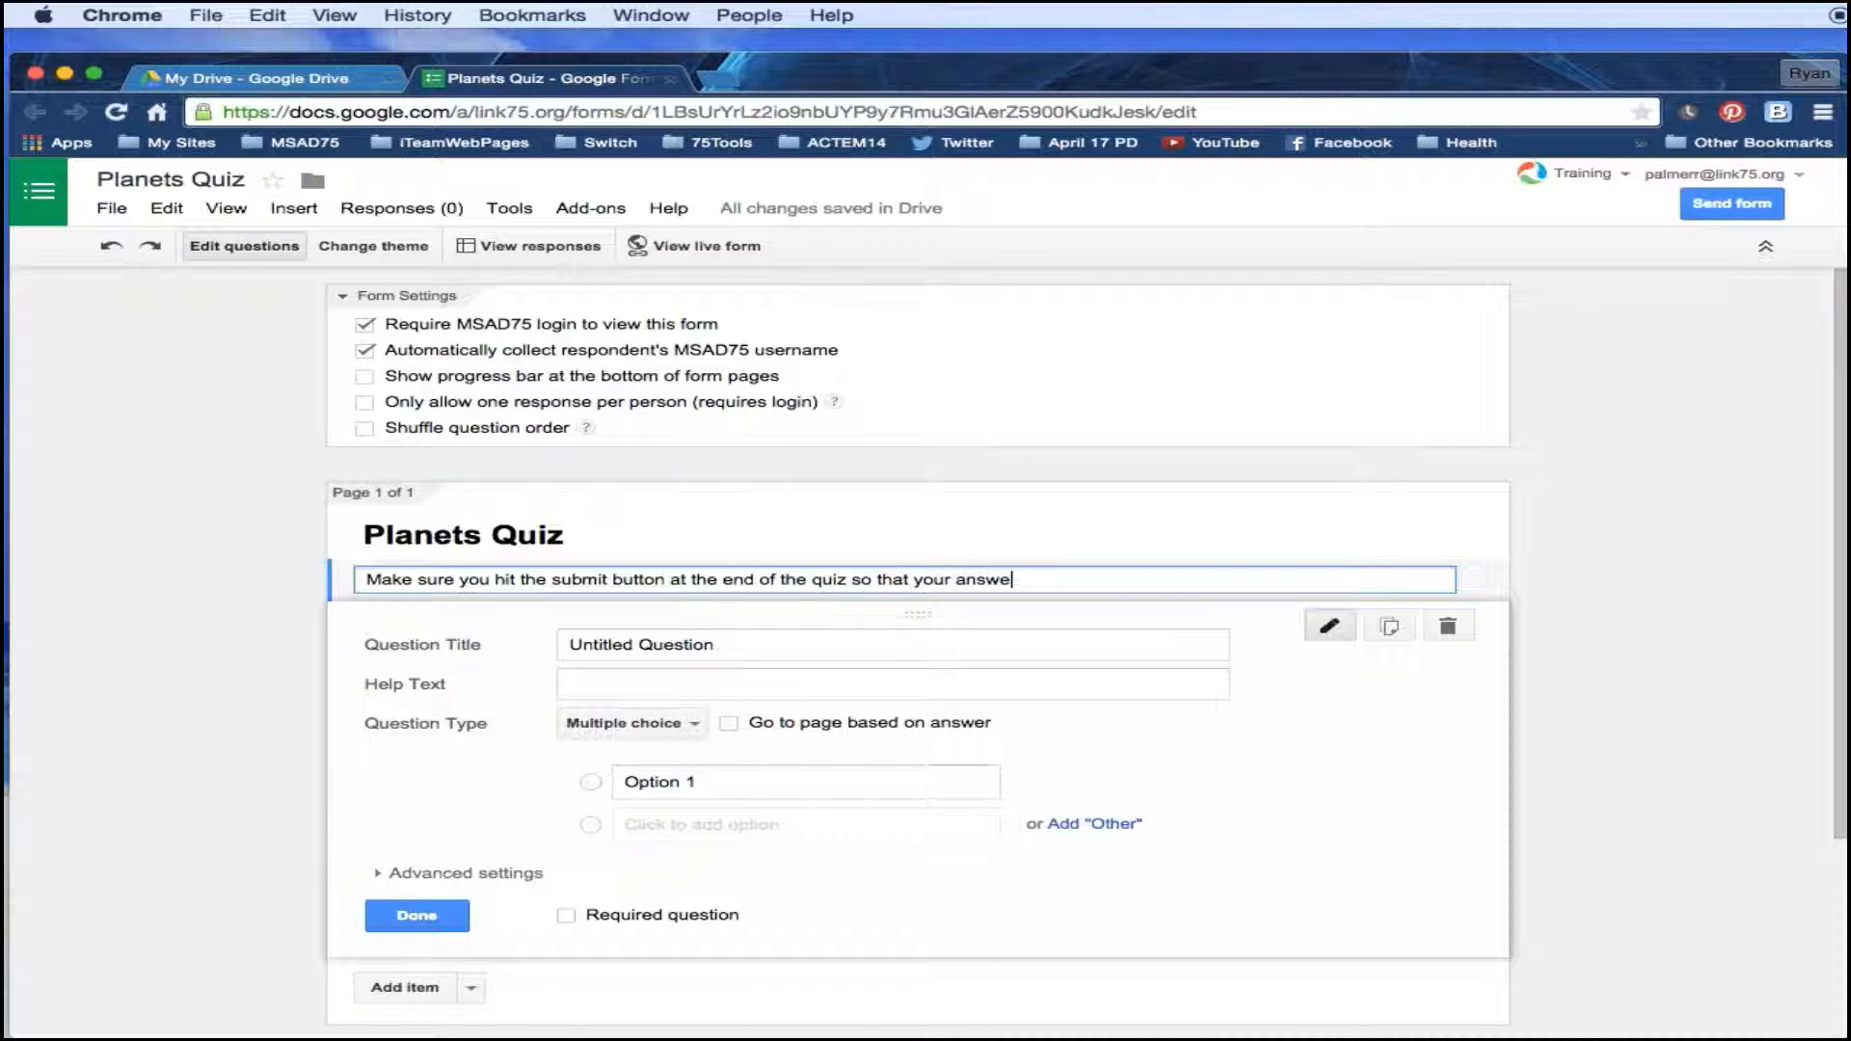
type("rs will be sent to your tea")
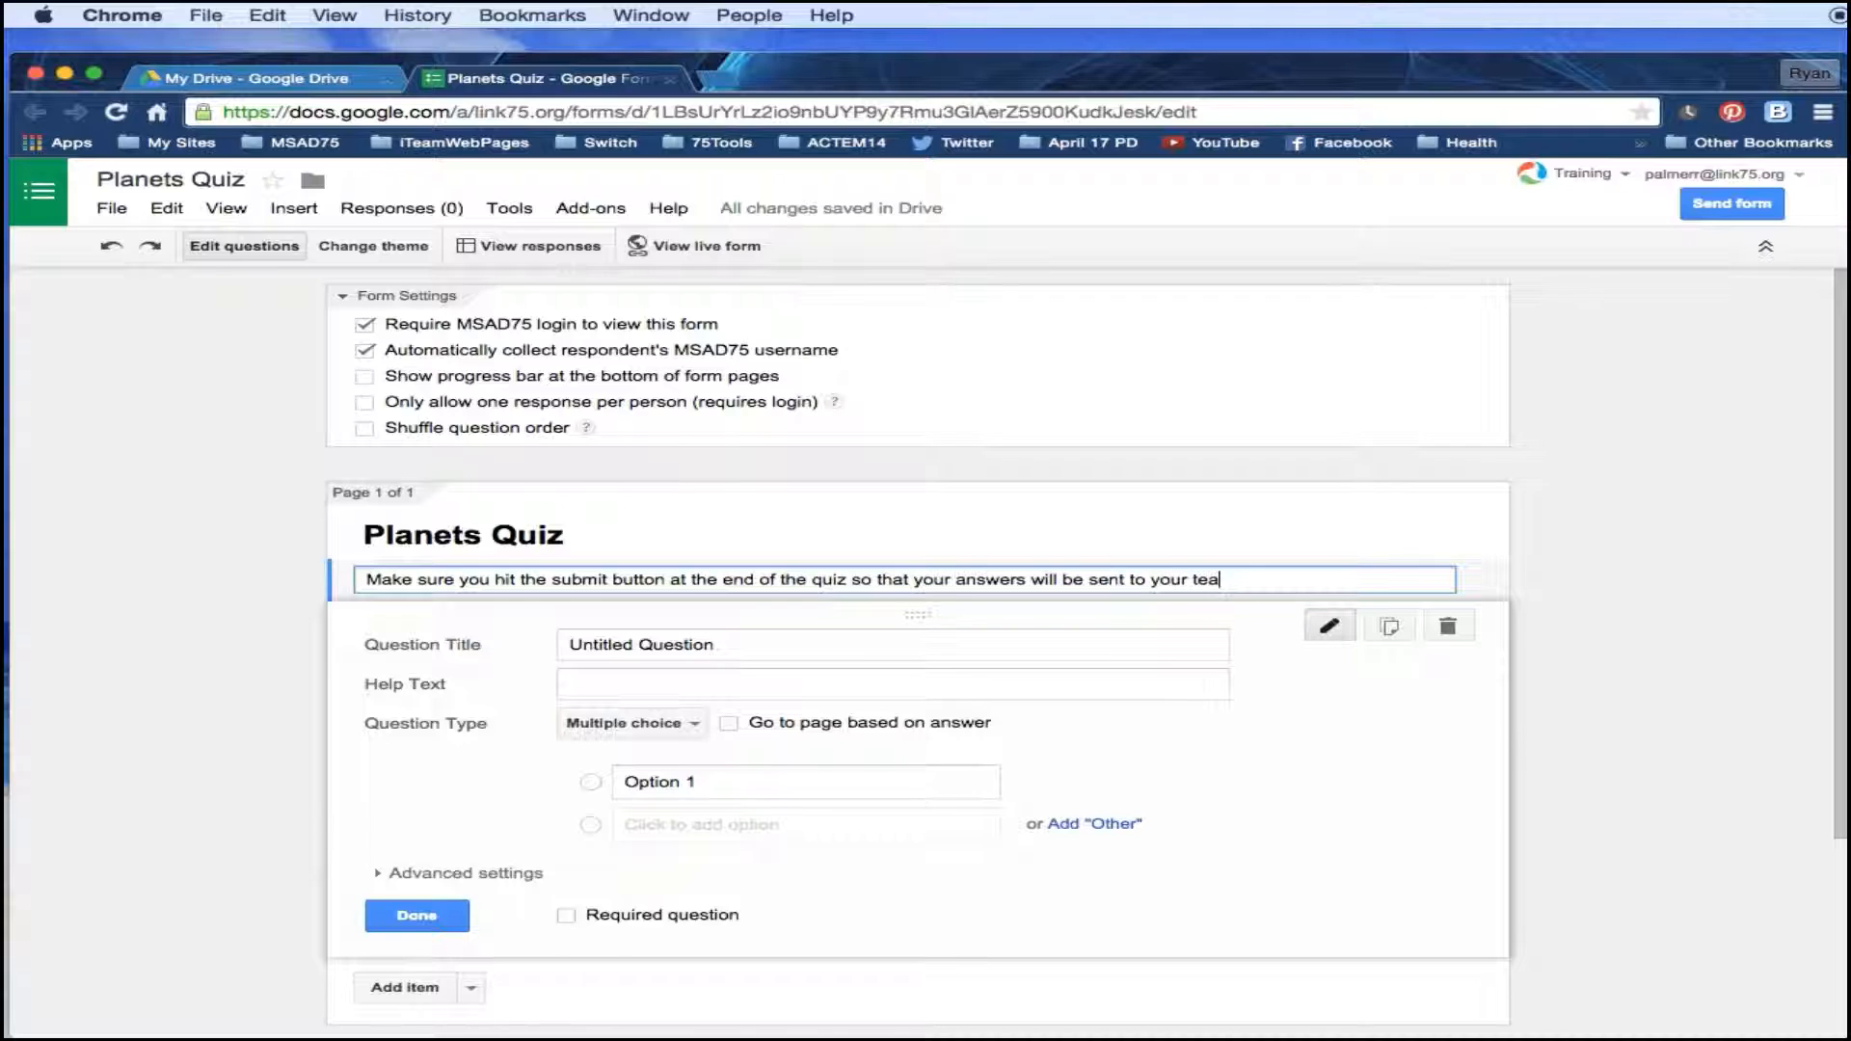
type("cher.")
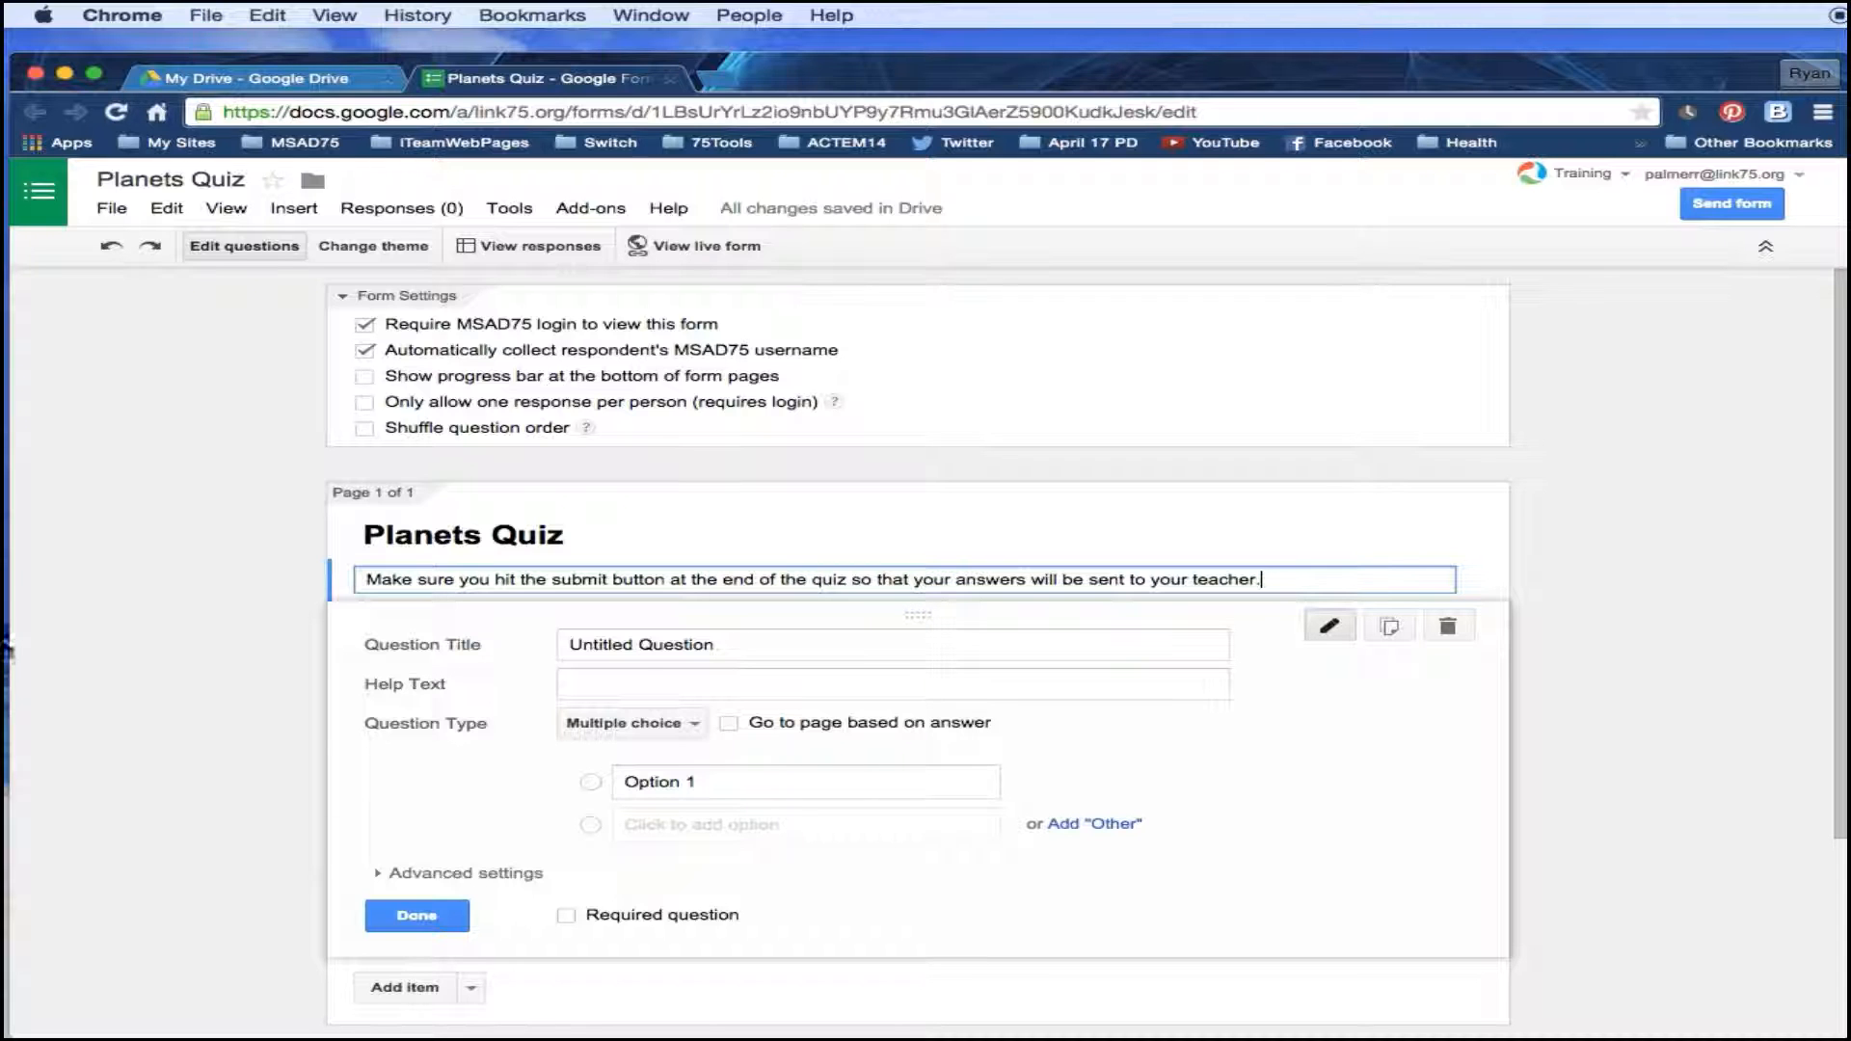
Replace the first question's title with "What planet is known as the "Red Planet"?".
scroll(475, 576, "down", 2)
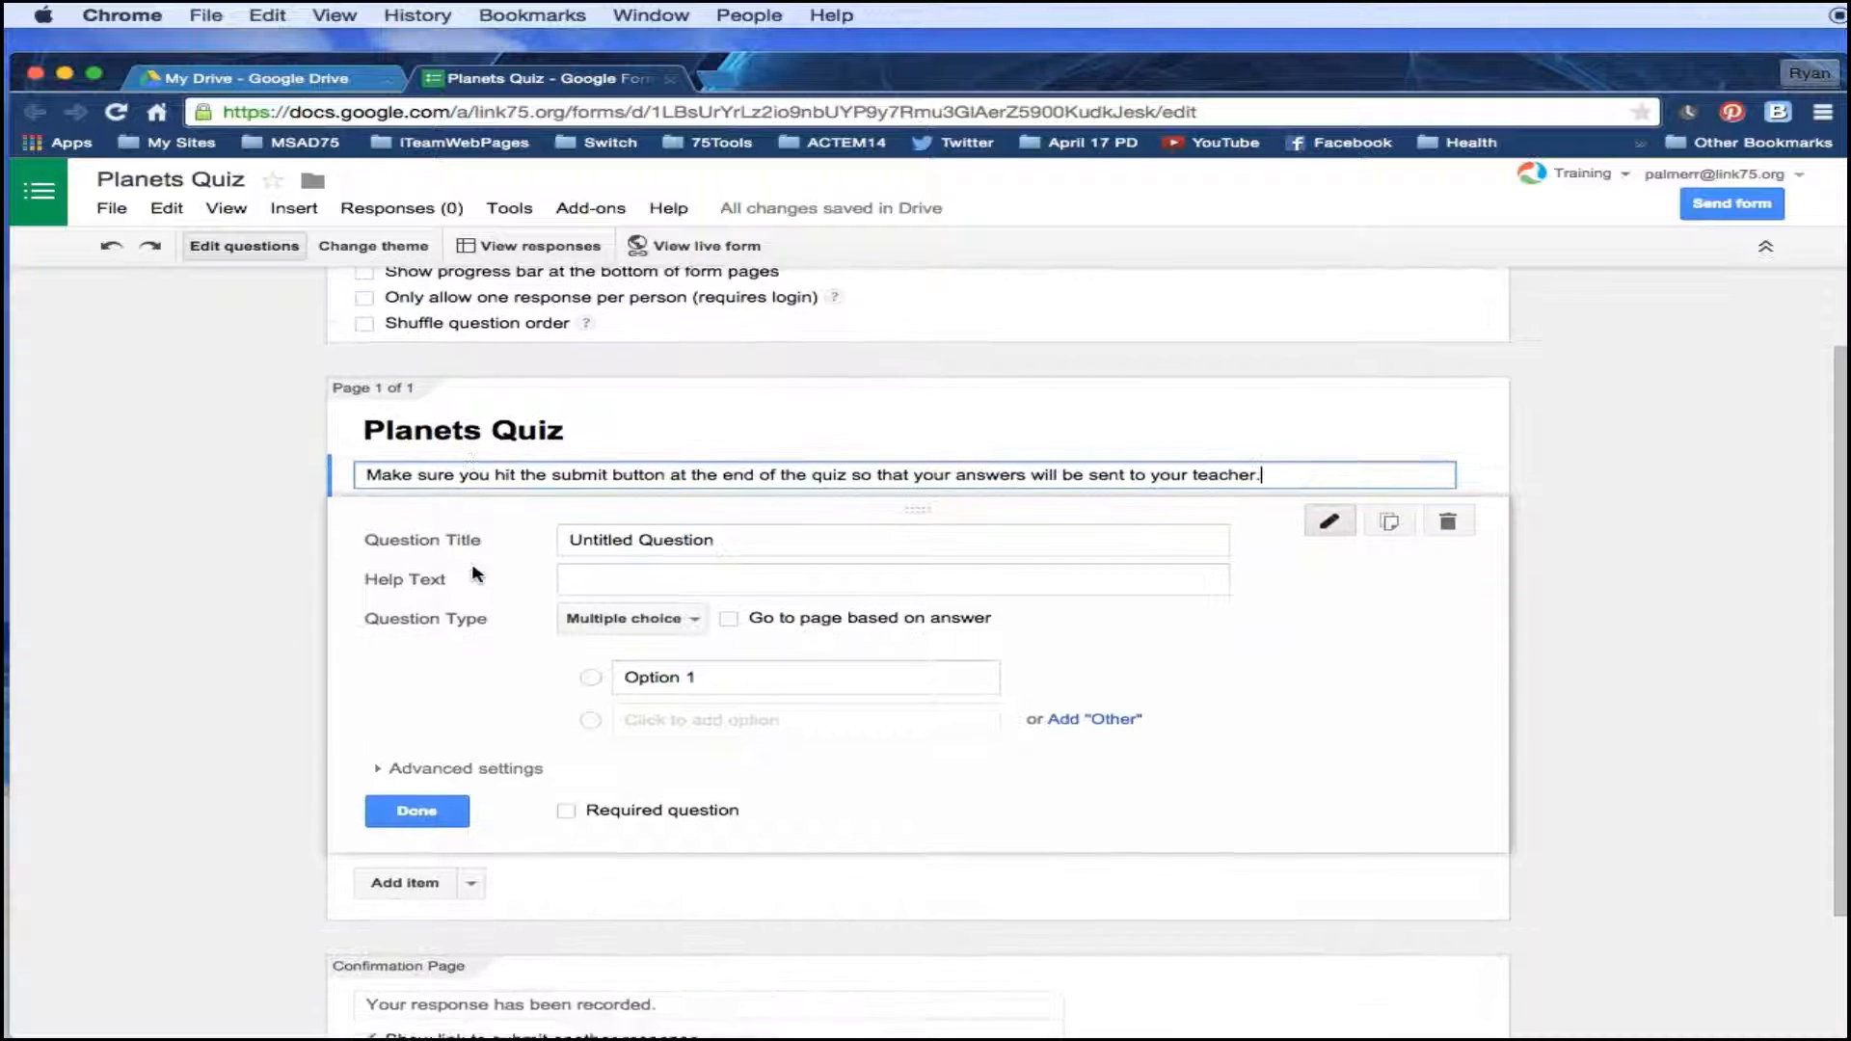
scroll(475, 576, "down", 2)
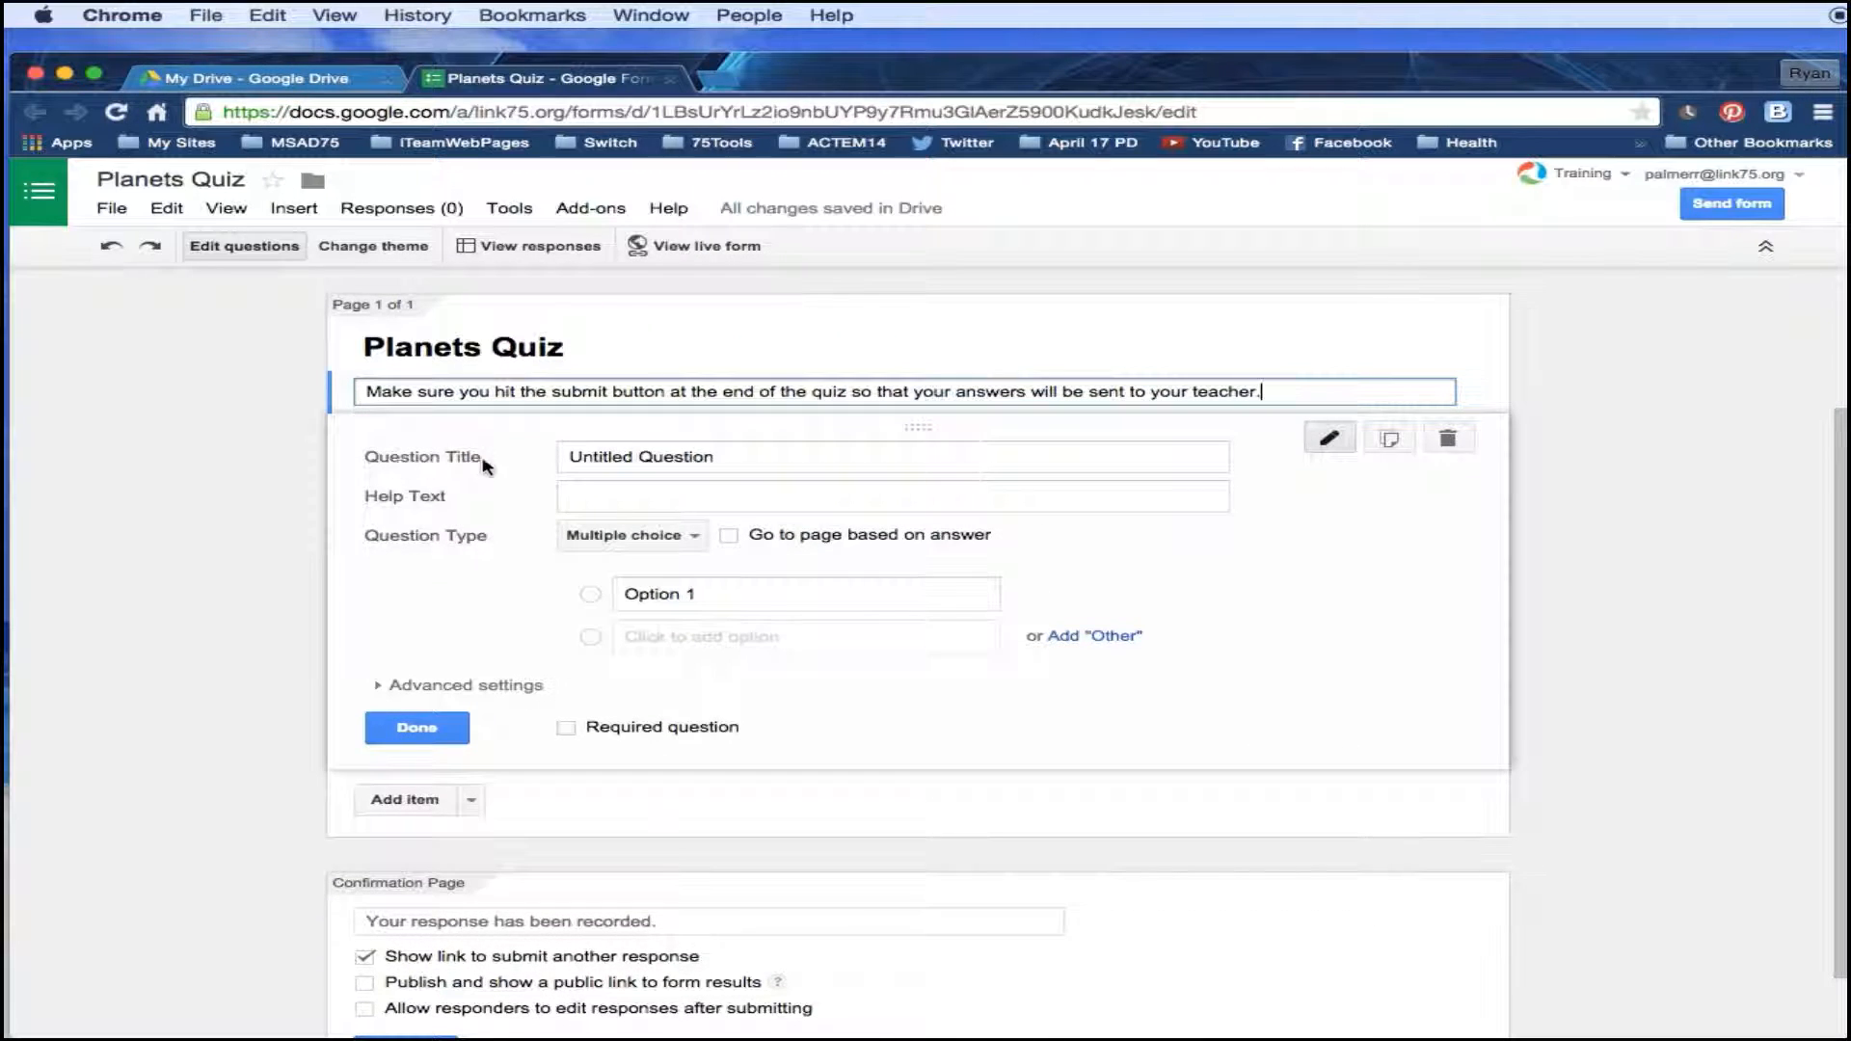
left_click(717, 458)
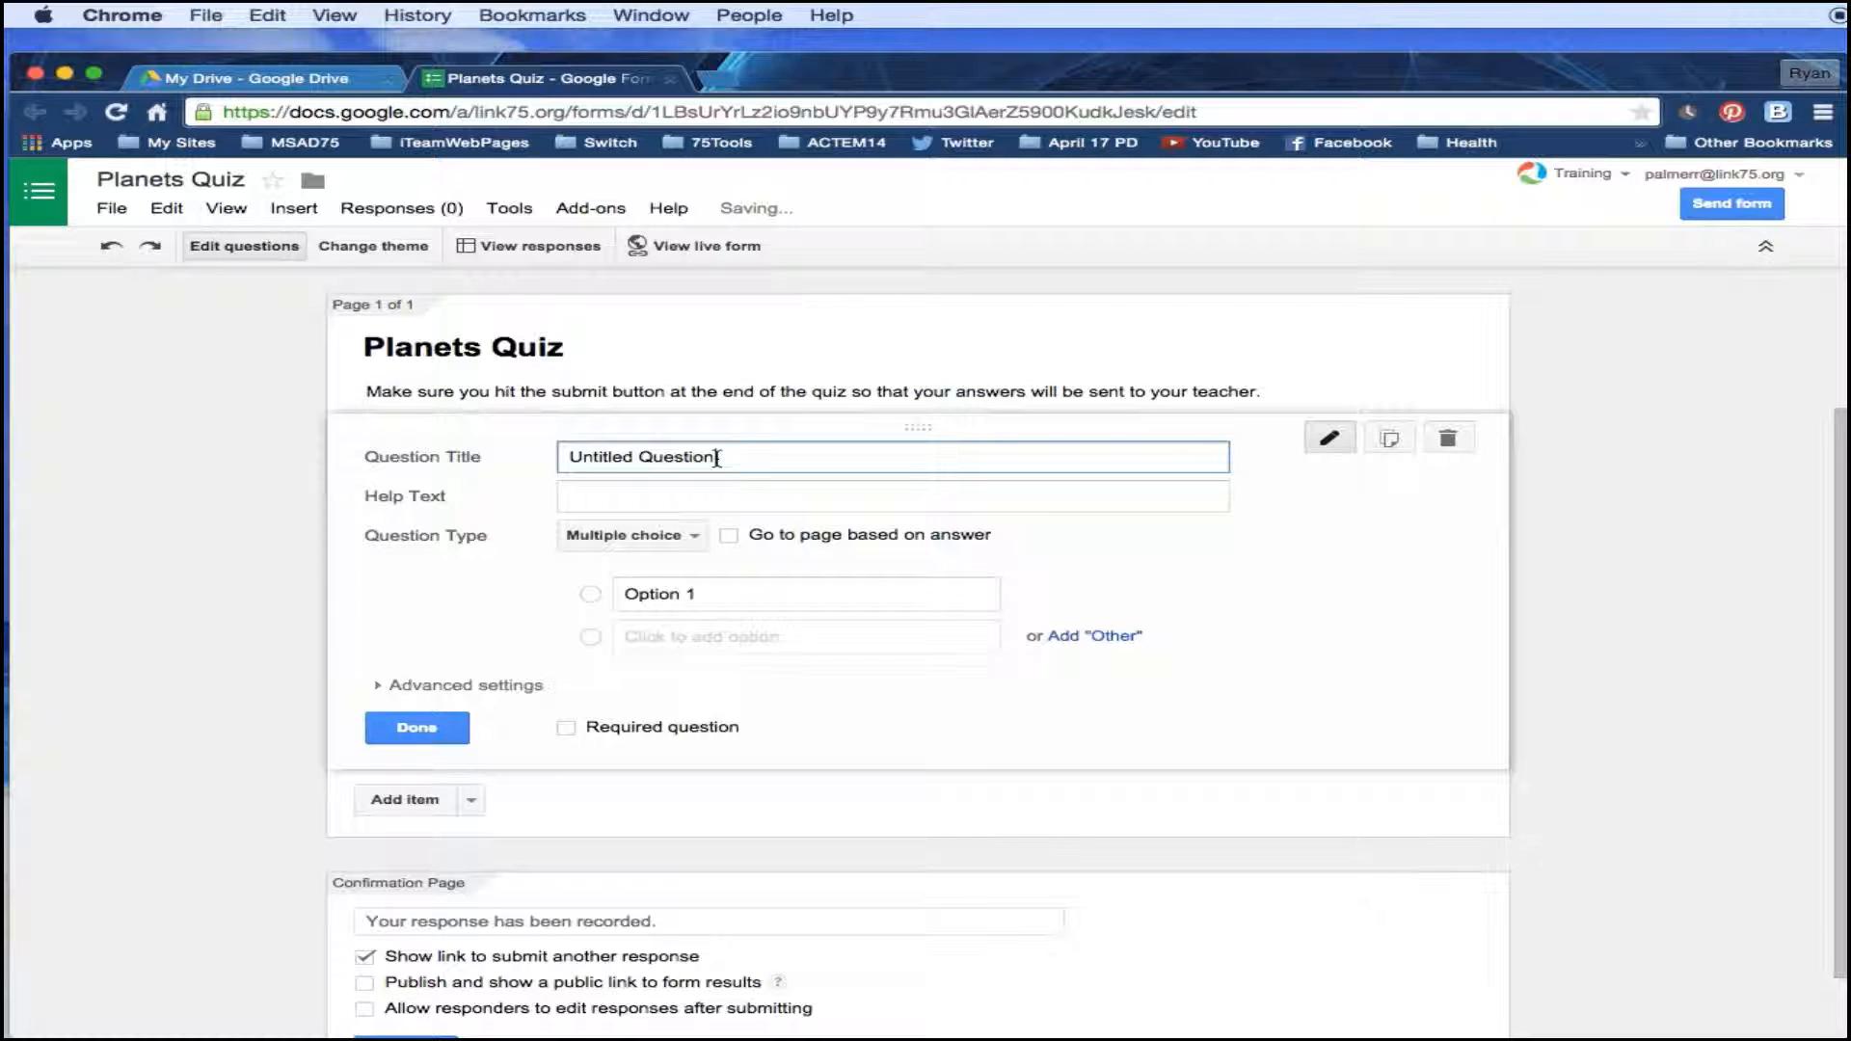
left_click_drag(717, 458, 519, 451)
key("BackSpace")
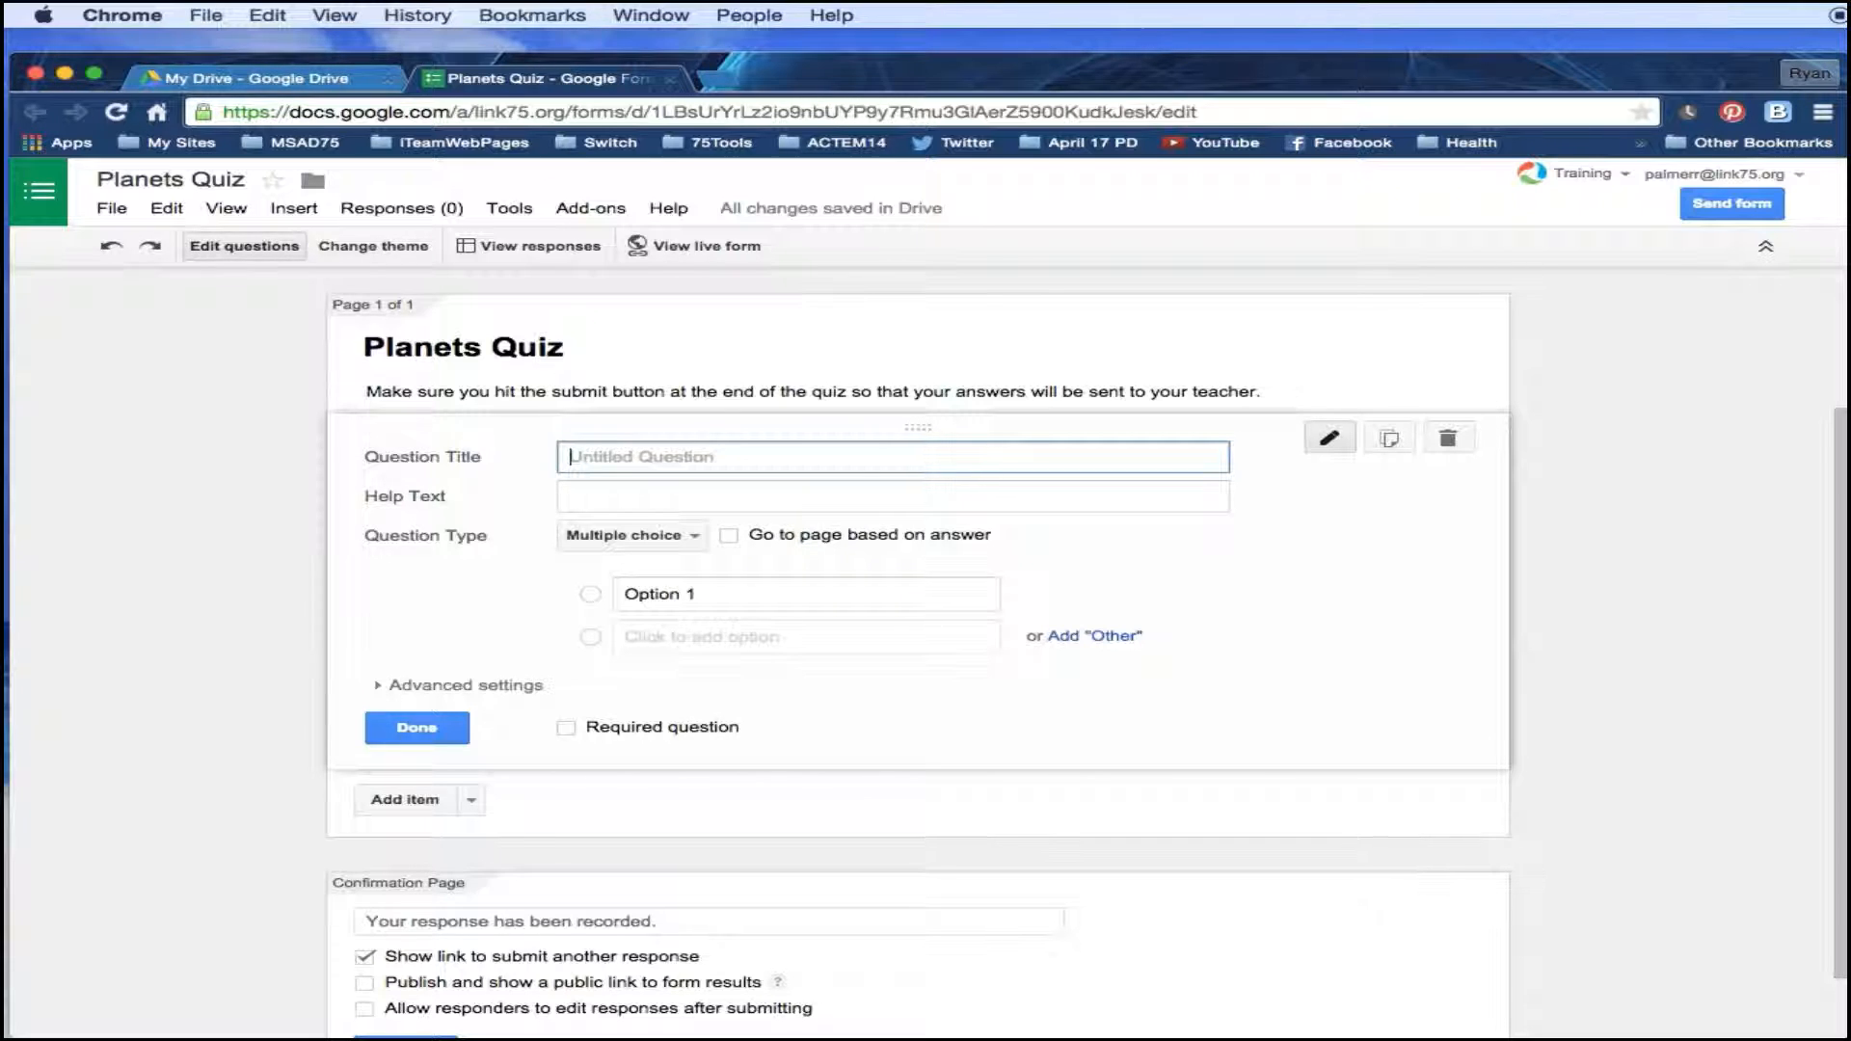
type("What planet is known as ")
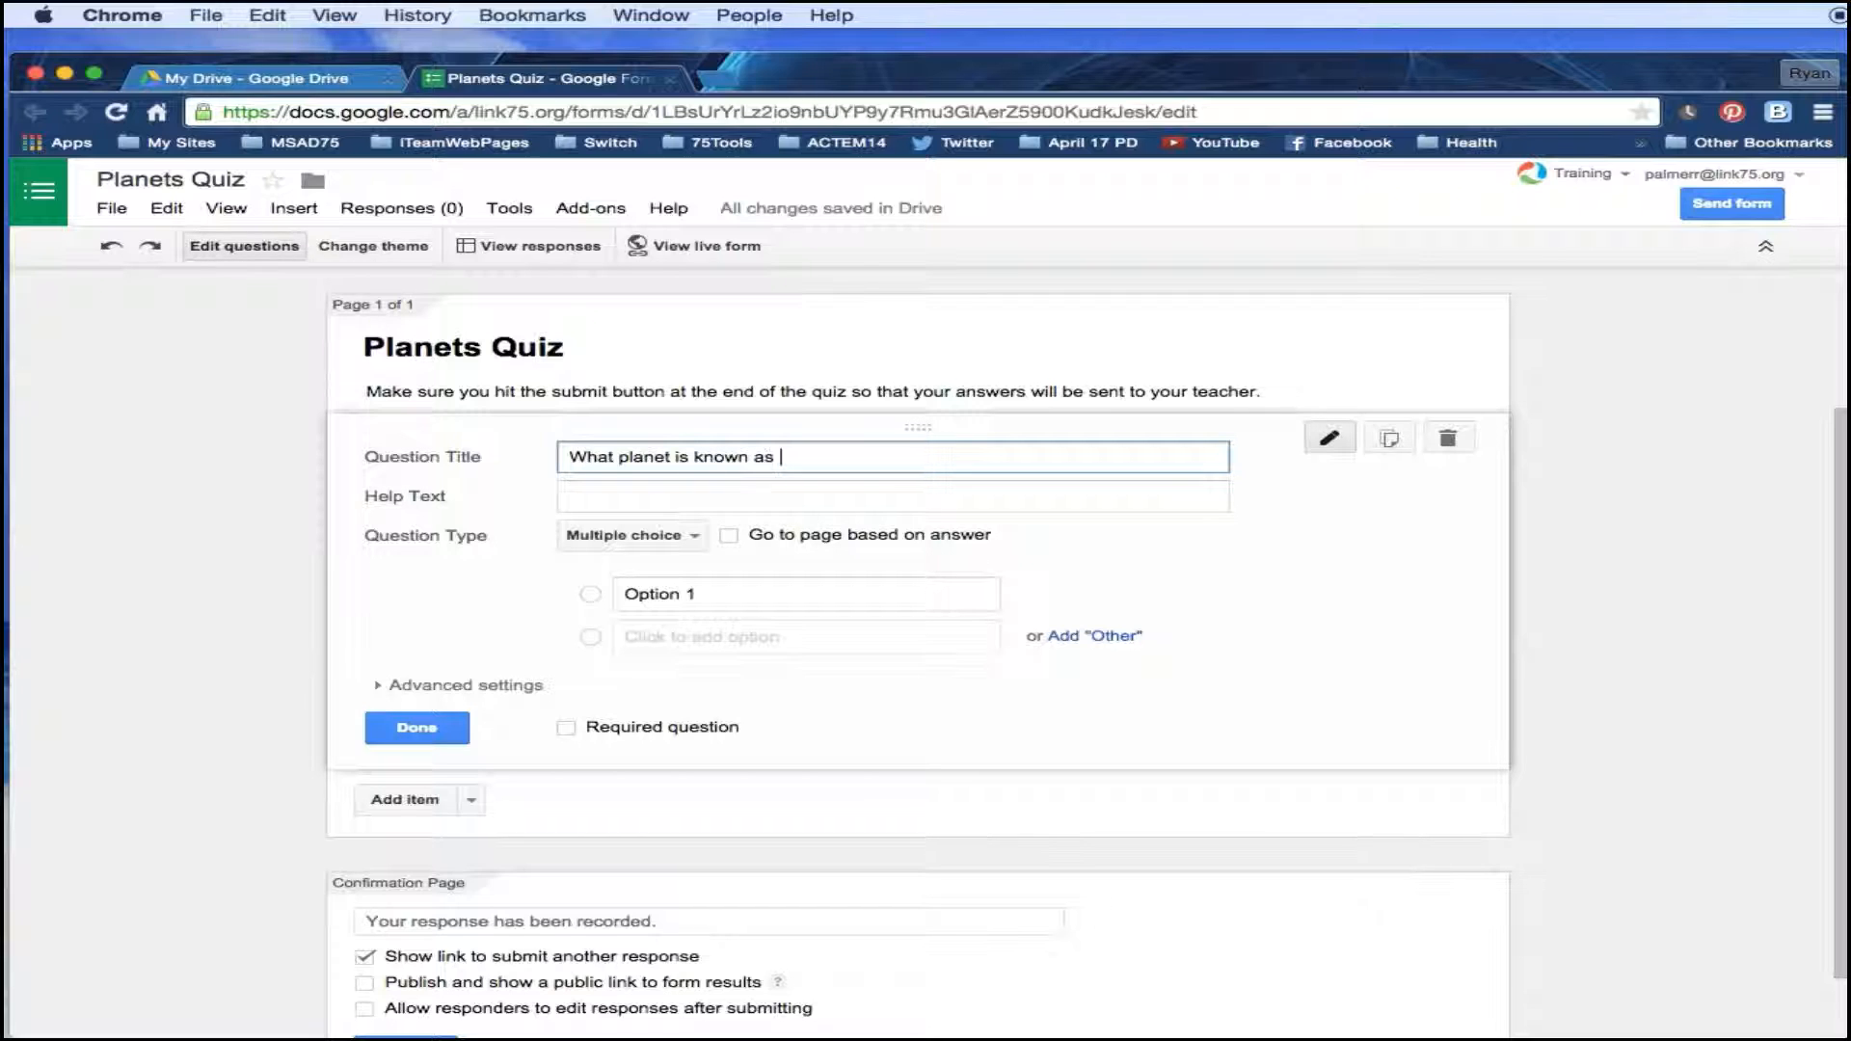
type("the \"Red Planet\"?")
Add the help text "Hint: it is fairly close to Earth." to the question and keep its type as Multiple choice.
left_click(609, 496)
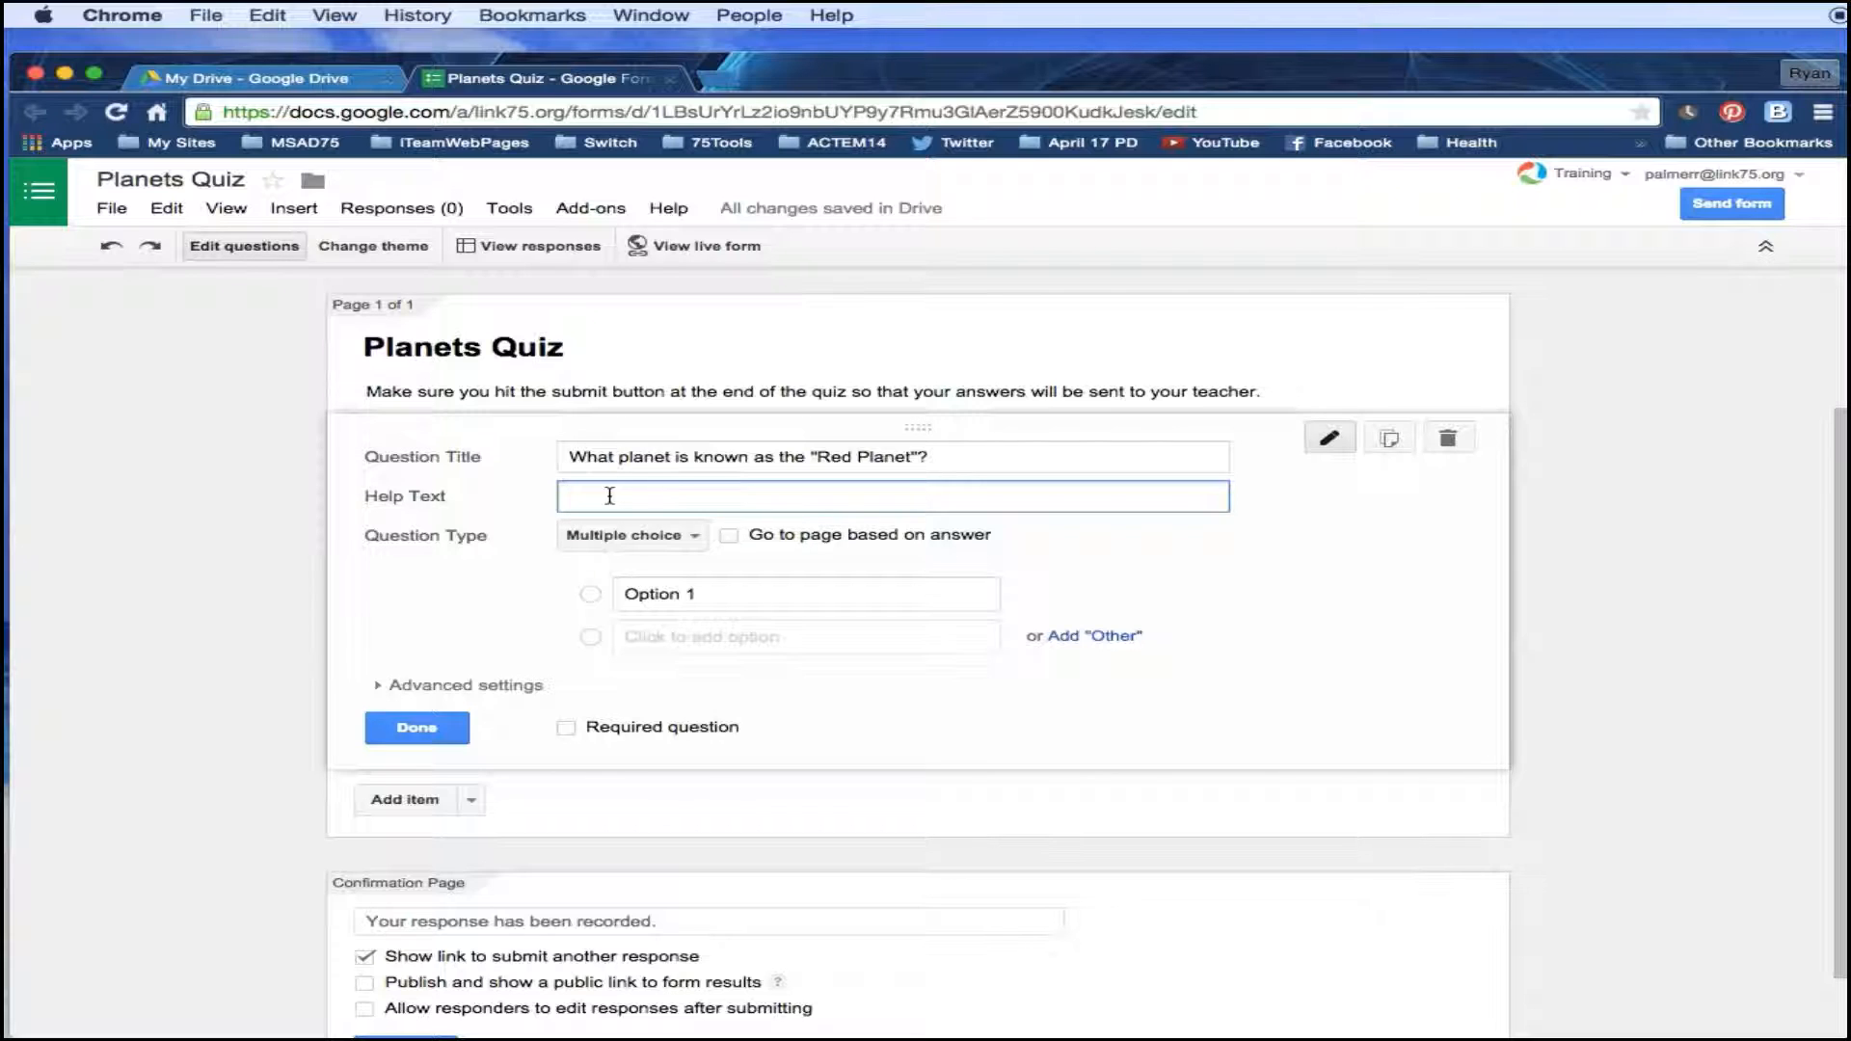
type("Hint: it is fairly close to Earth")
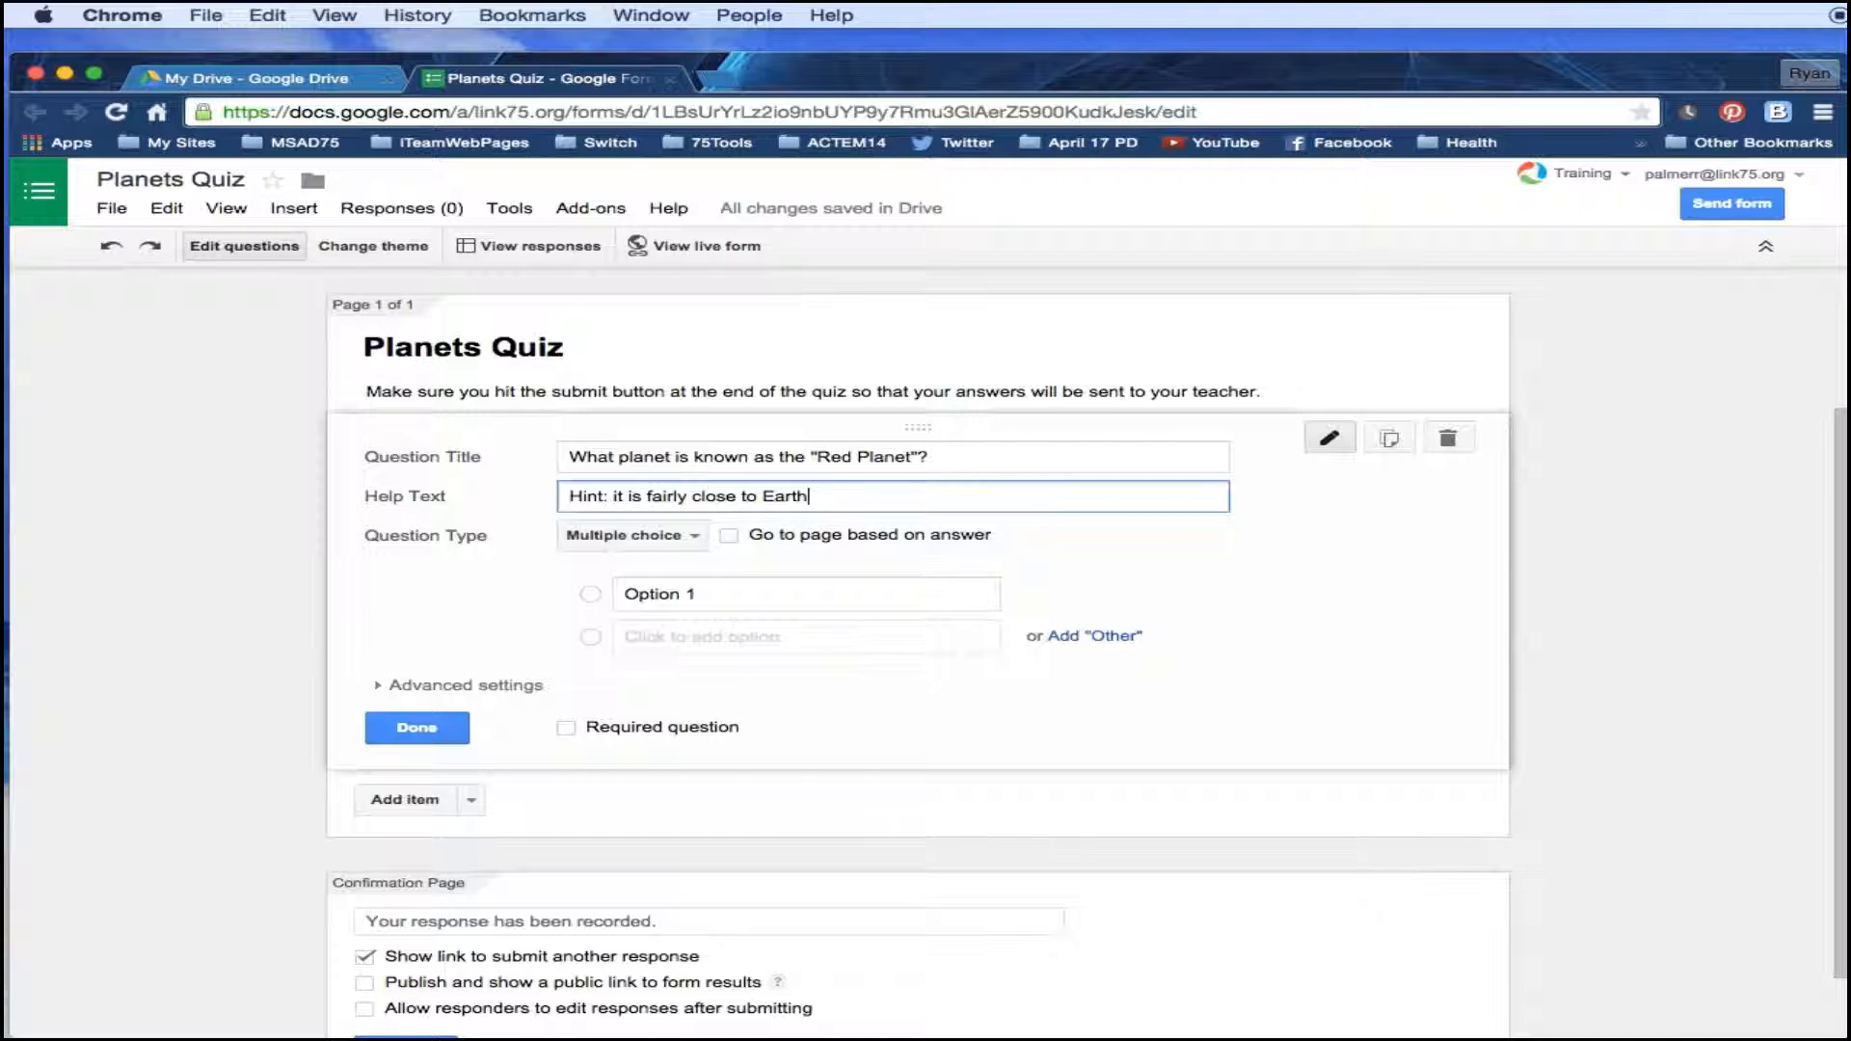
type(".")
left_click(697, 538)
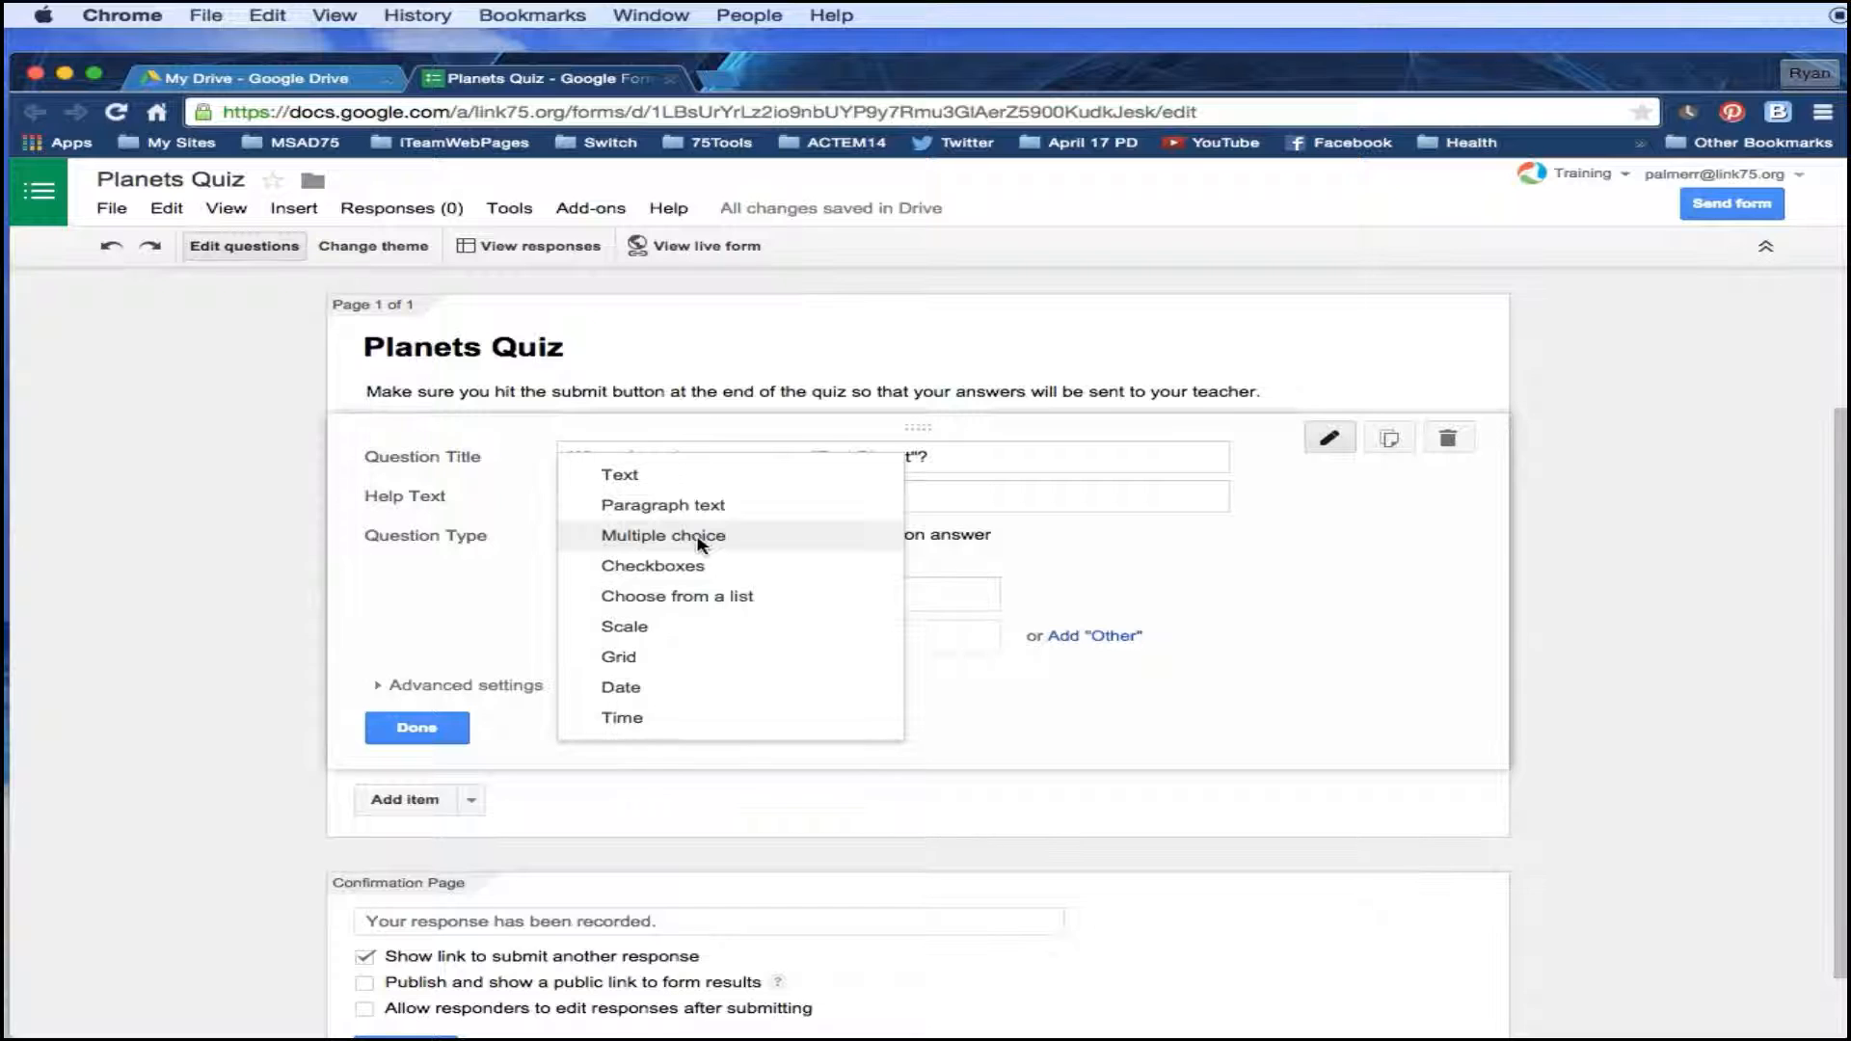
left_click(457, 609)
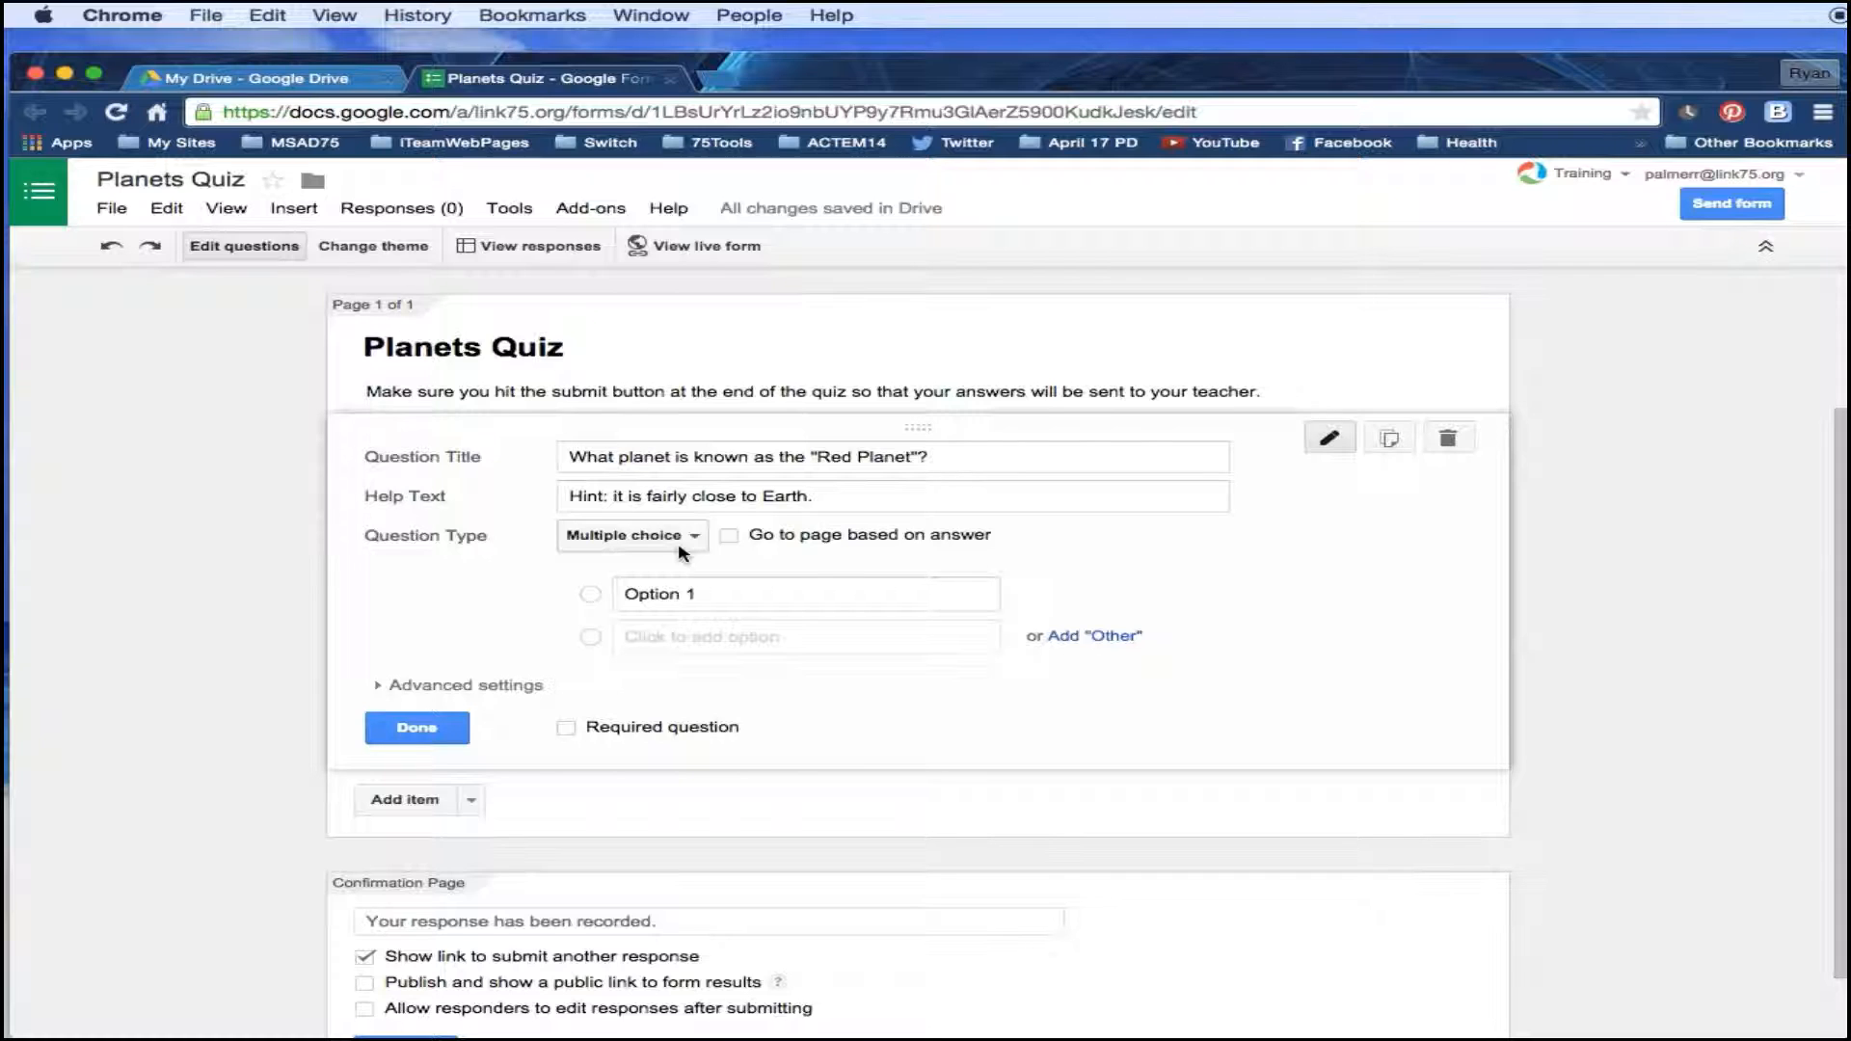
Enter Venus, Mars and Jupiter as the answer options of the Red Planet question.
left_click(696, 599)
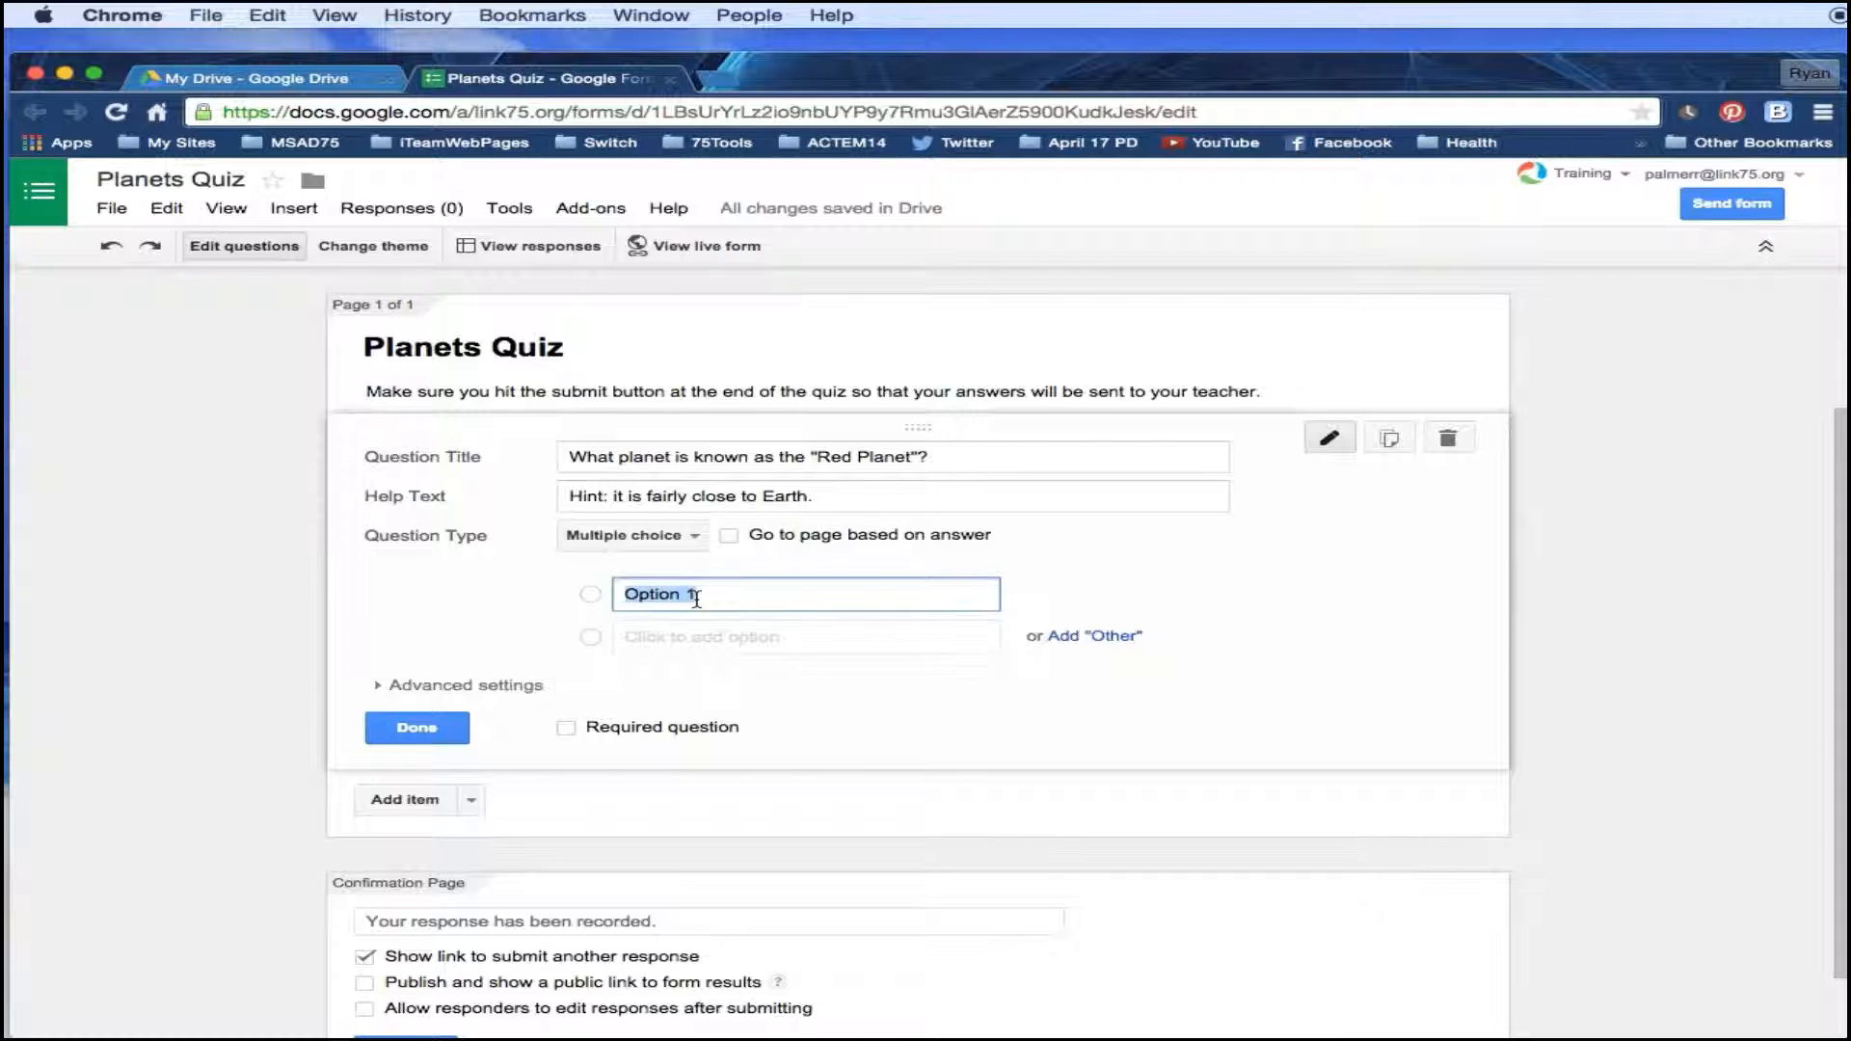
type("Venus")
key("Return")
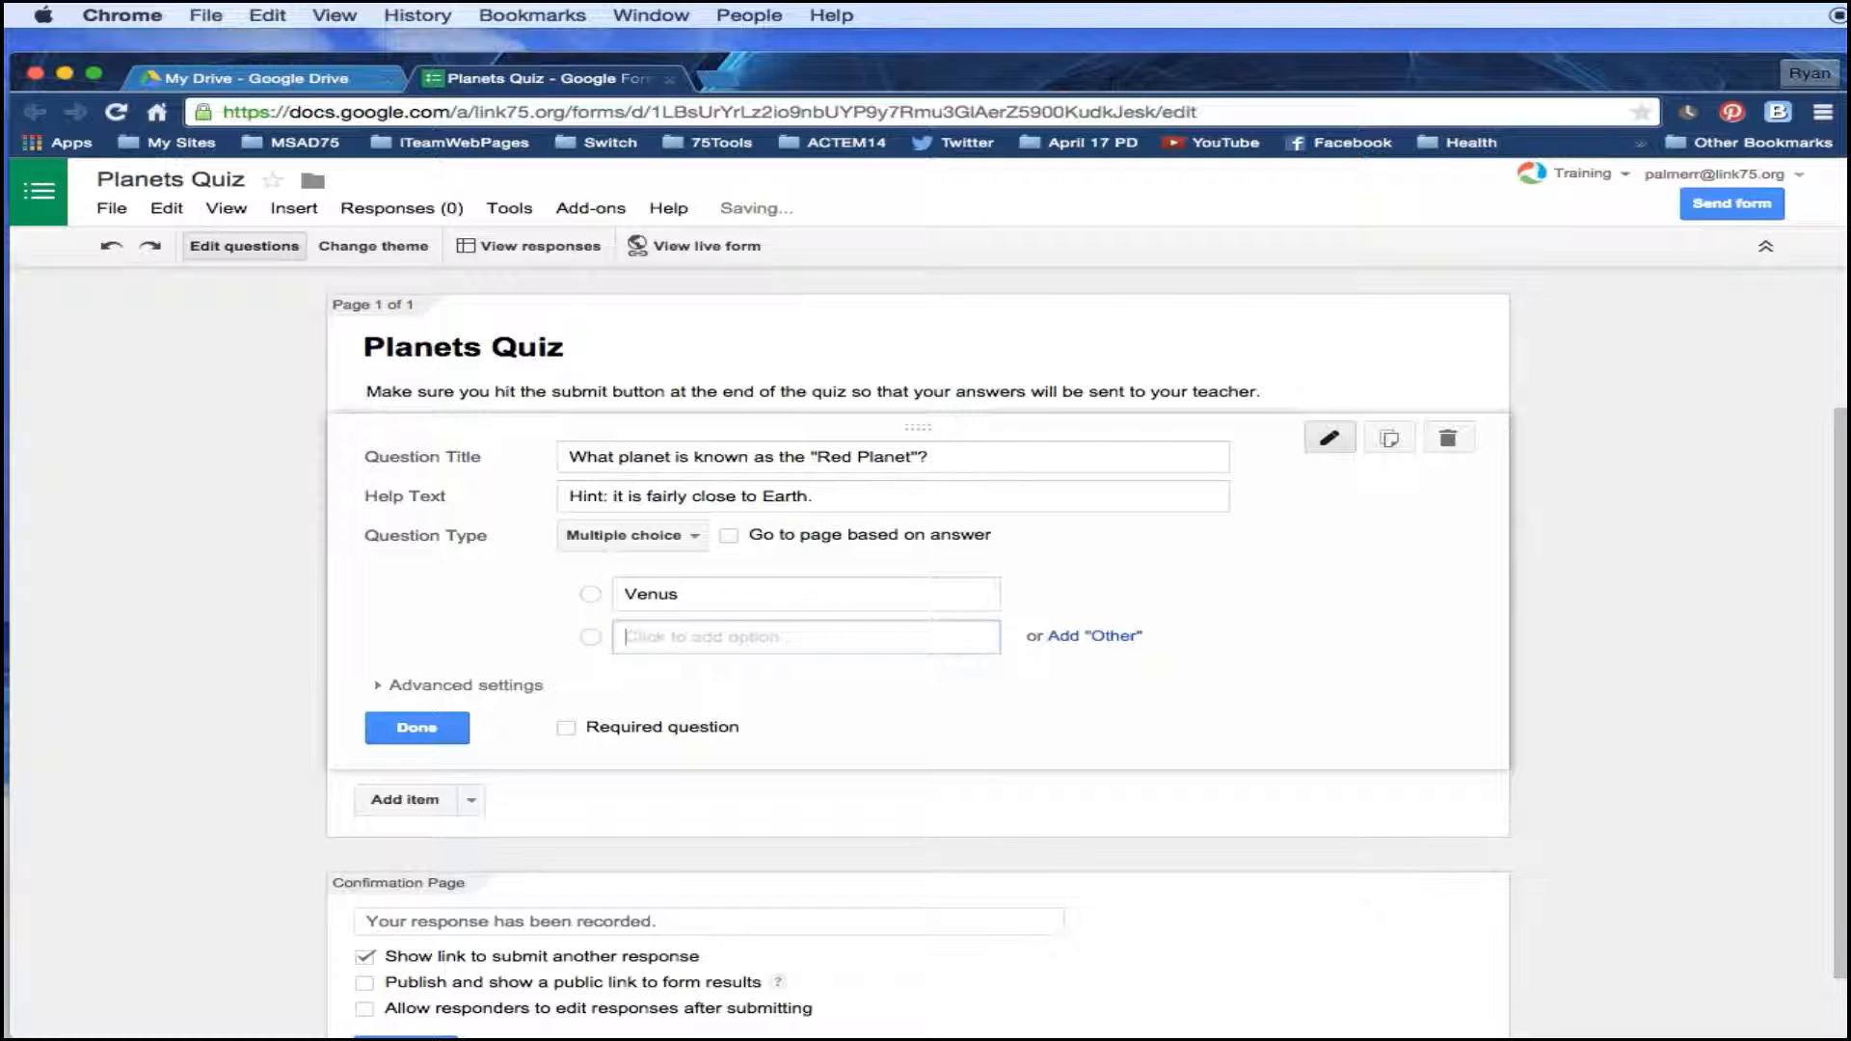
type("Ma")
key("BackSpace")
key("BackSpace")
type("M")
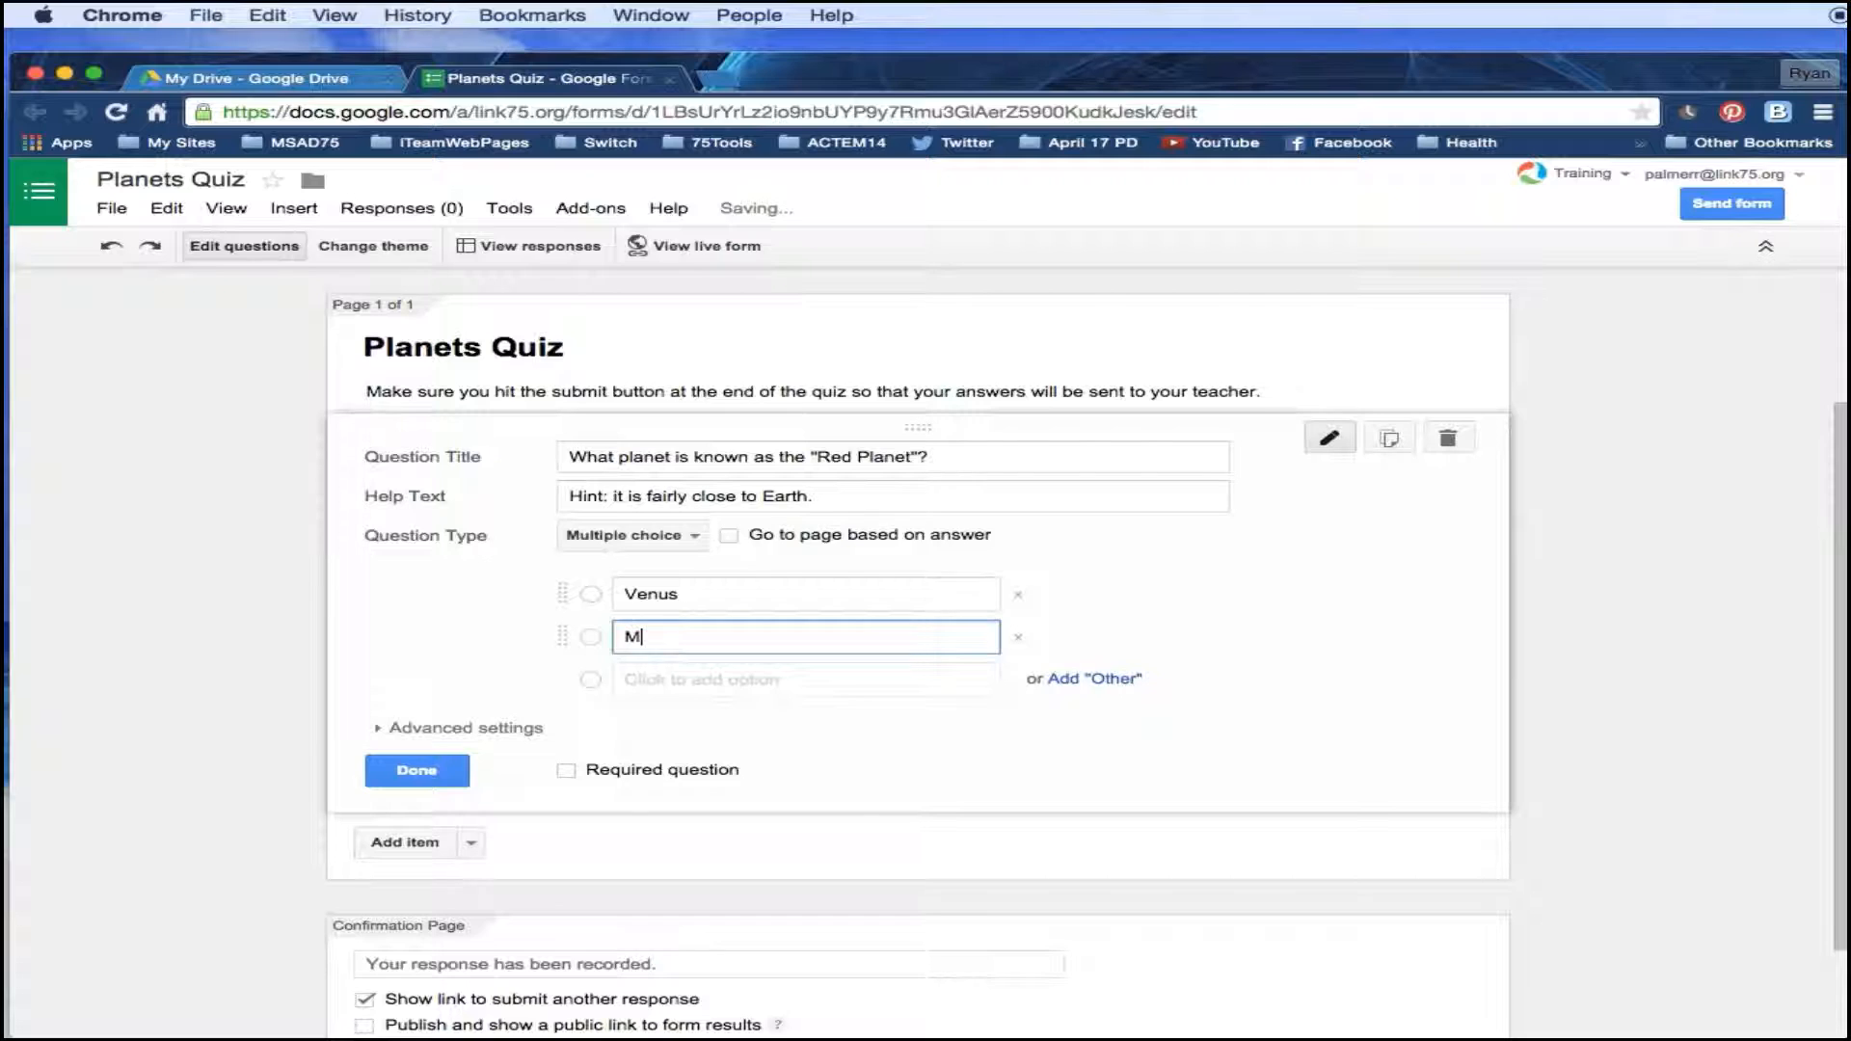
type("ars")
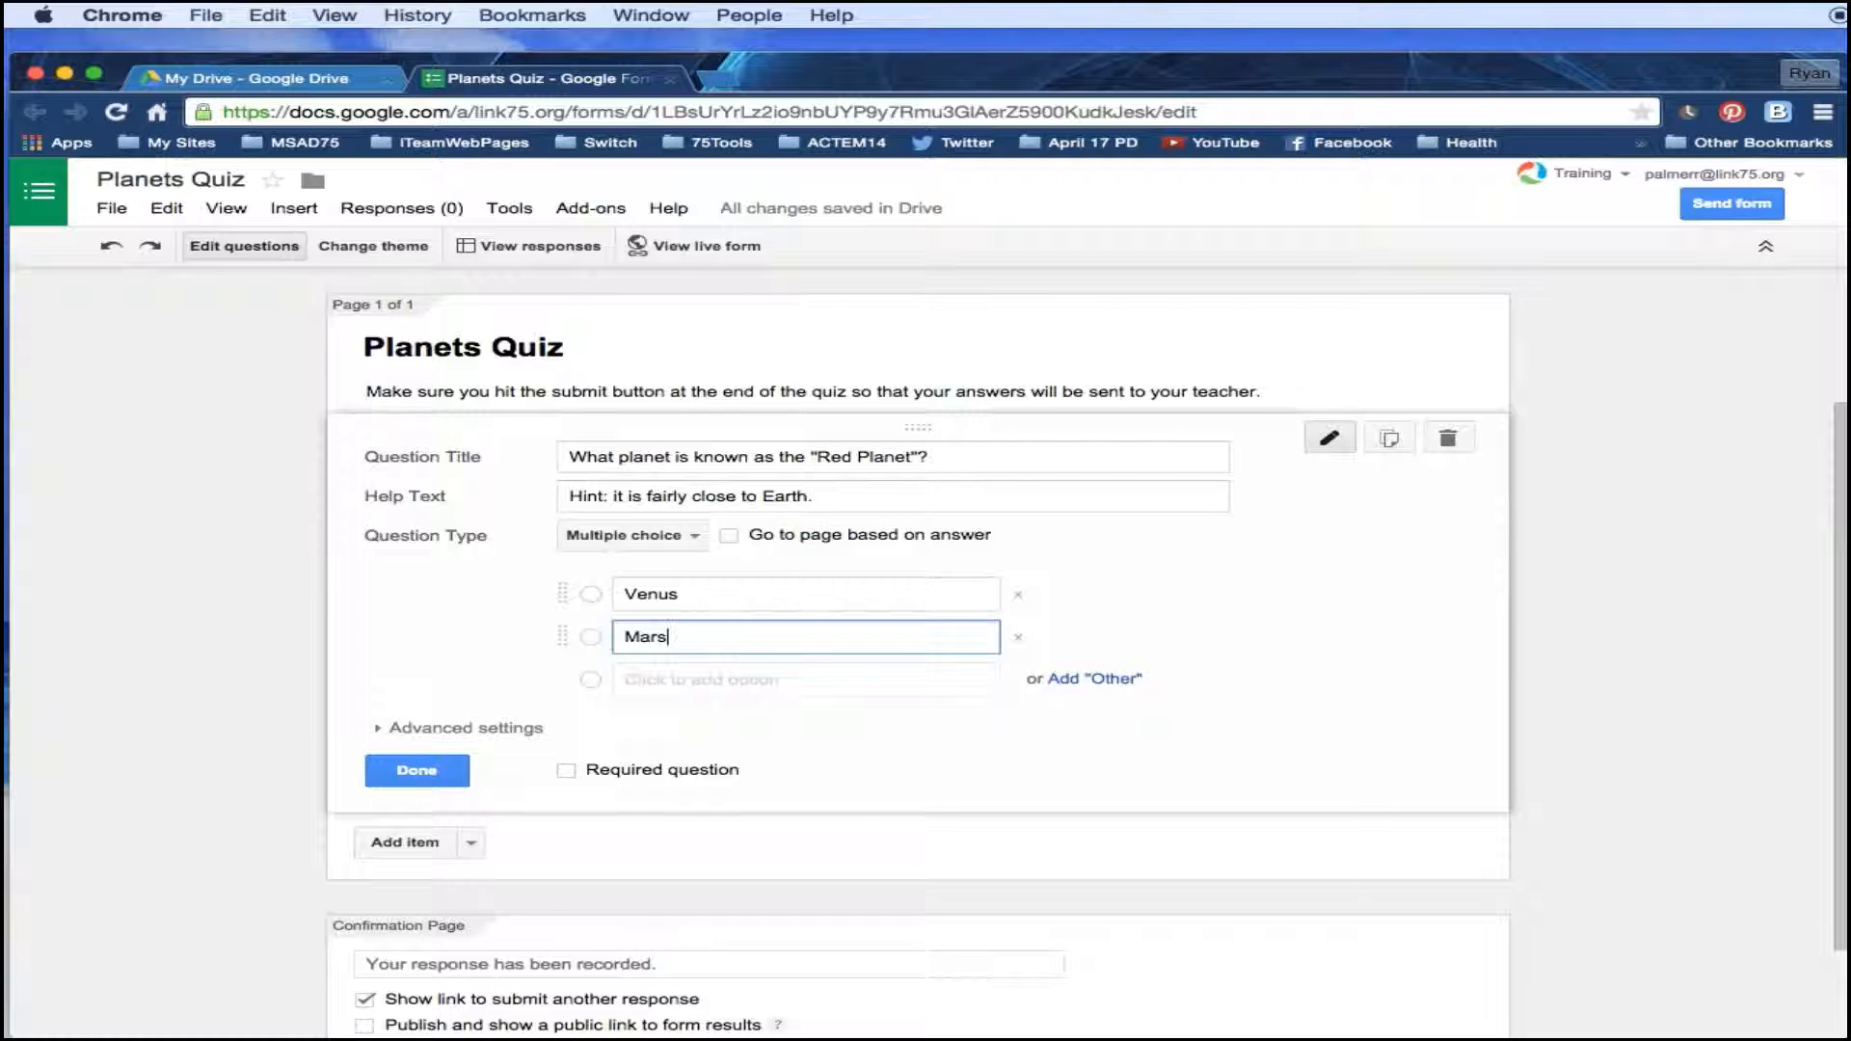
key("Tab")
key("Tab")
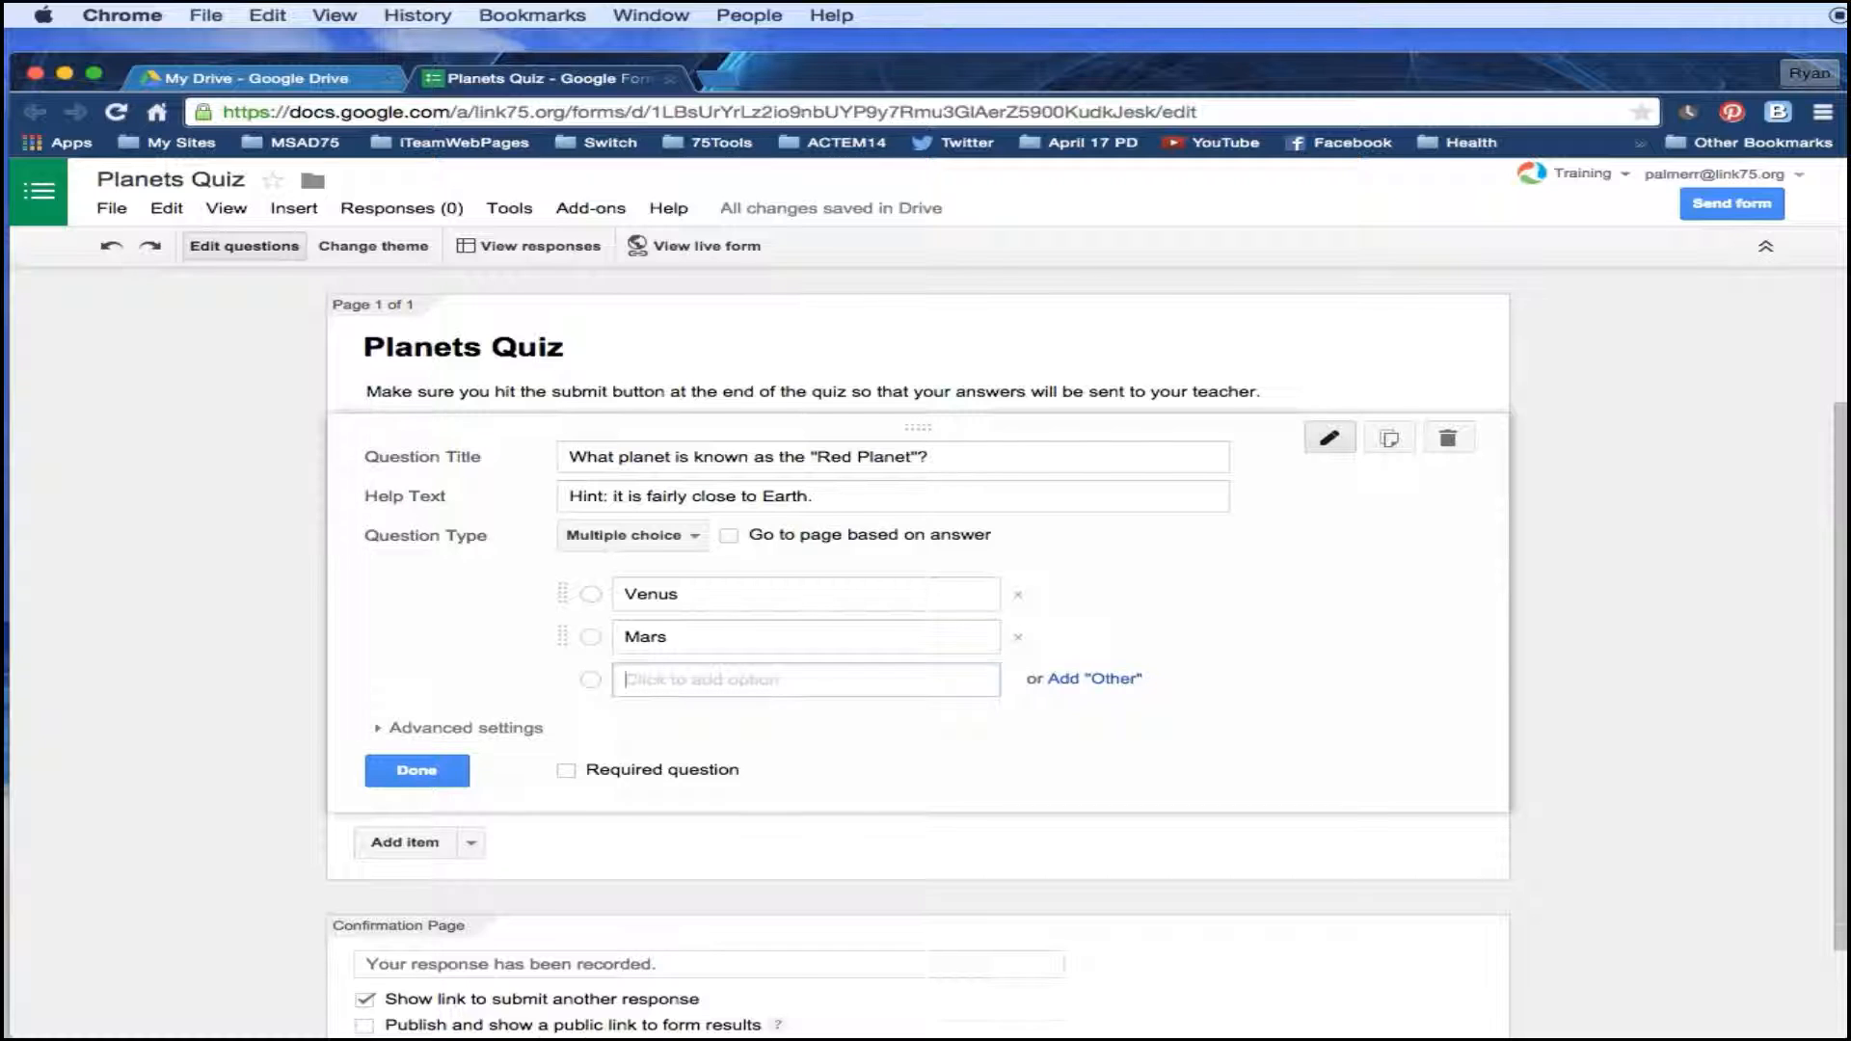
type("Jupite")
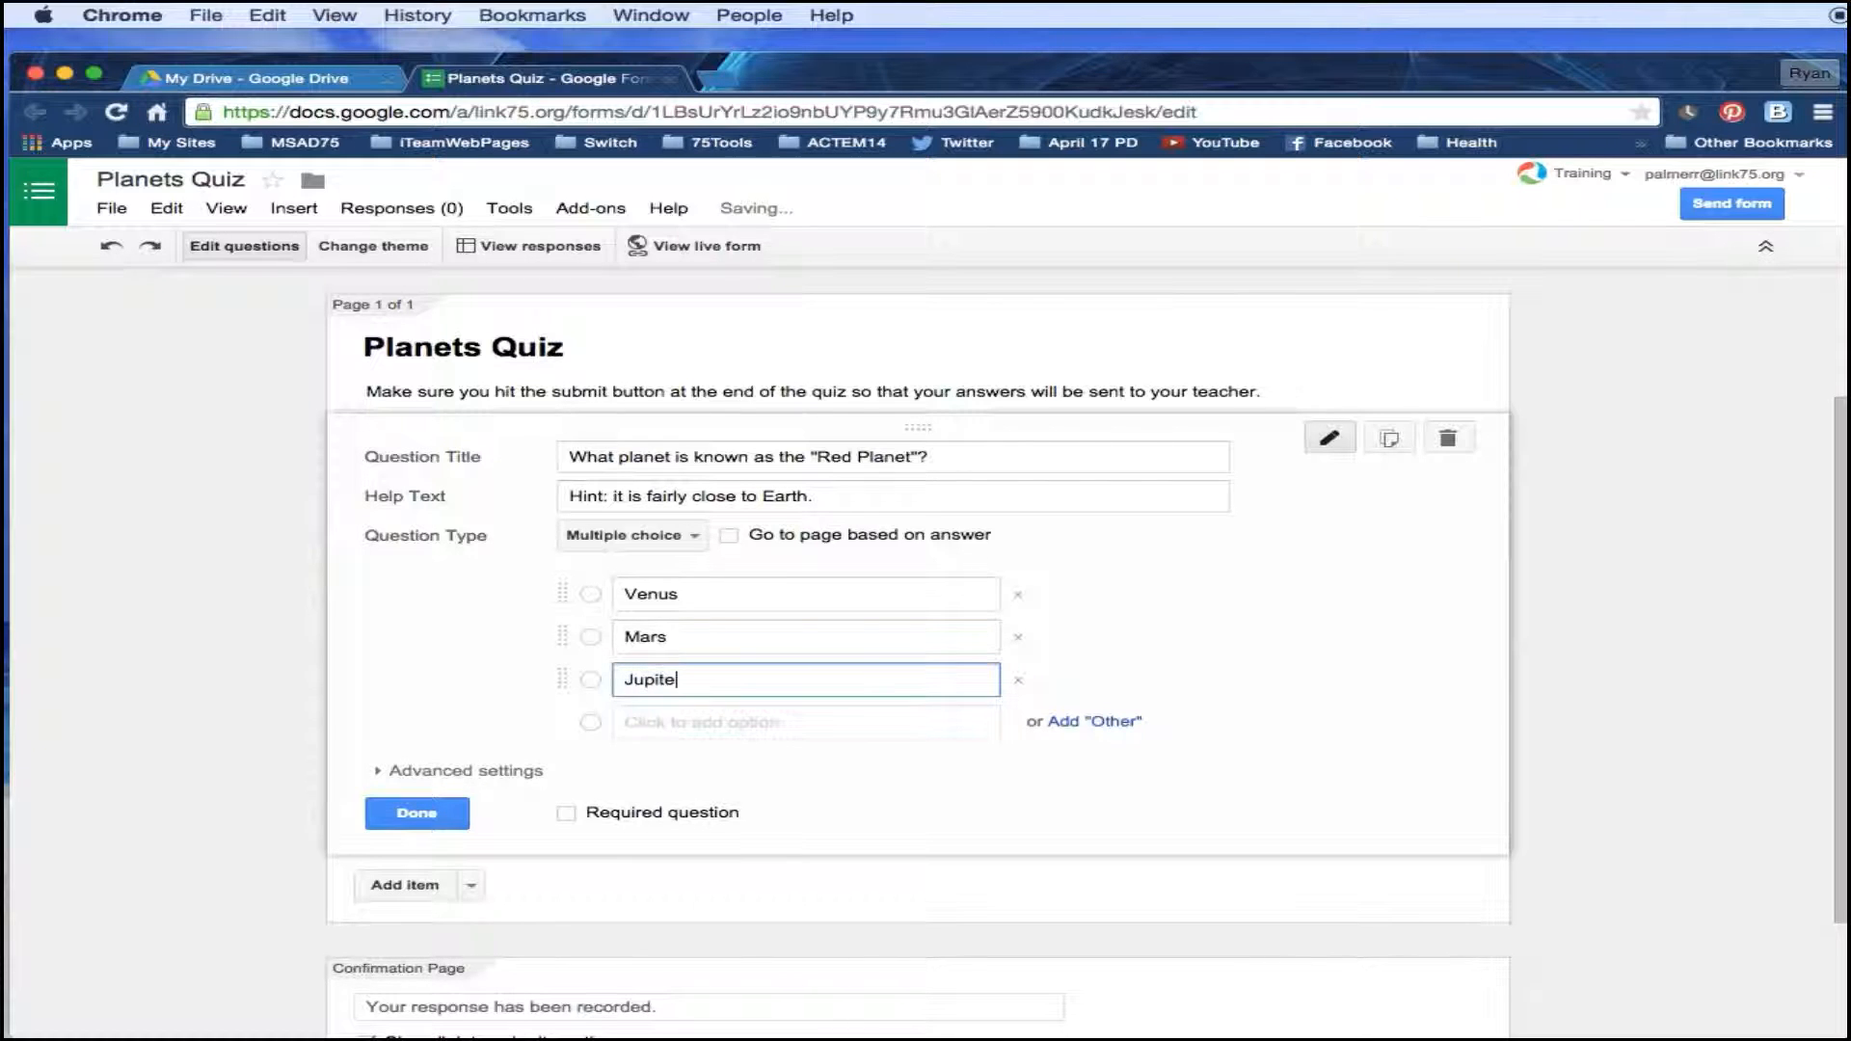
type("r")
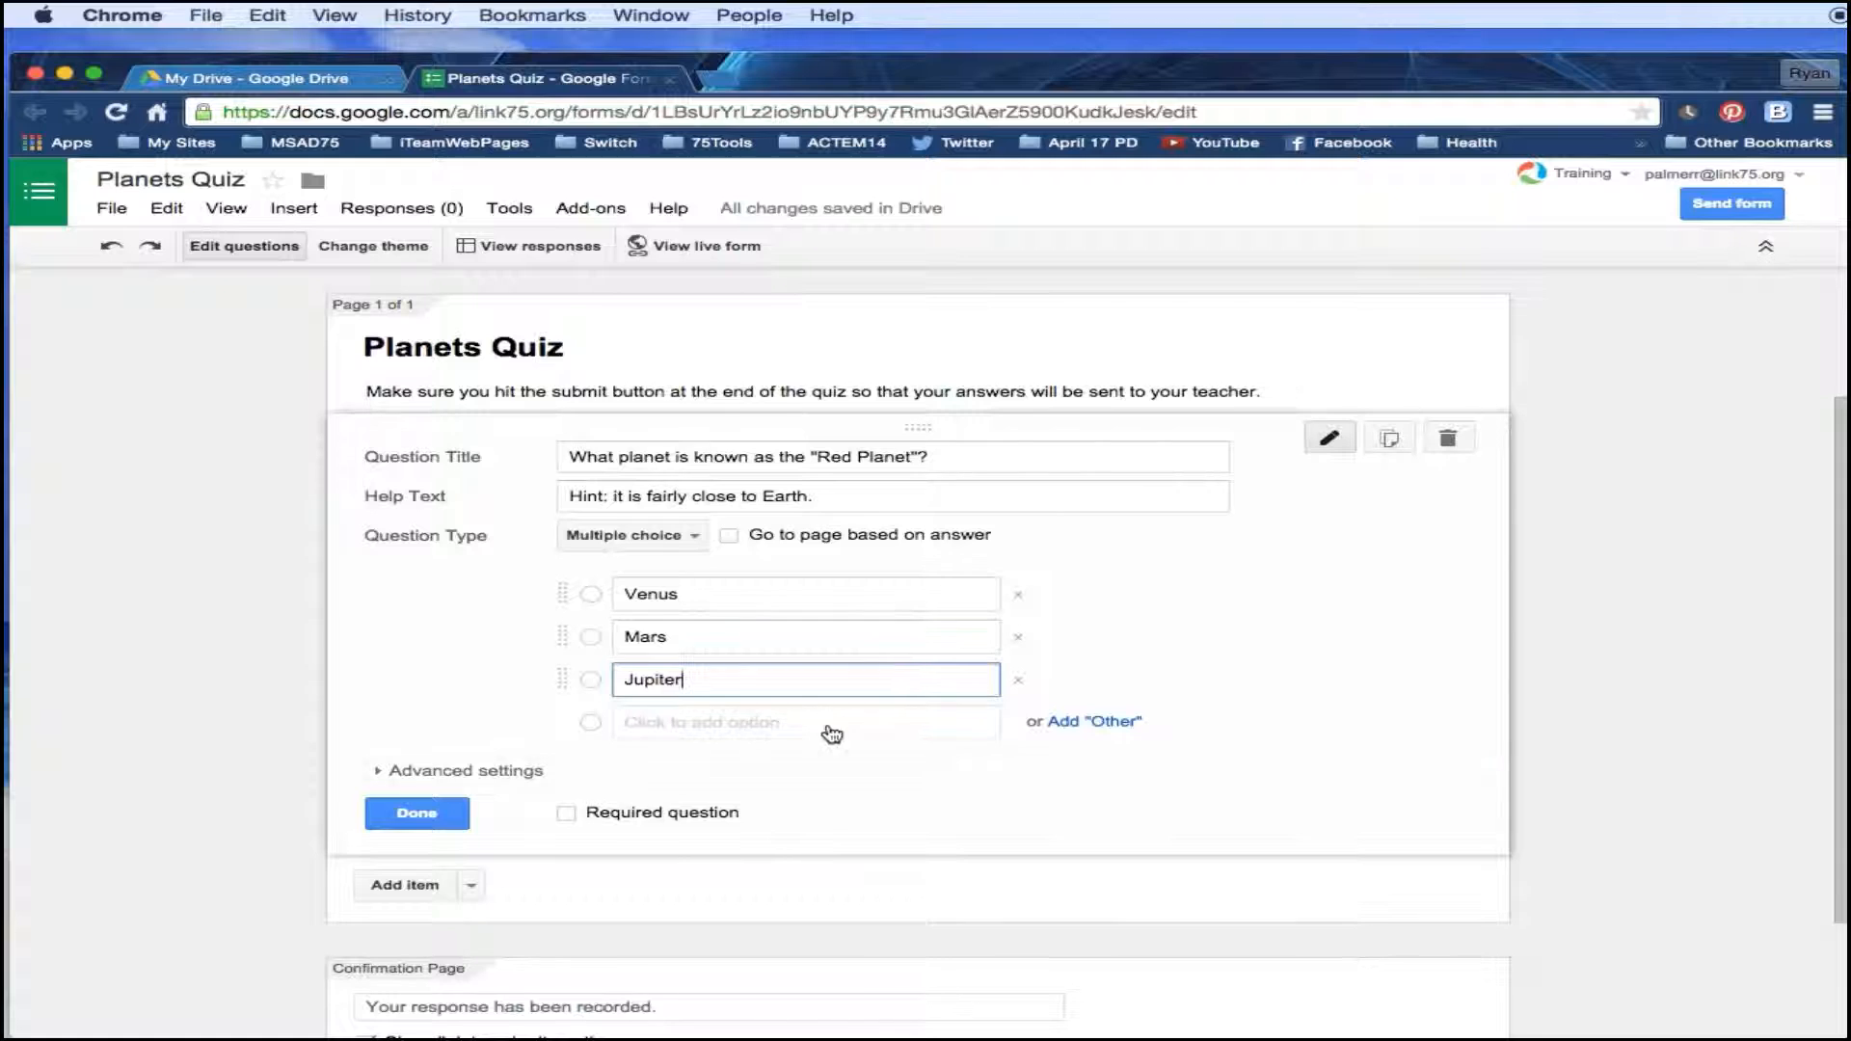
Add and remove an "Other" answer option, and finish the Red Planet question as a required one.
left_click(1094, 726)
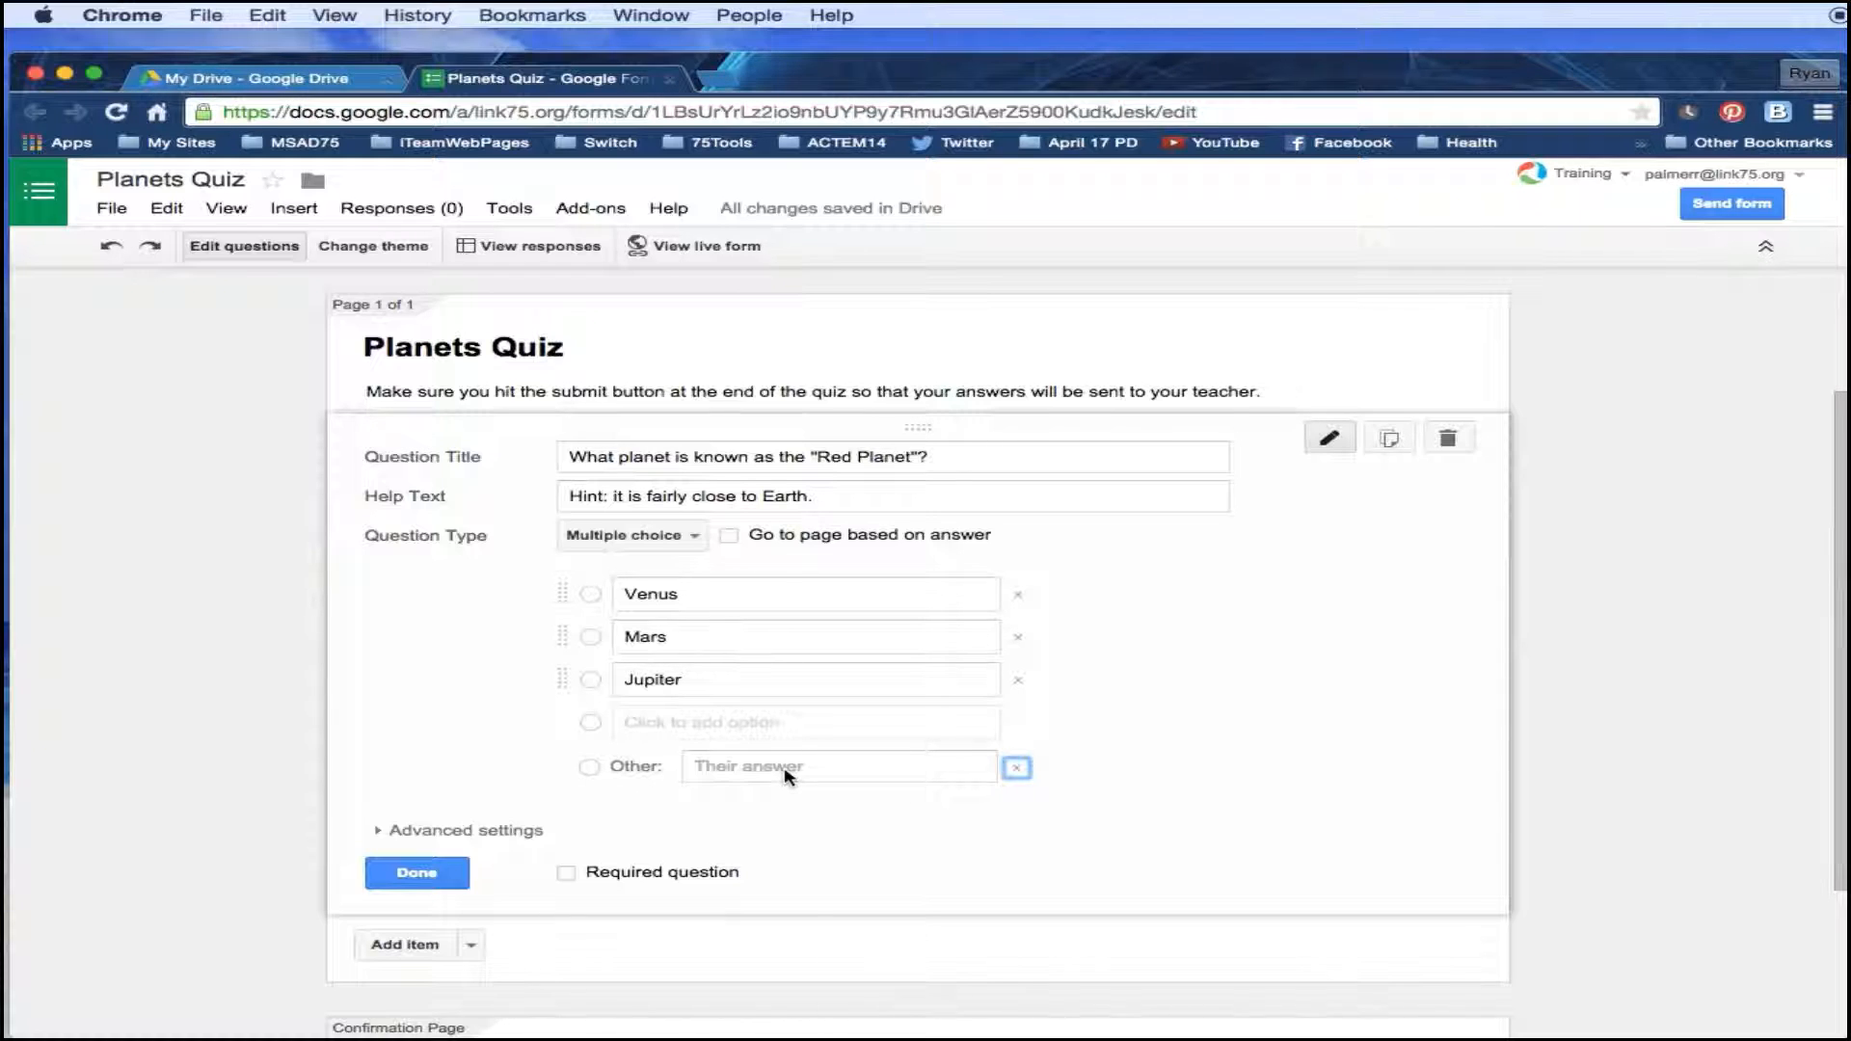
left_click(1016, 767)
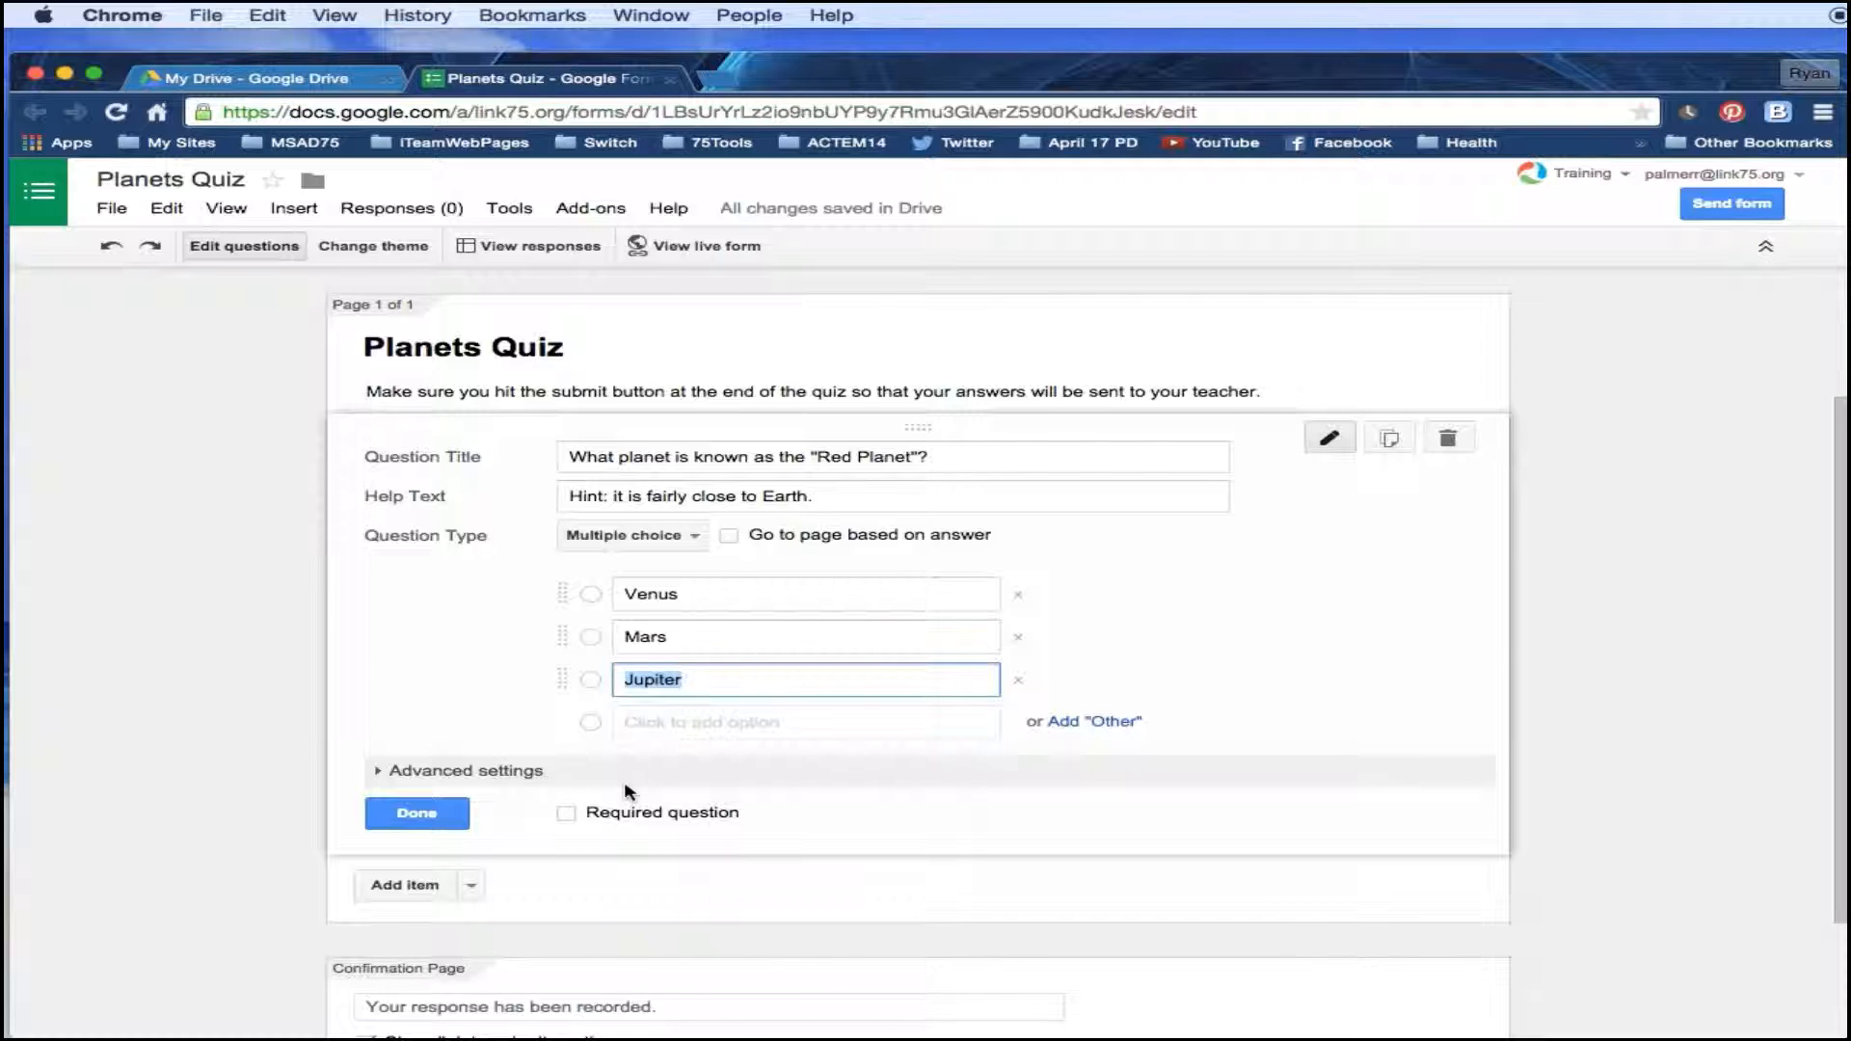
left_click(567, 814)
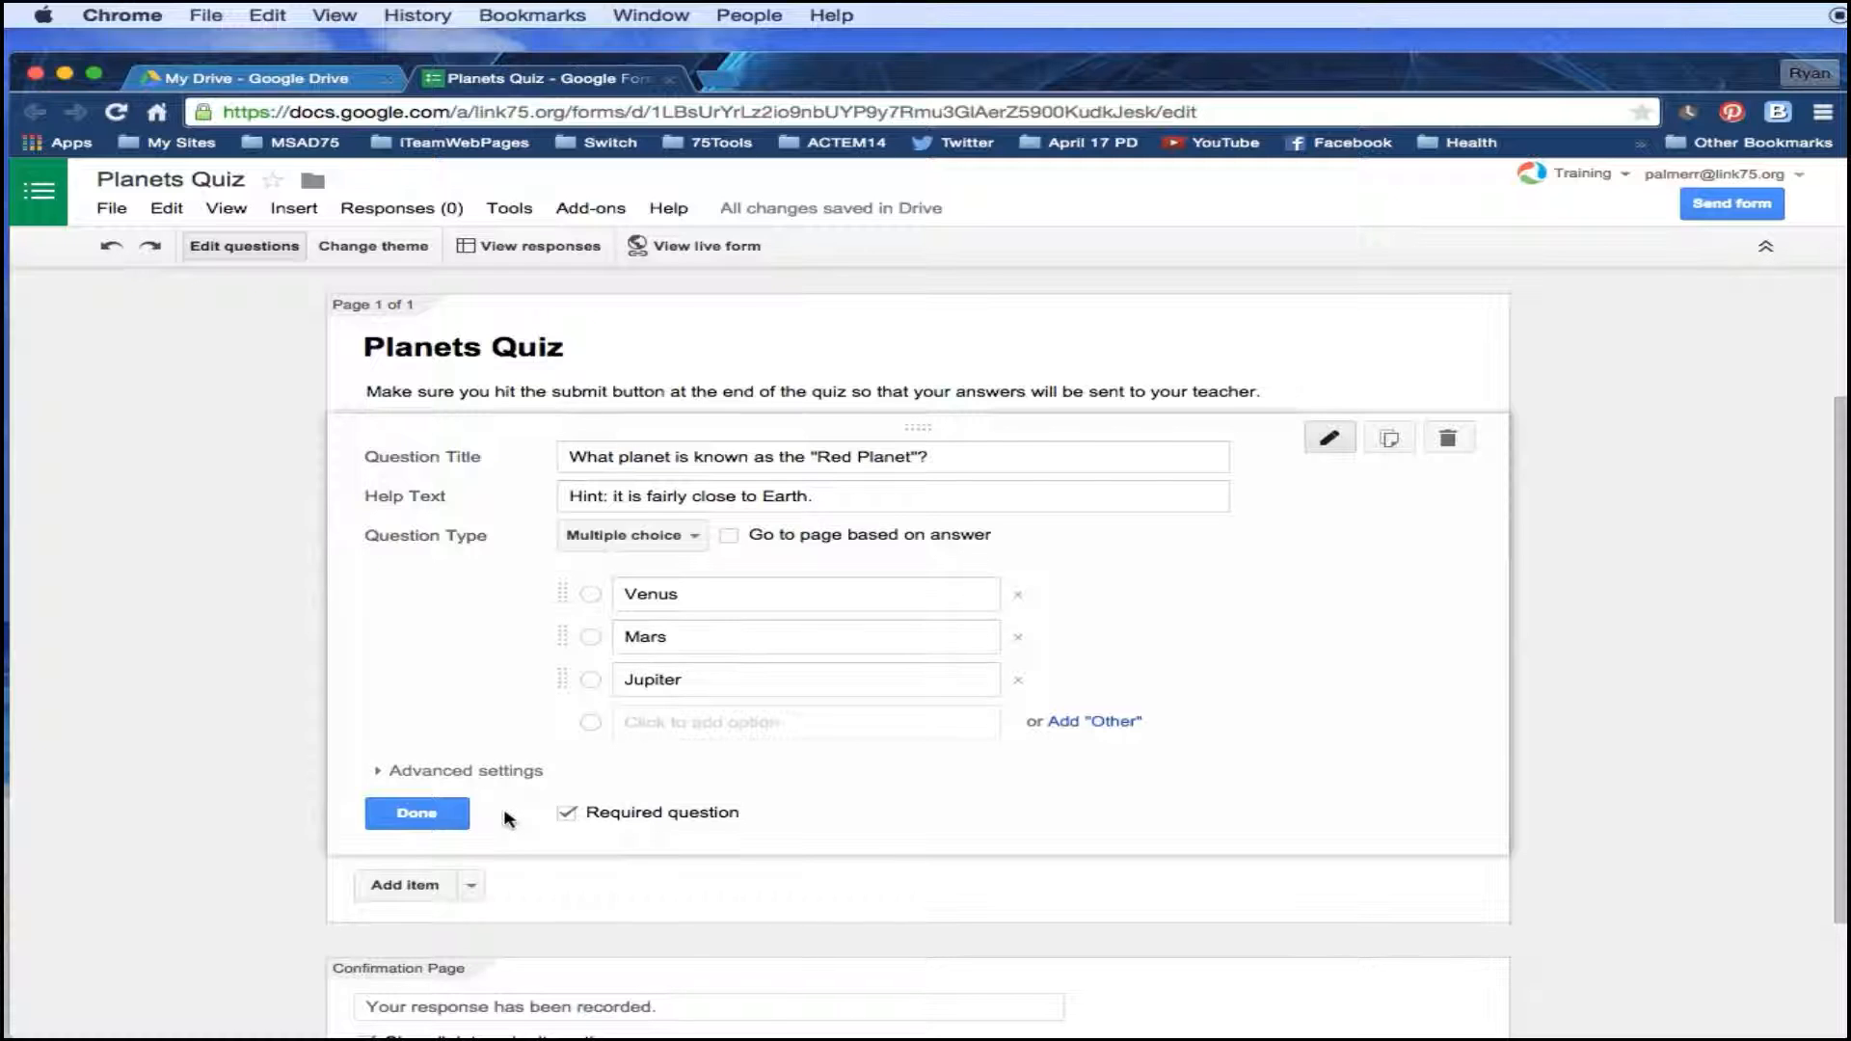
left_click(416, 818)
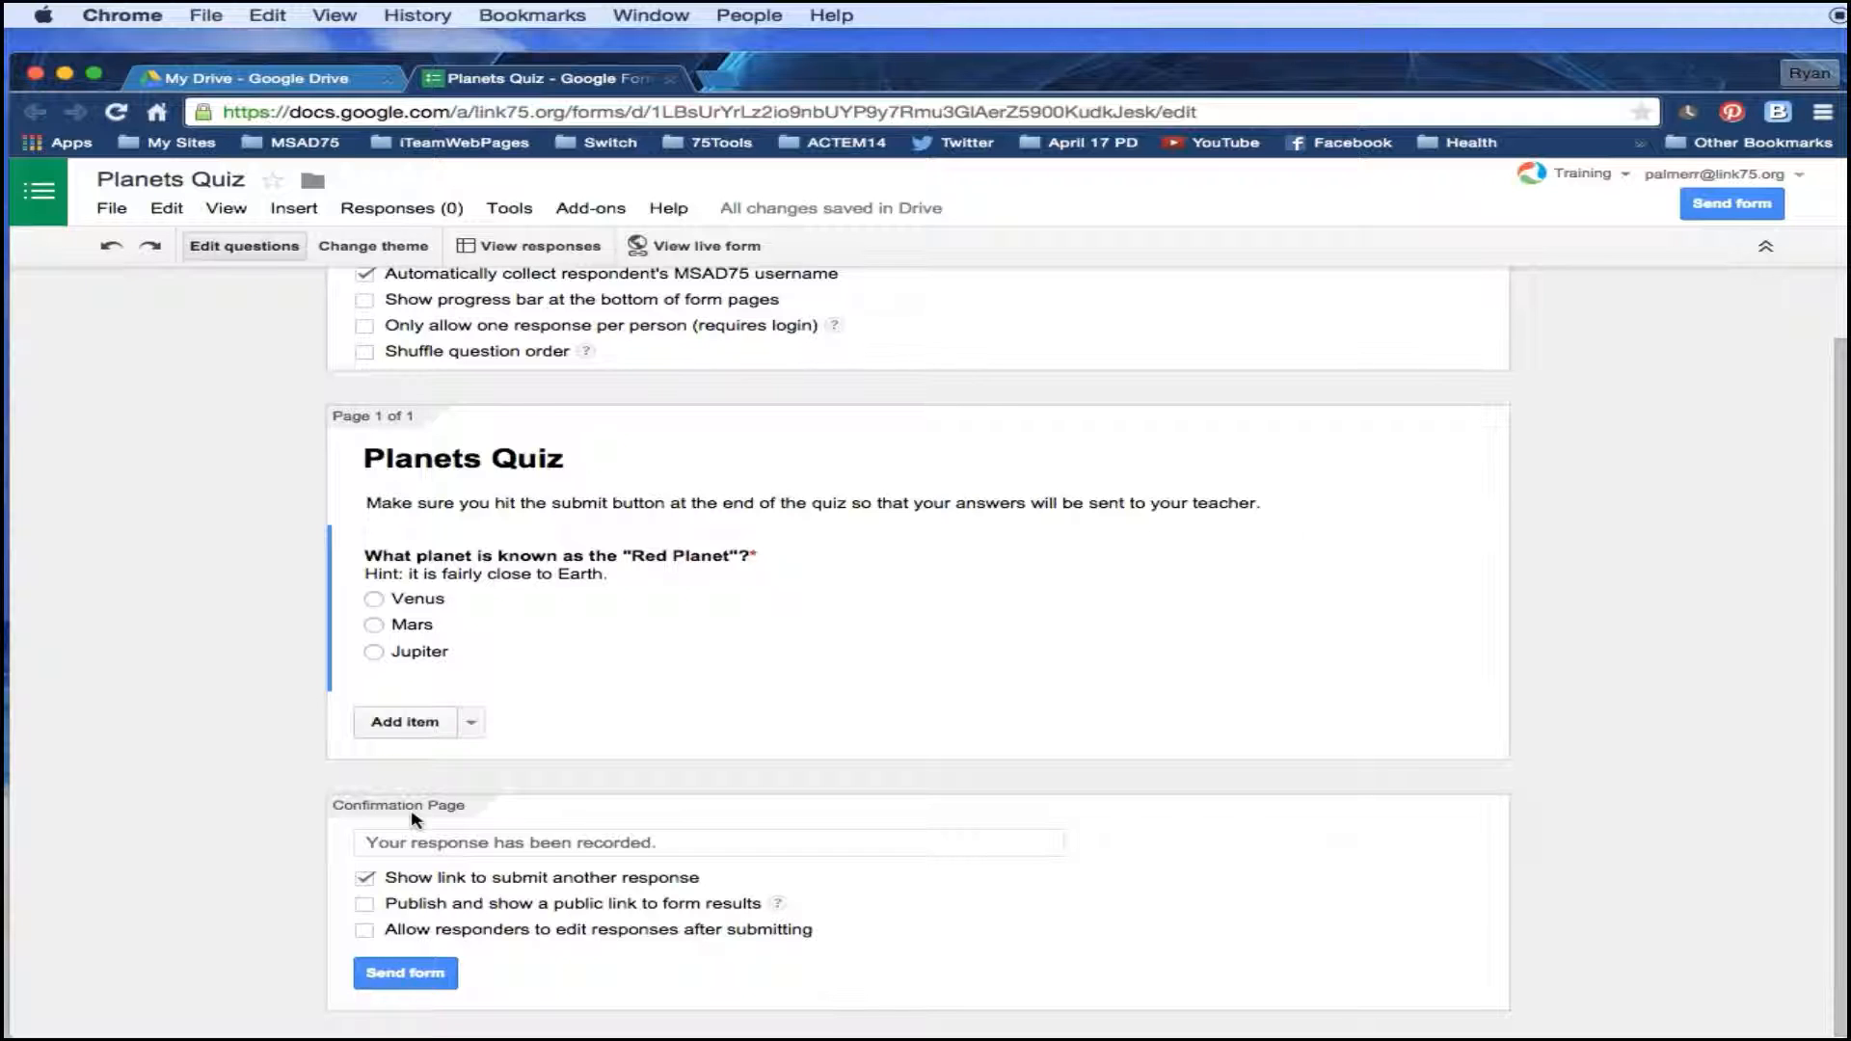
Start adding an image item to the form and copy the space-facts.com Mars picture's URL from a web search for "mars".
left_click(472, 724)
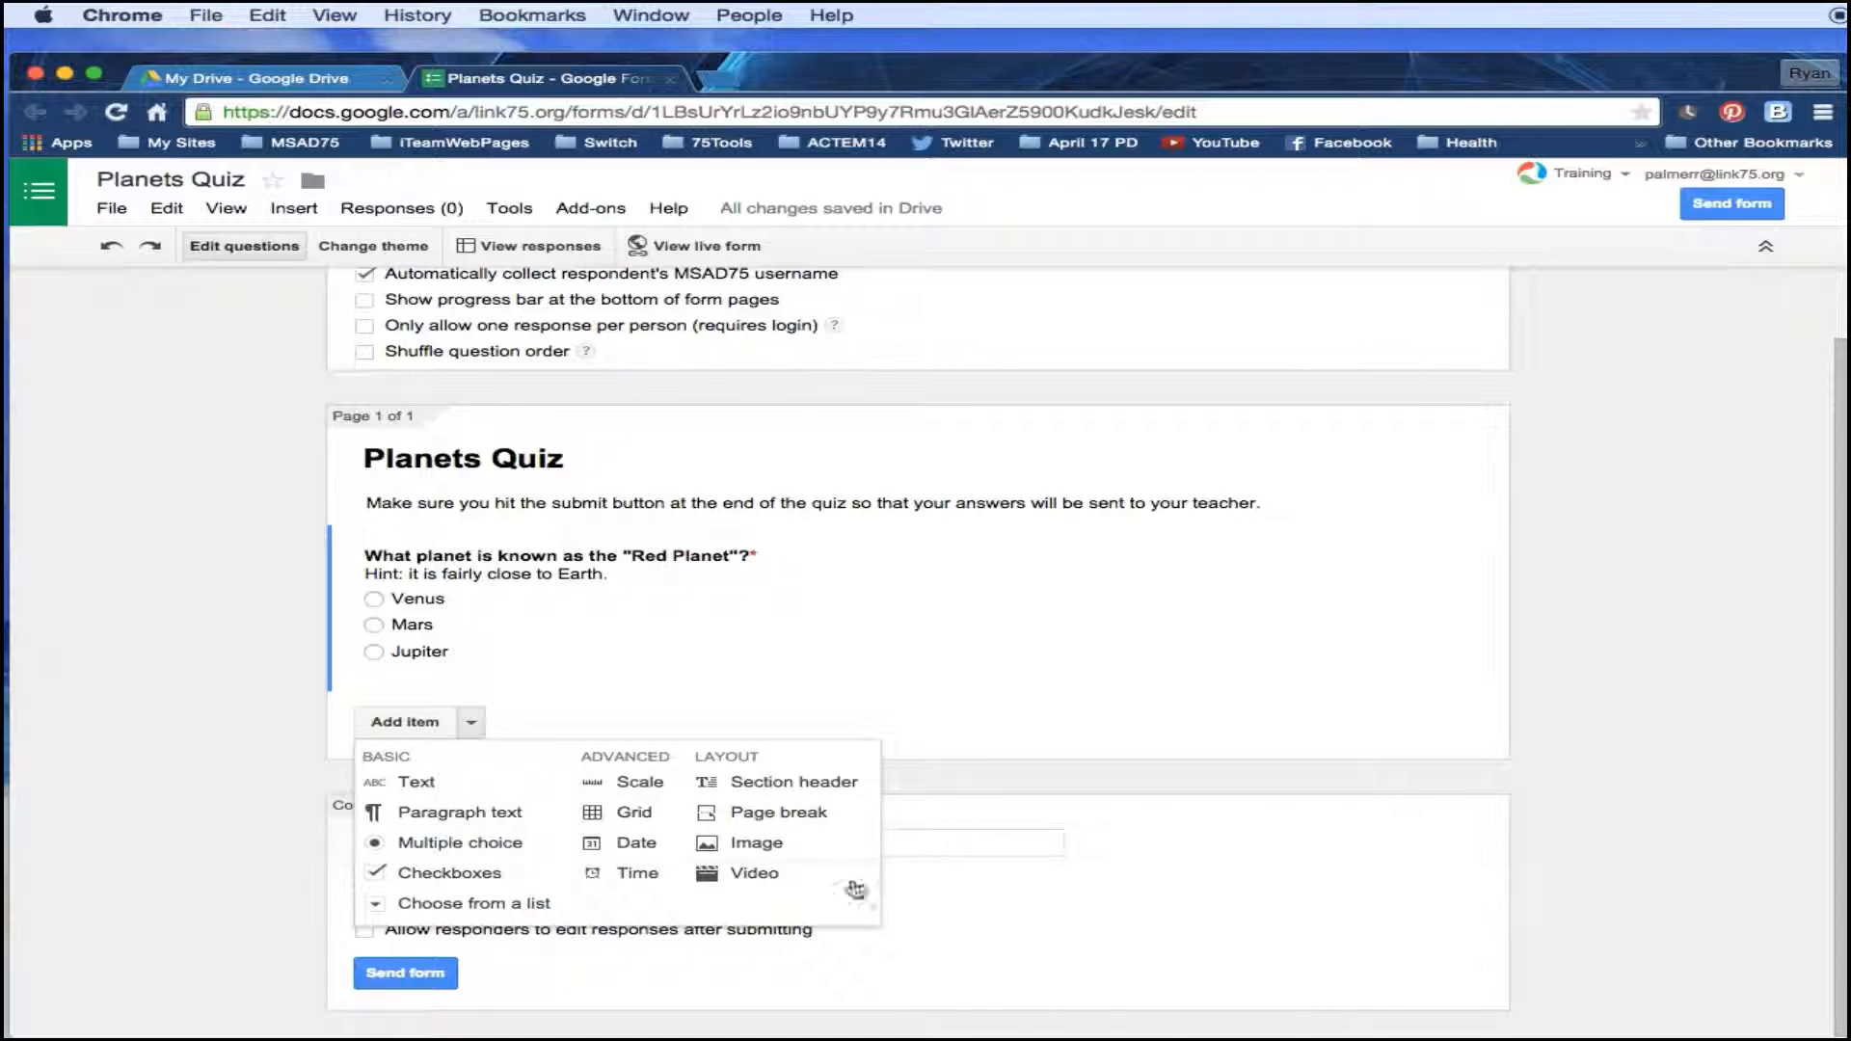
left_click(758, 847)
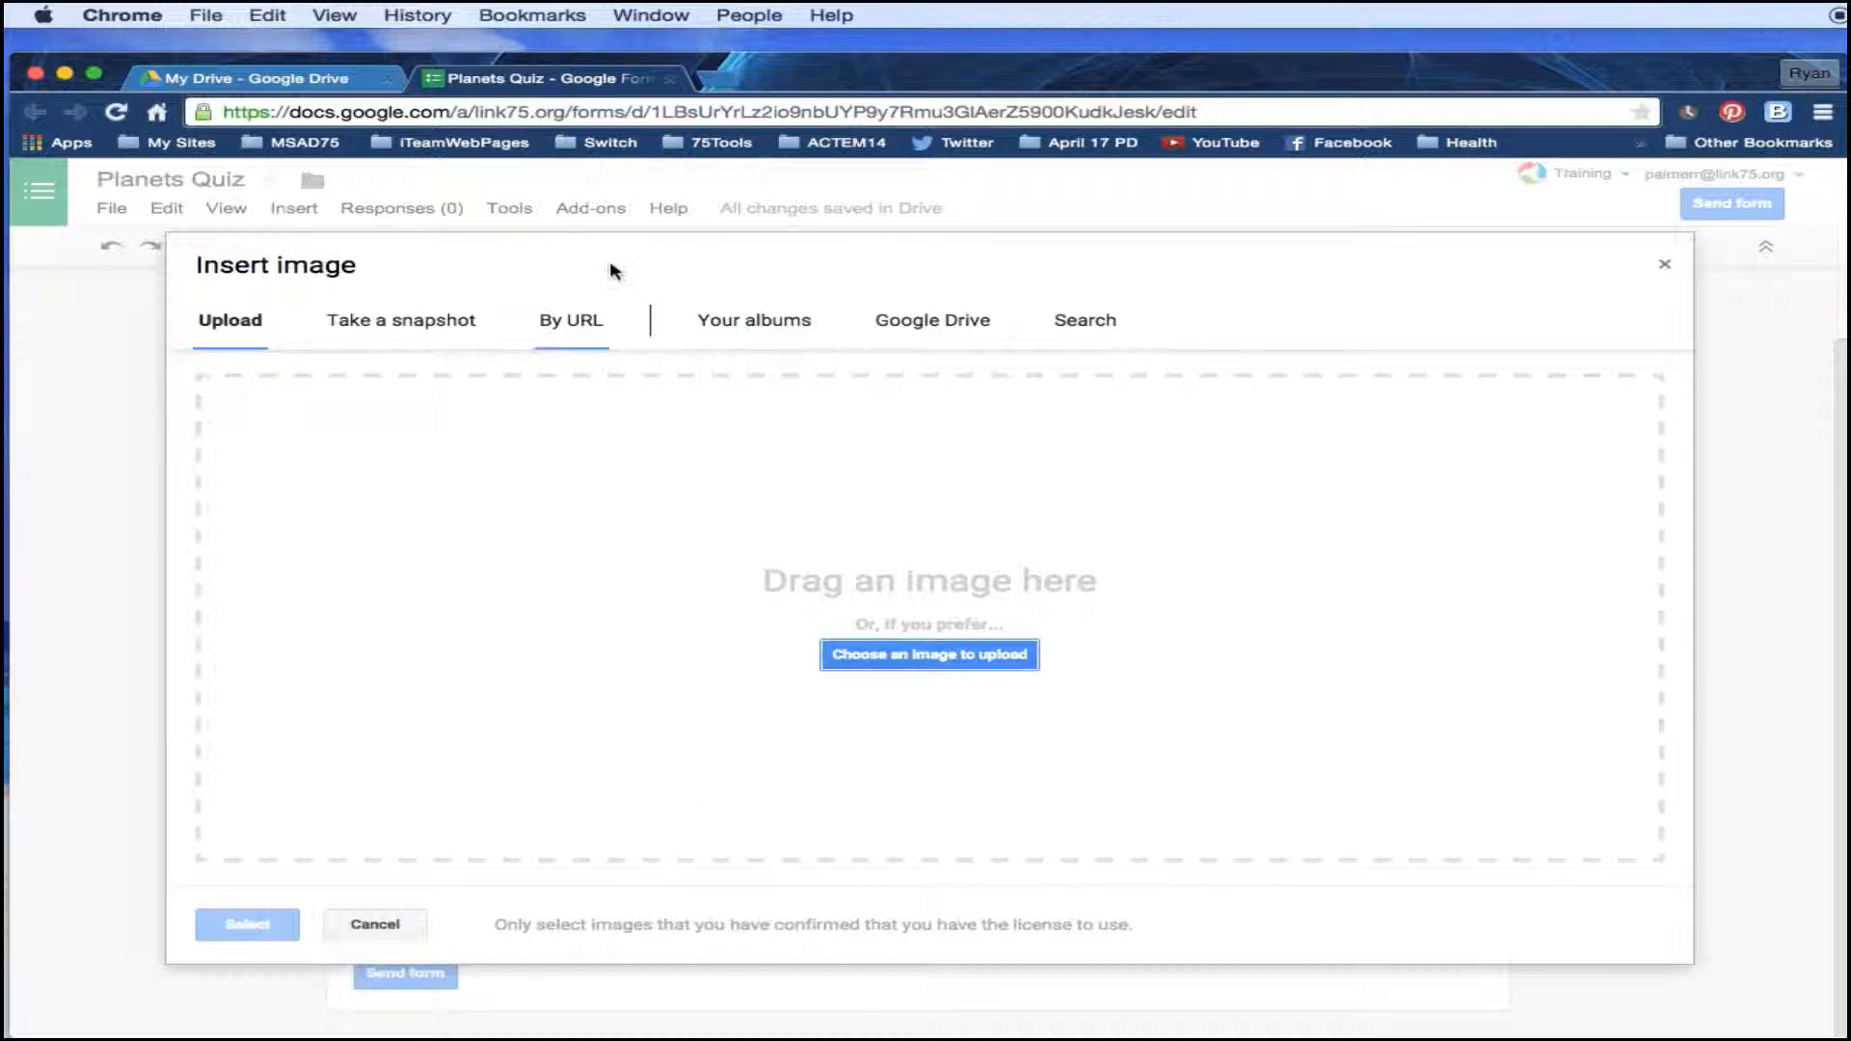
left_click(715, 85)
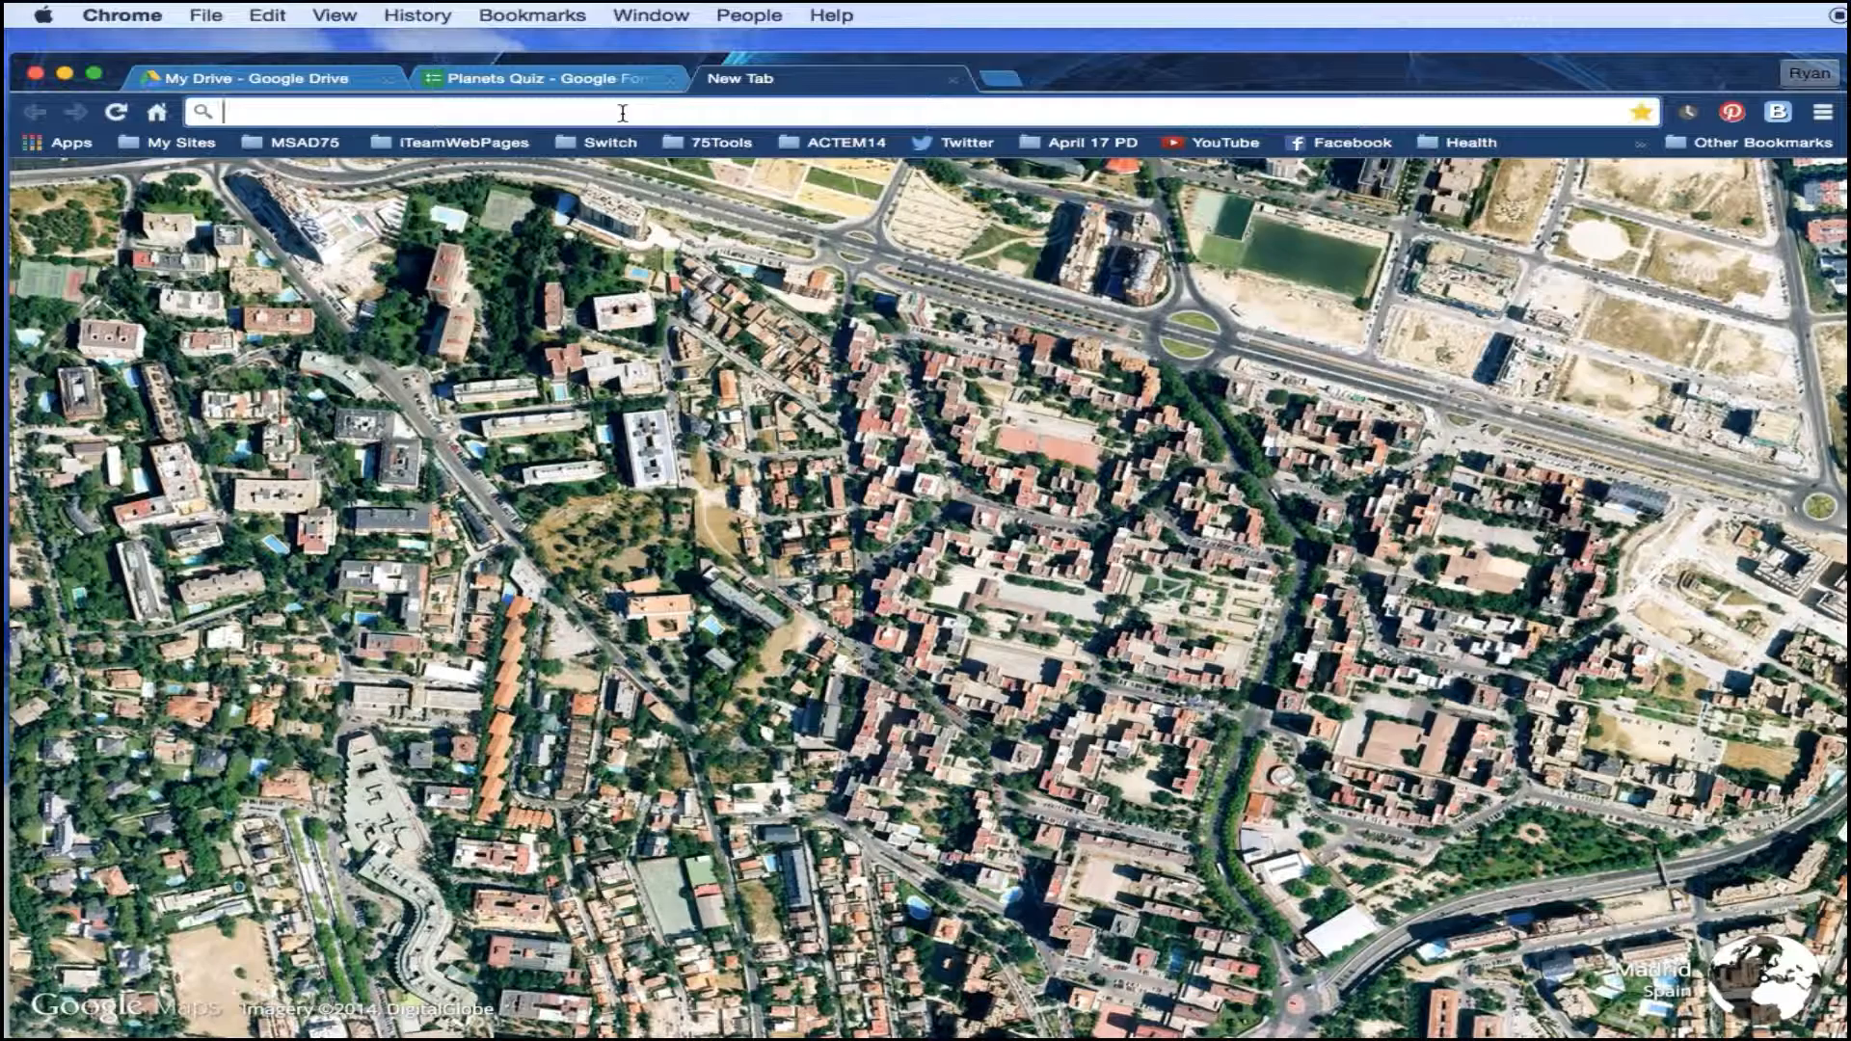
type("mars")
key("Return")
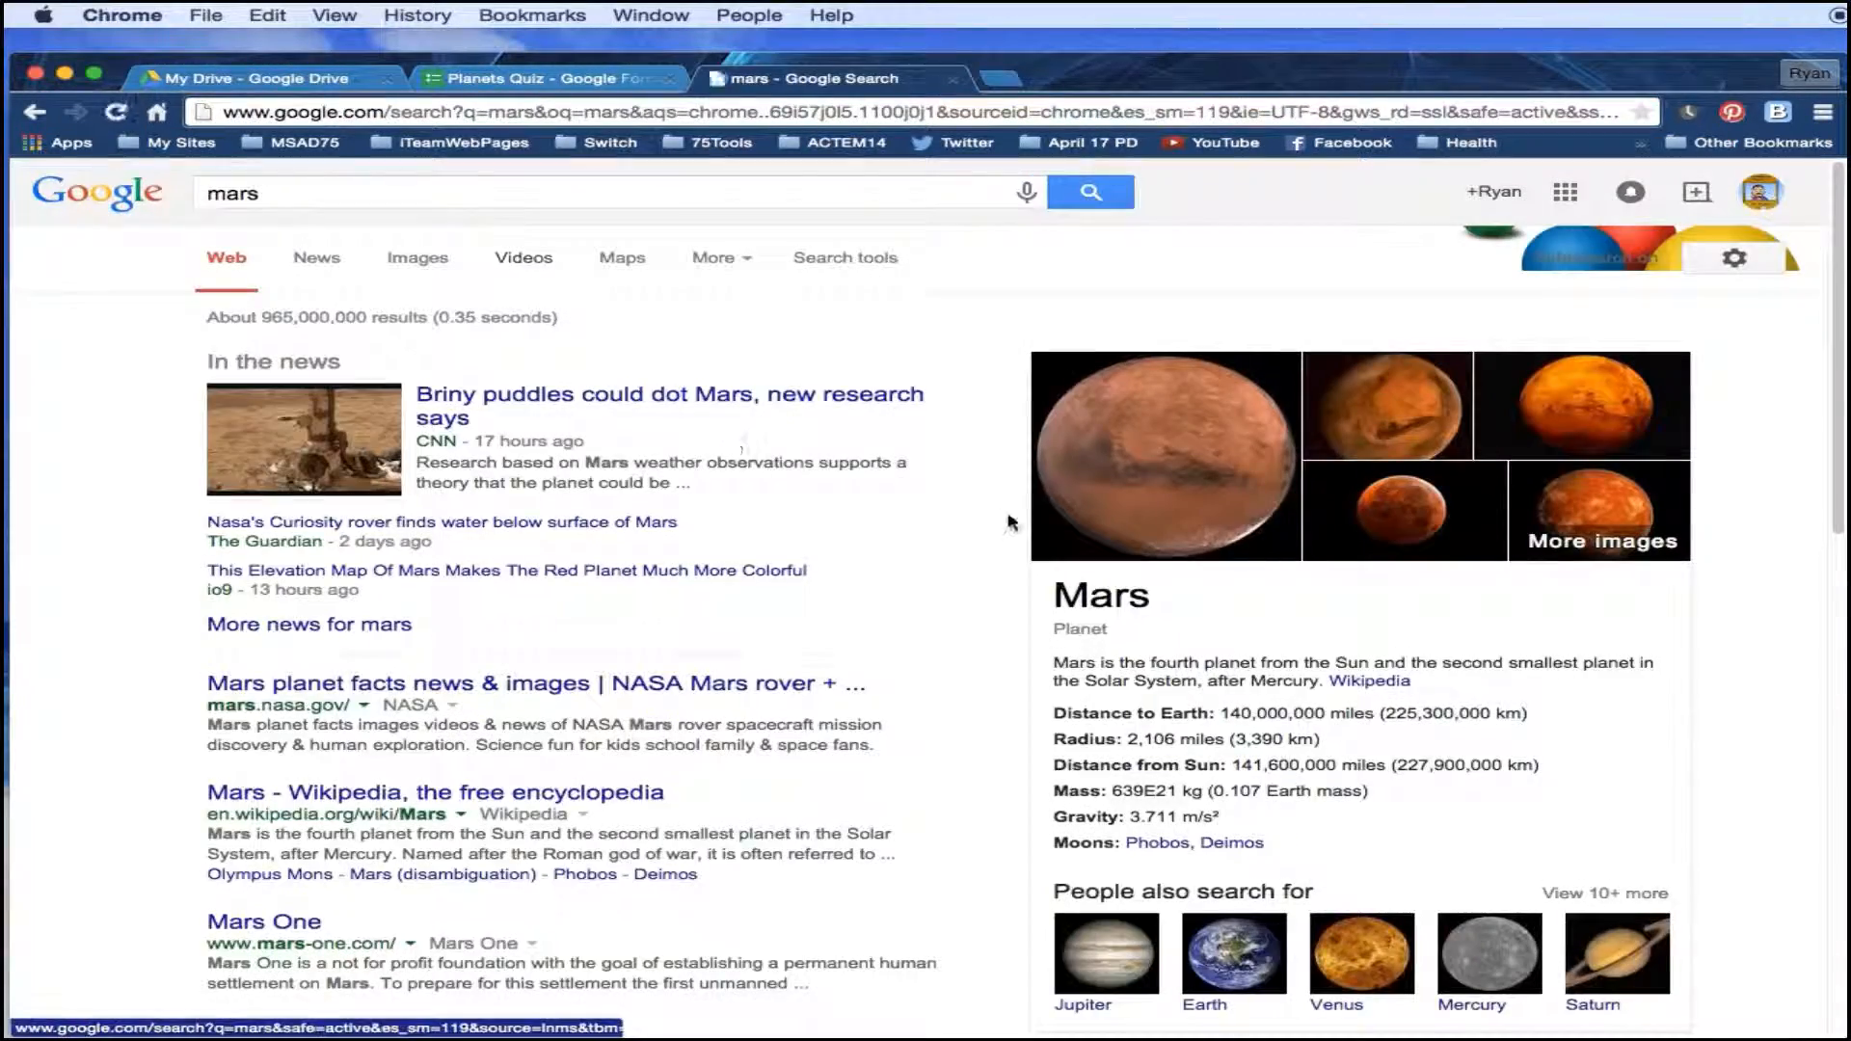
left_click(1195, 443)
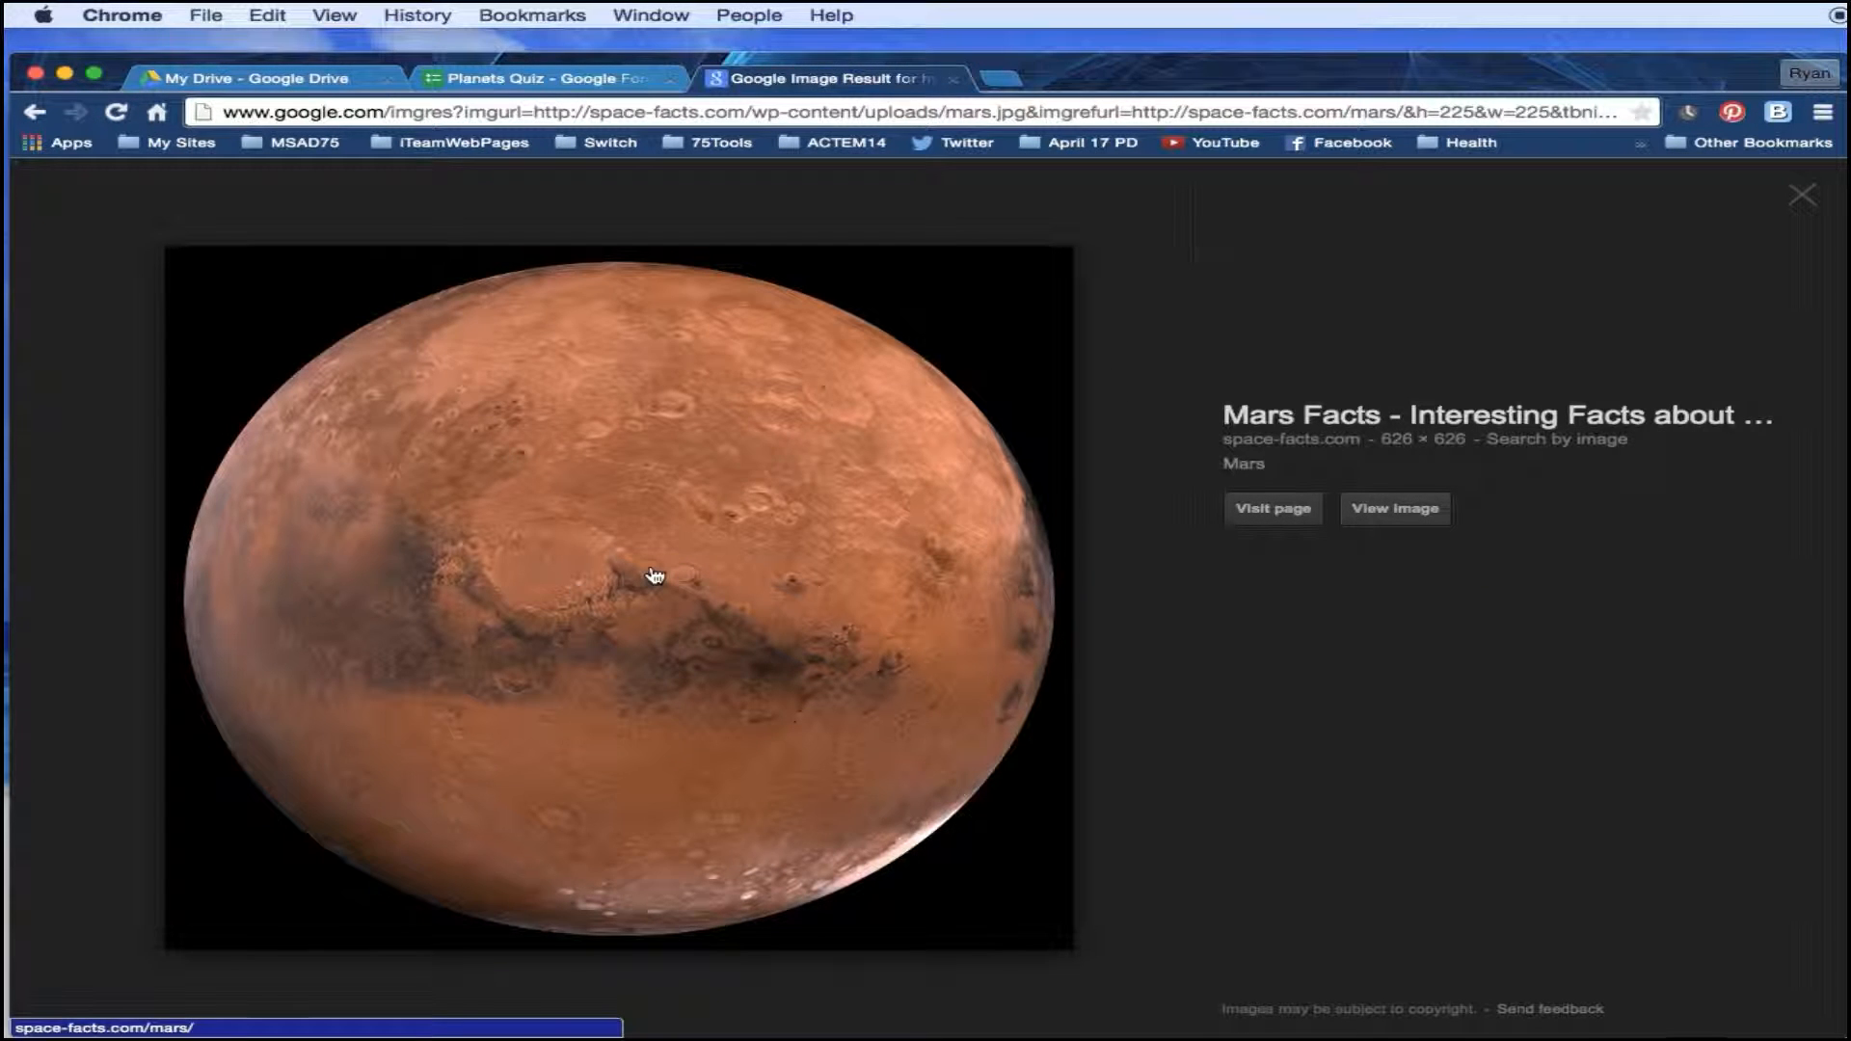
right_click(653, 574)
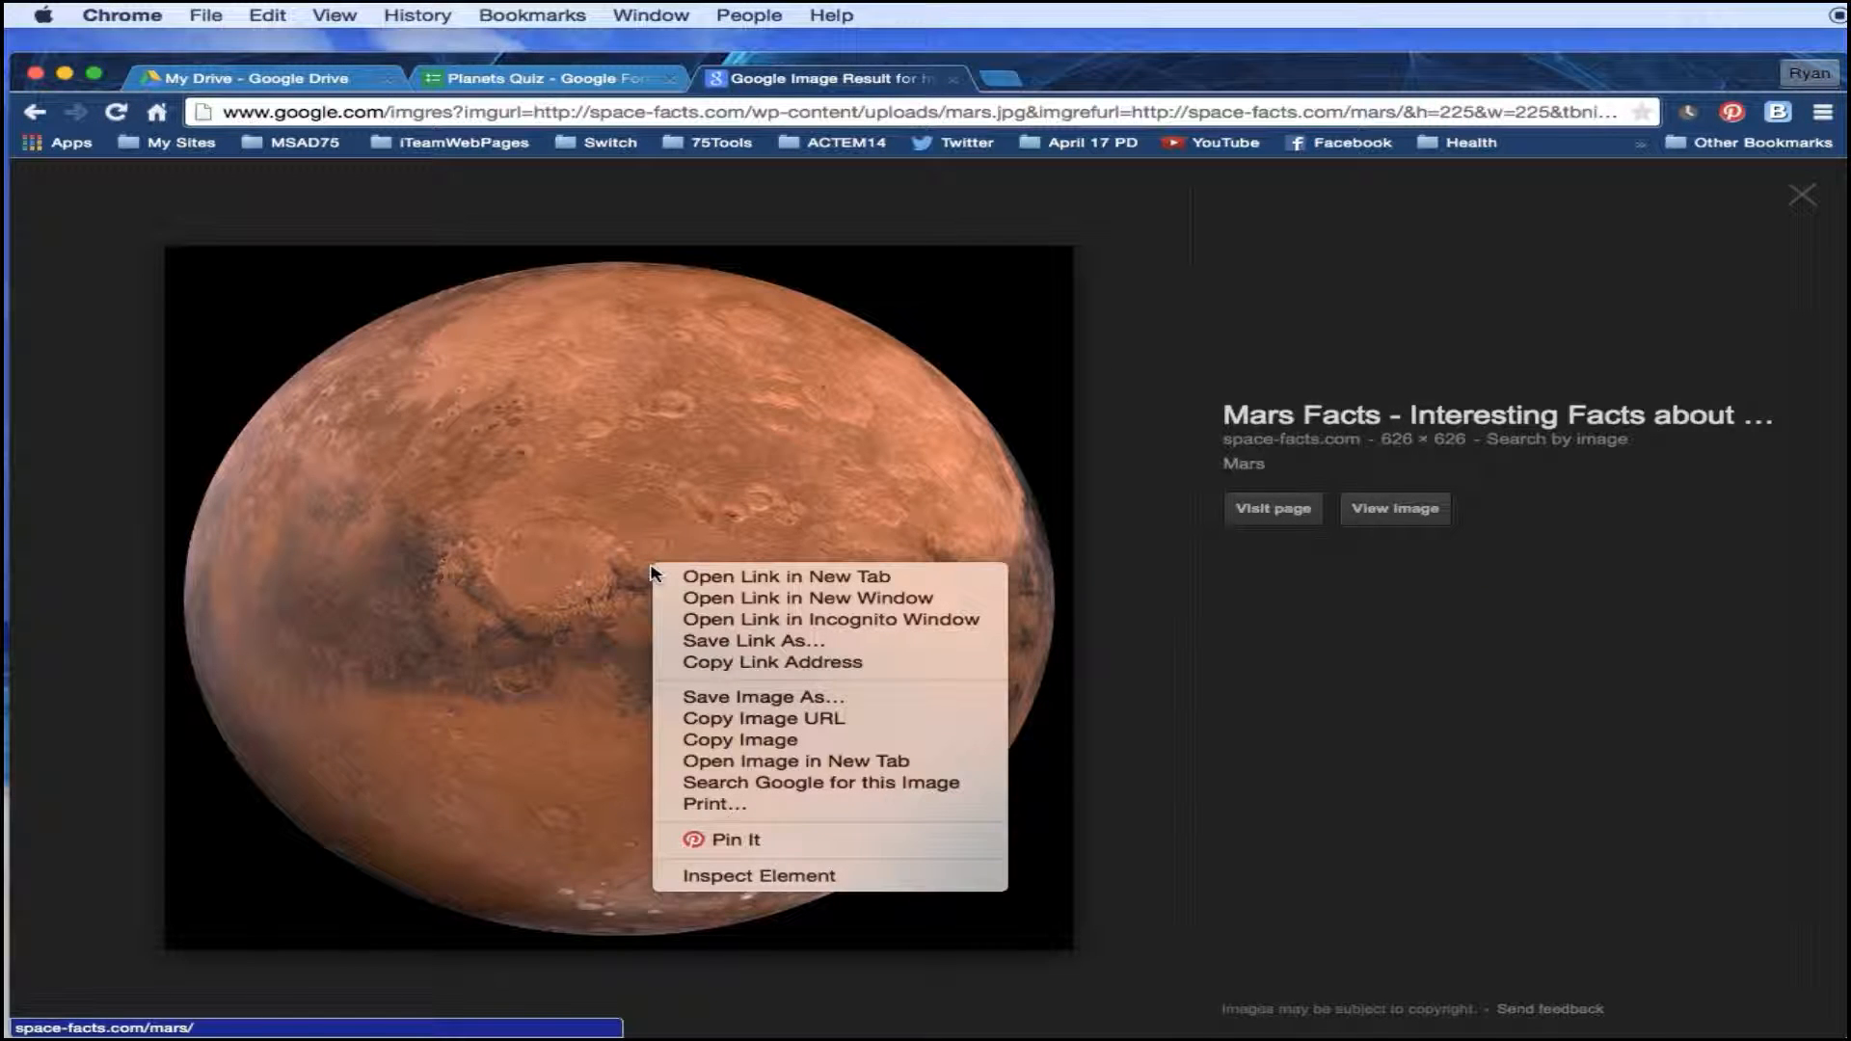
left_click(757, 722)
left_click(501, 84)
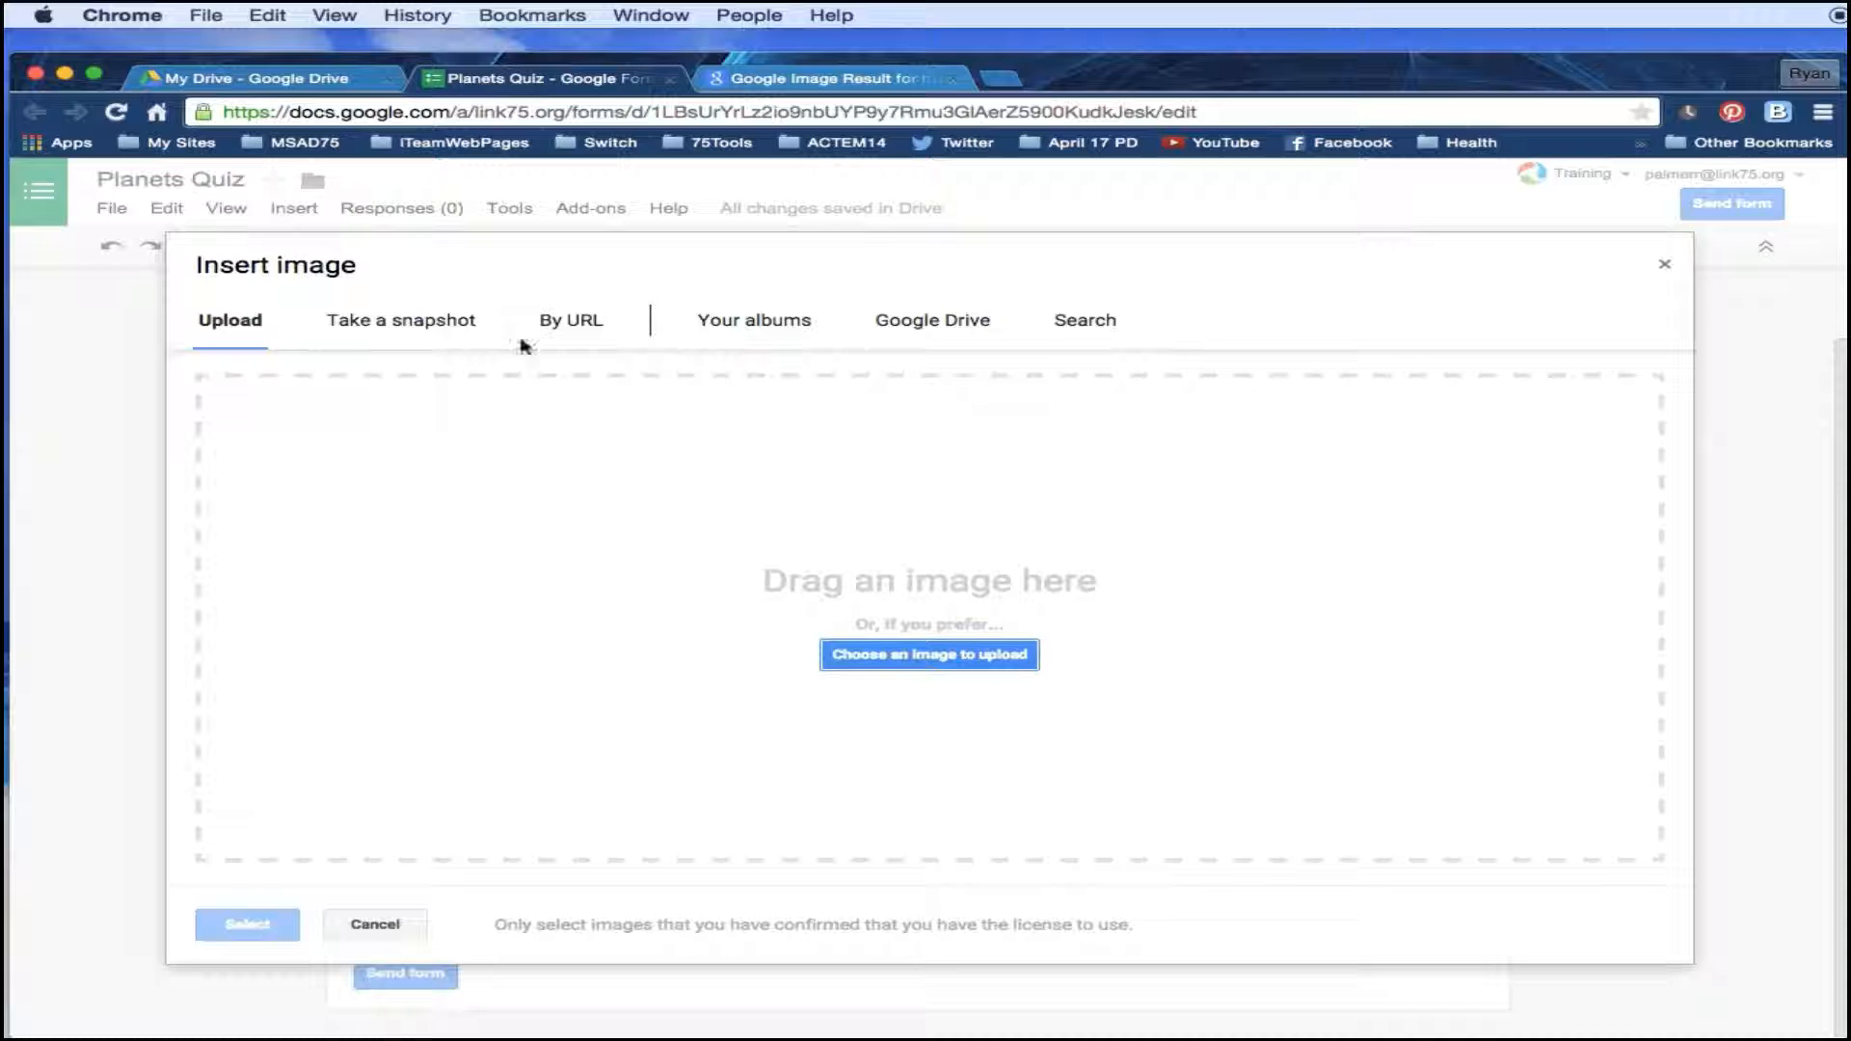
left_click(567, 324)
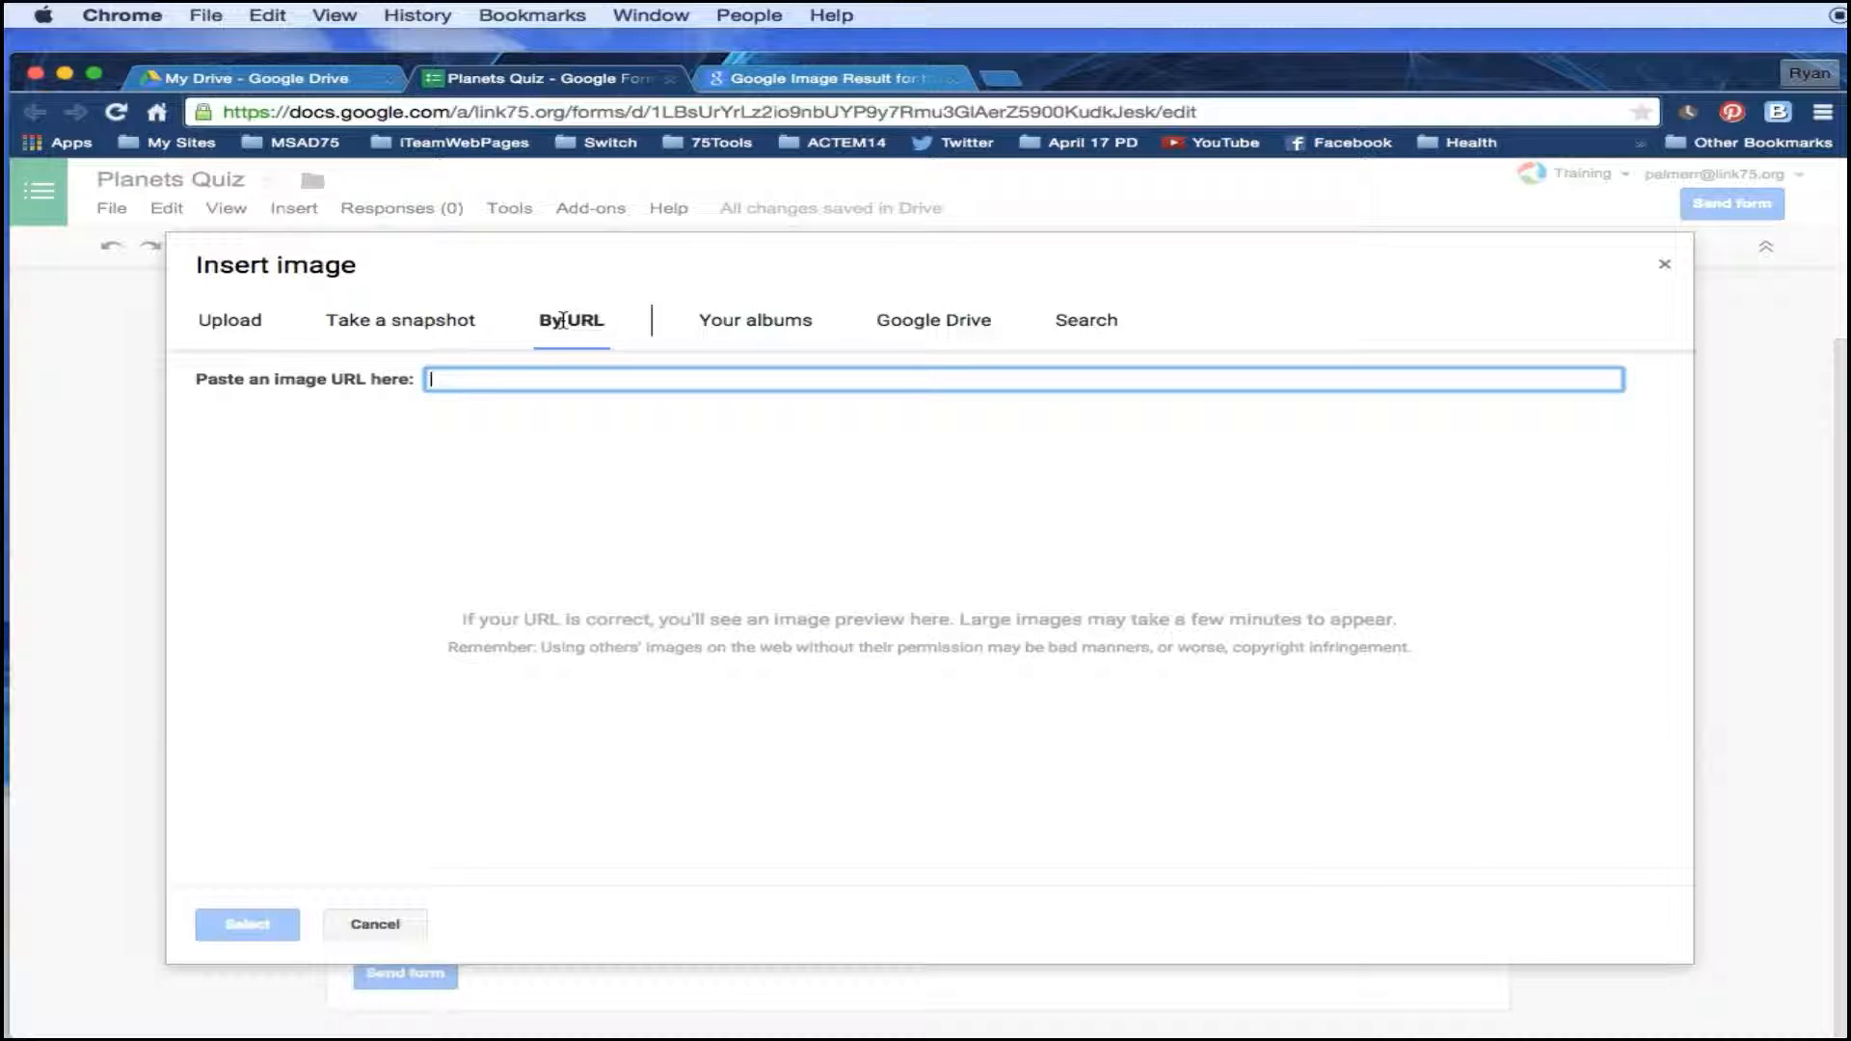
key("super+v")
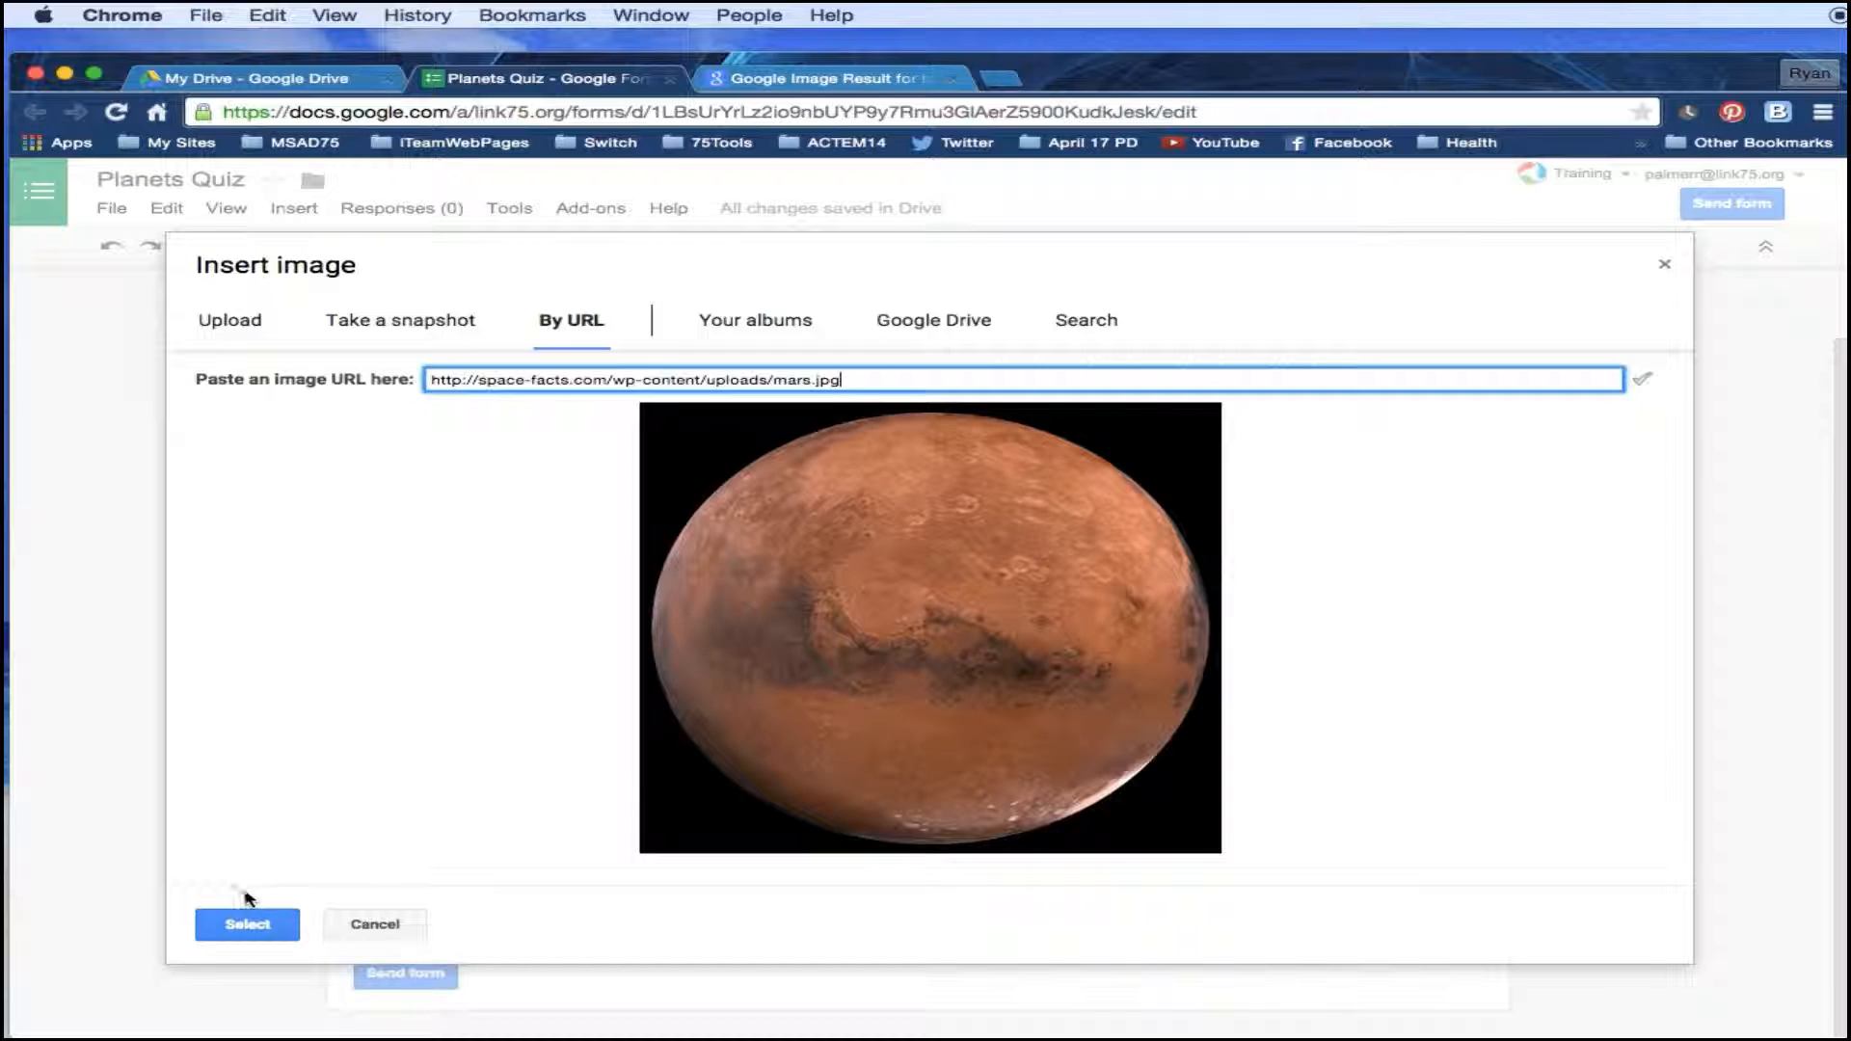
left_click(248, 928)
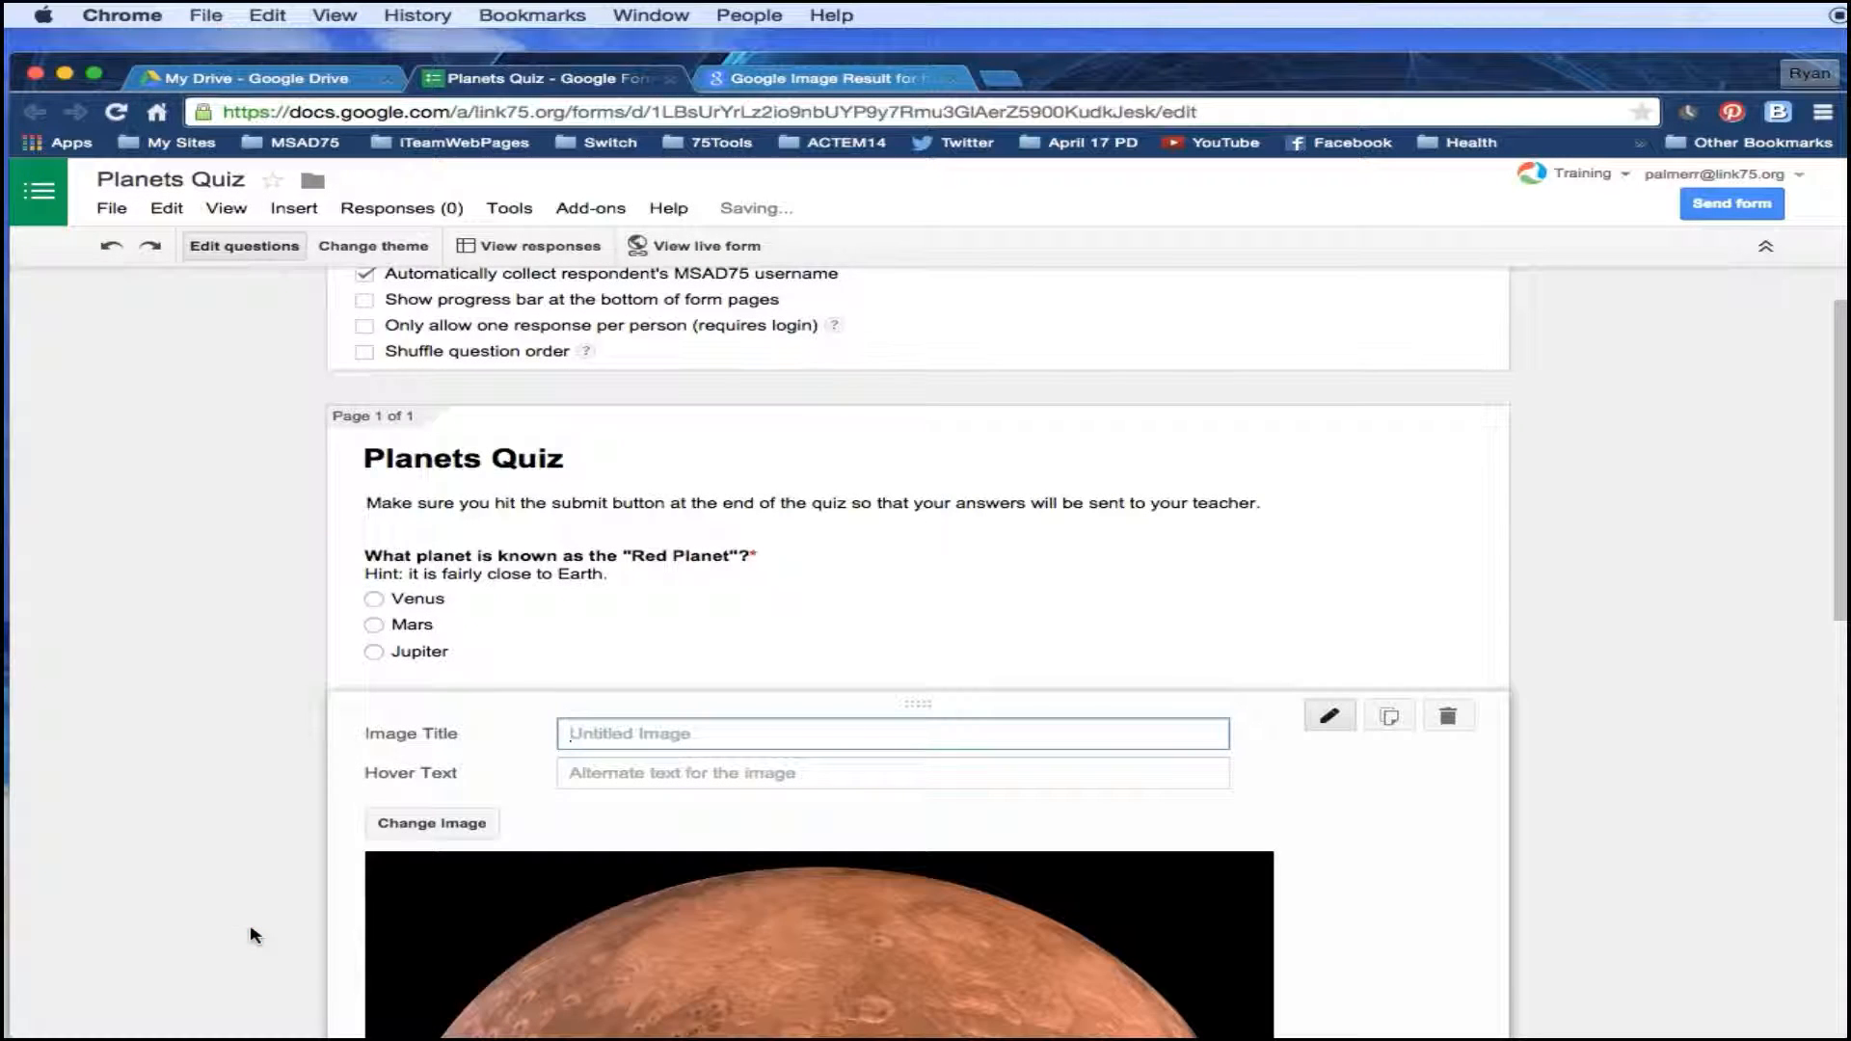
Shrink the Mars image to a small thumbnail below the Red Planet question and finish editing the image item.
scroll(751, 795, "down", 5)
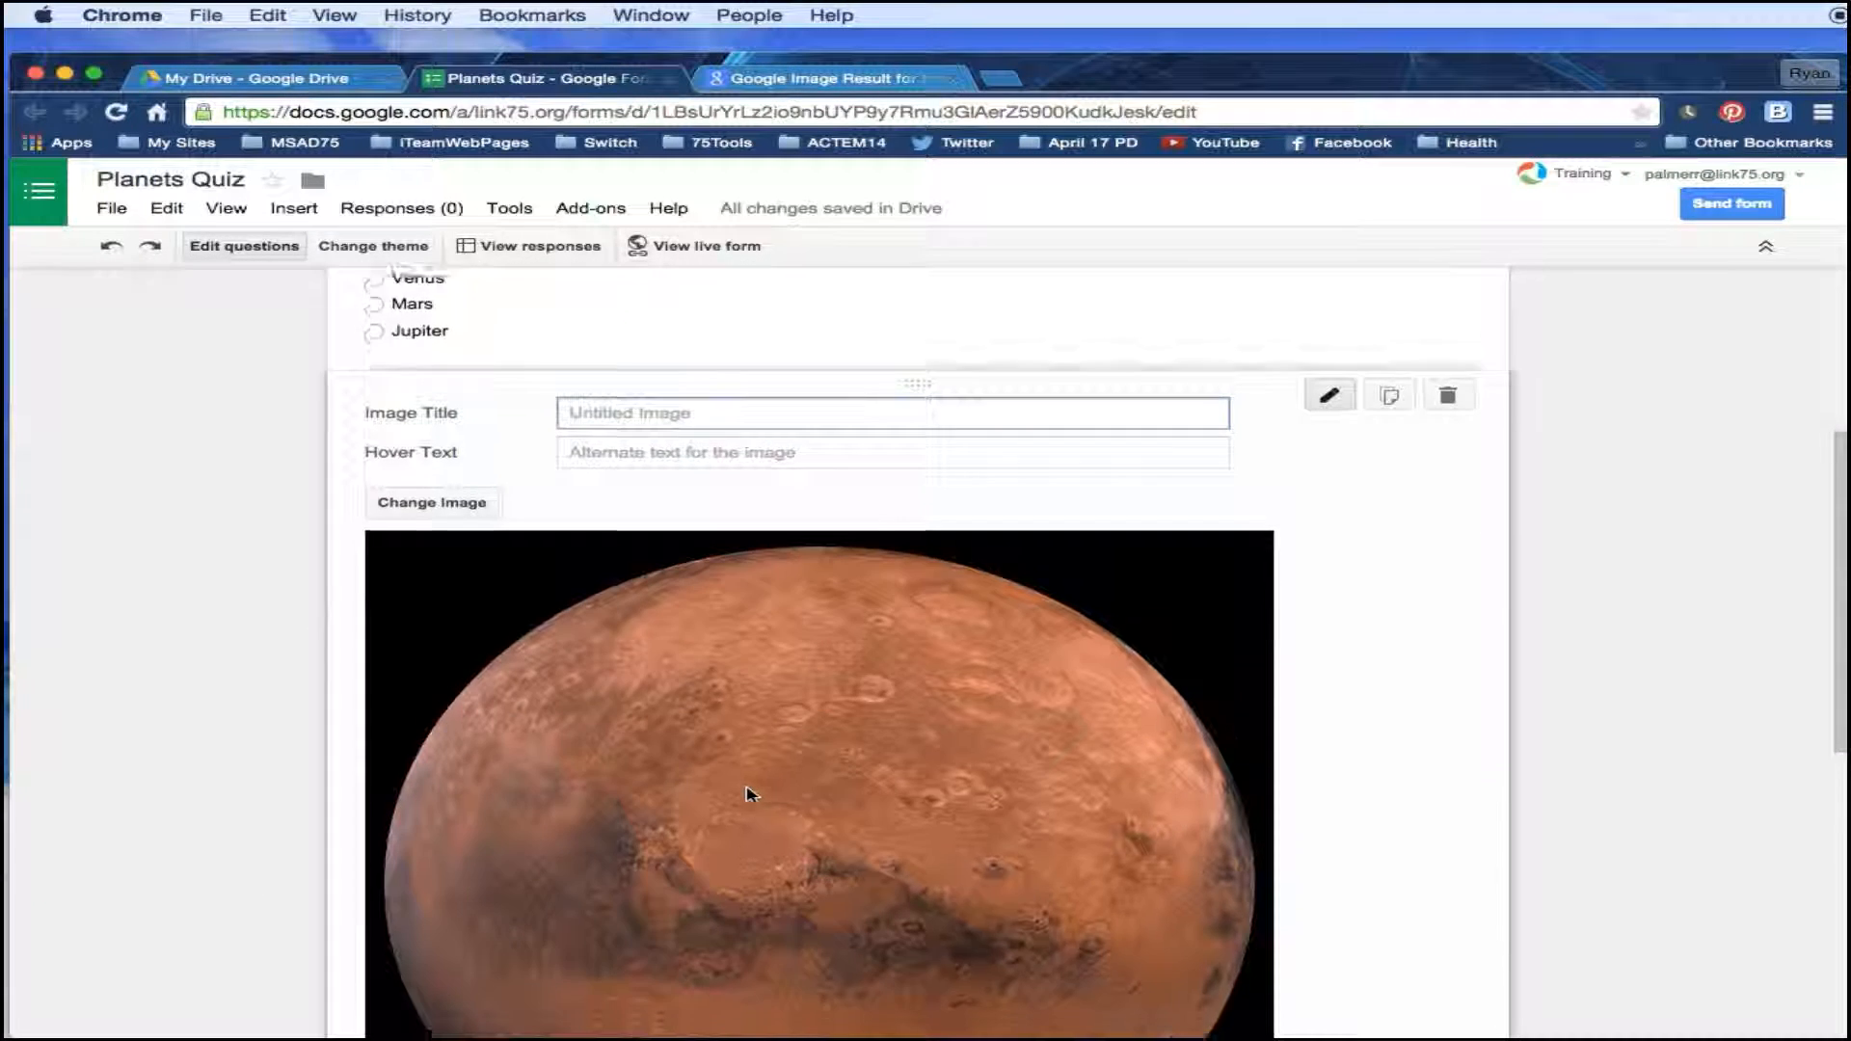
scroll(751, 795, "down", 3)
scroll(748, 798, "up", 4)
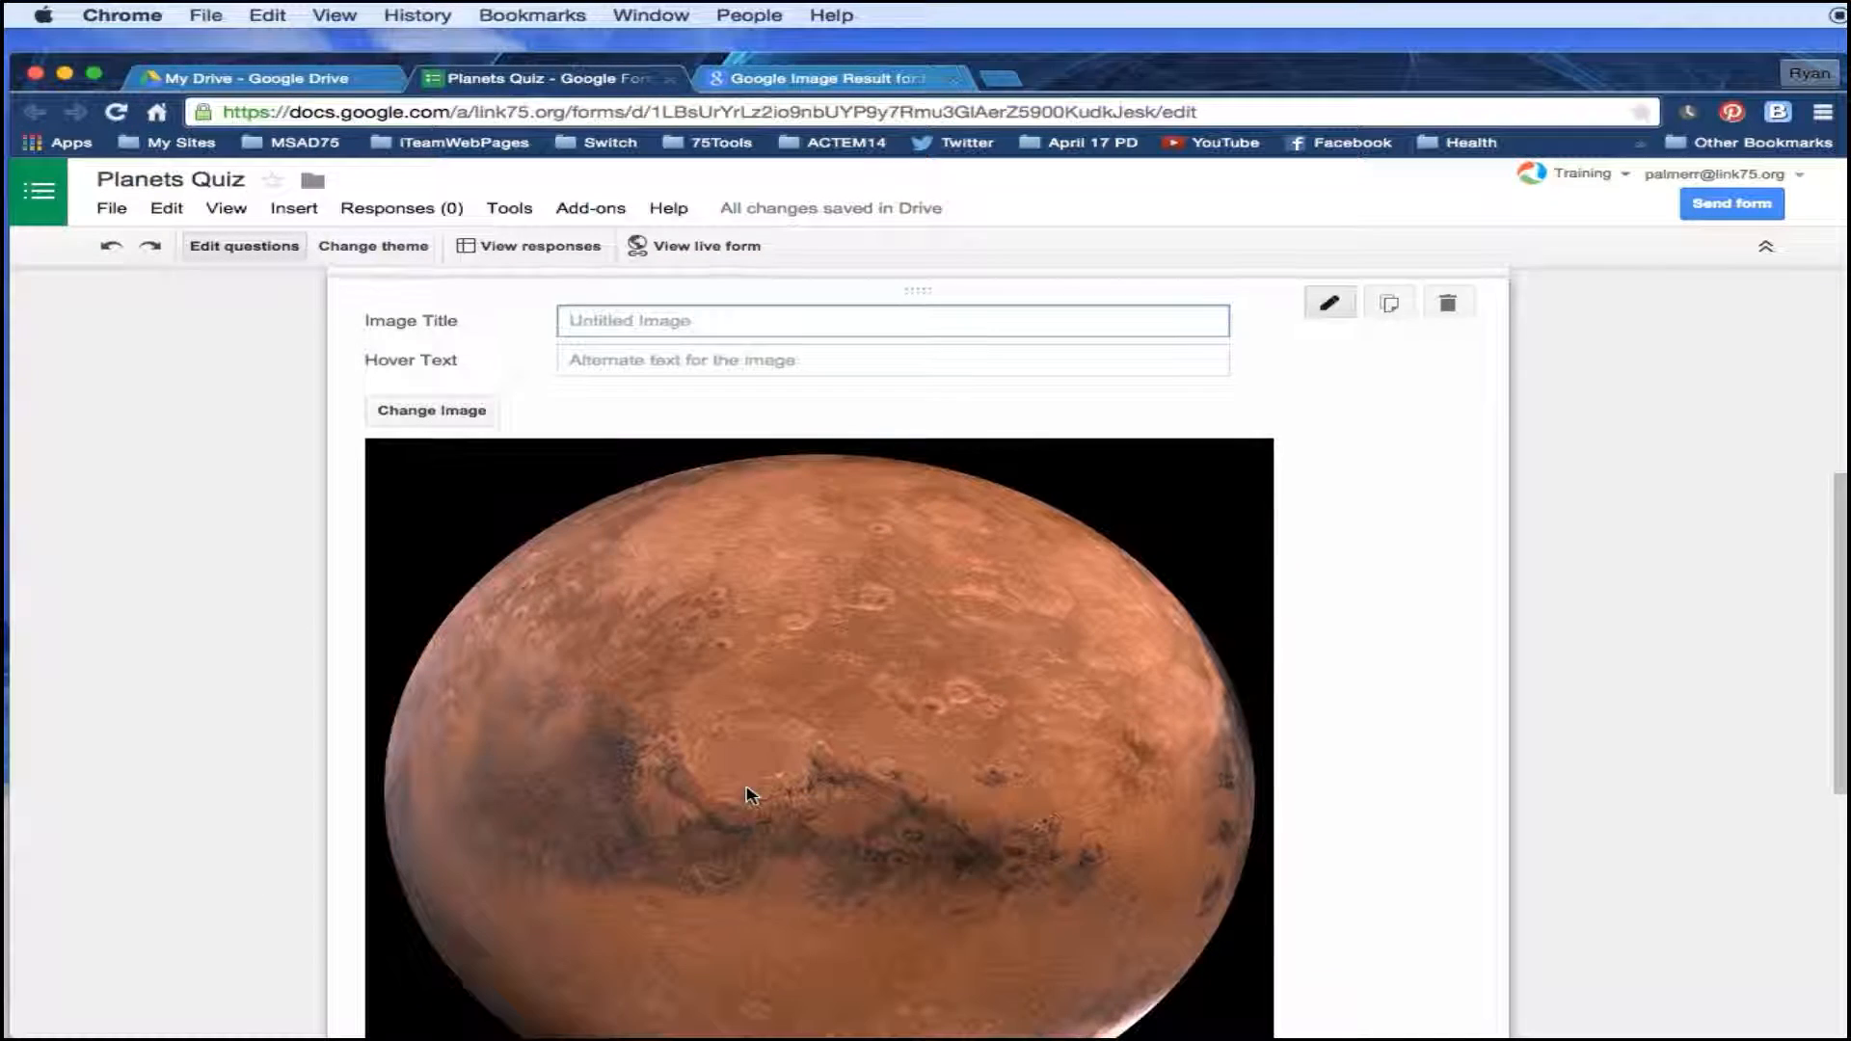
left_click(927, 712)
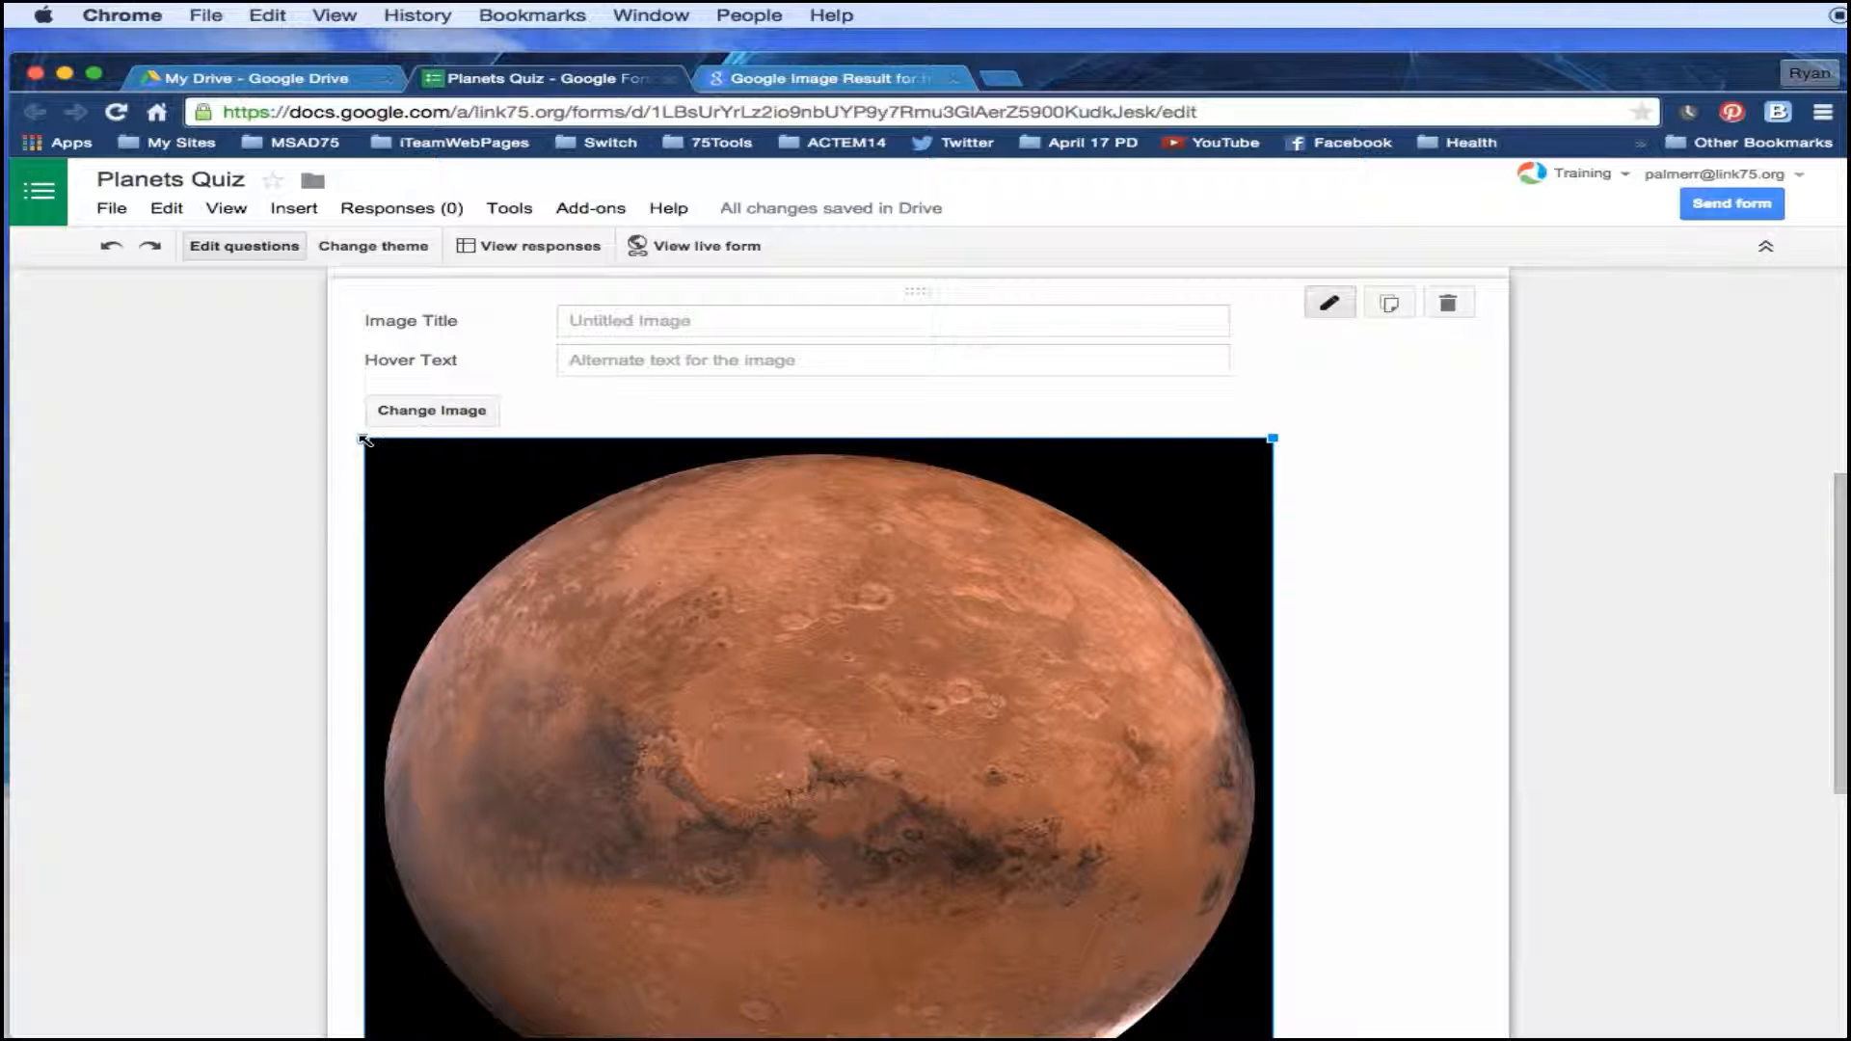
left_click_drag(365, 440, 1065, 1003)
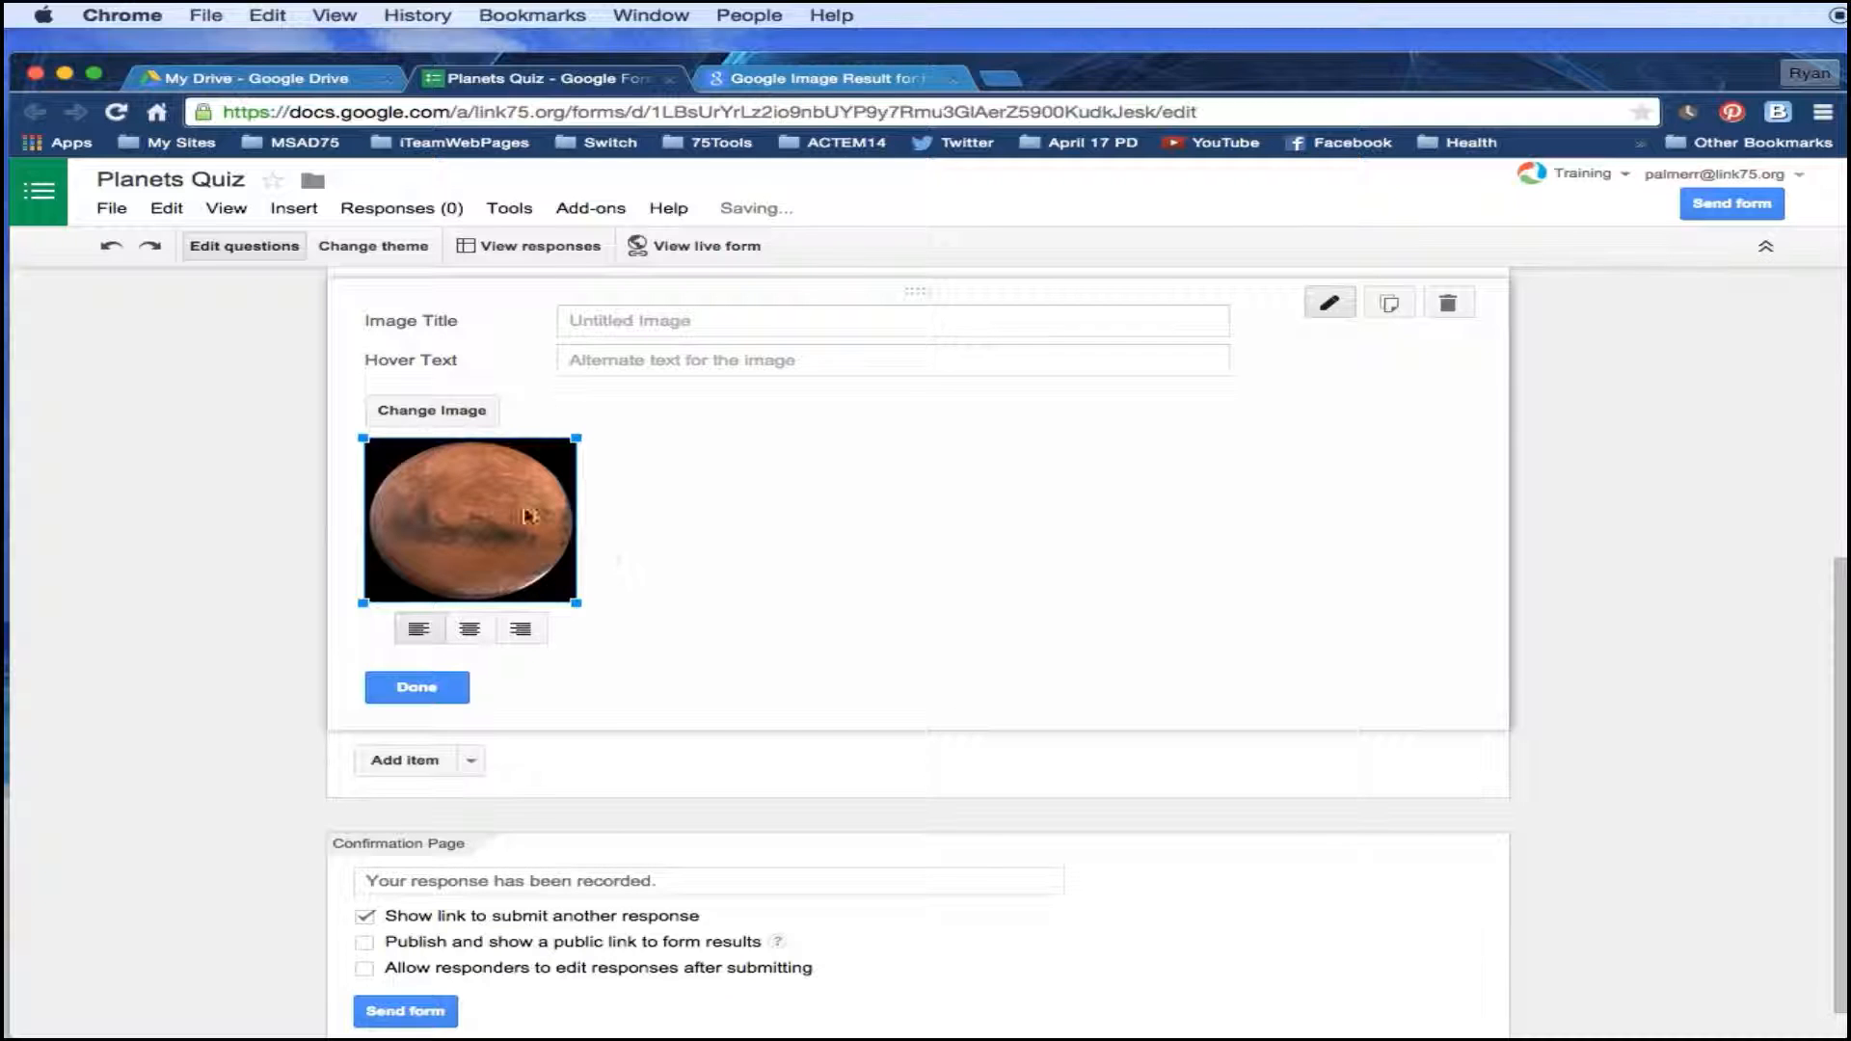
left_click_drag(576, 603, 495, 539)
scroll(911, 556, "up", 3)
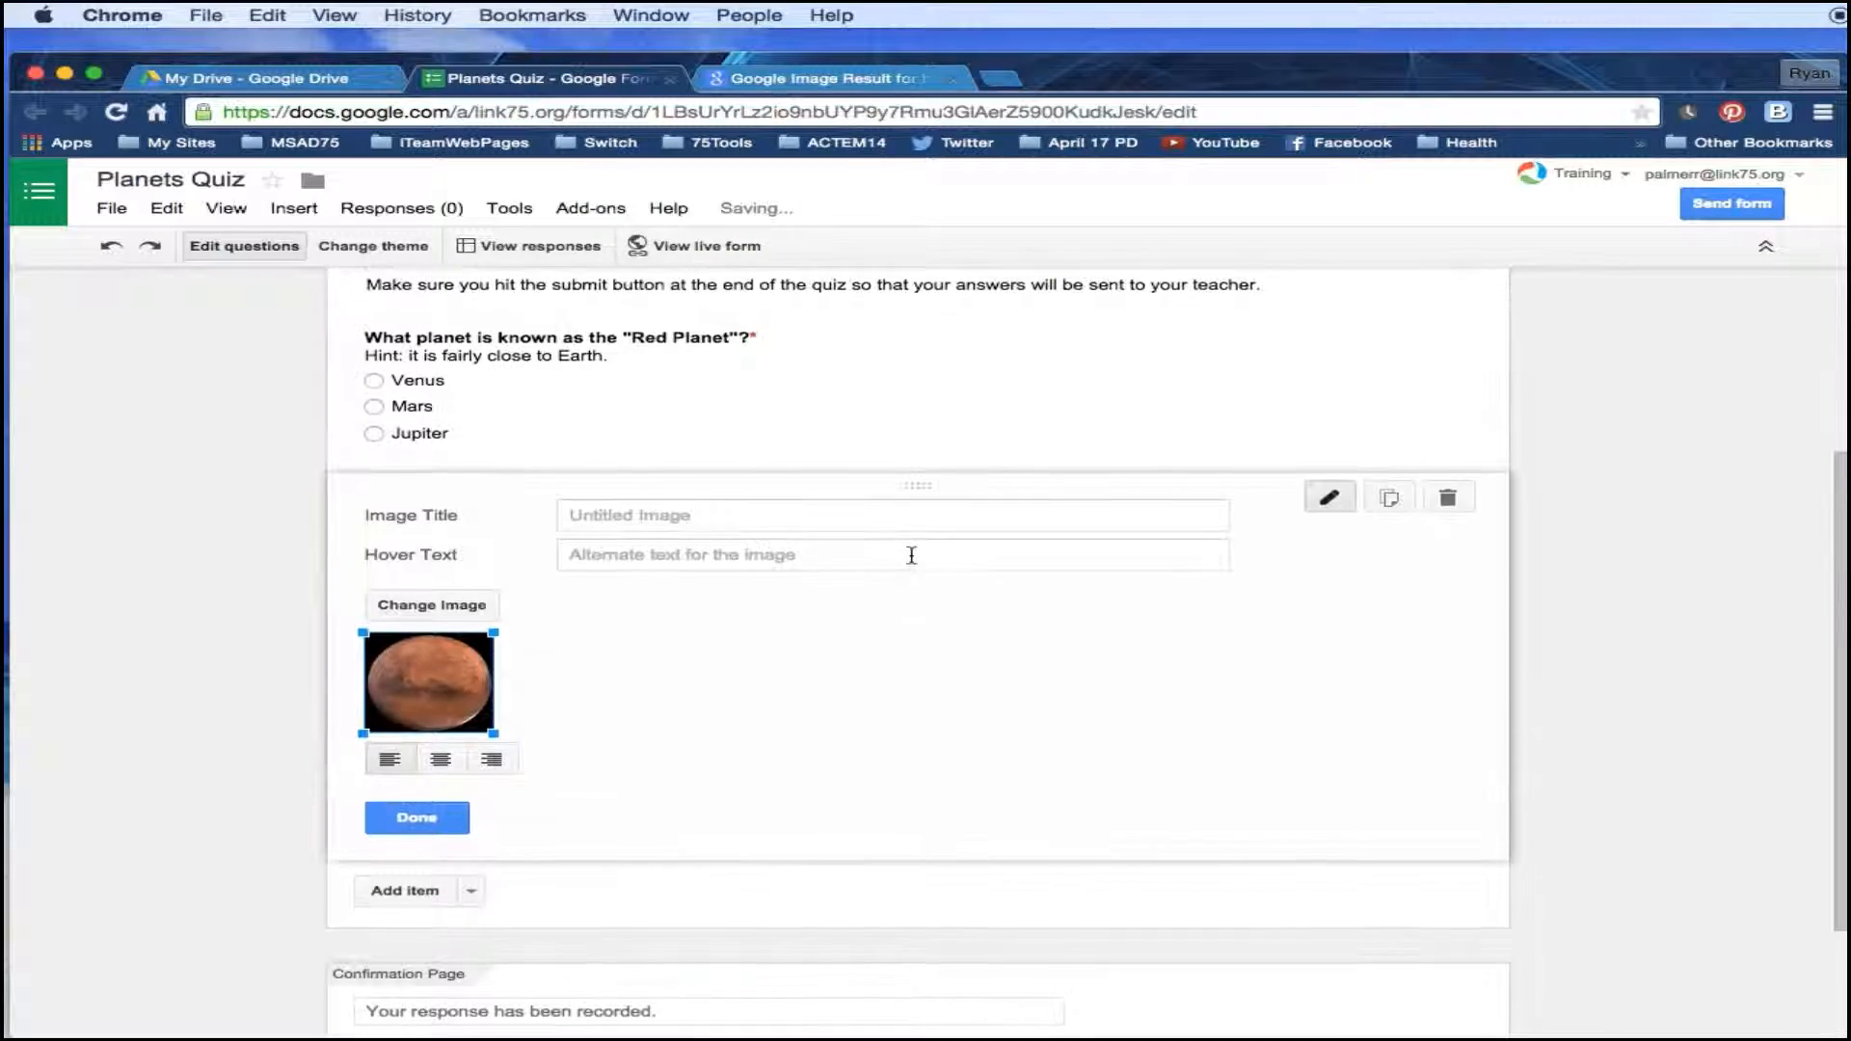
scroll(911, 555, "up", 1)
scroll(910, 562, "down", 4)
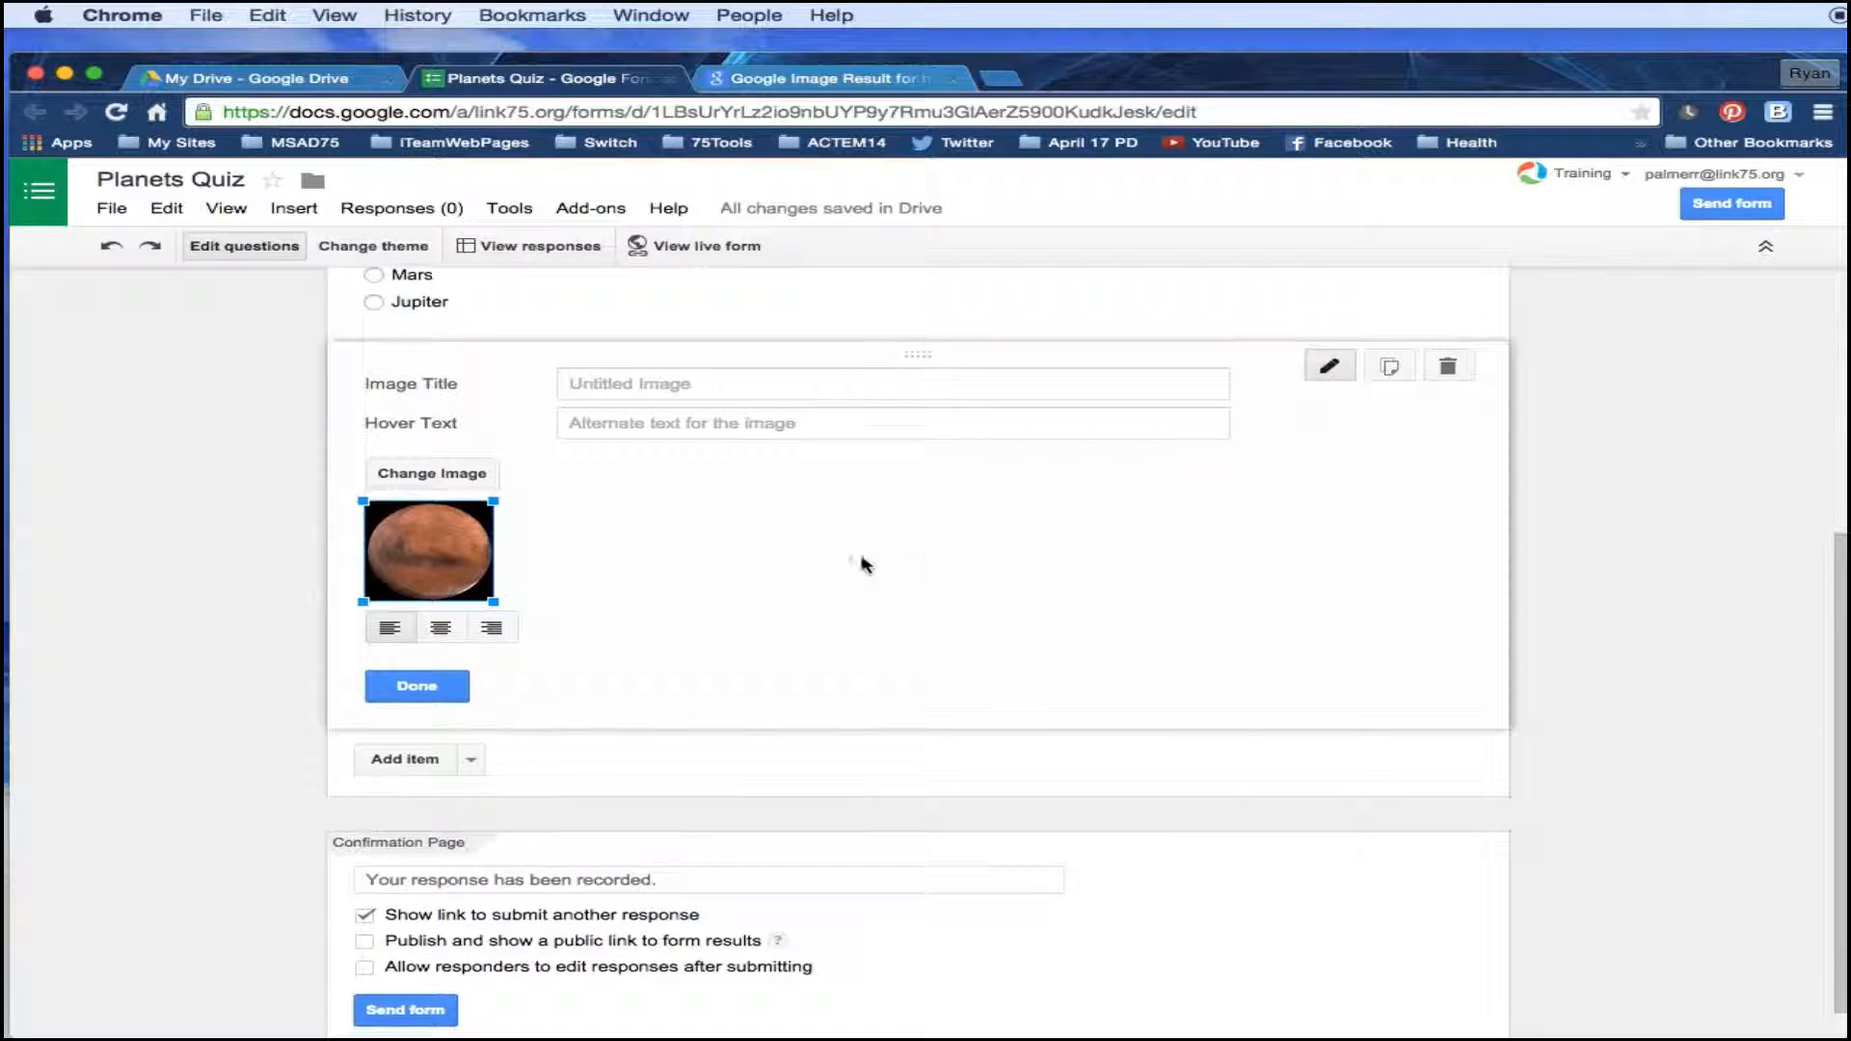
left_click(407, 688)
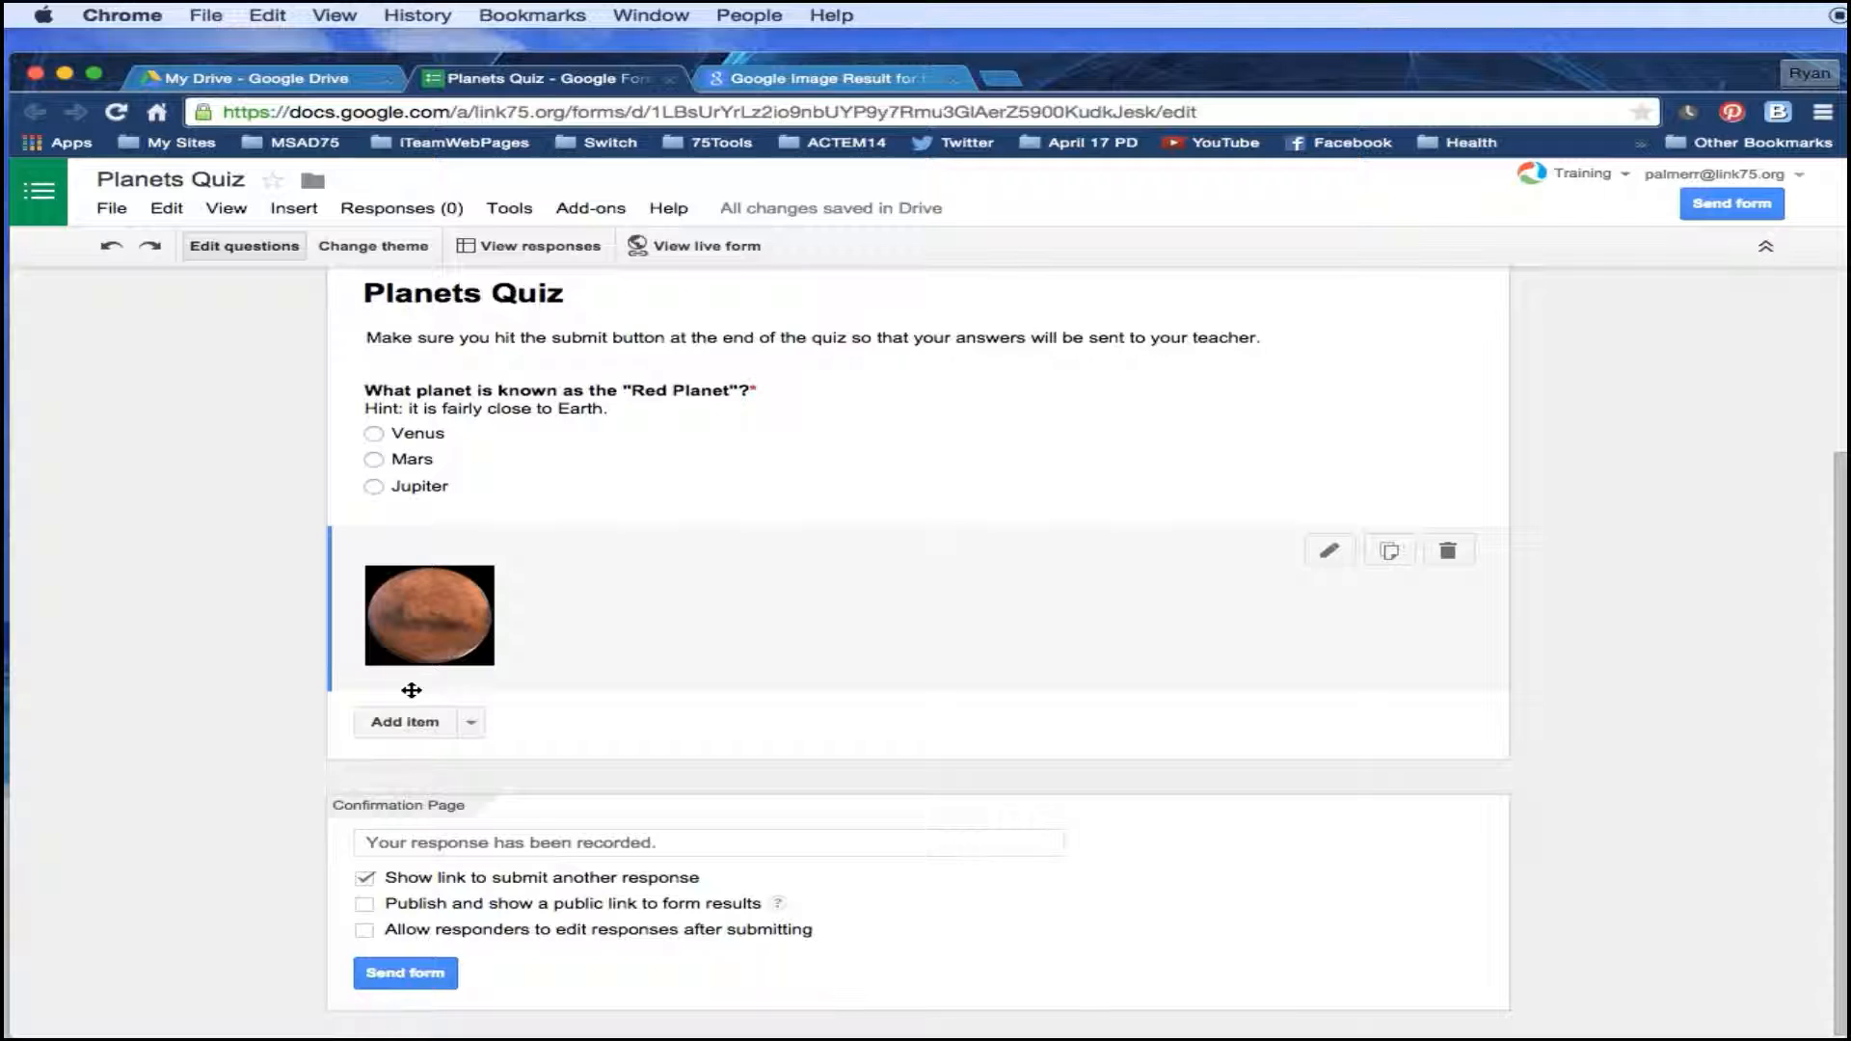
Add a "Choose from a list" question titled "What planet was recently downgraded to "dwarf planet" status?".
left_click(474, 727)
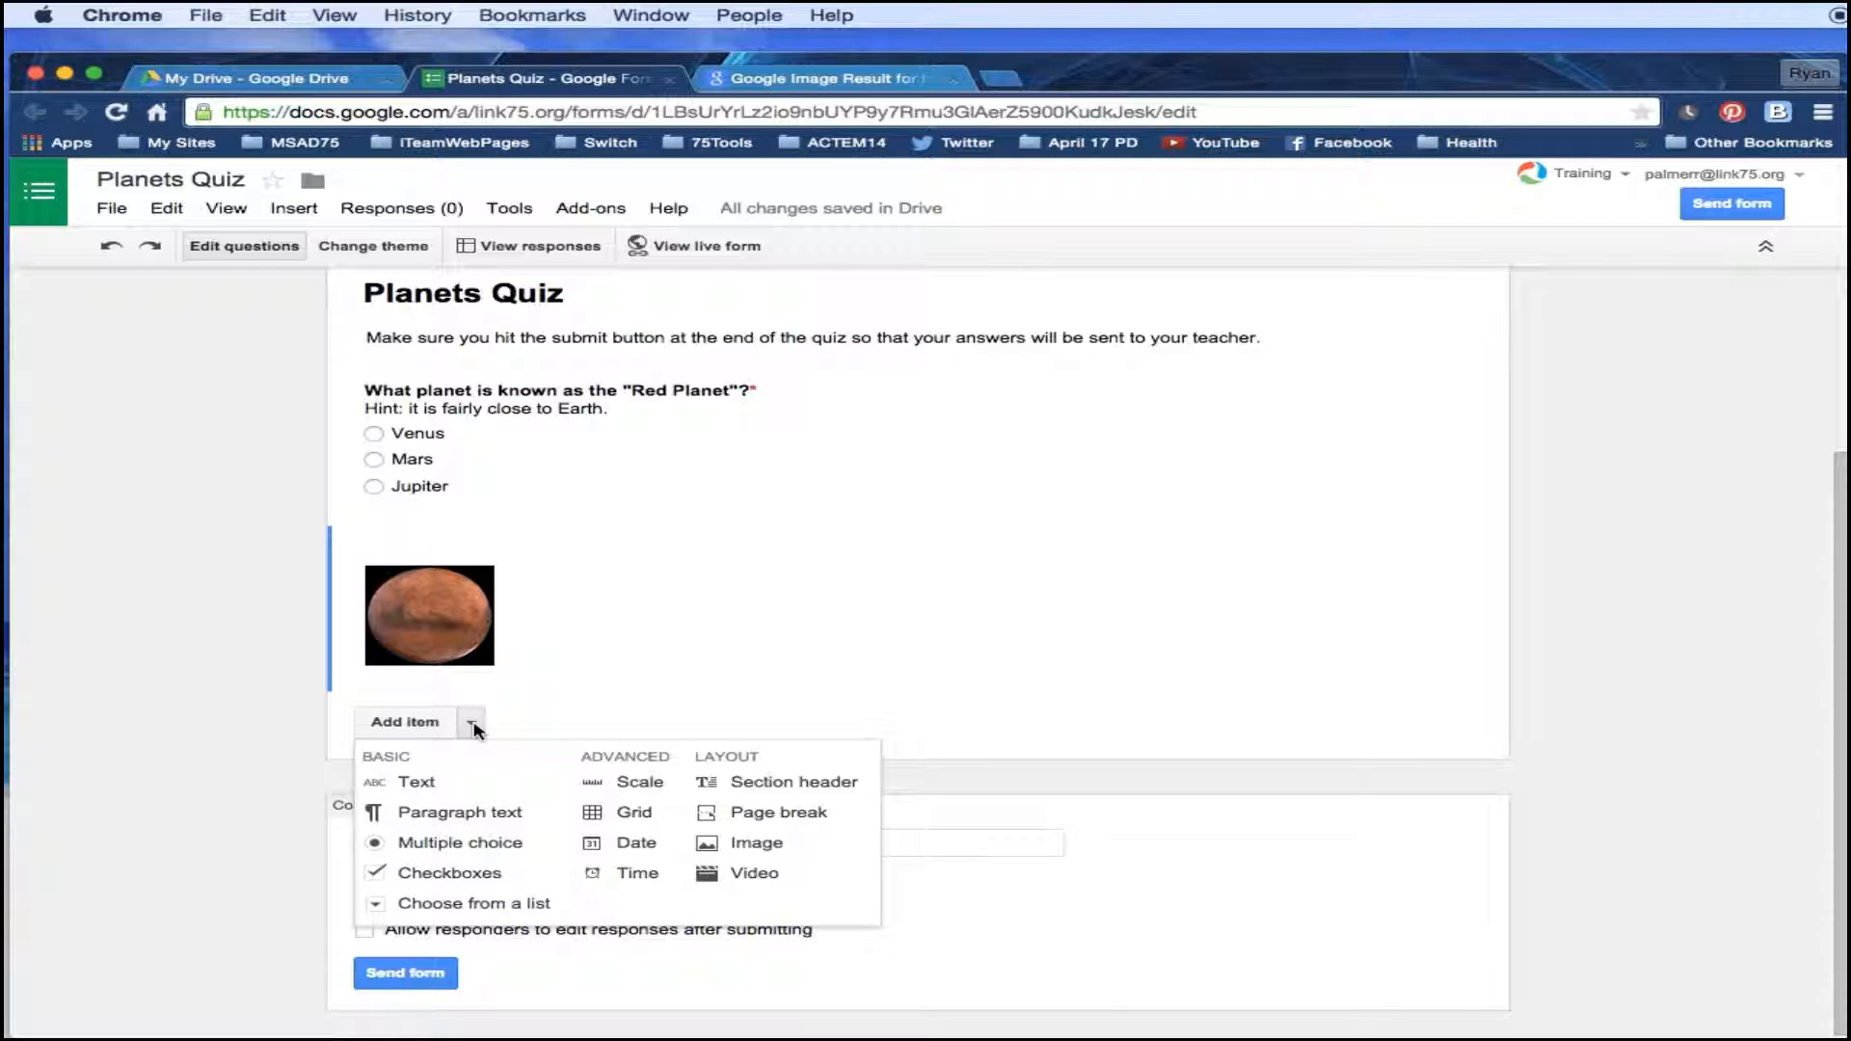
left_click(467, 907)
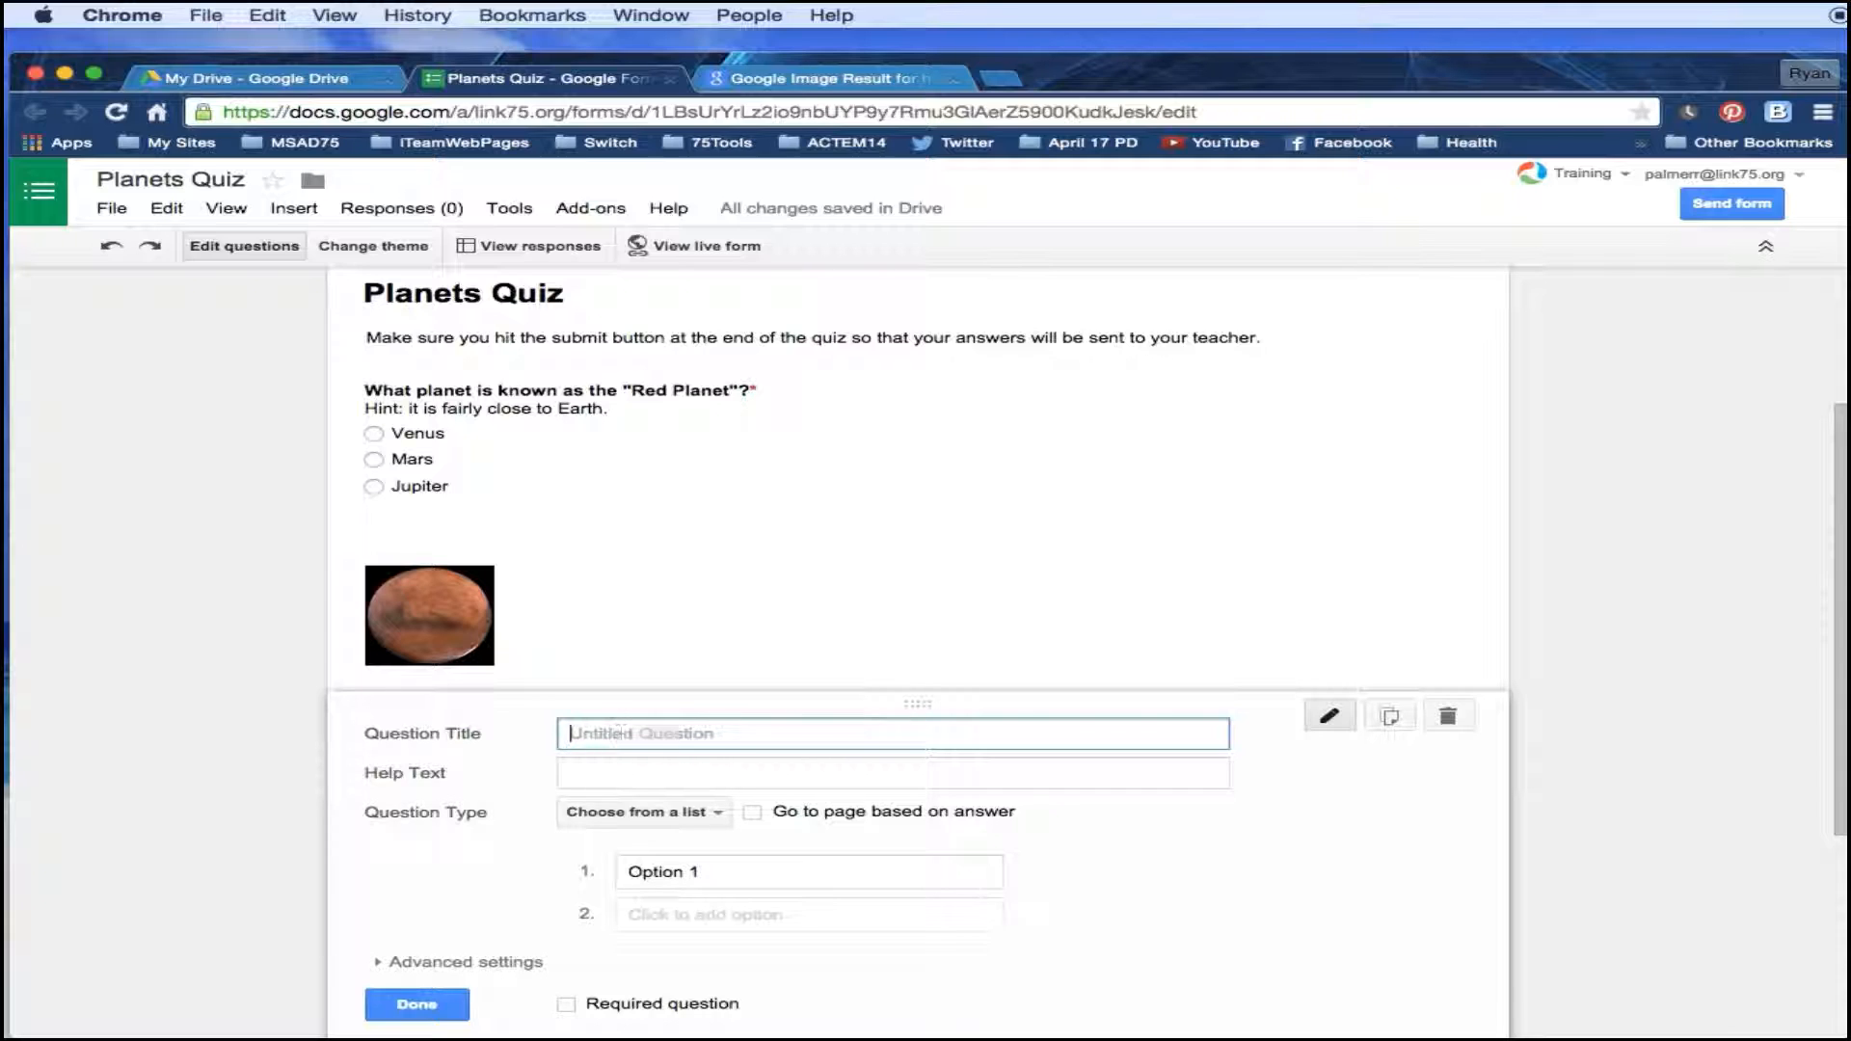
type("What planet was recently do")
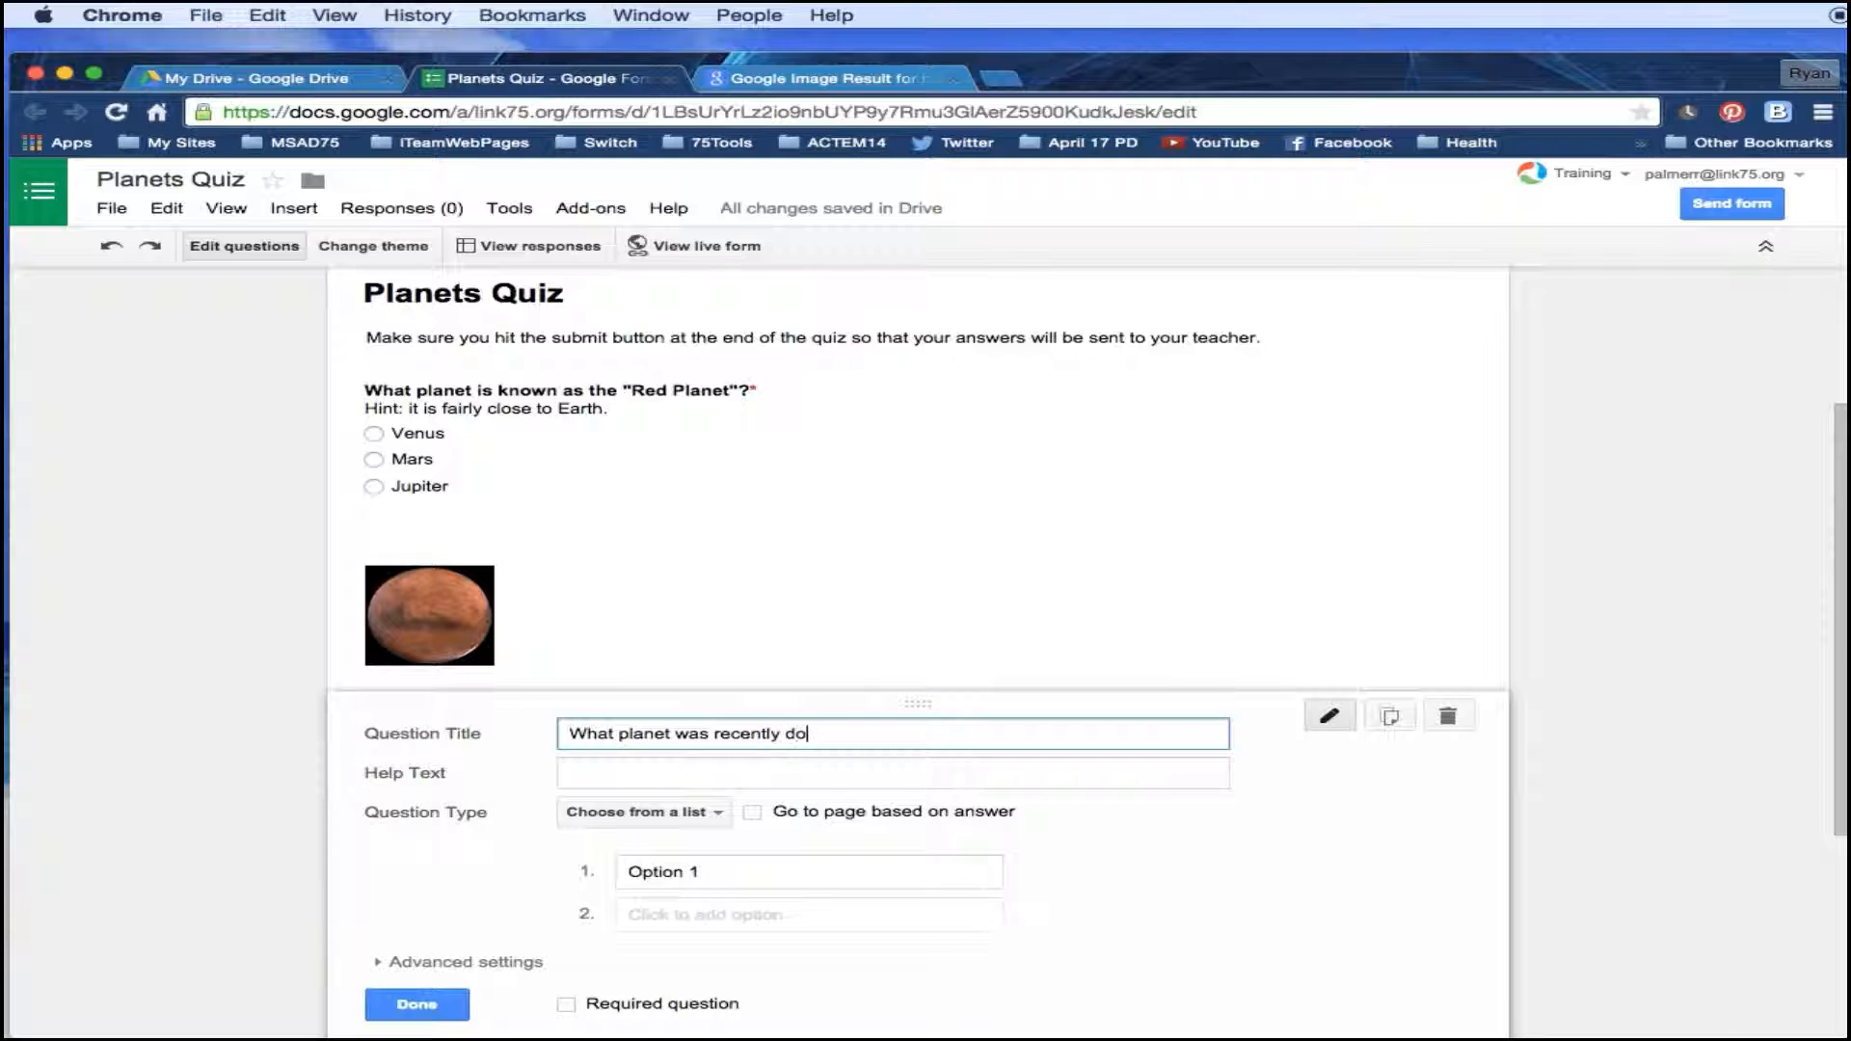
type("wngraded to \"dwarf pl")
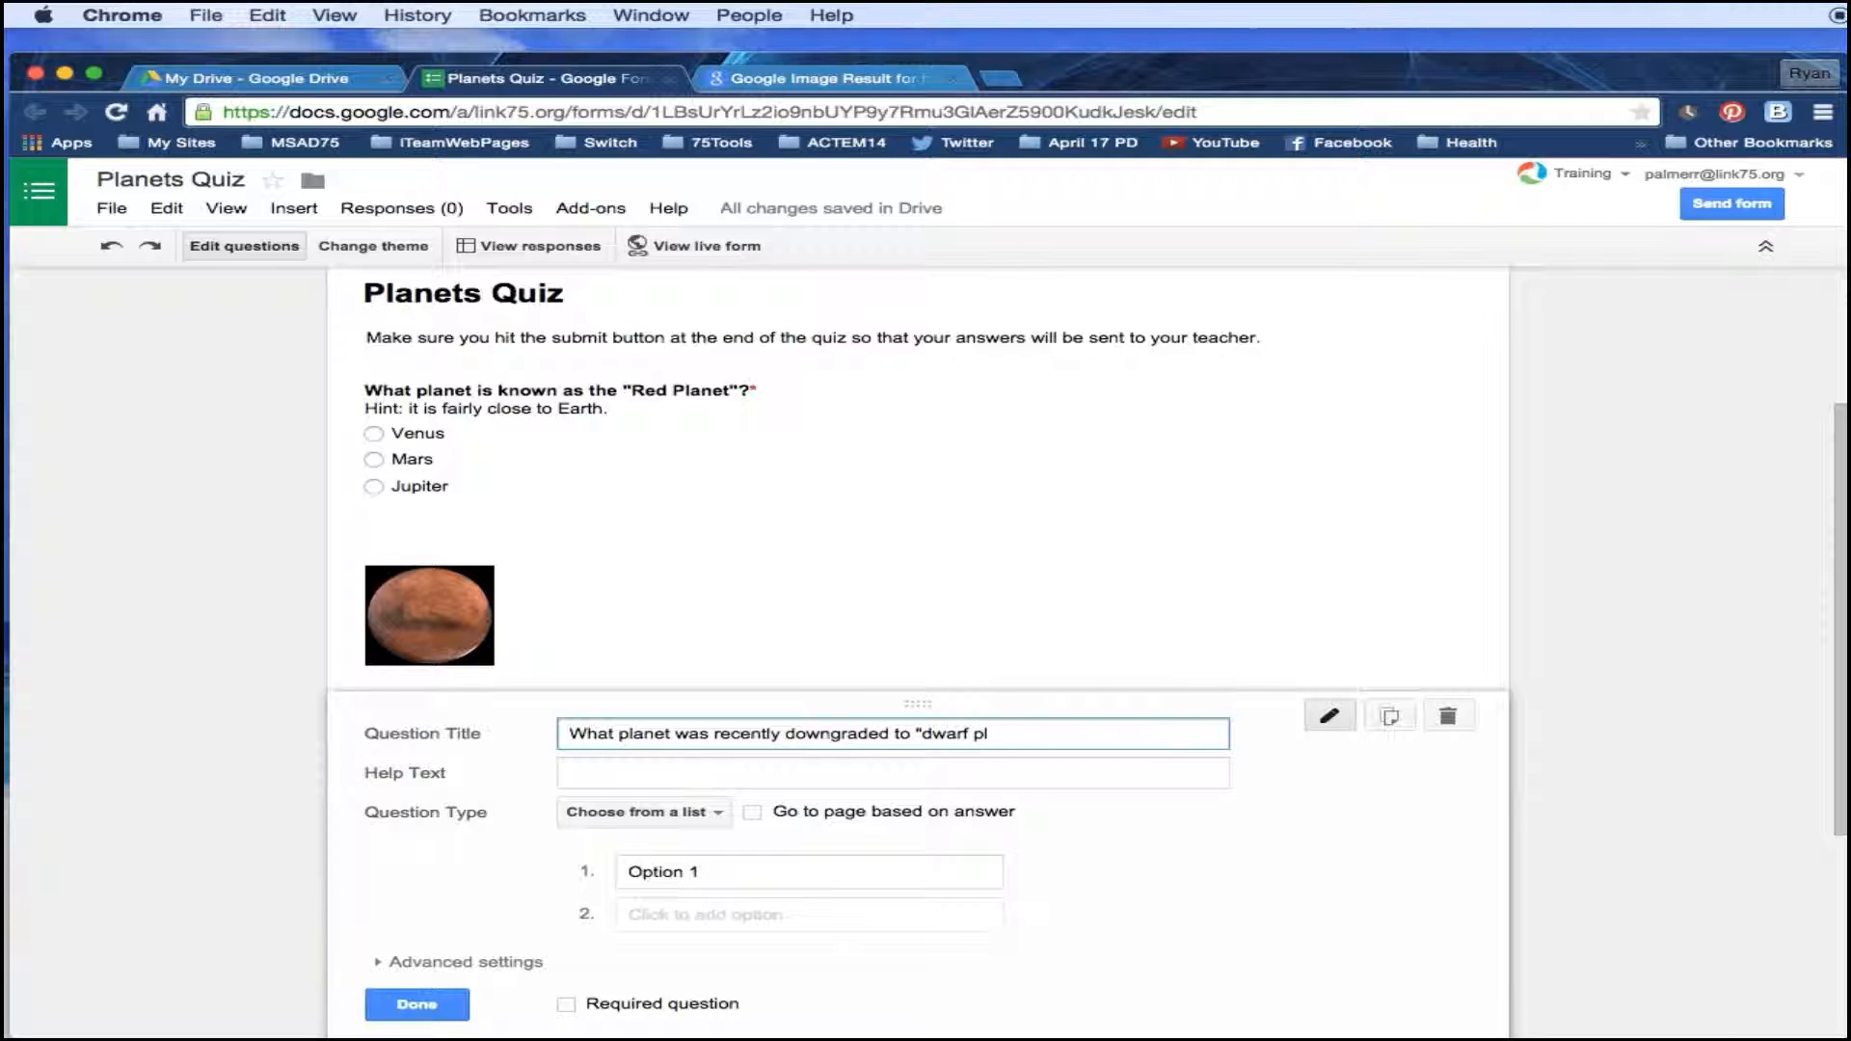
type("anet")
type("?")
scroll(1004, 762, "down", 3)
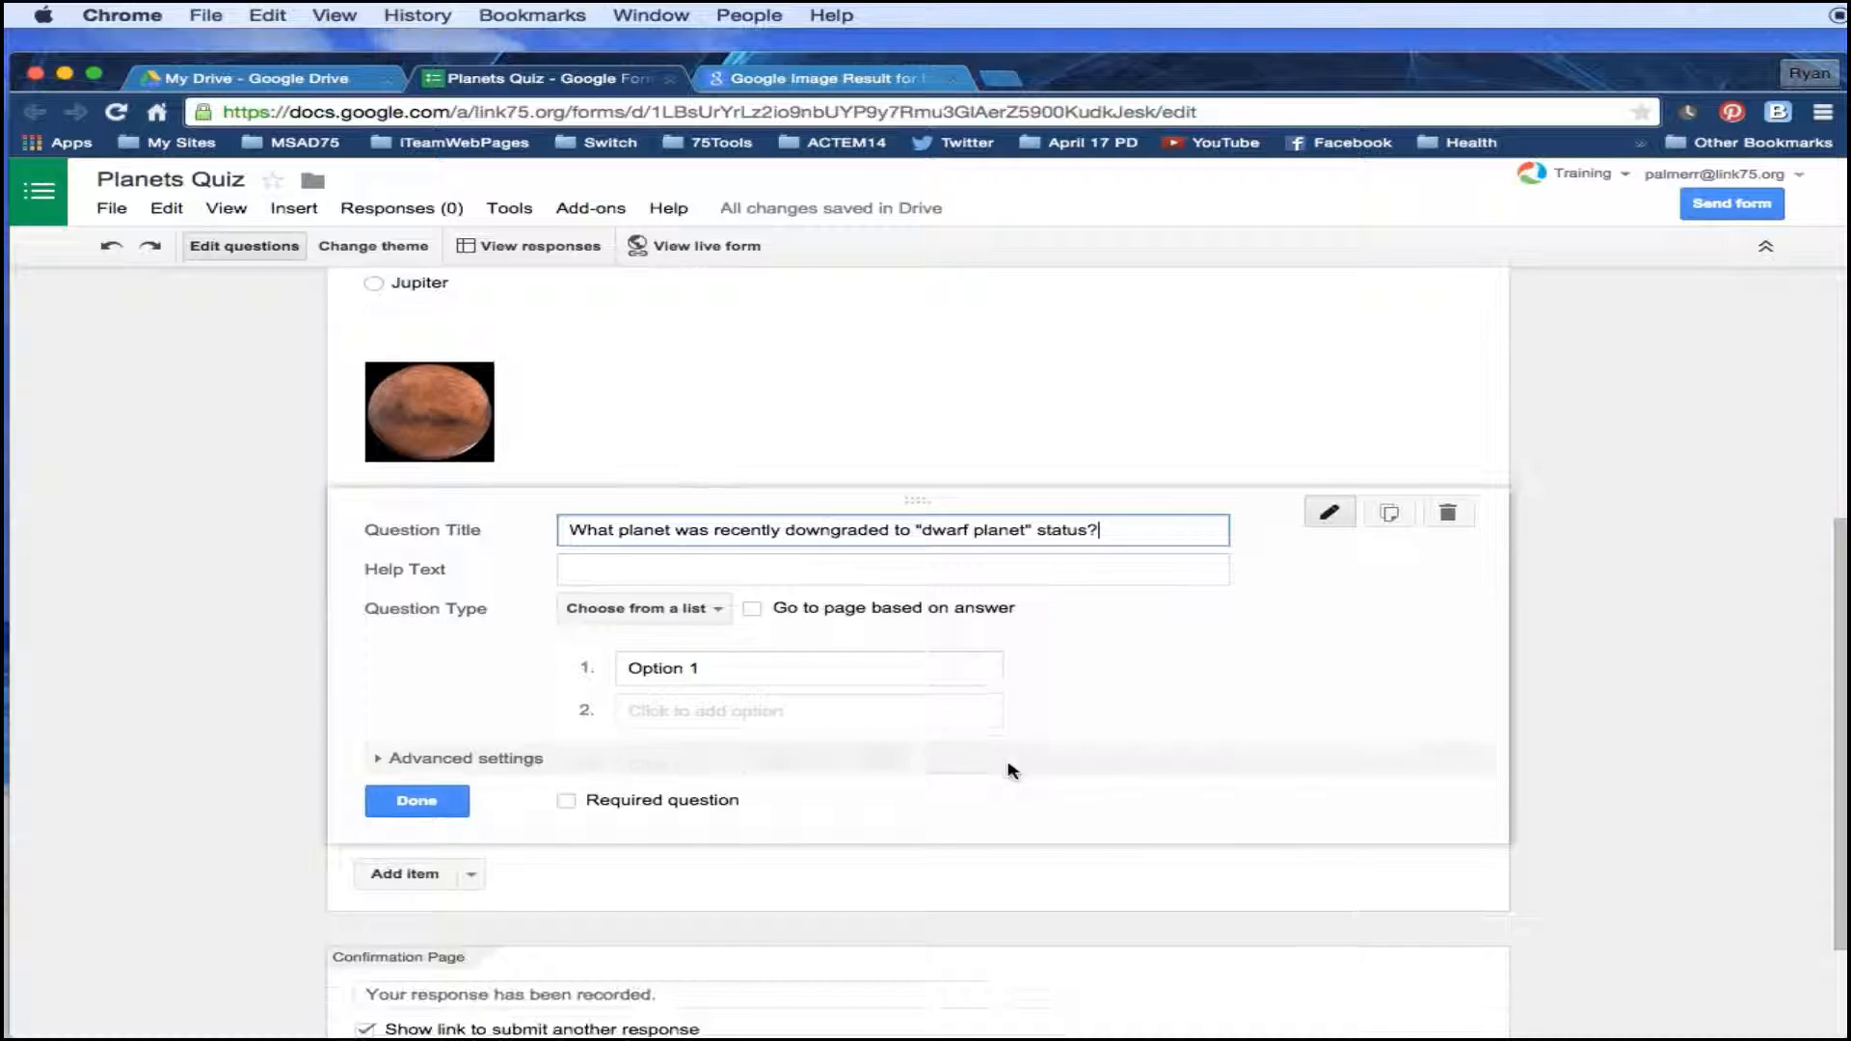
Enter Saturn, Mercury and Pluto as the answer options of the dwarf planet question and finish editing it.
left_click(679, 672)
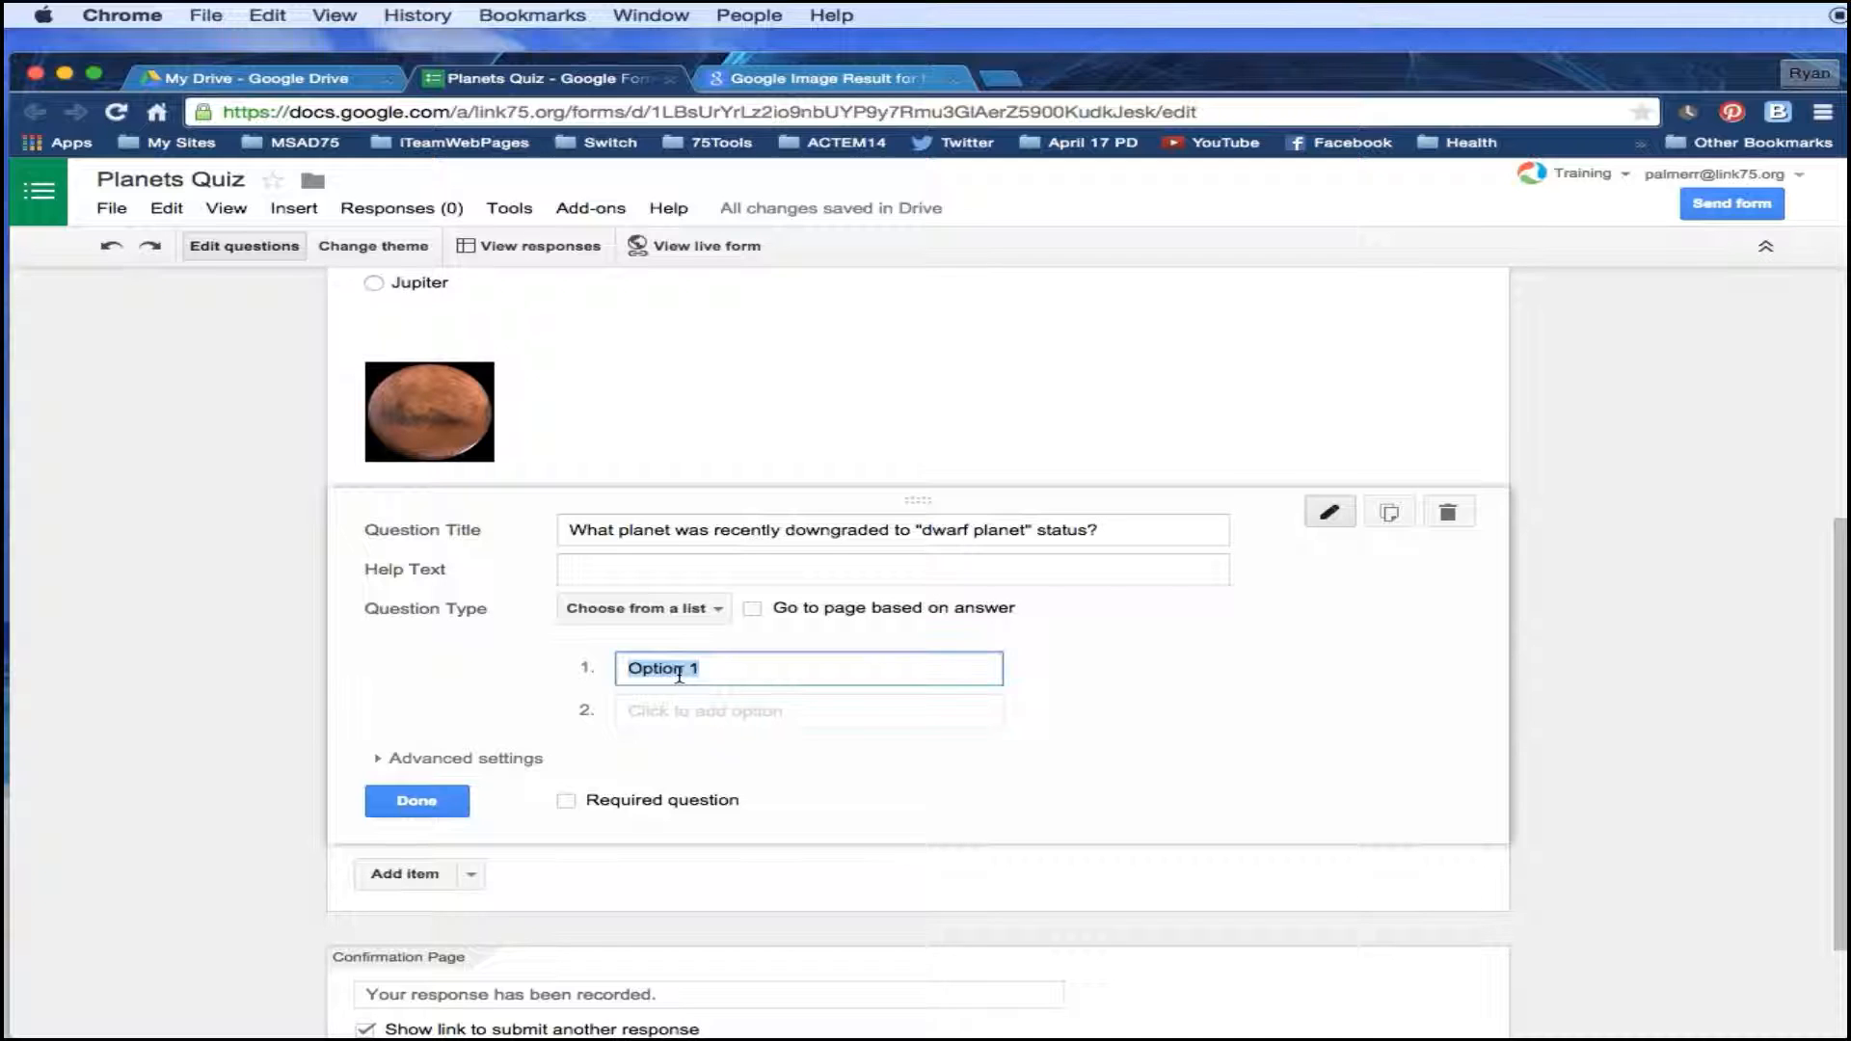
type("Saturn")
key("Return")
type("M")
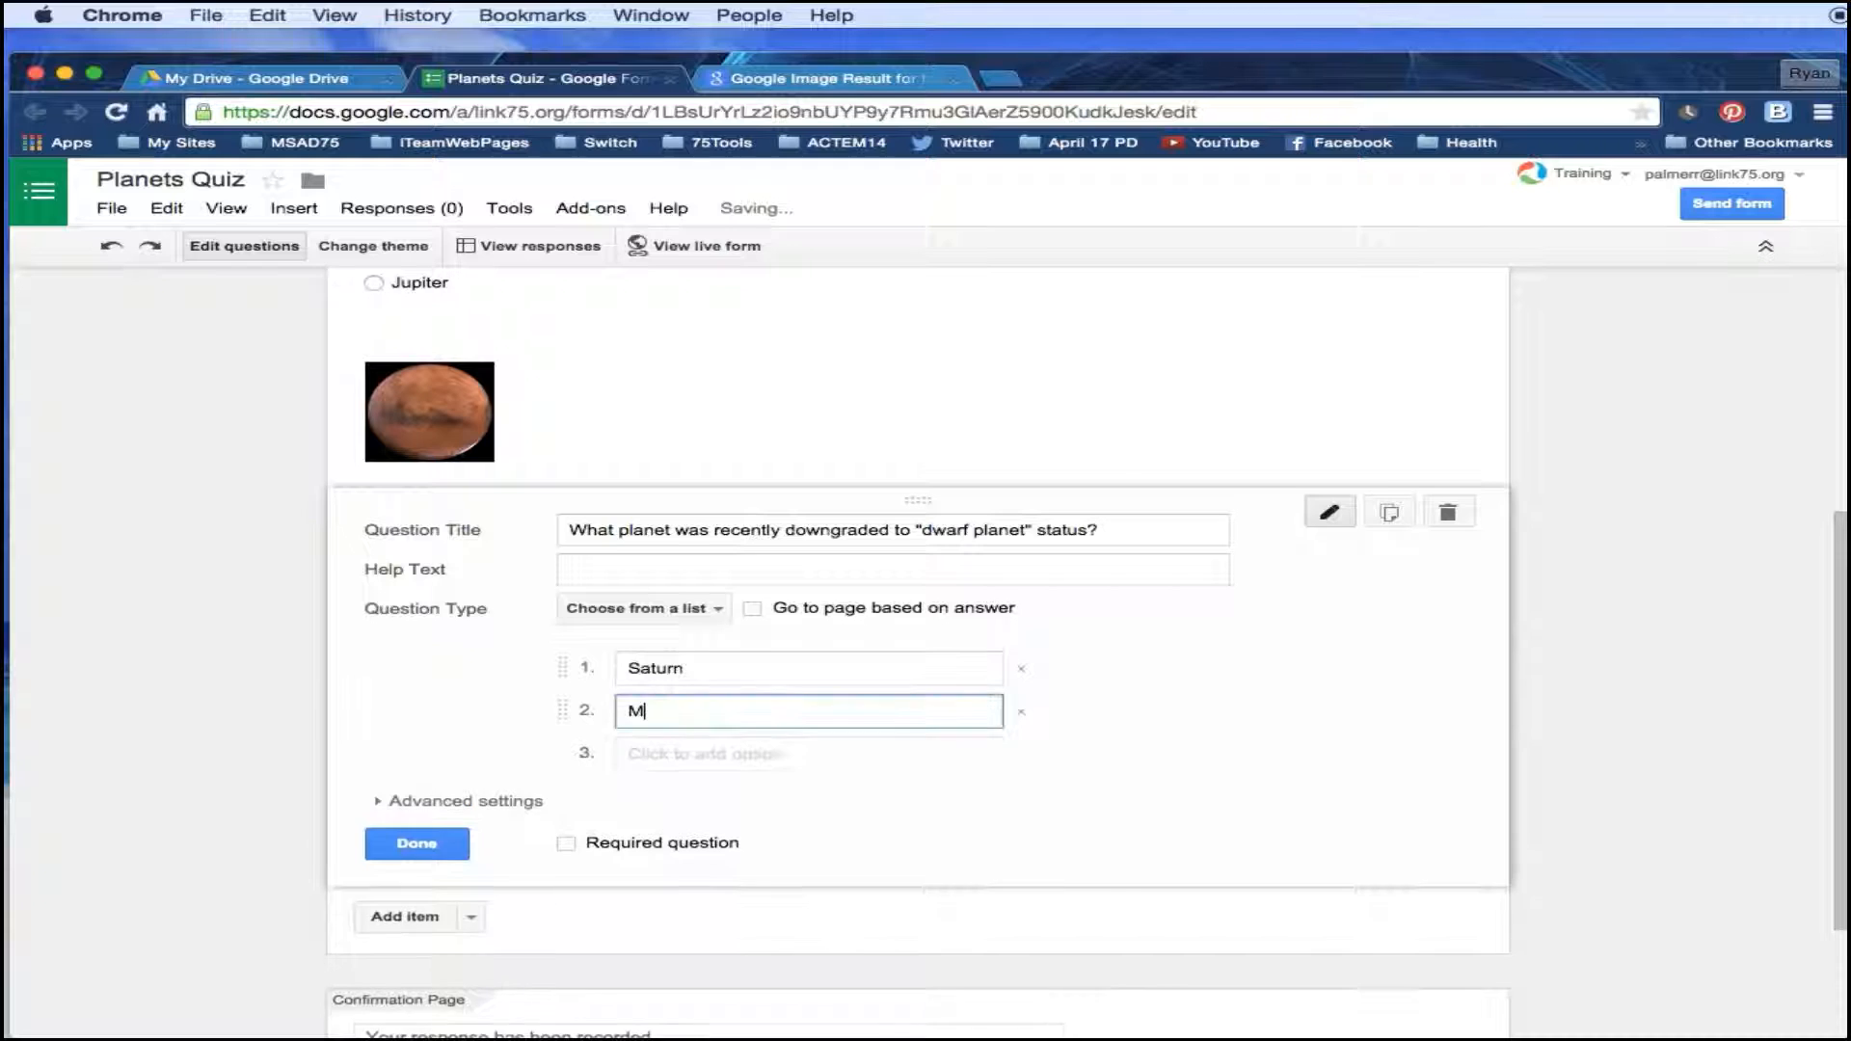
type("erucury")
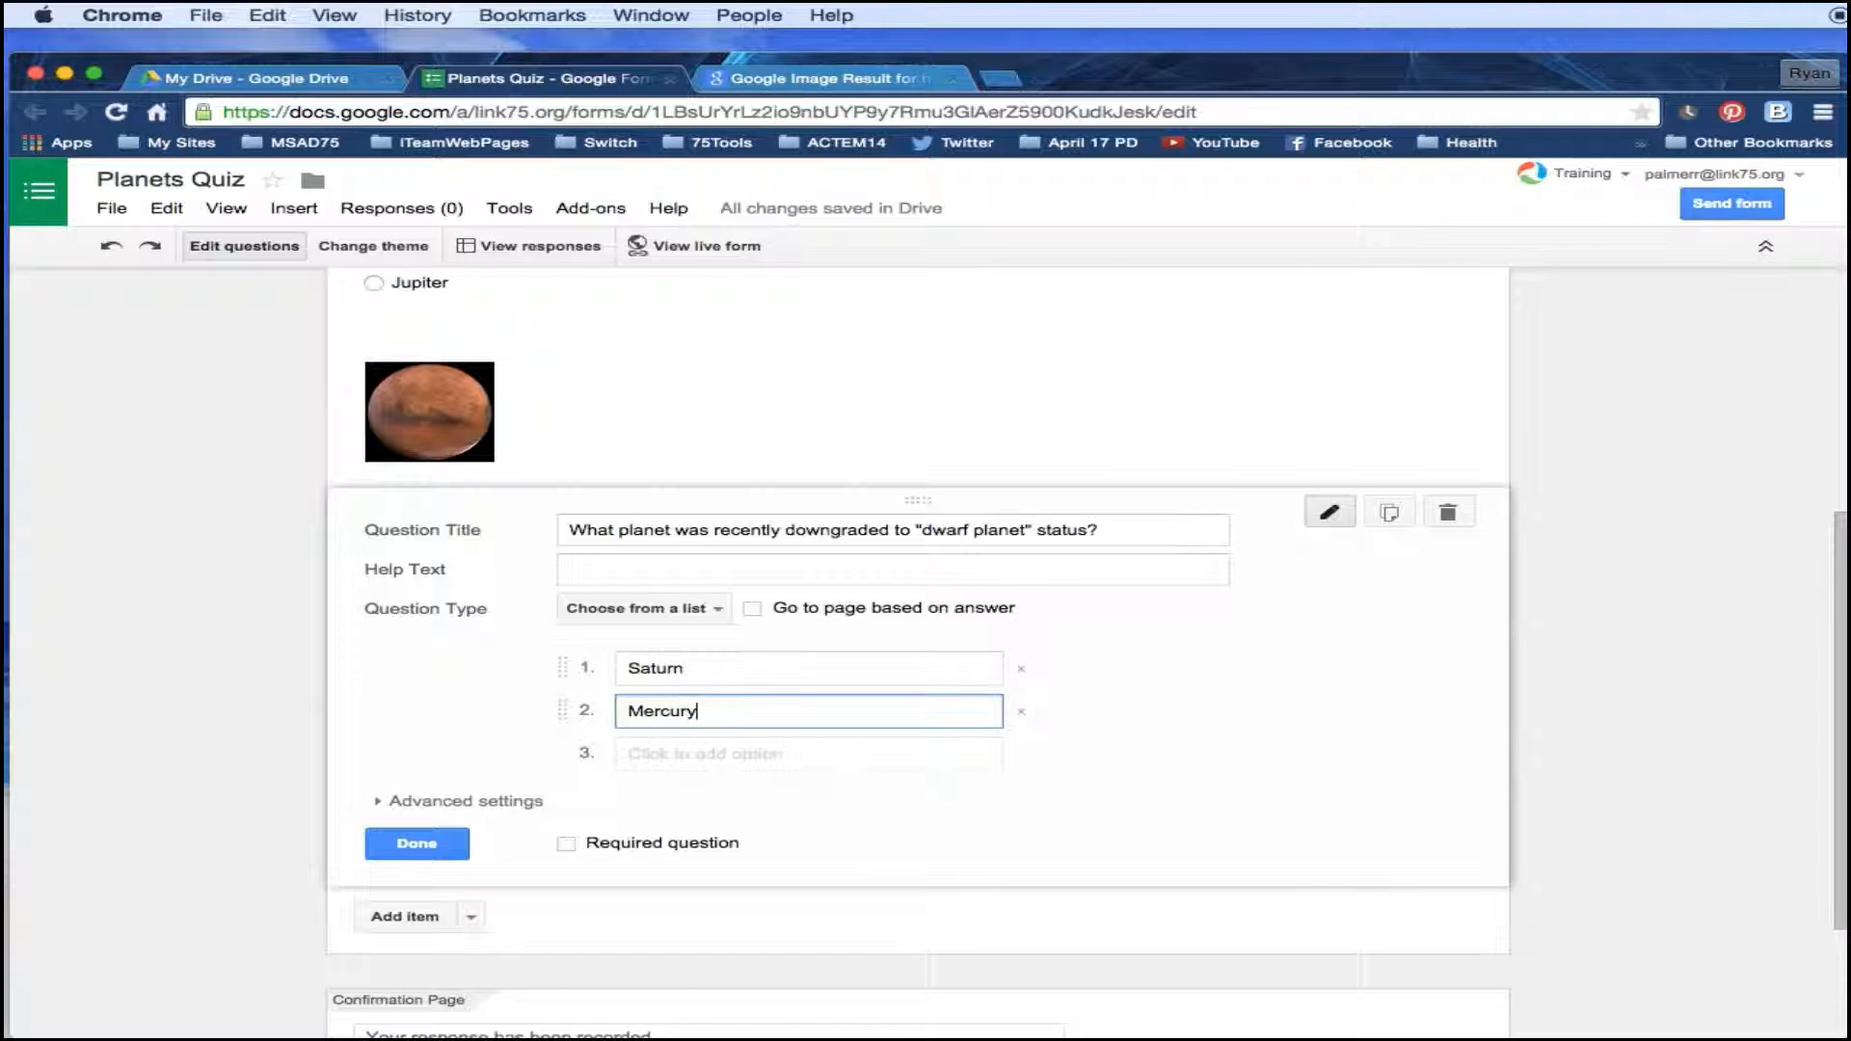
key("Tab")
key("Tab")
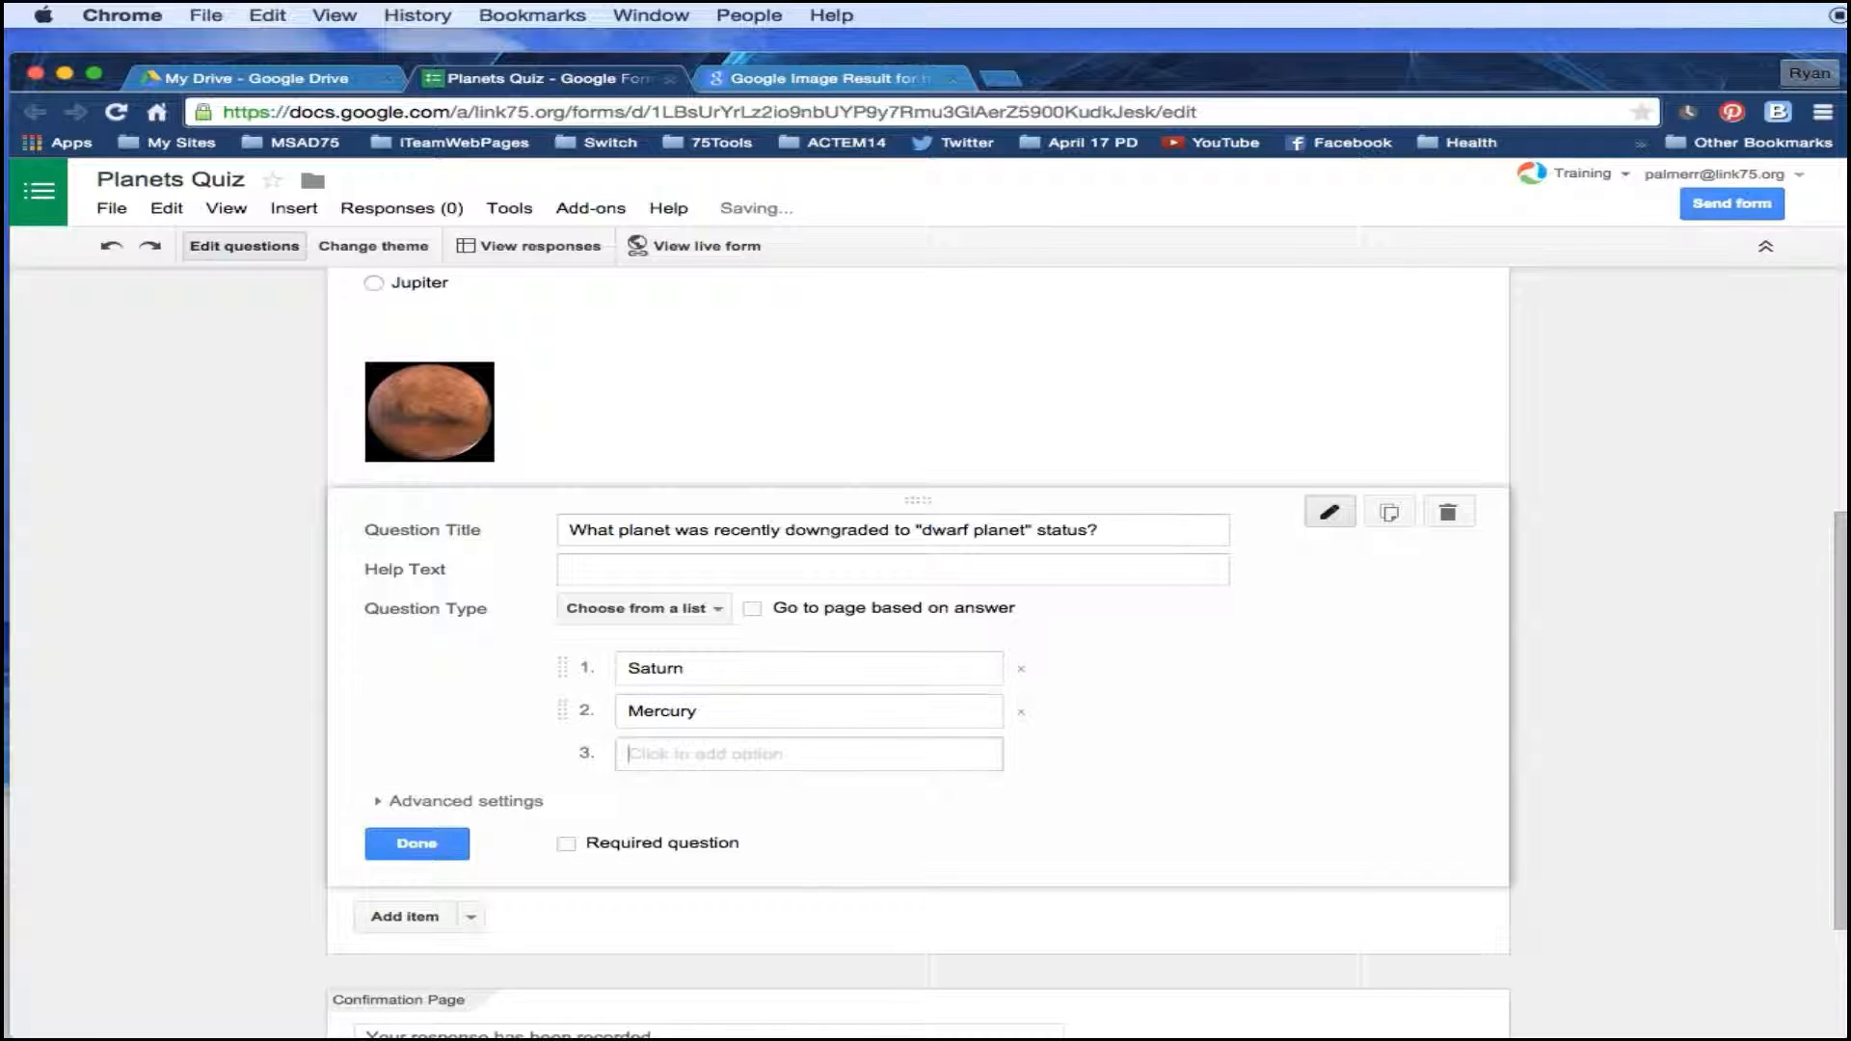
type("Pluto")
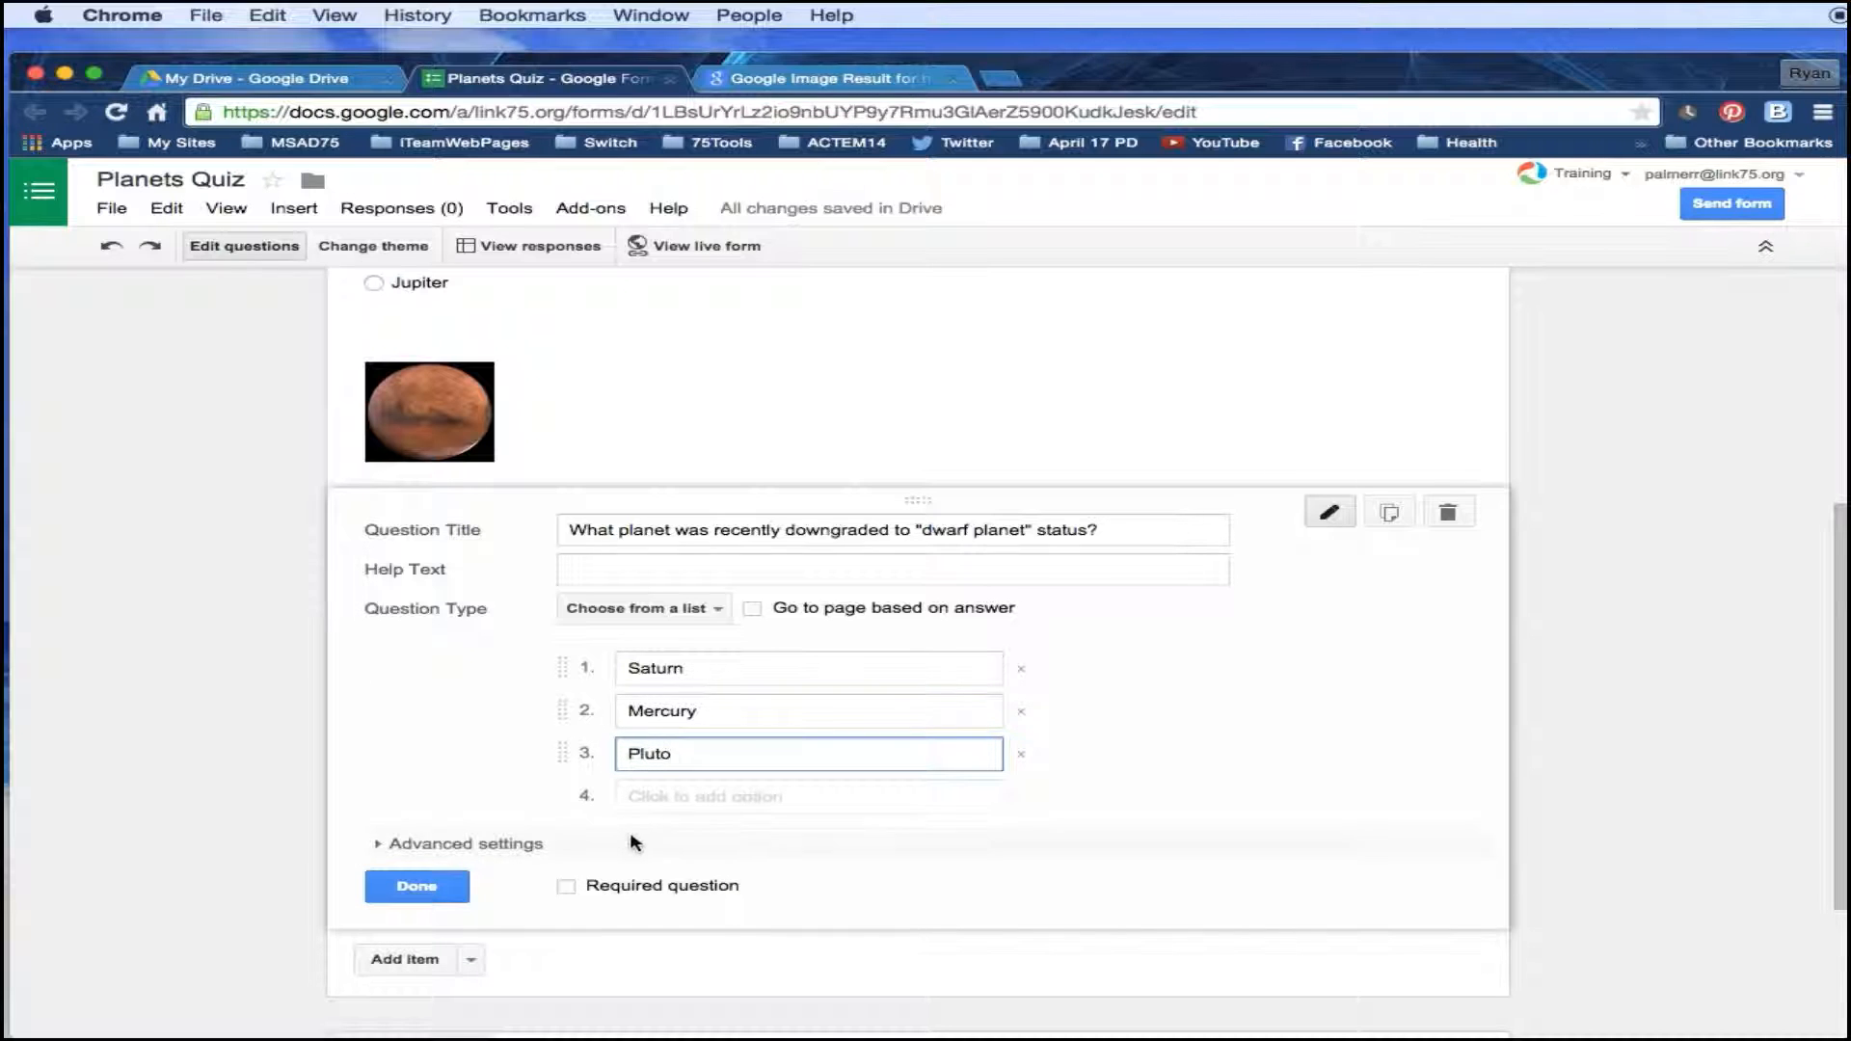
left_click(409, 897)
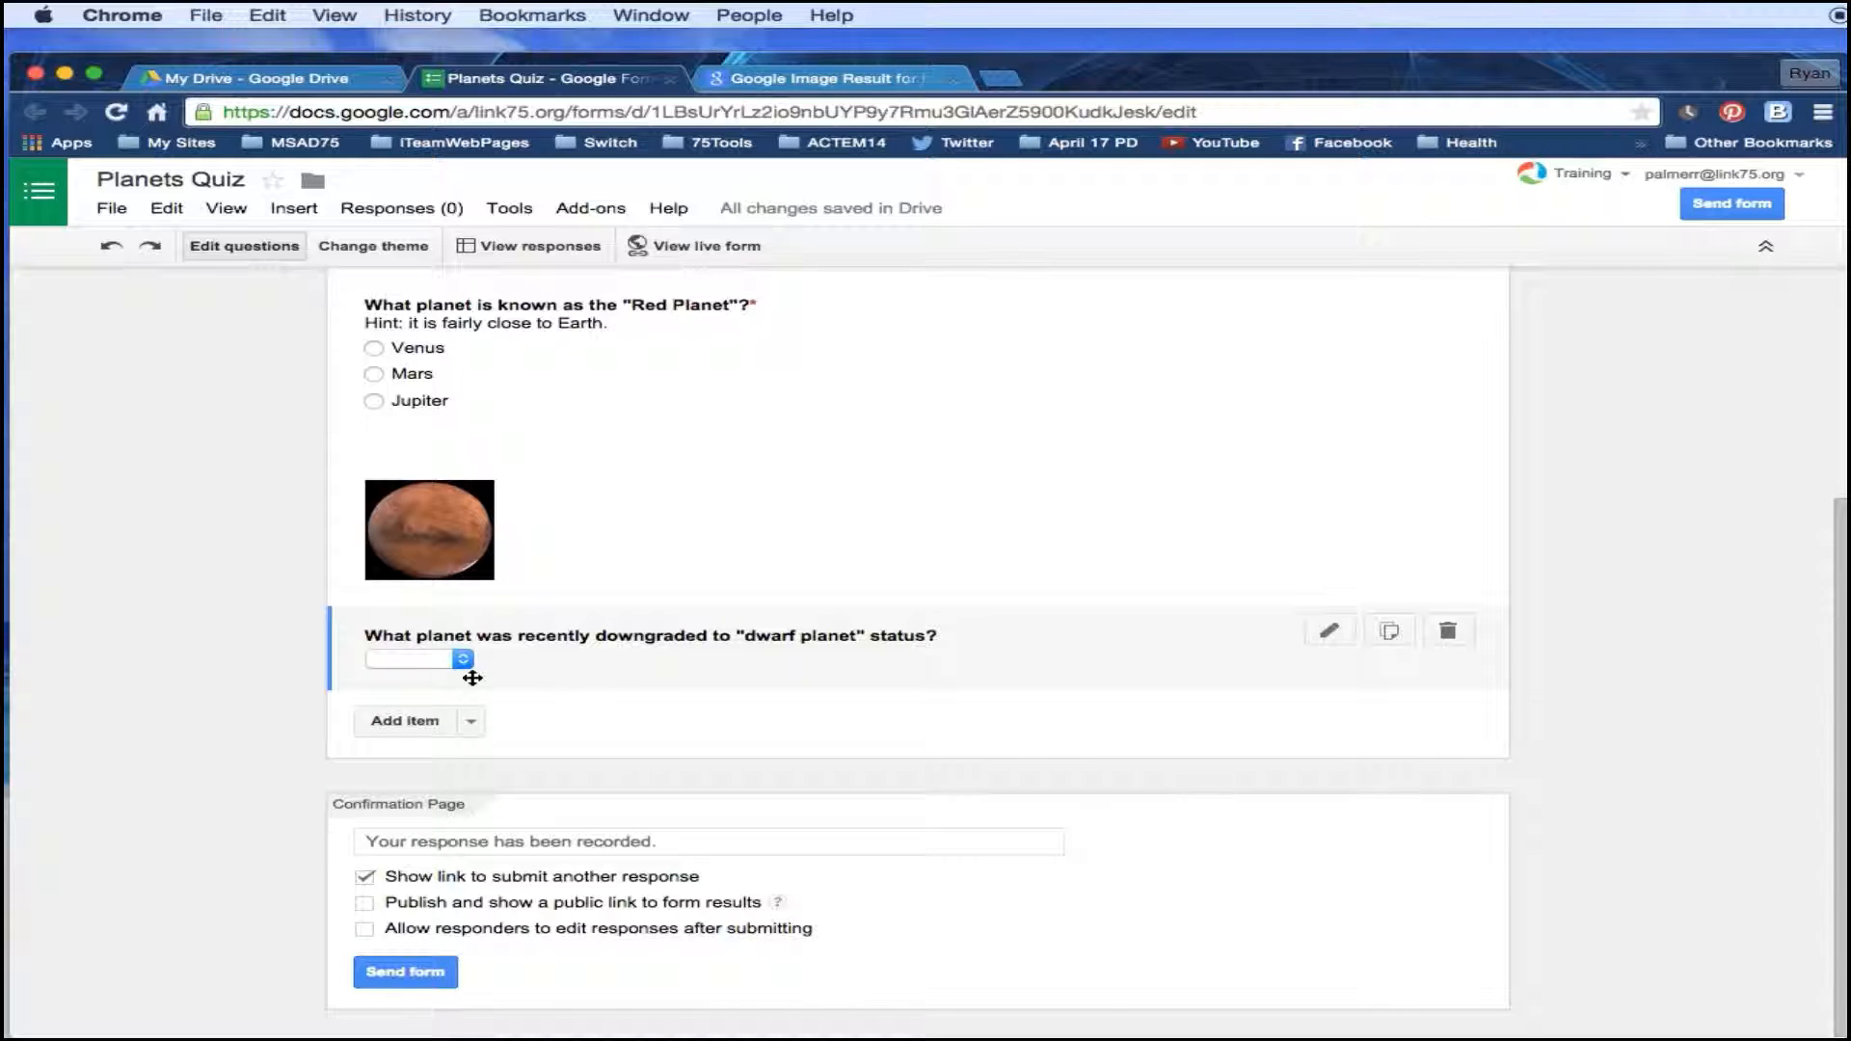
Check the answer list of the dwarf planet question in the form.
left_click(469, 667)
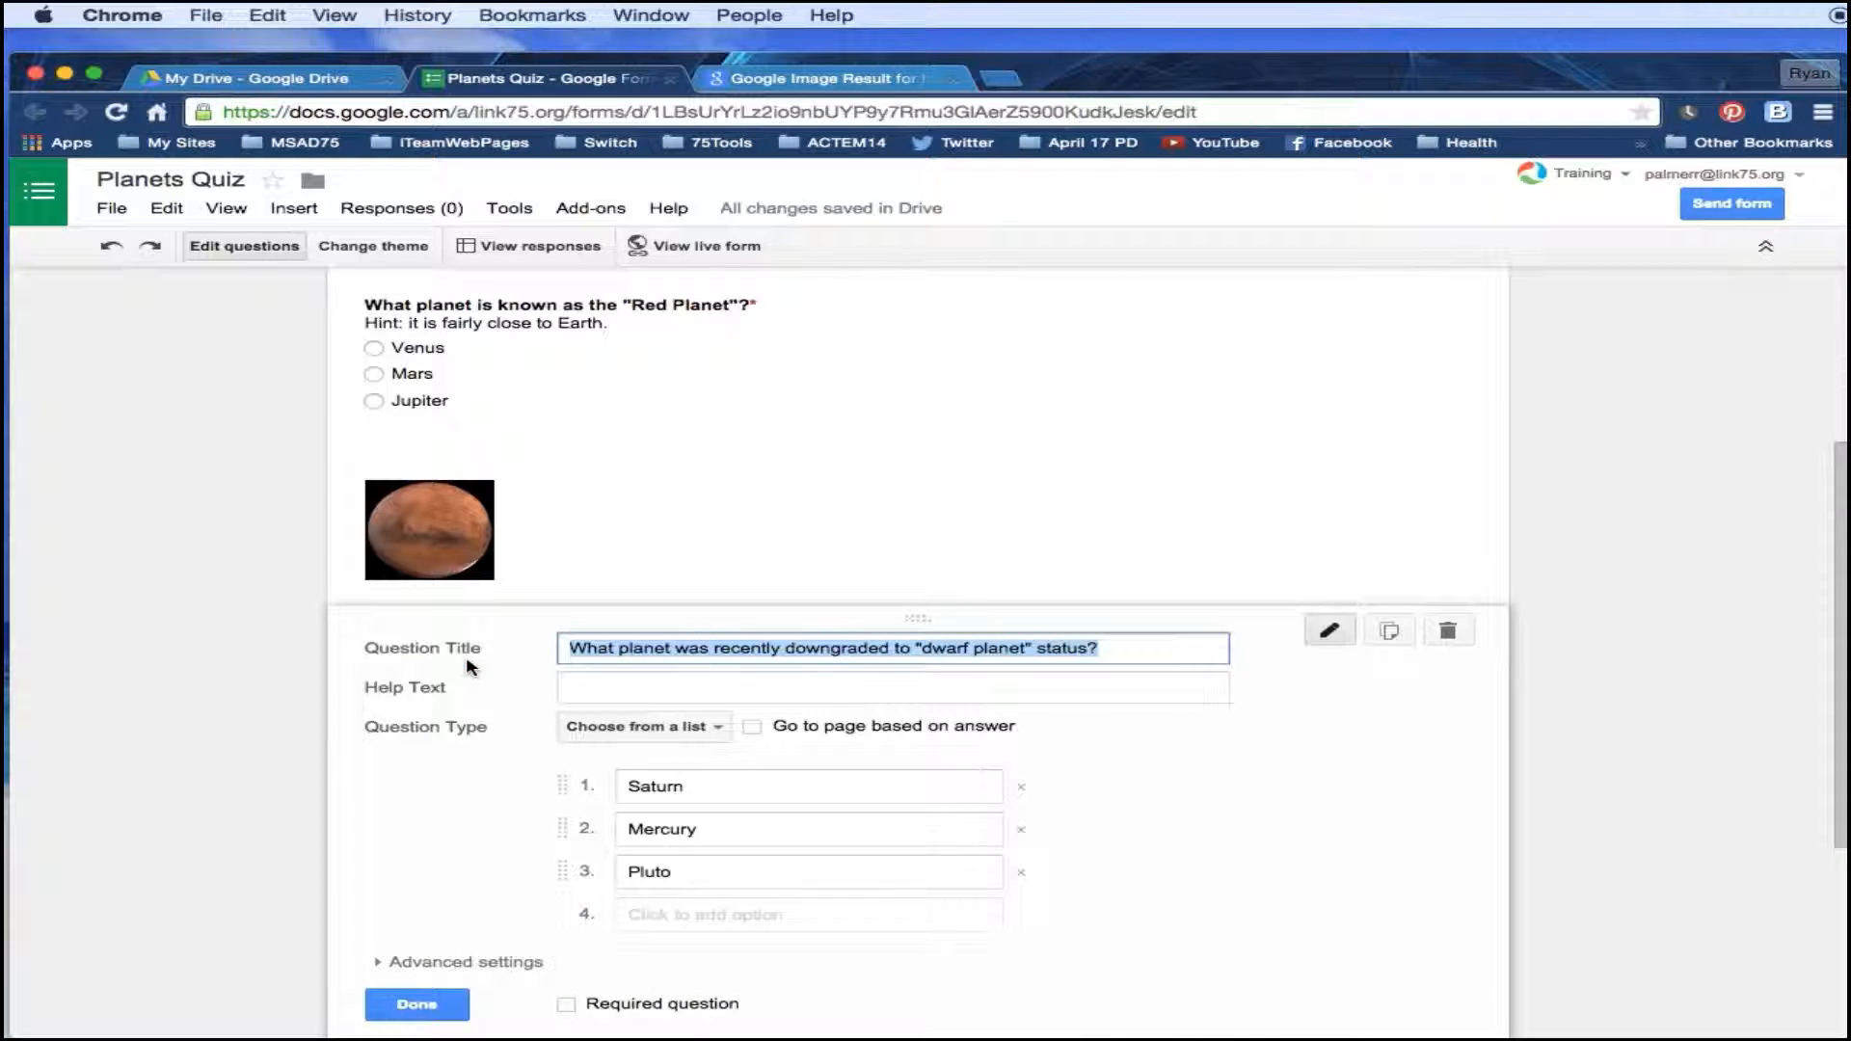
left_click(622, 543)
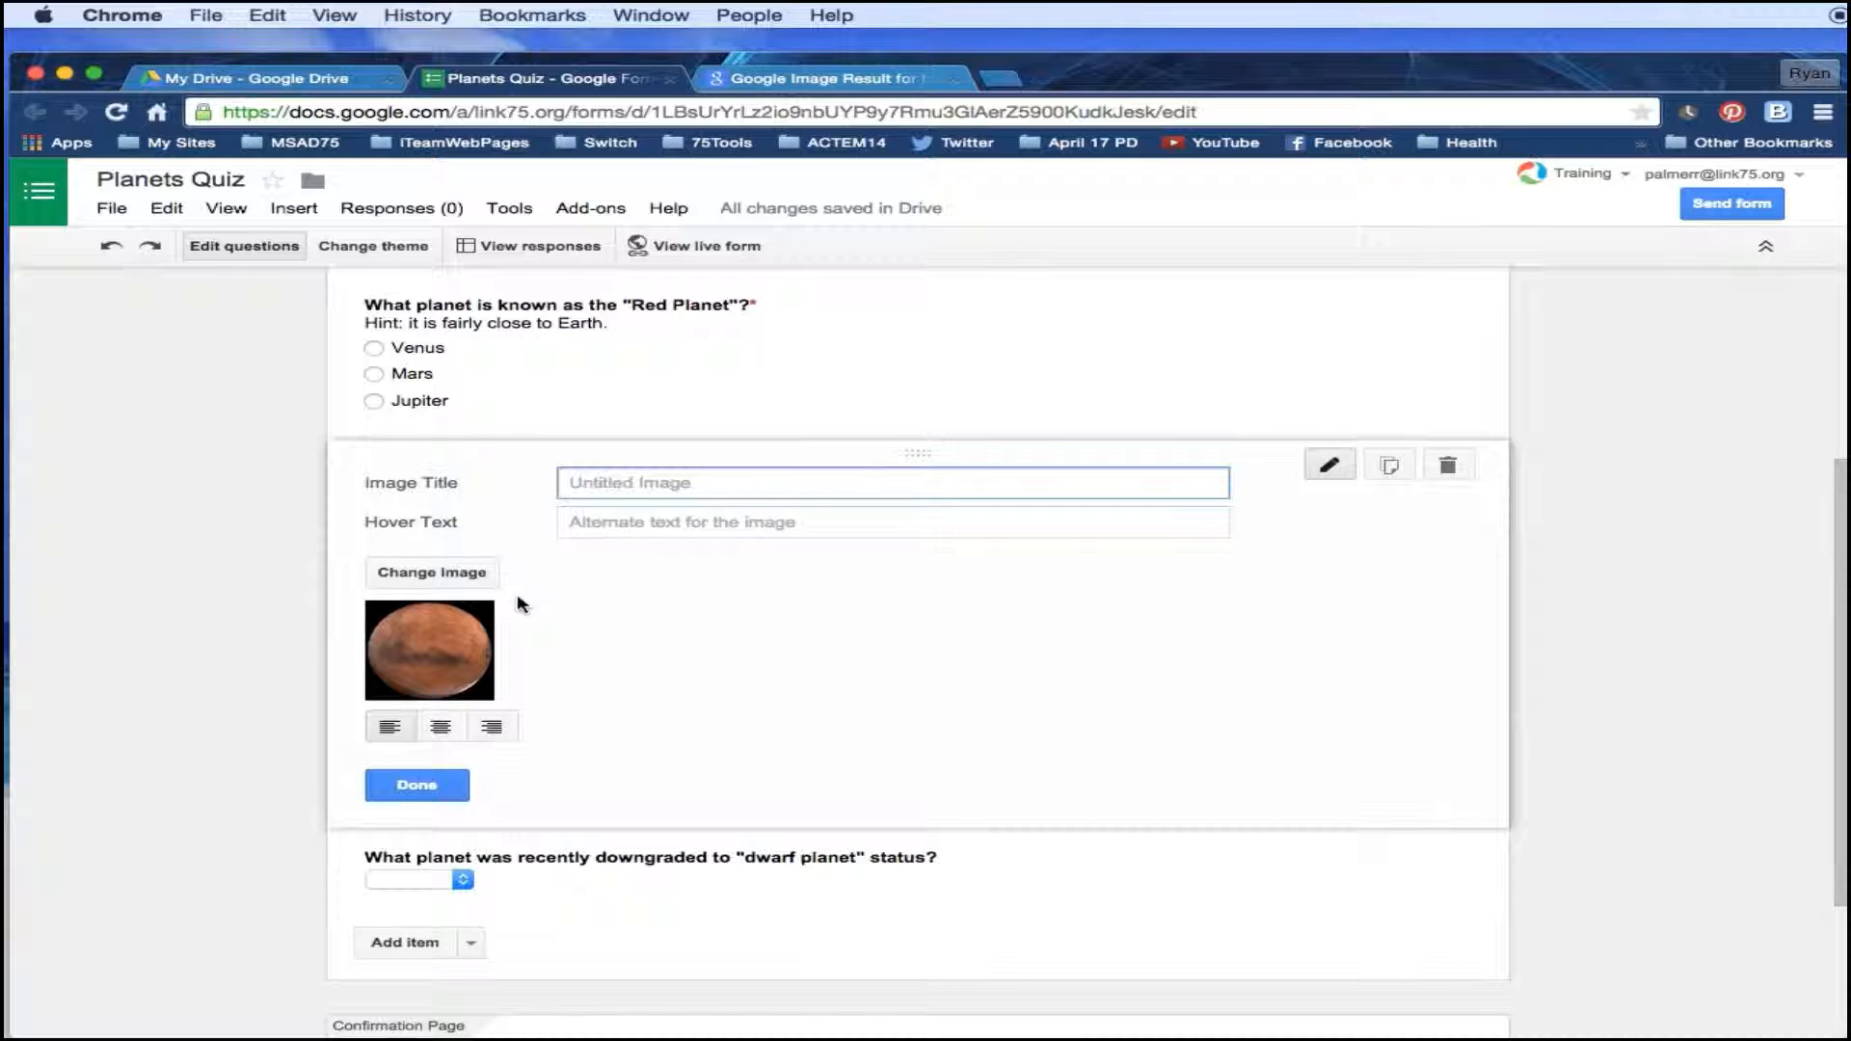
left_click(397, 787)
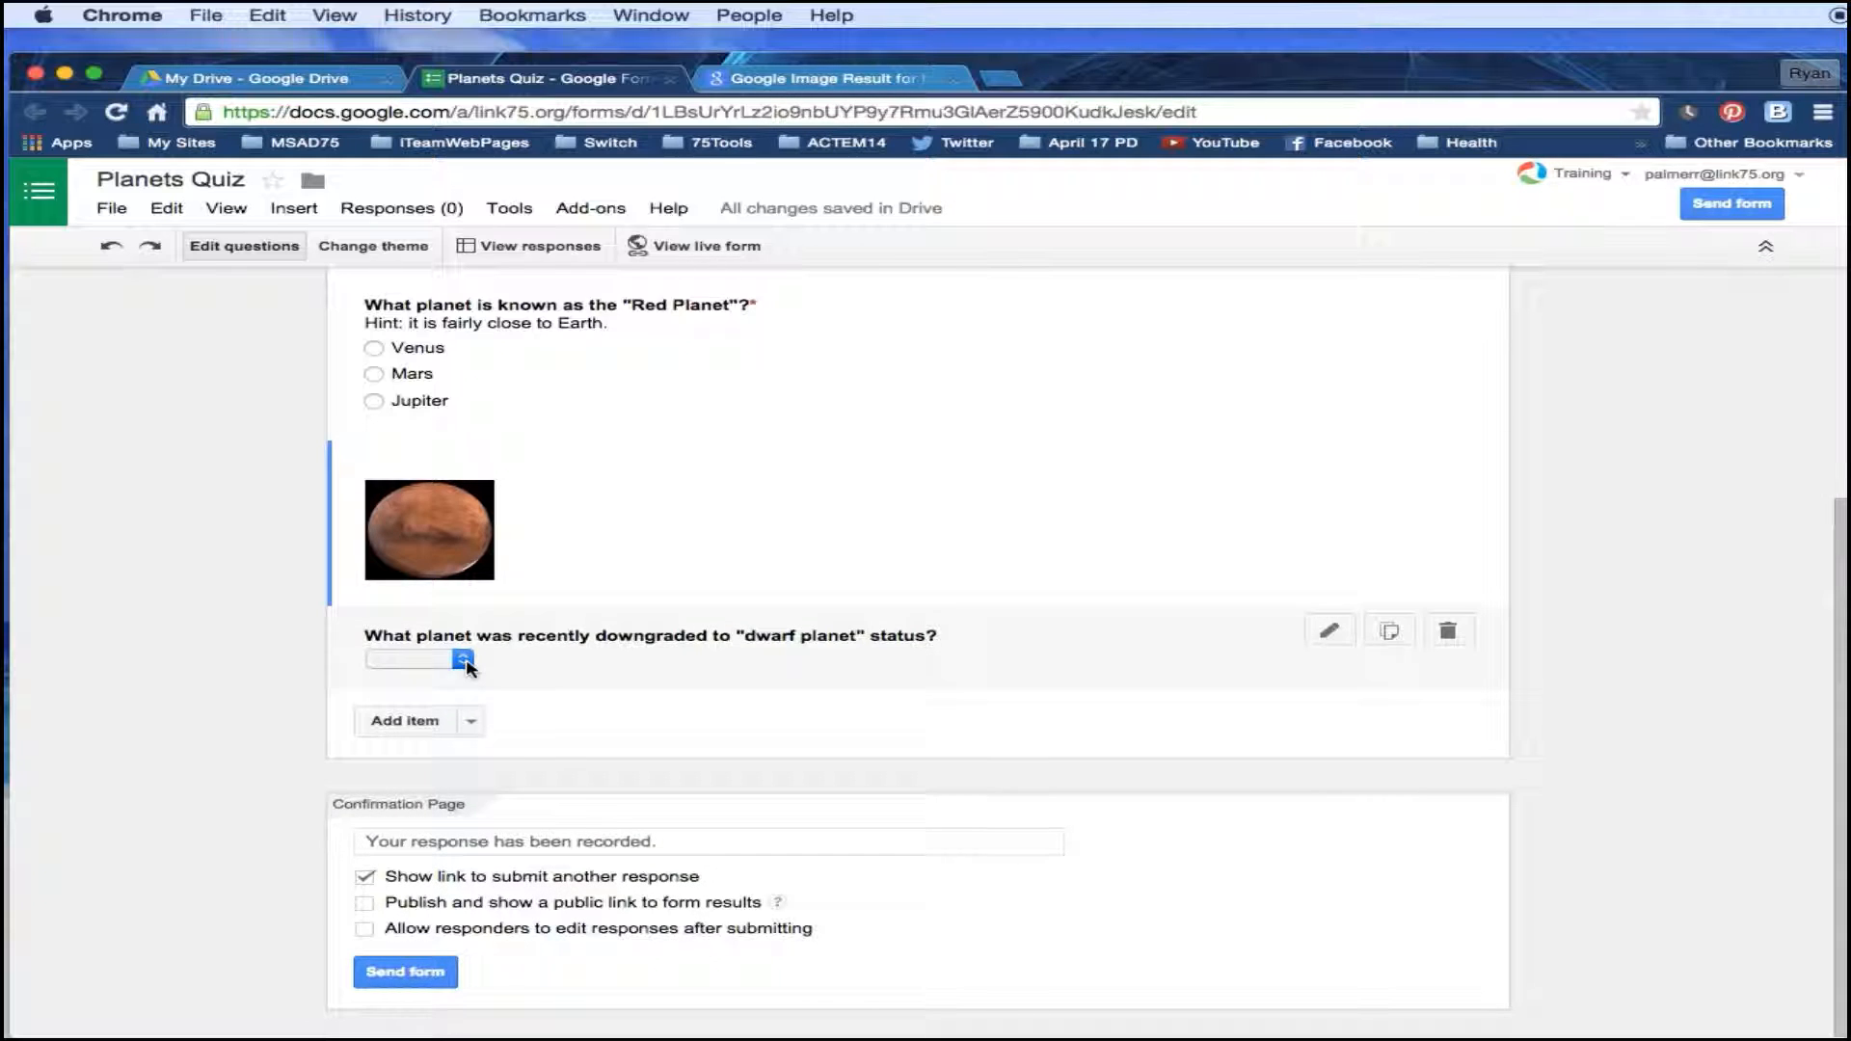
left_click_drag(466, 667, 446, 754)
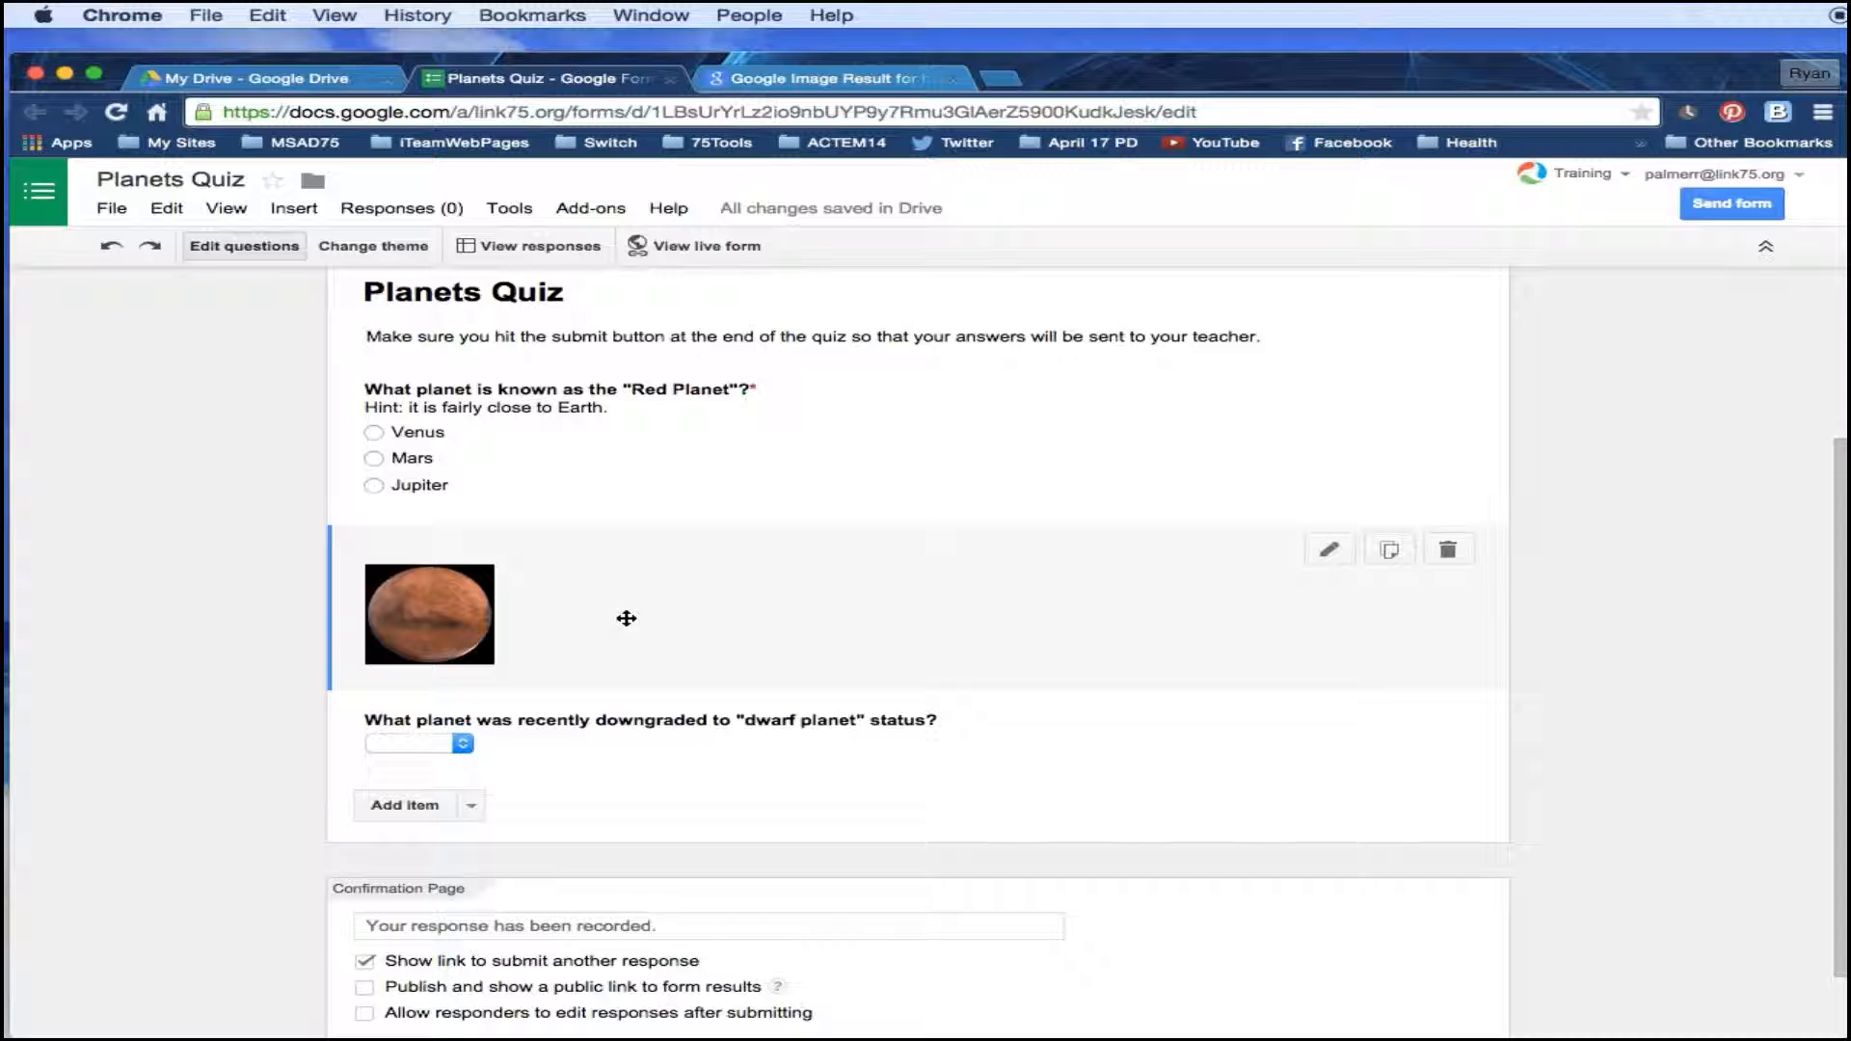
Reorder the form items so the dwarf planet question comes first, followed by the Red Planet question and the Mars image.
left_click_drag(612, 620, 611, 546)
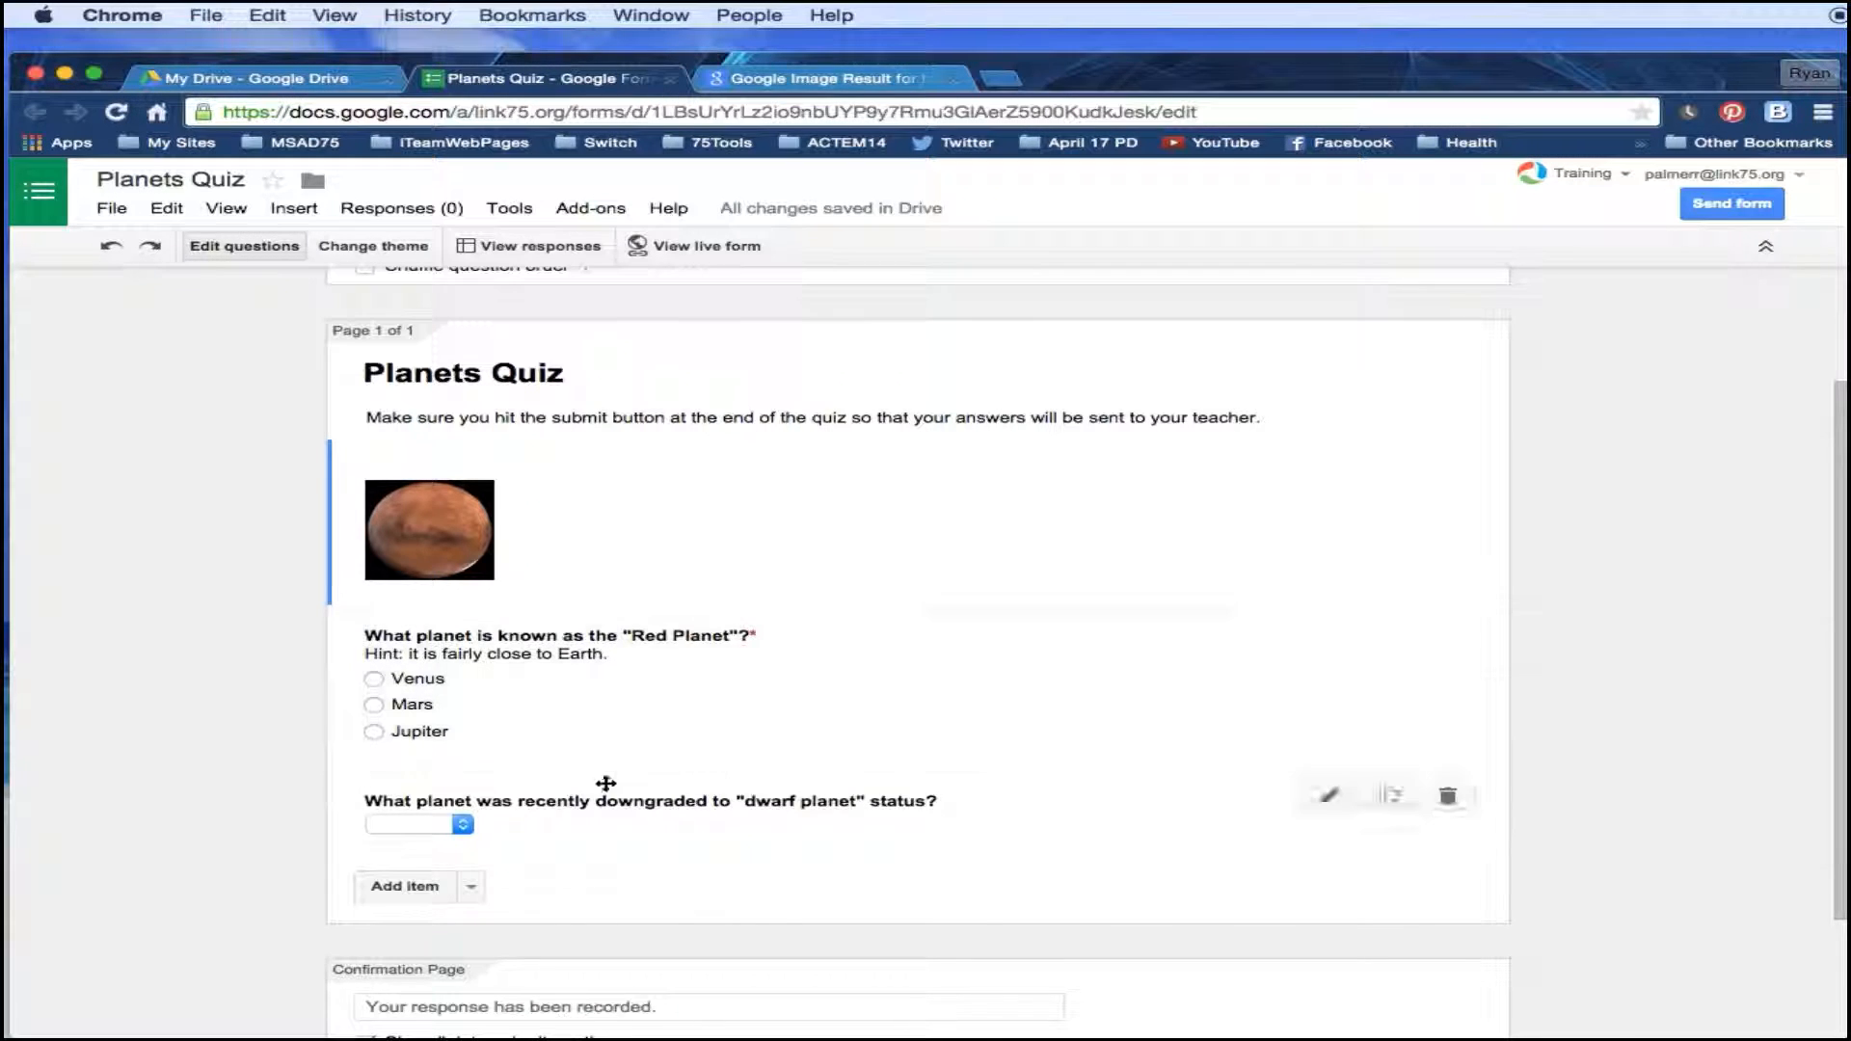
left_click_drag(580, 842, 593, 513)
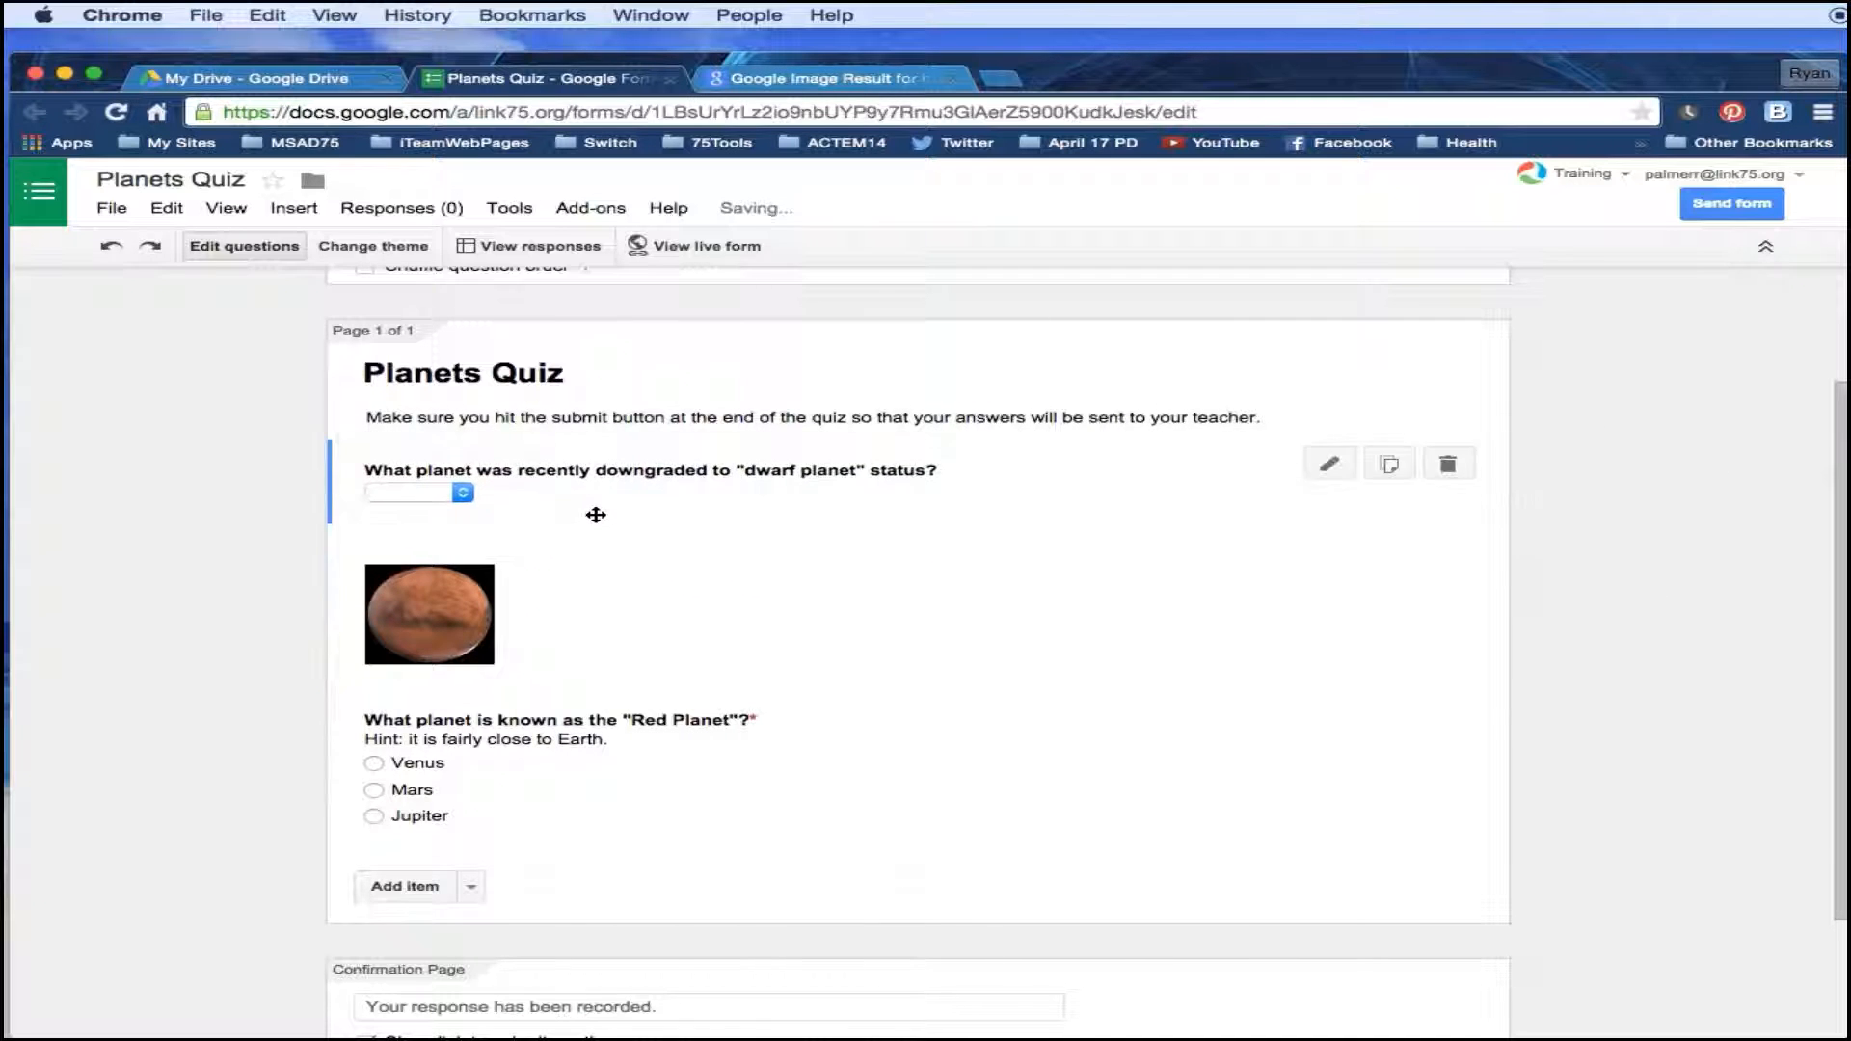
left_click_drag(453, 615, 474, 777)
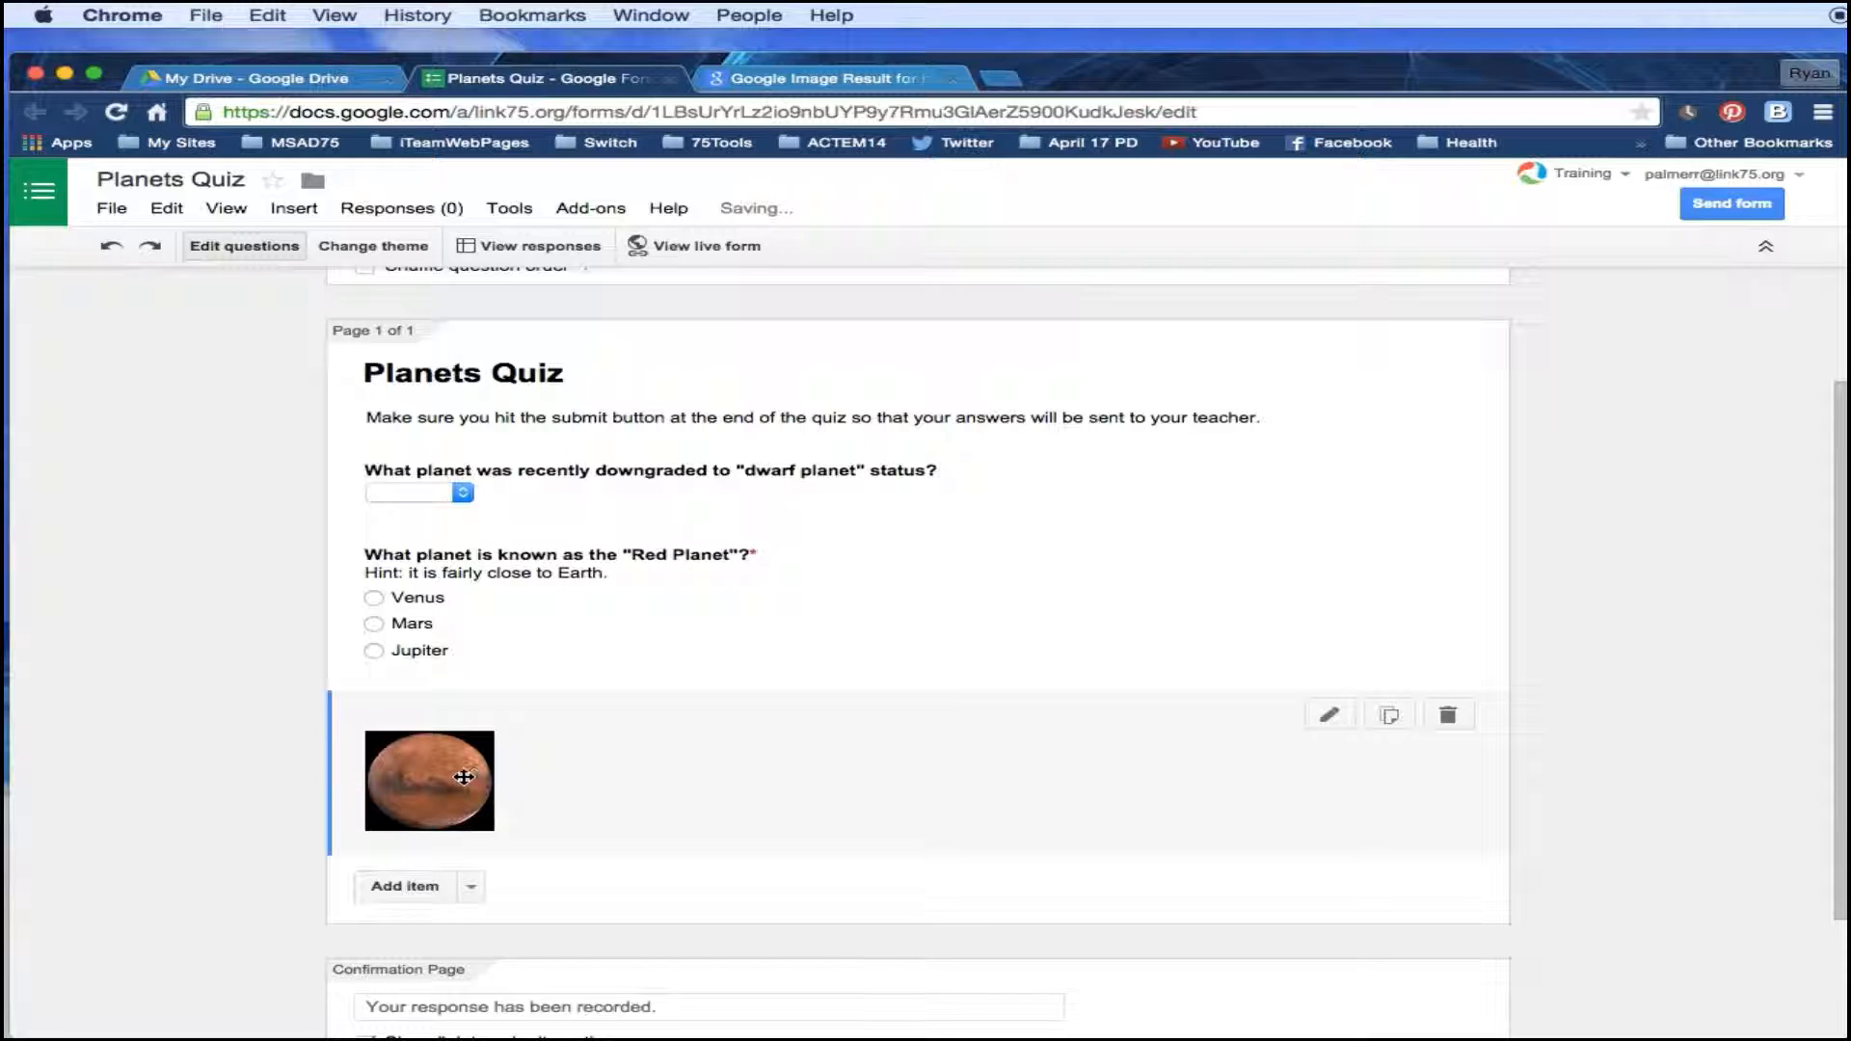
Add a checkboxes question titled "What planets orbit within the asteroid belt?" at the end of the form.
scroll(773, 688, "down", 1)
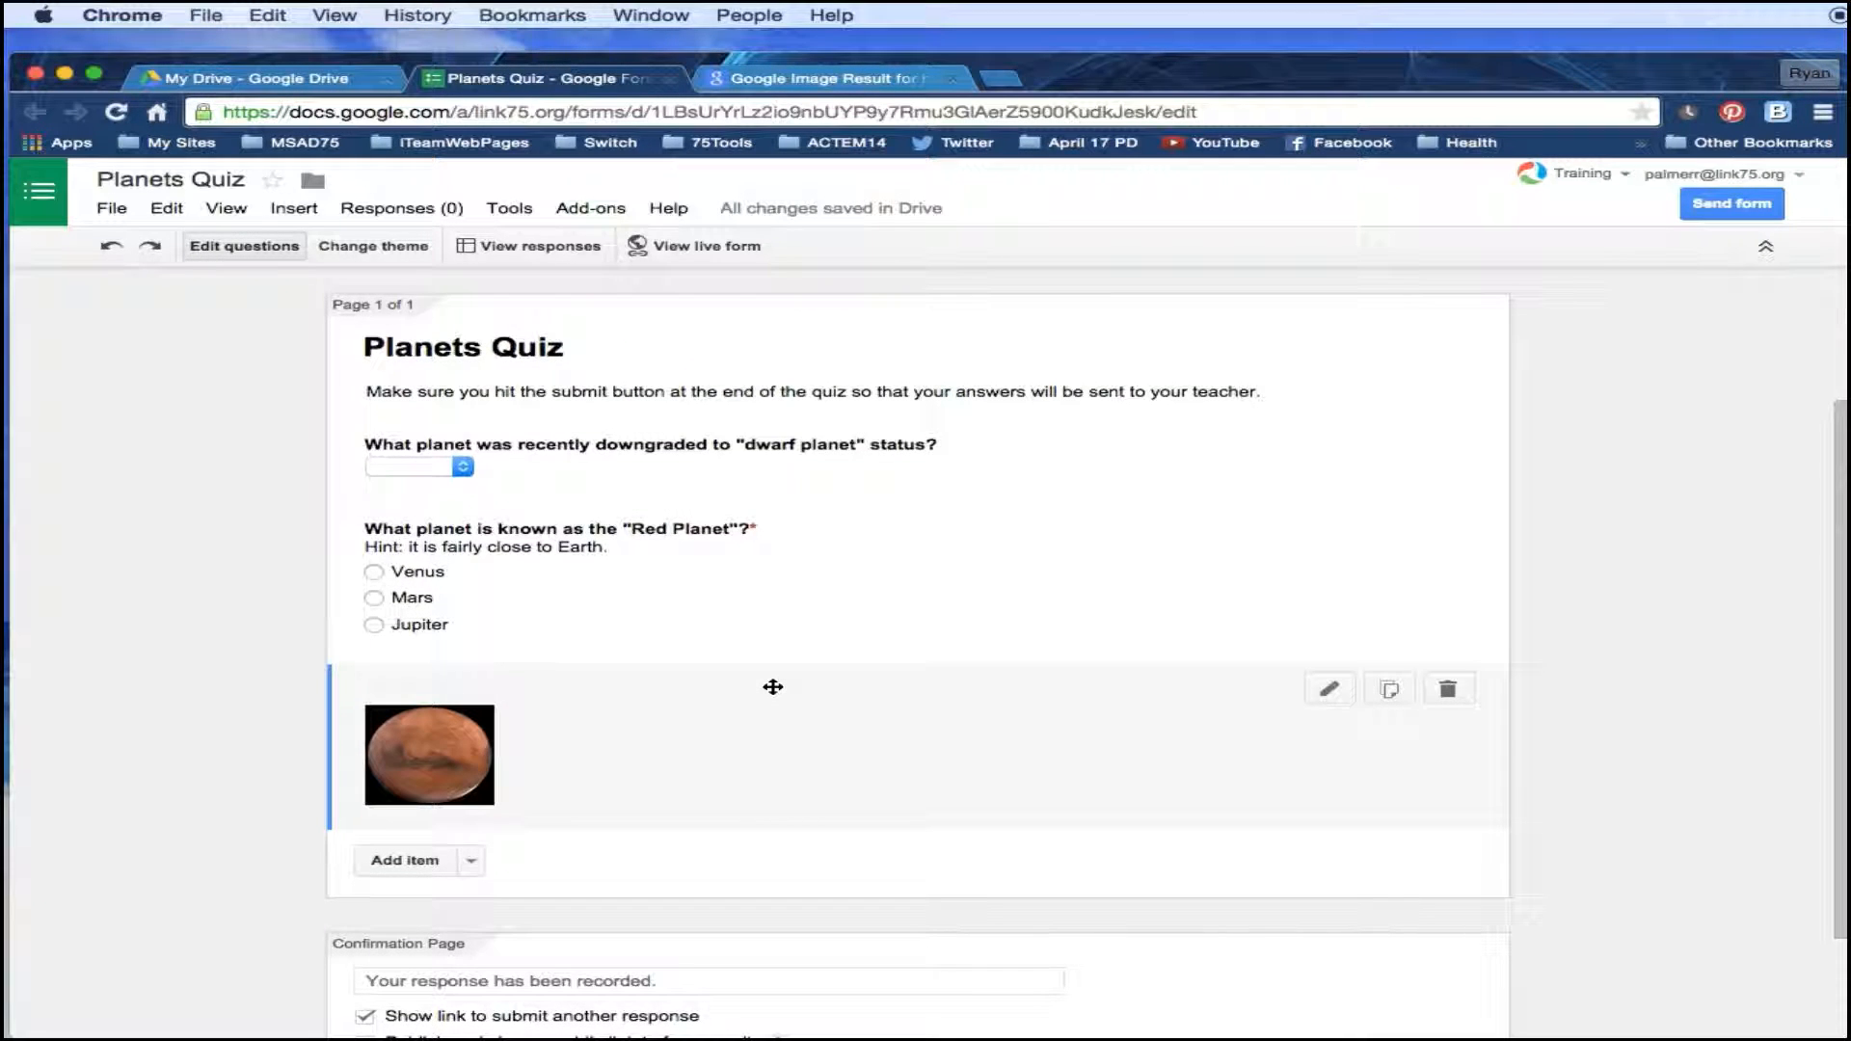
left_click(471, 861)
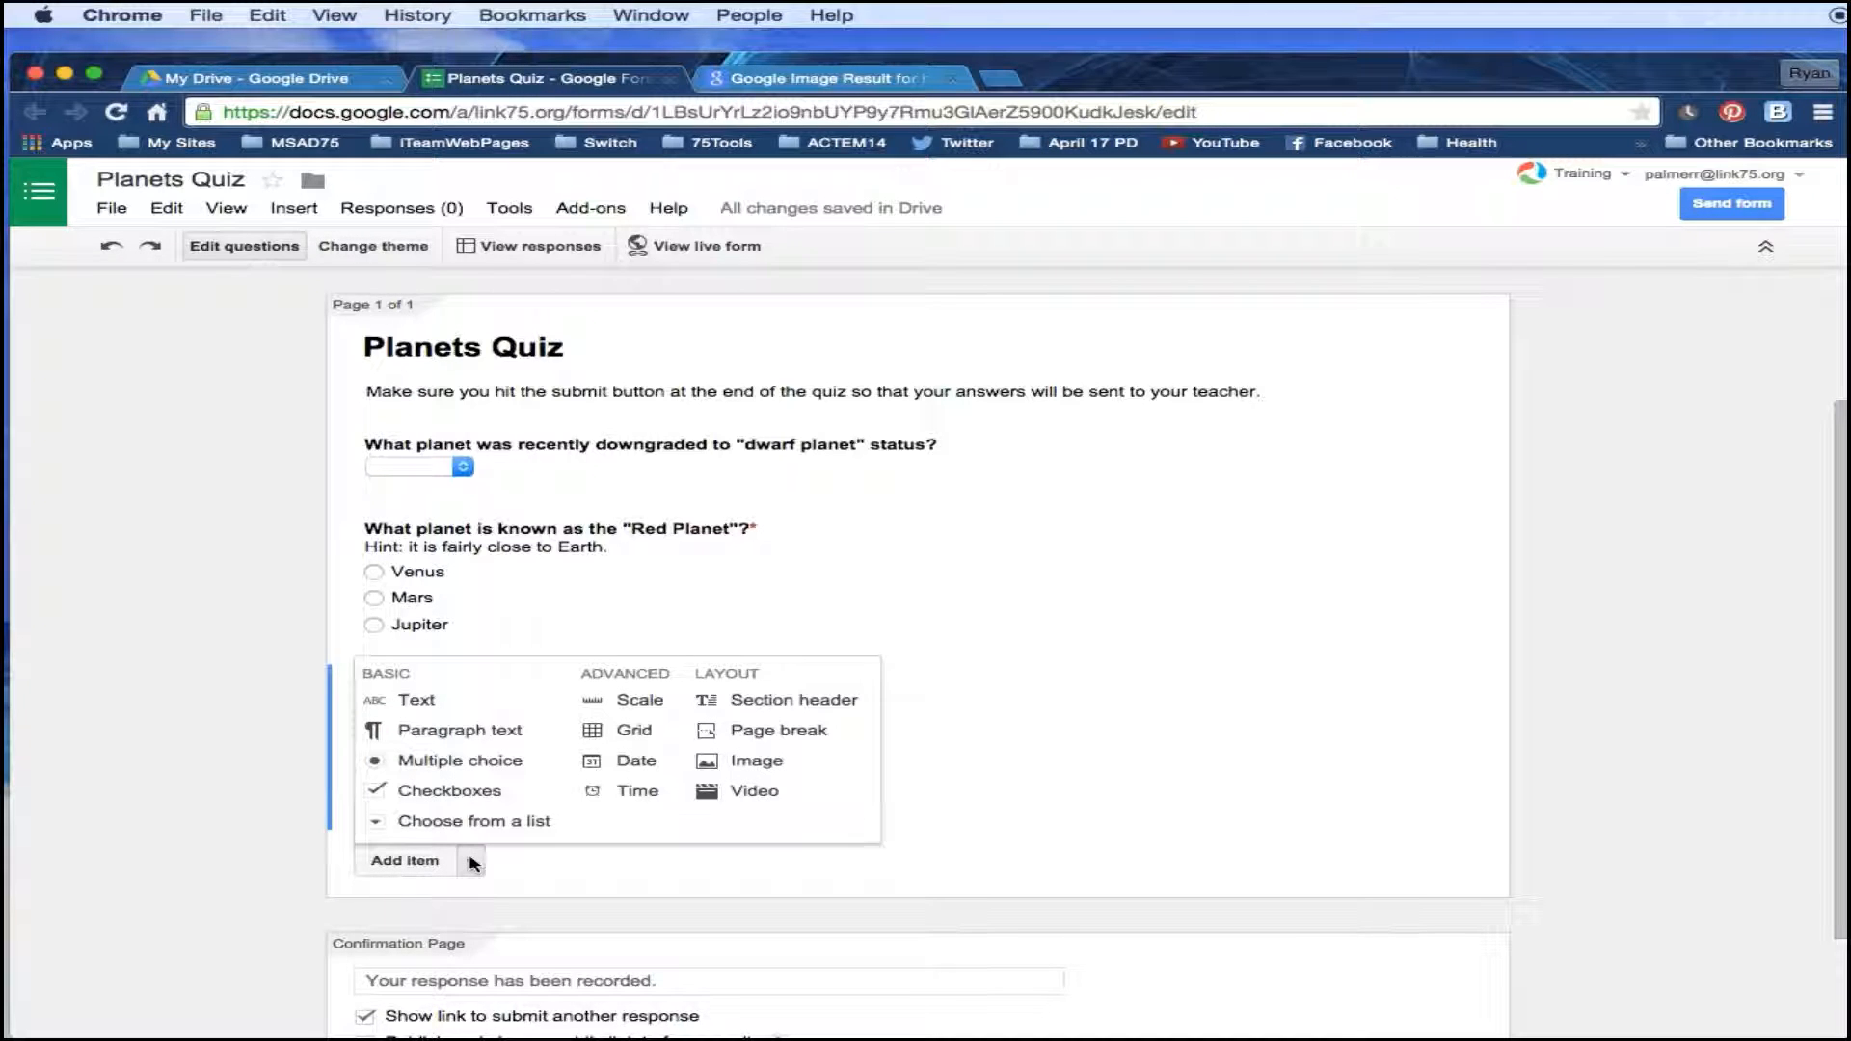
left_click(441, 792)
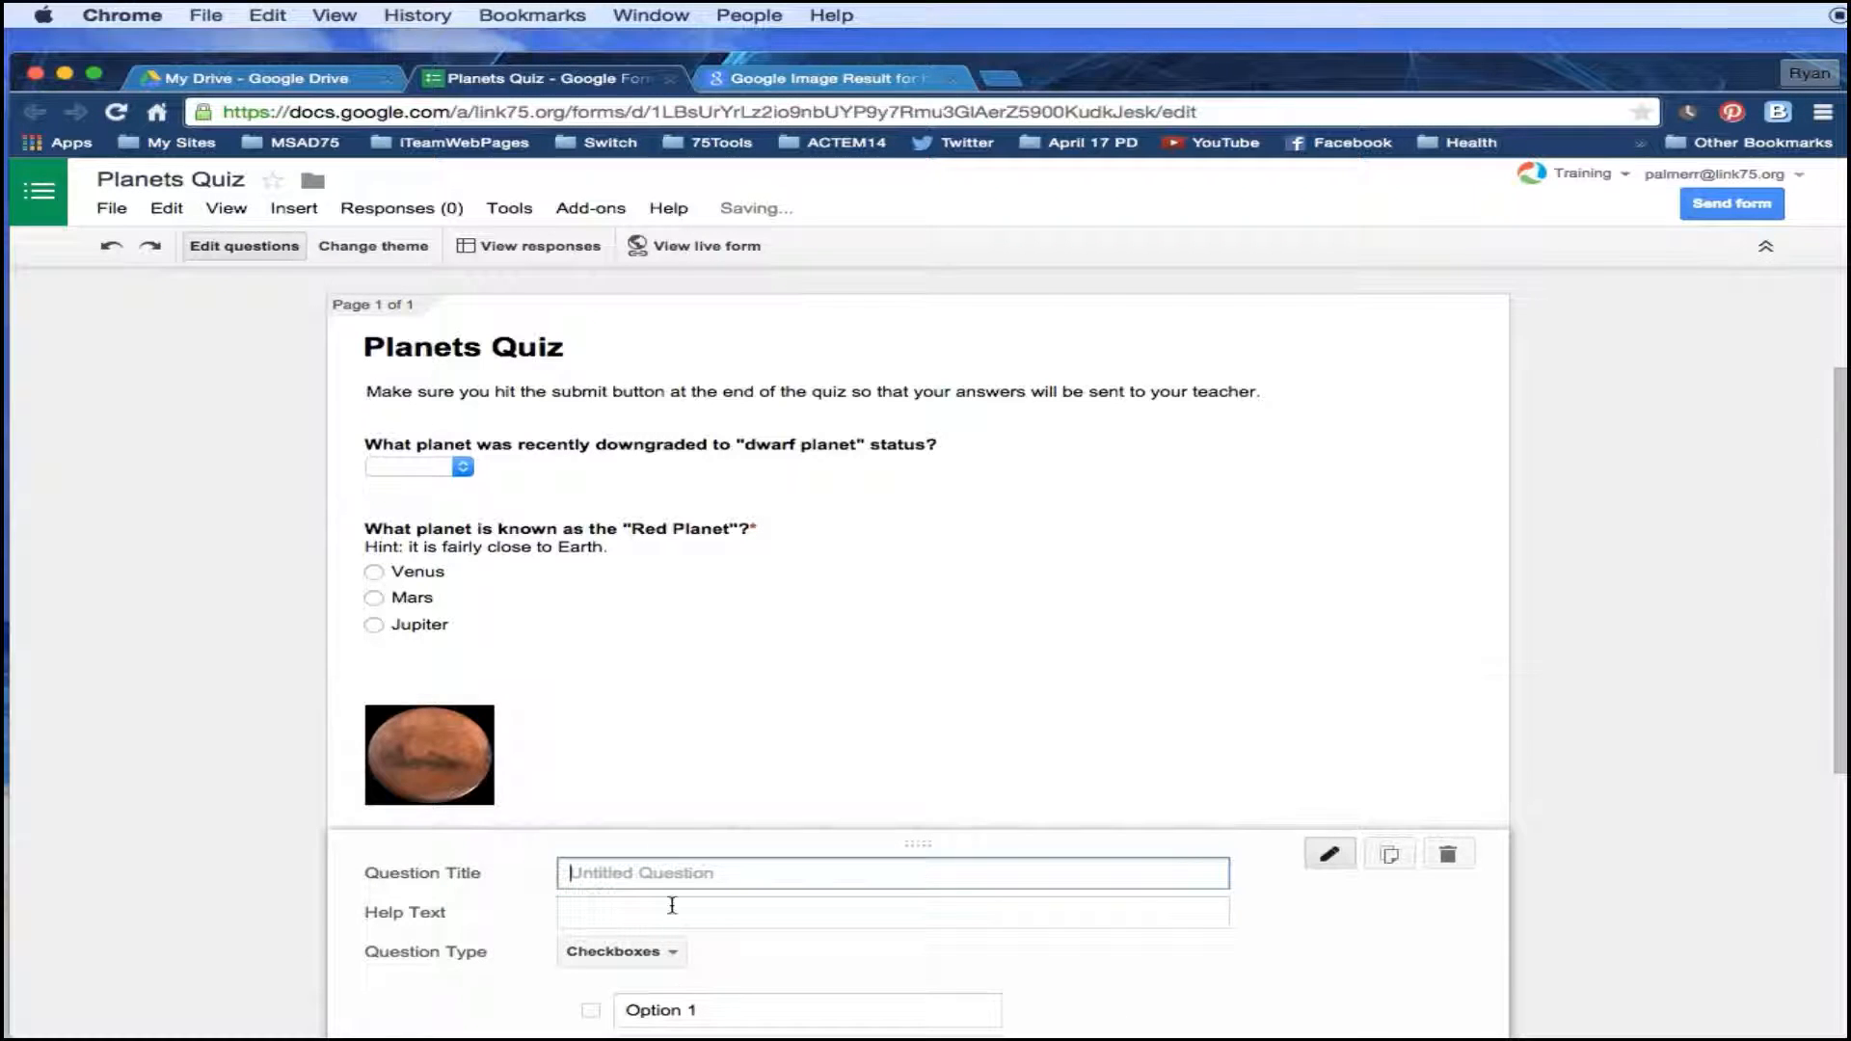
type("What ")
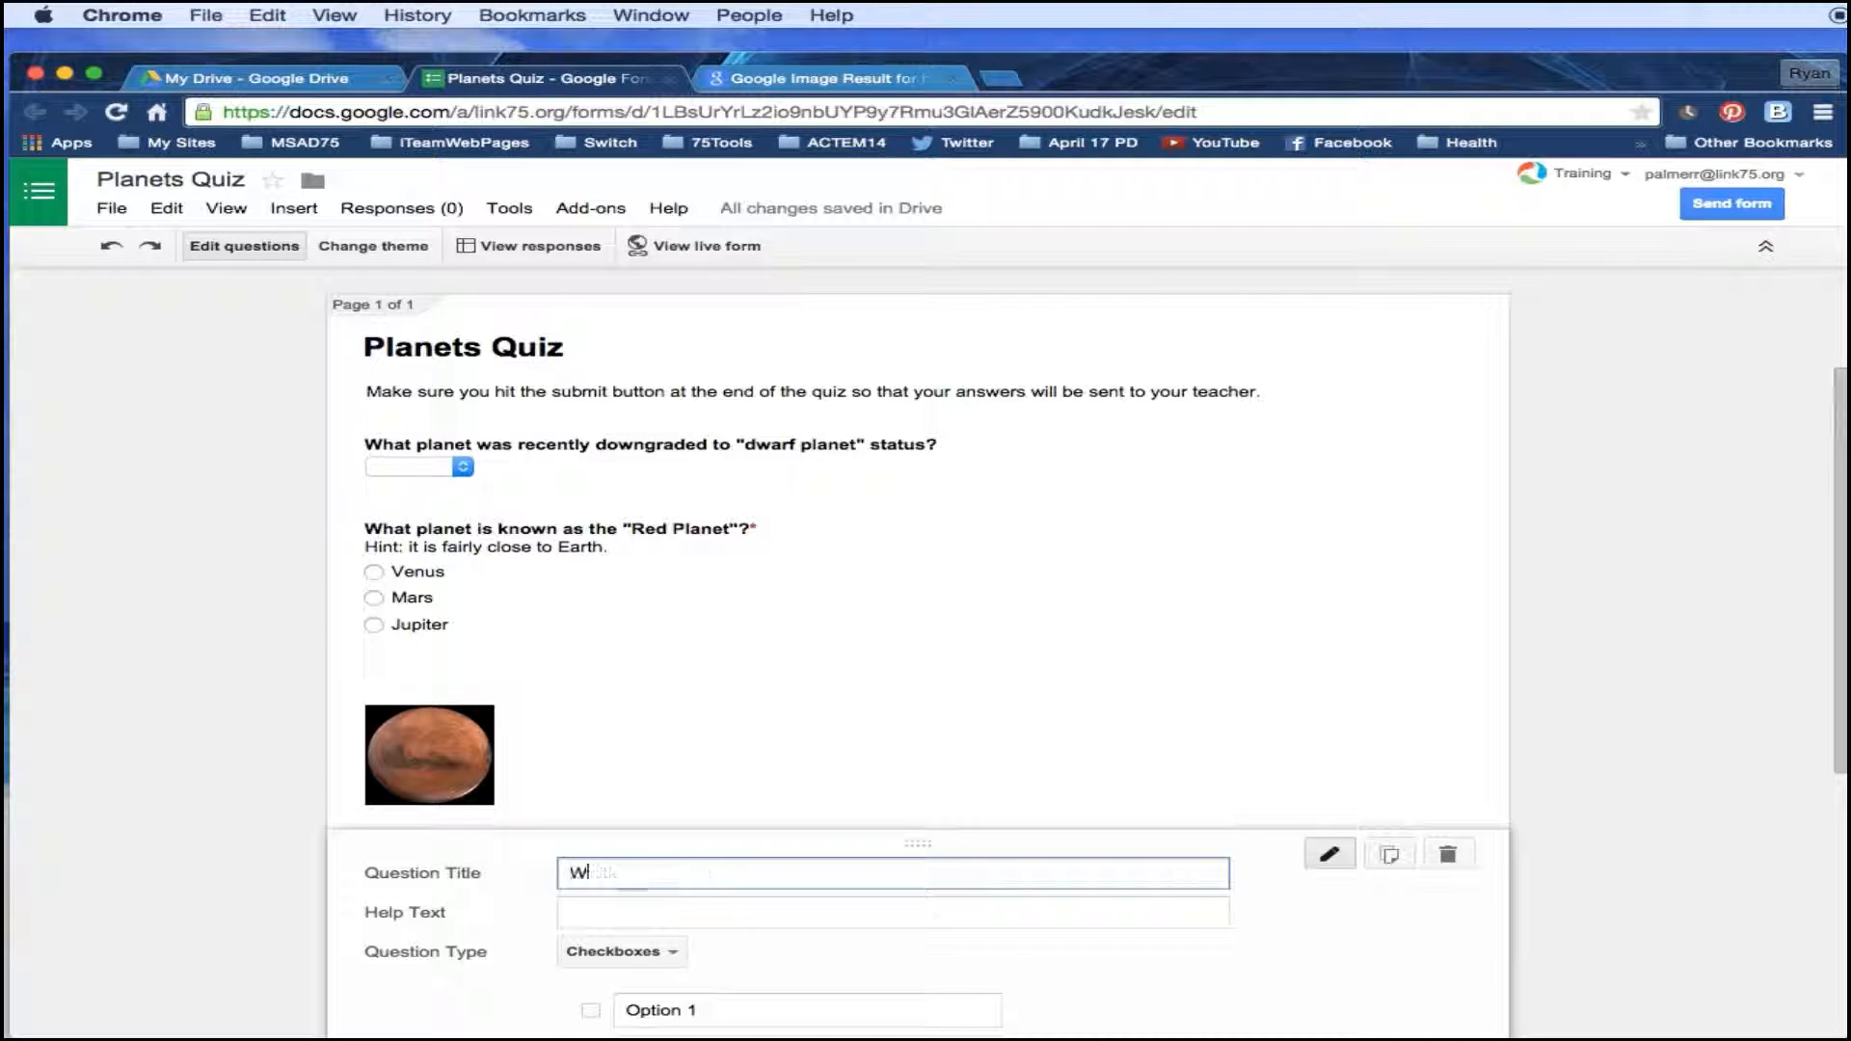
type("planets a")
type("t within the asteroid belt?")
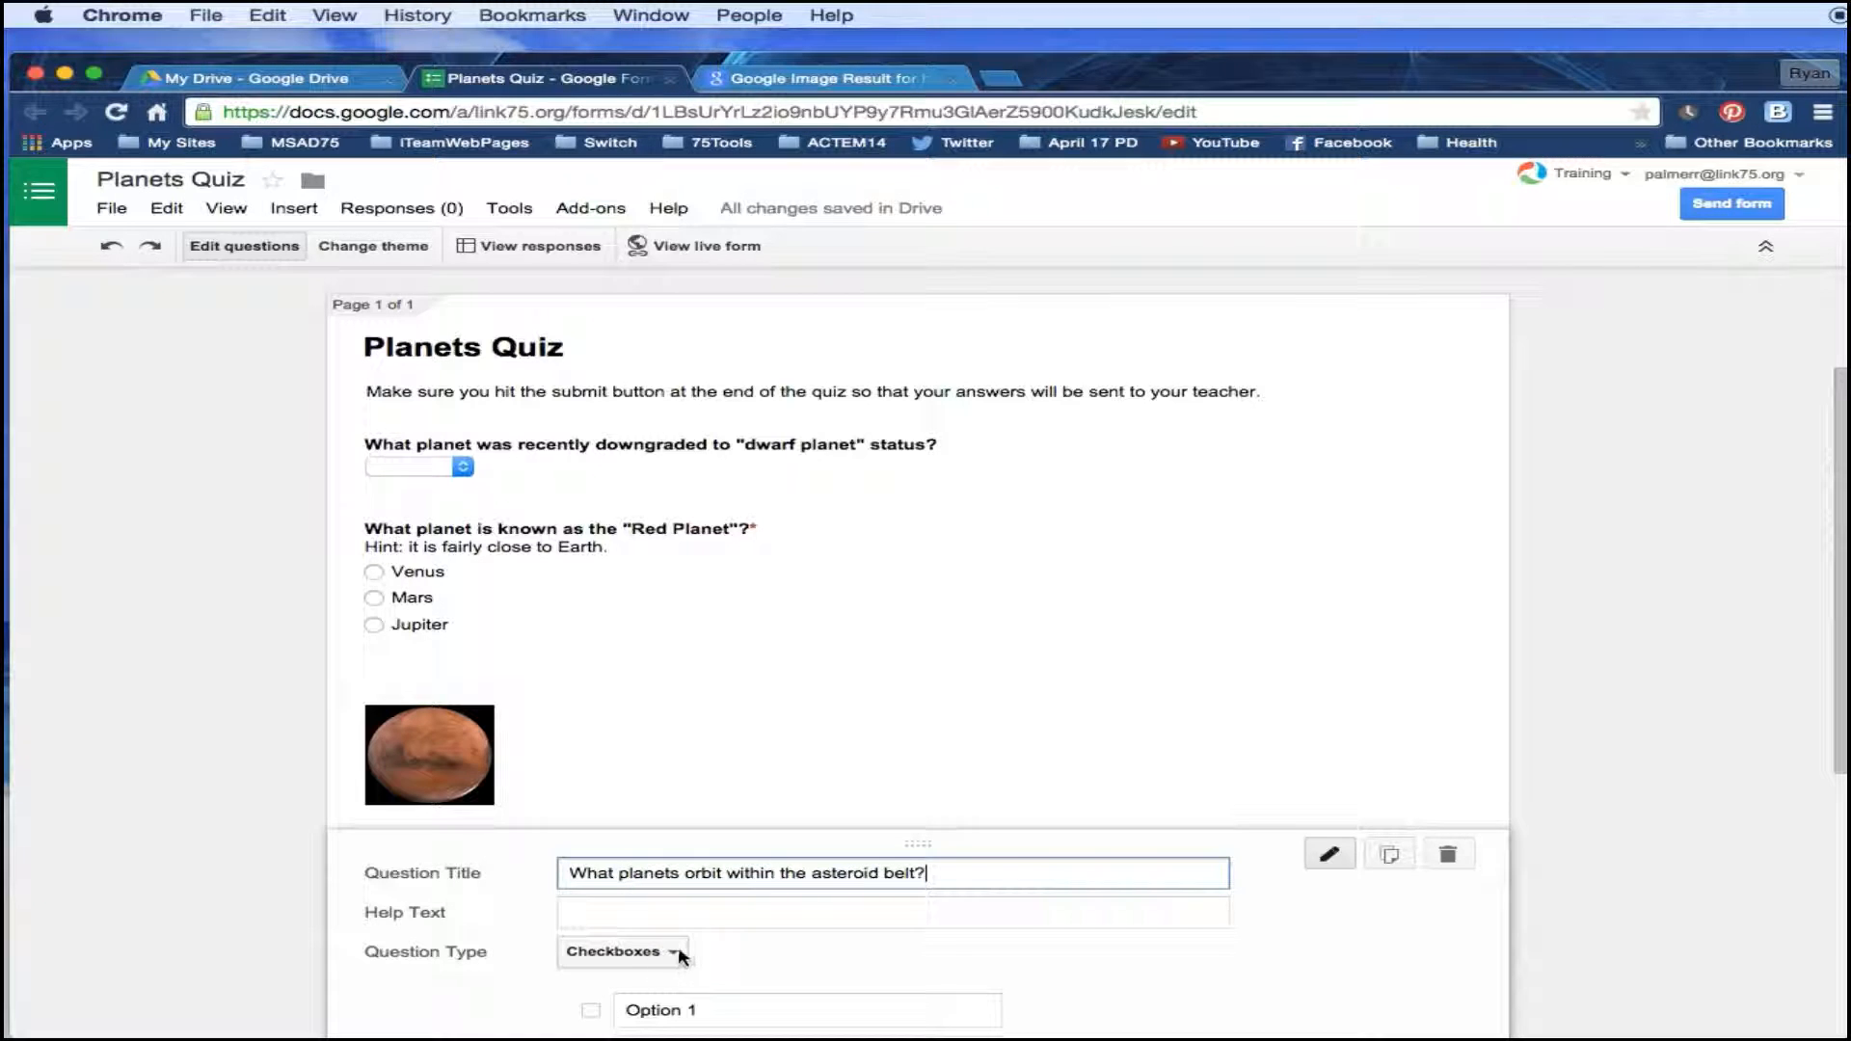
Enter "Check all that apply" as the help text of the asteroid belt question.
scroll(798, 942, "down", 2)
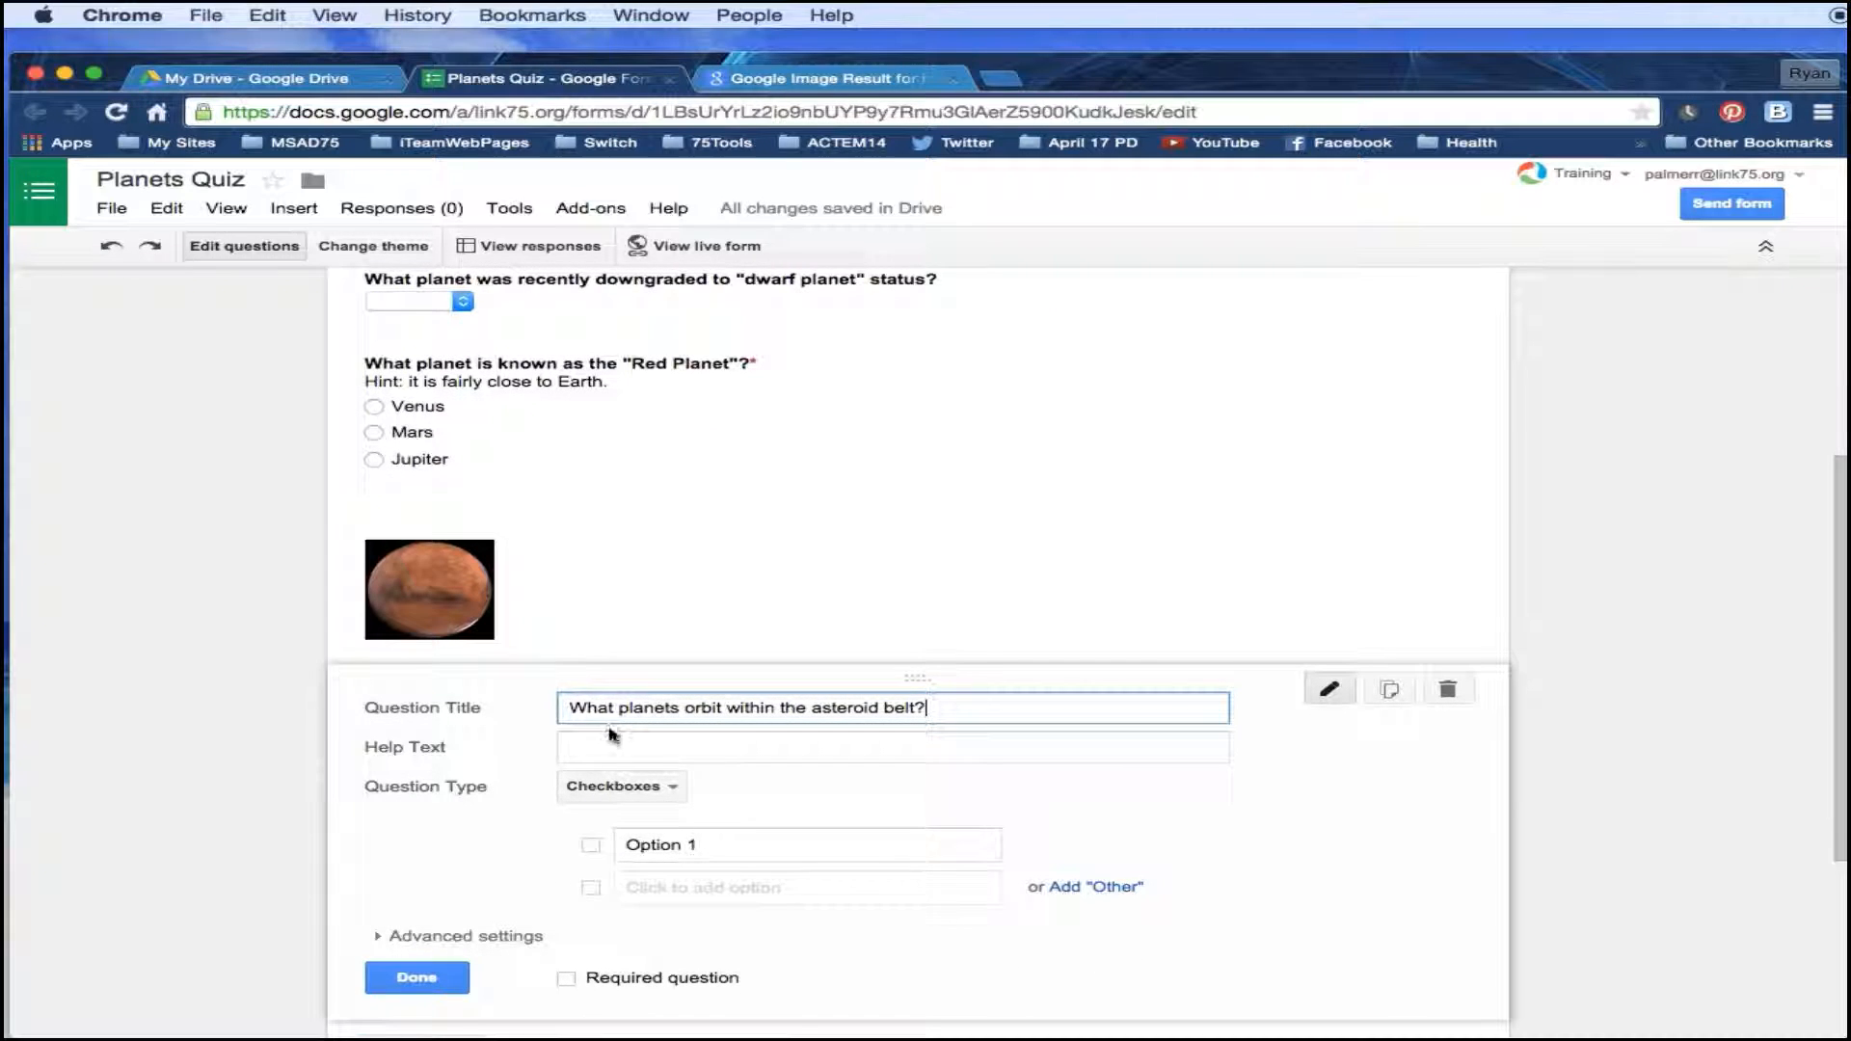
left_click(611, 743)
type("Ch")
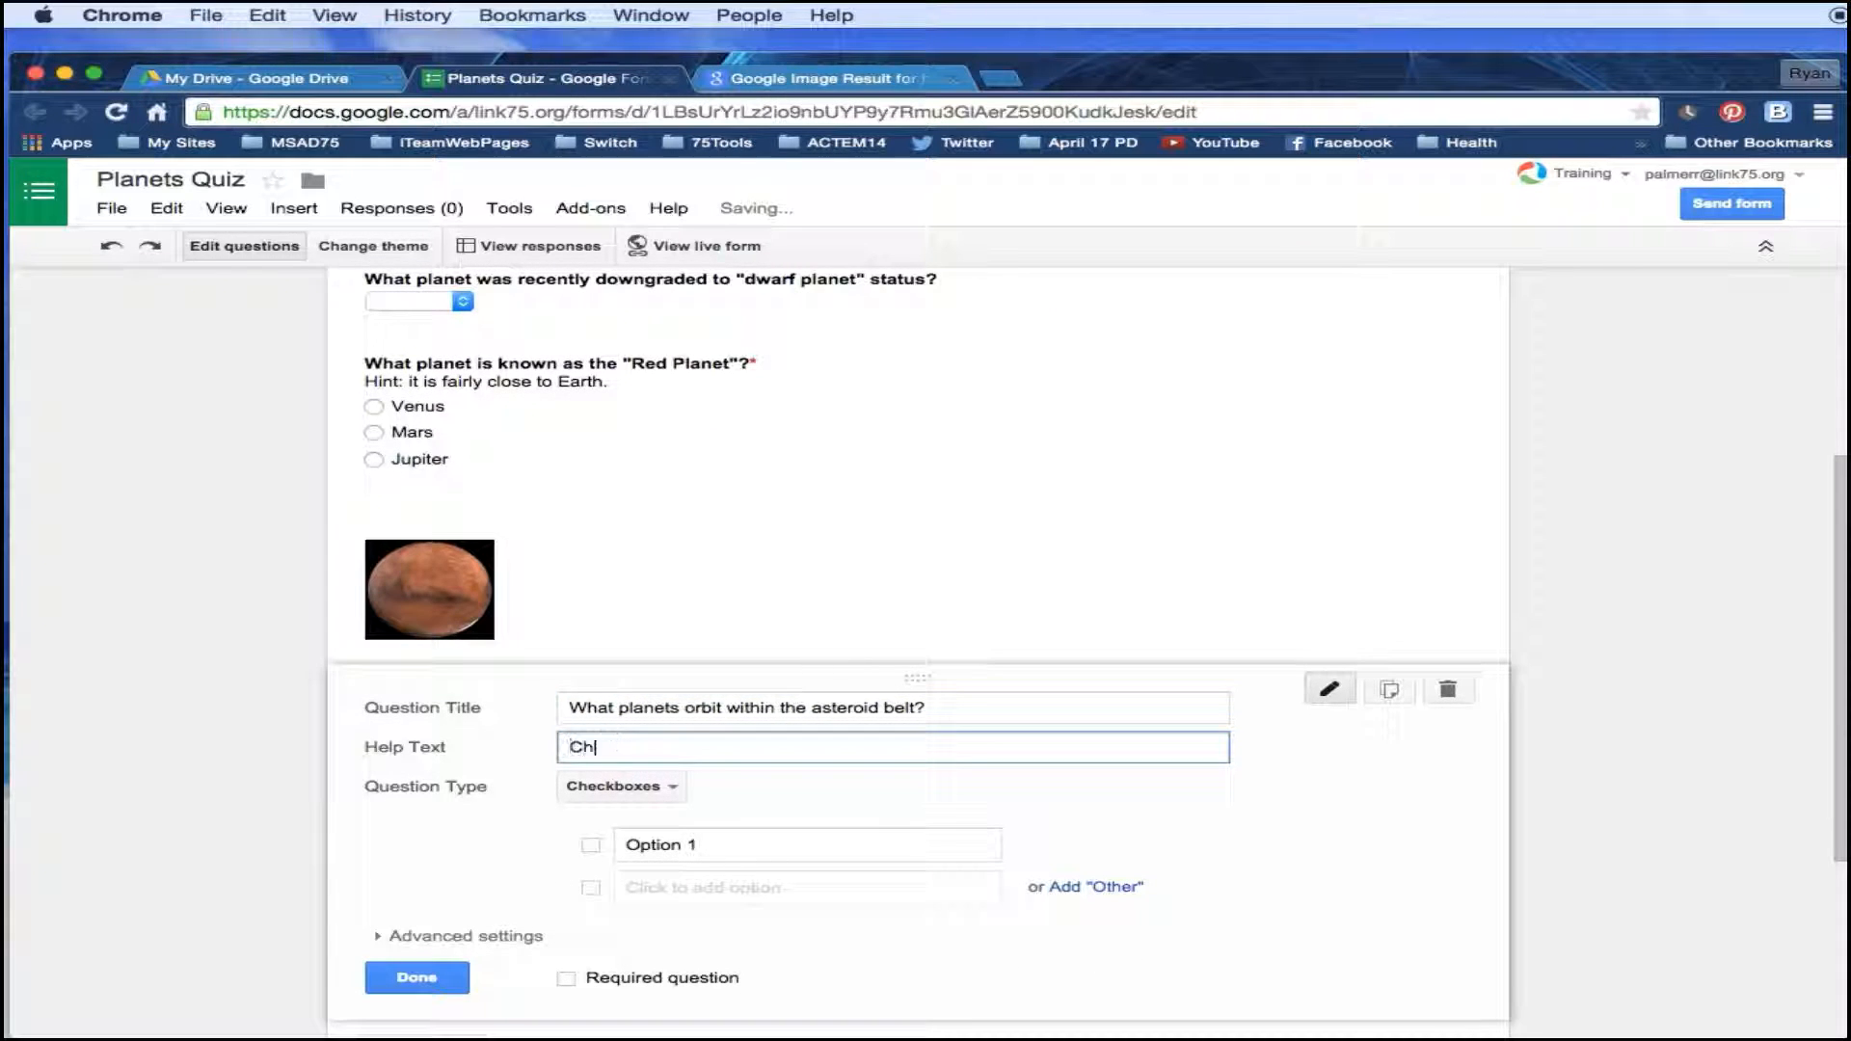
type("eck all ")
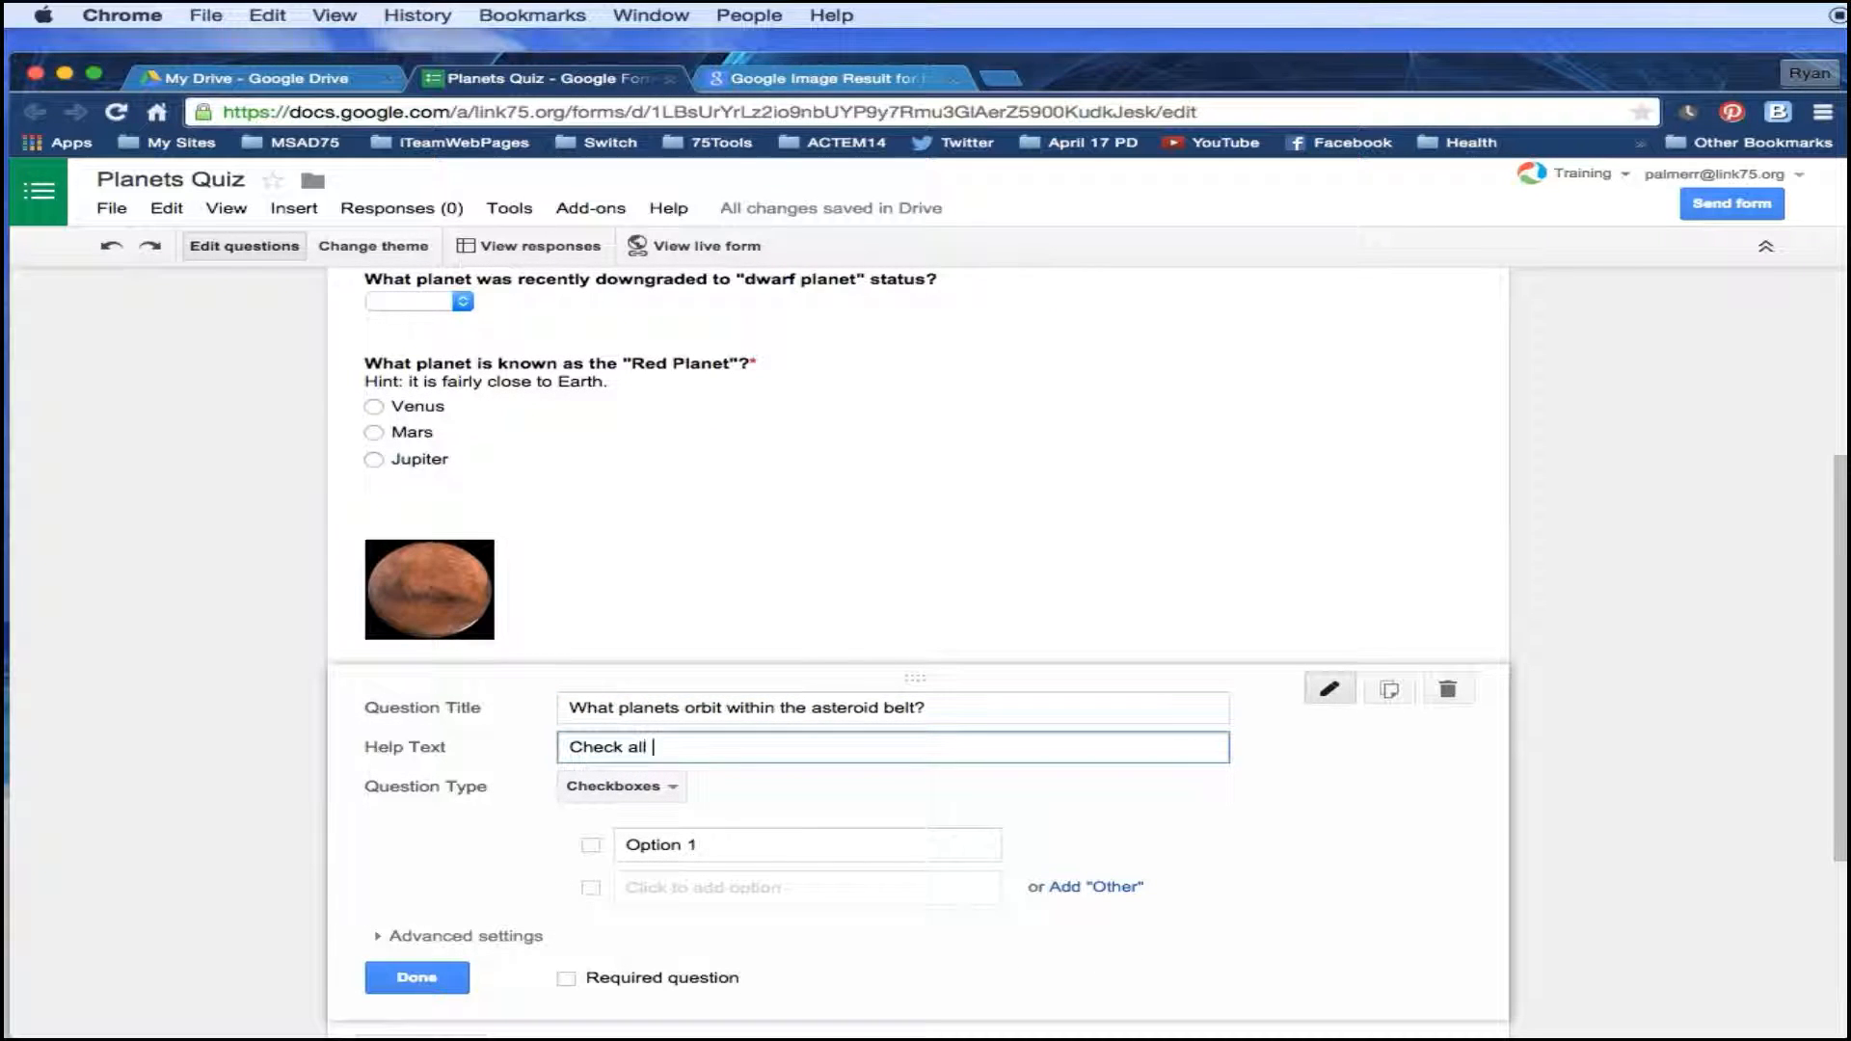
type("that apply")
Enter Mercury, Venus, Earth and Mars as the first four checkbox options of the asteroid belt question.
left_click(689, 849)
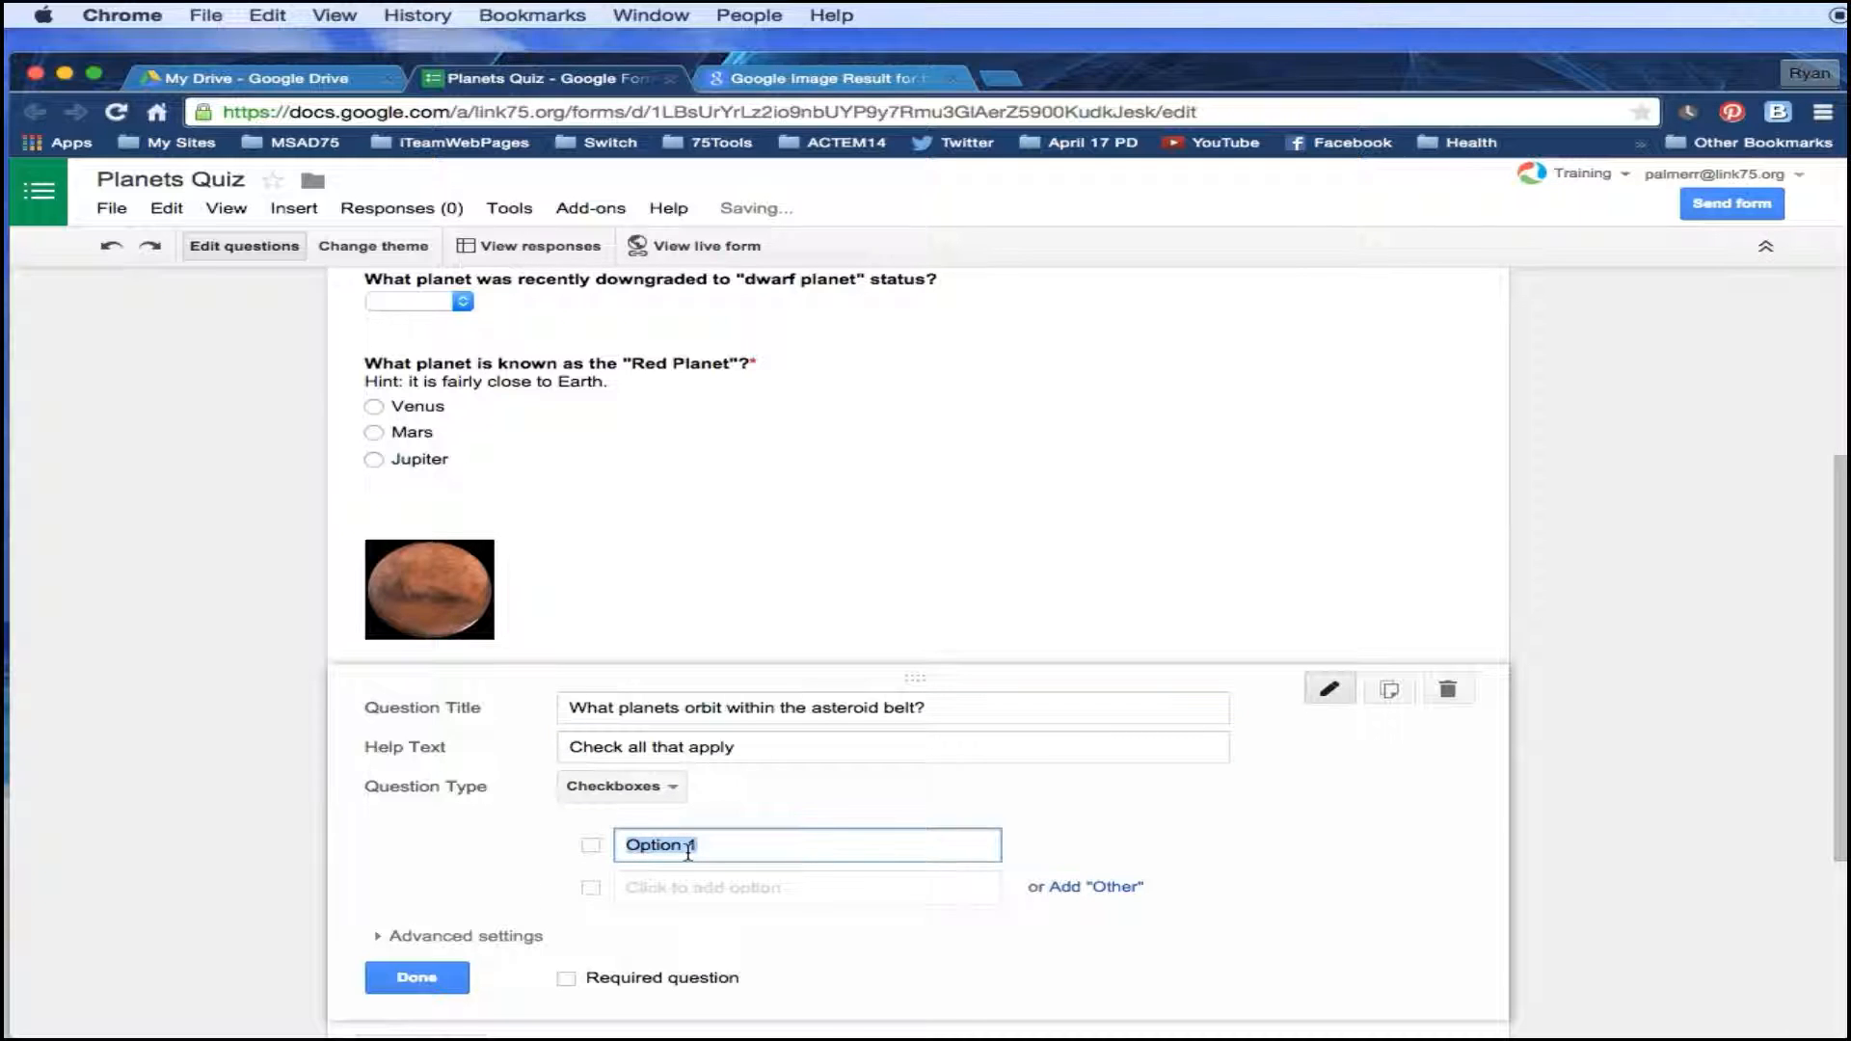
scroll(688, 853, "down", 3)
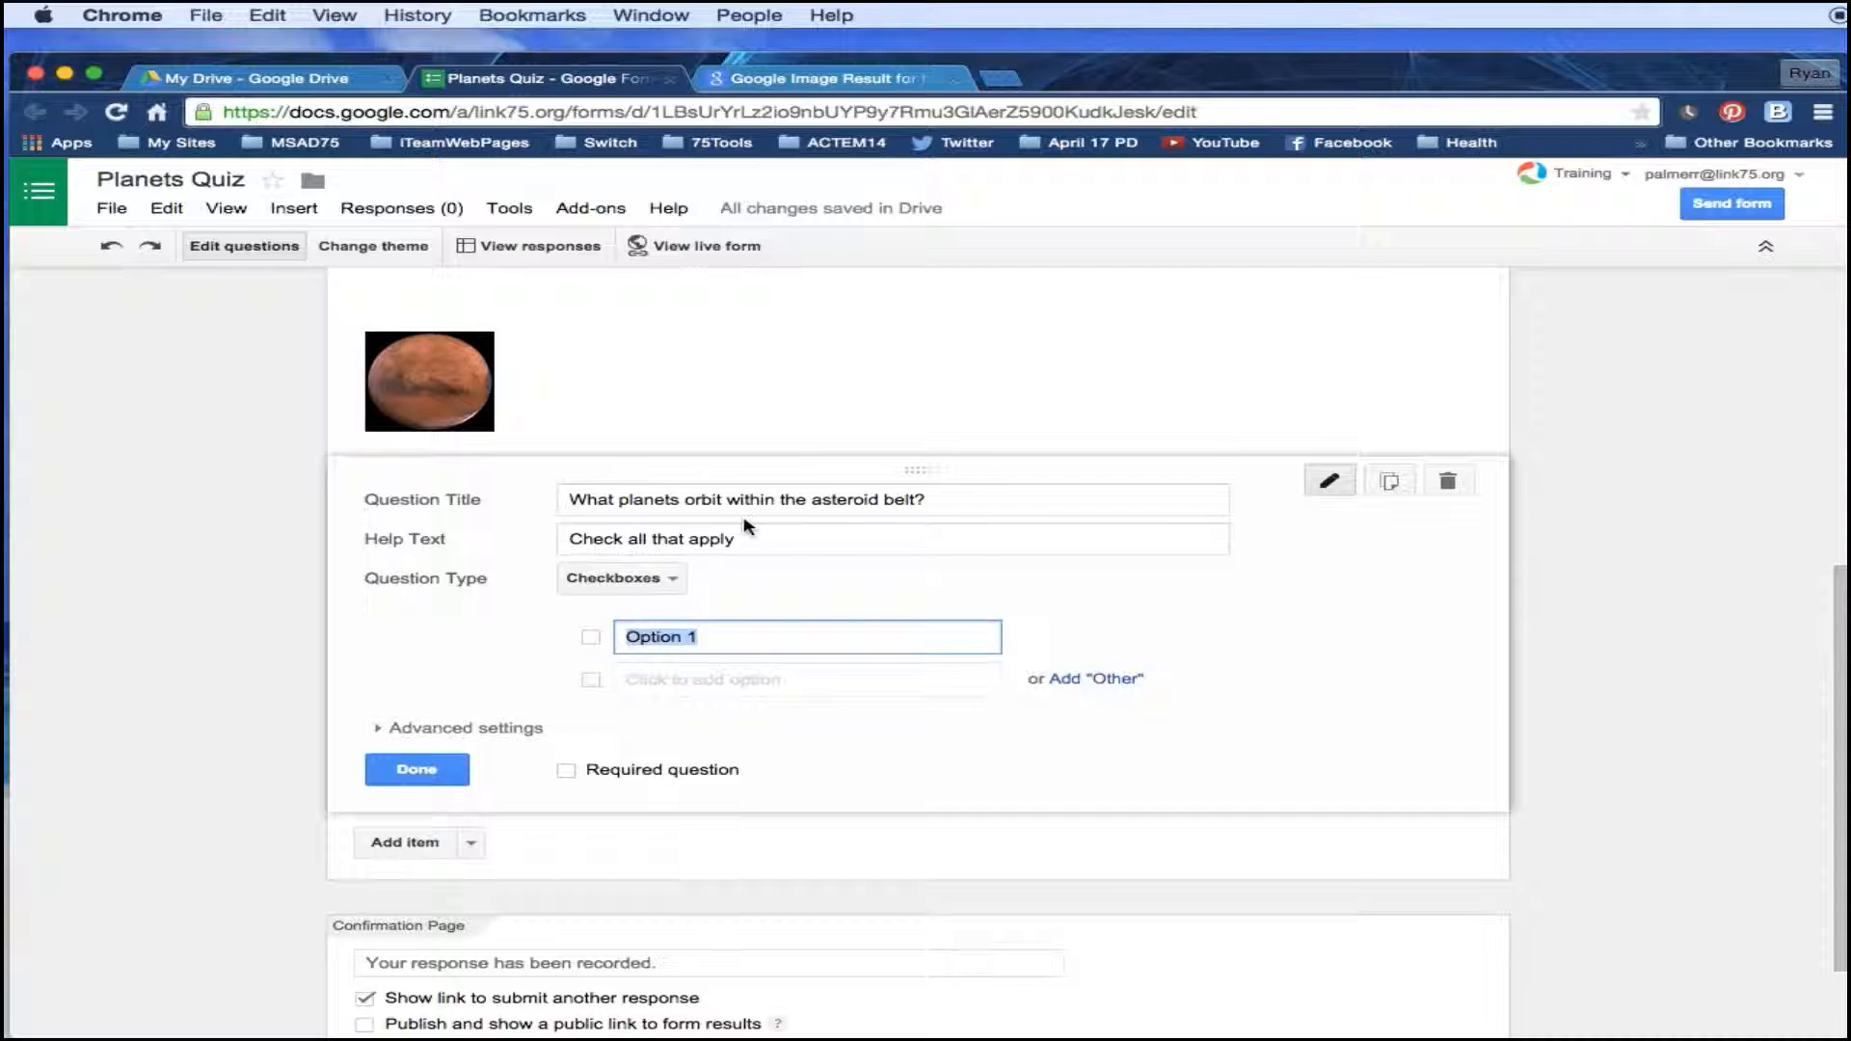
type("Mercury")
key("Return")
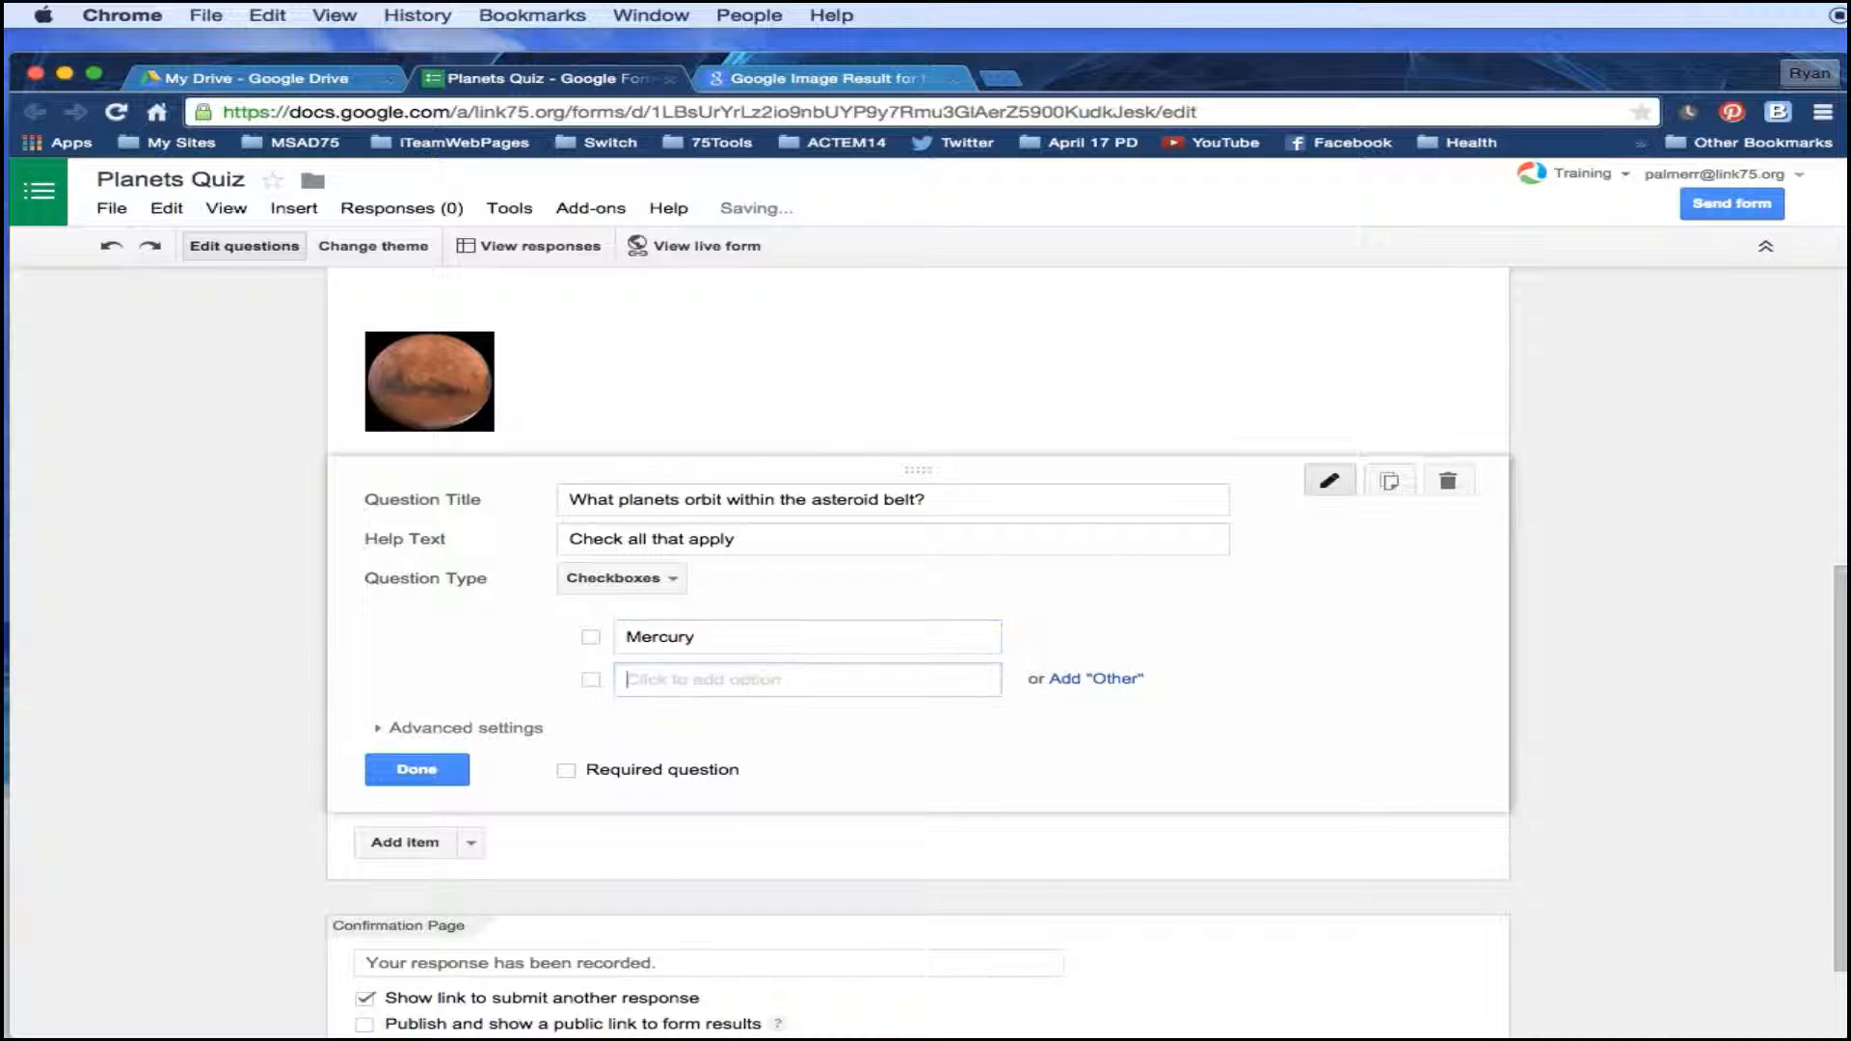
type("Venus")
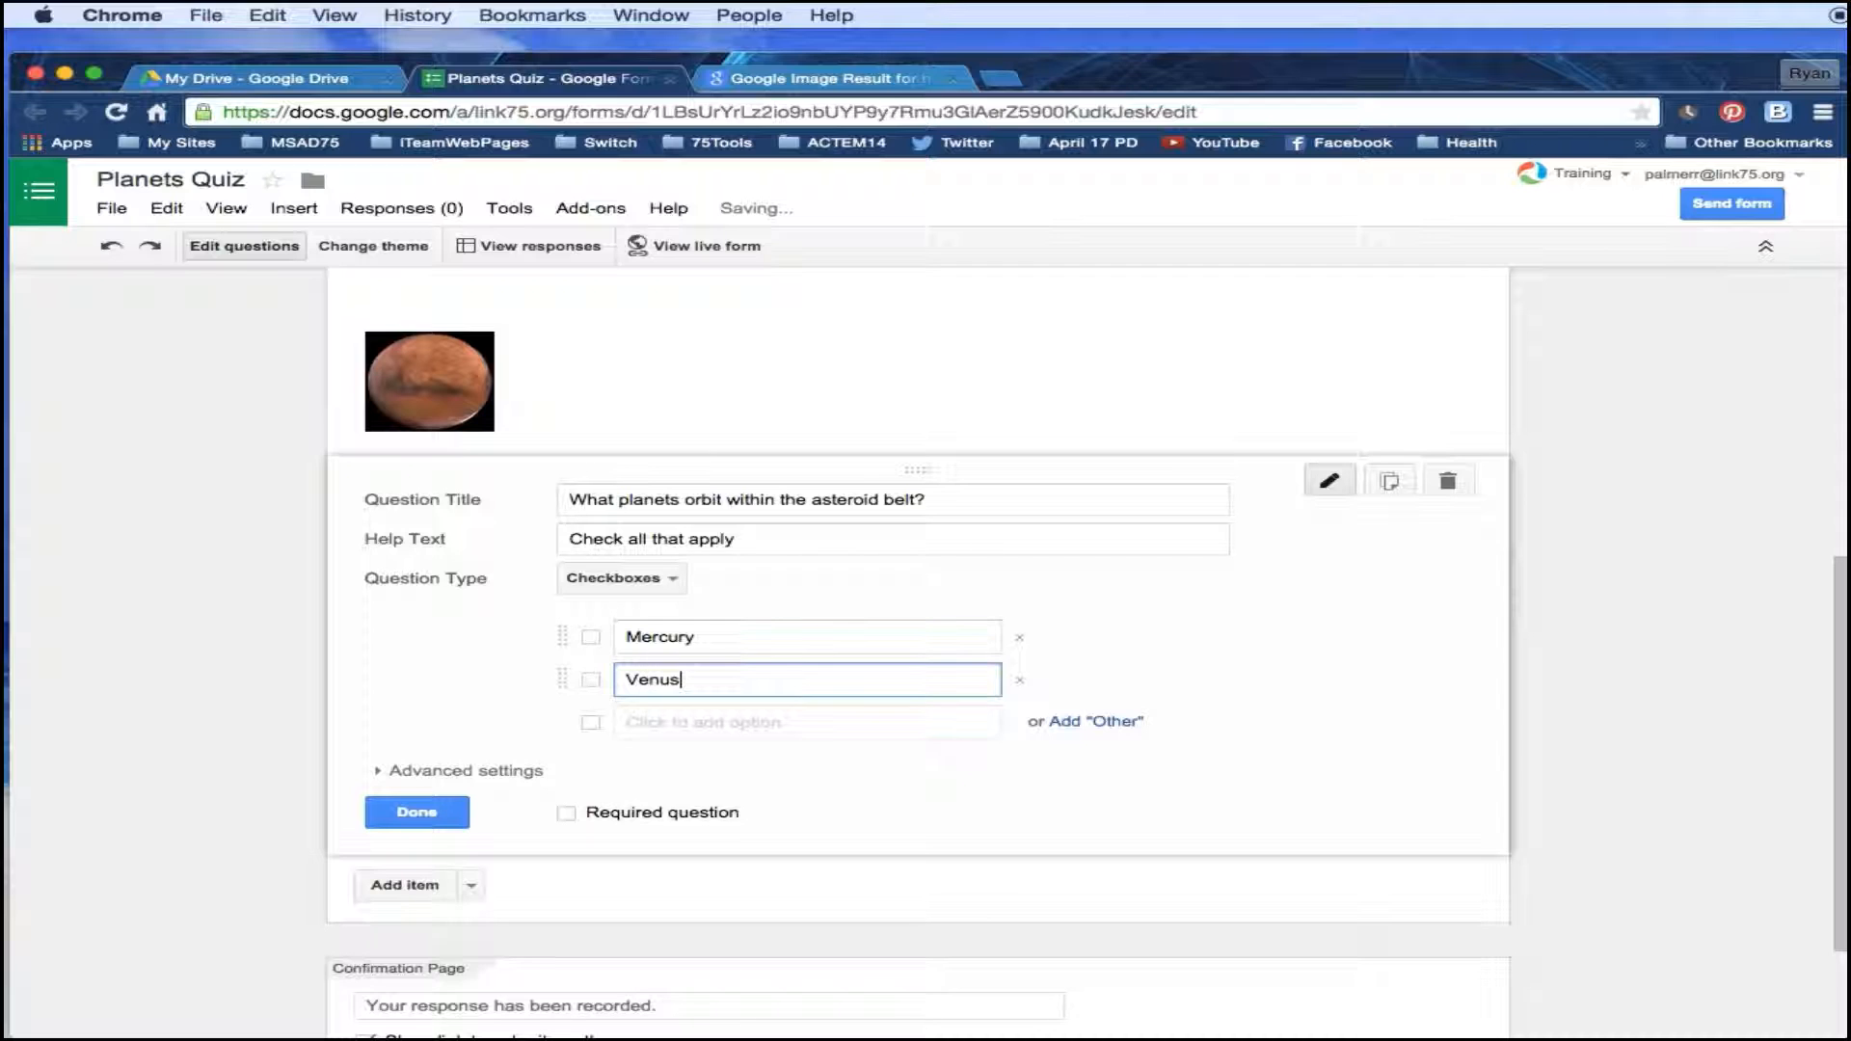
key("Tab")
key("Tab")
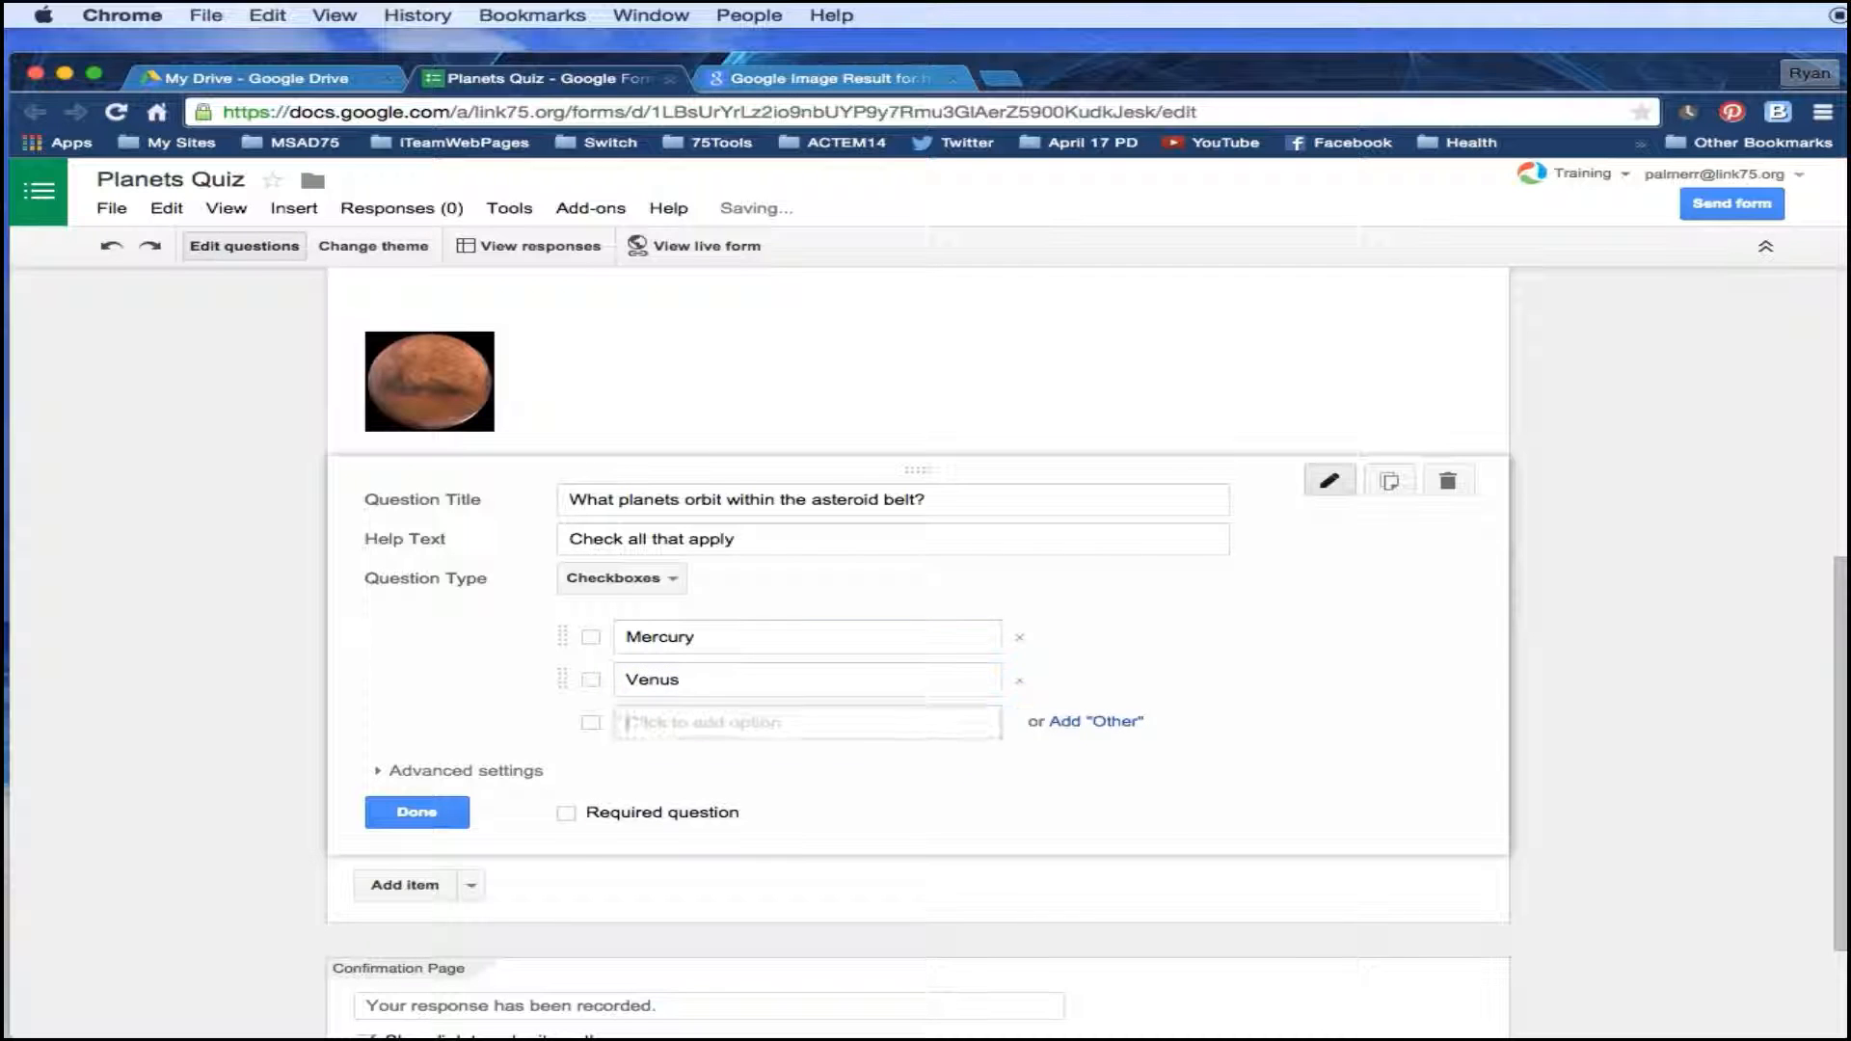
type("Earth")
key("Tab")
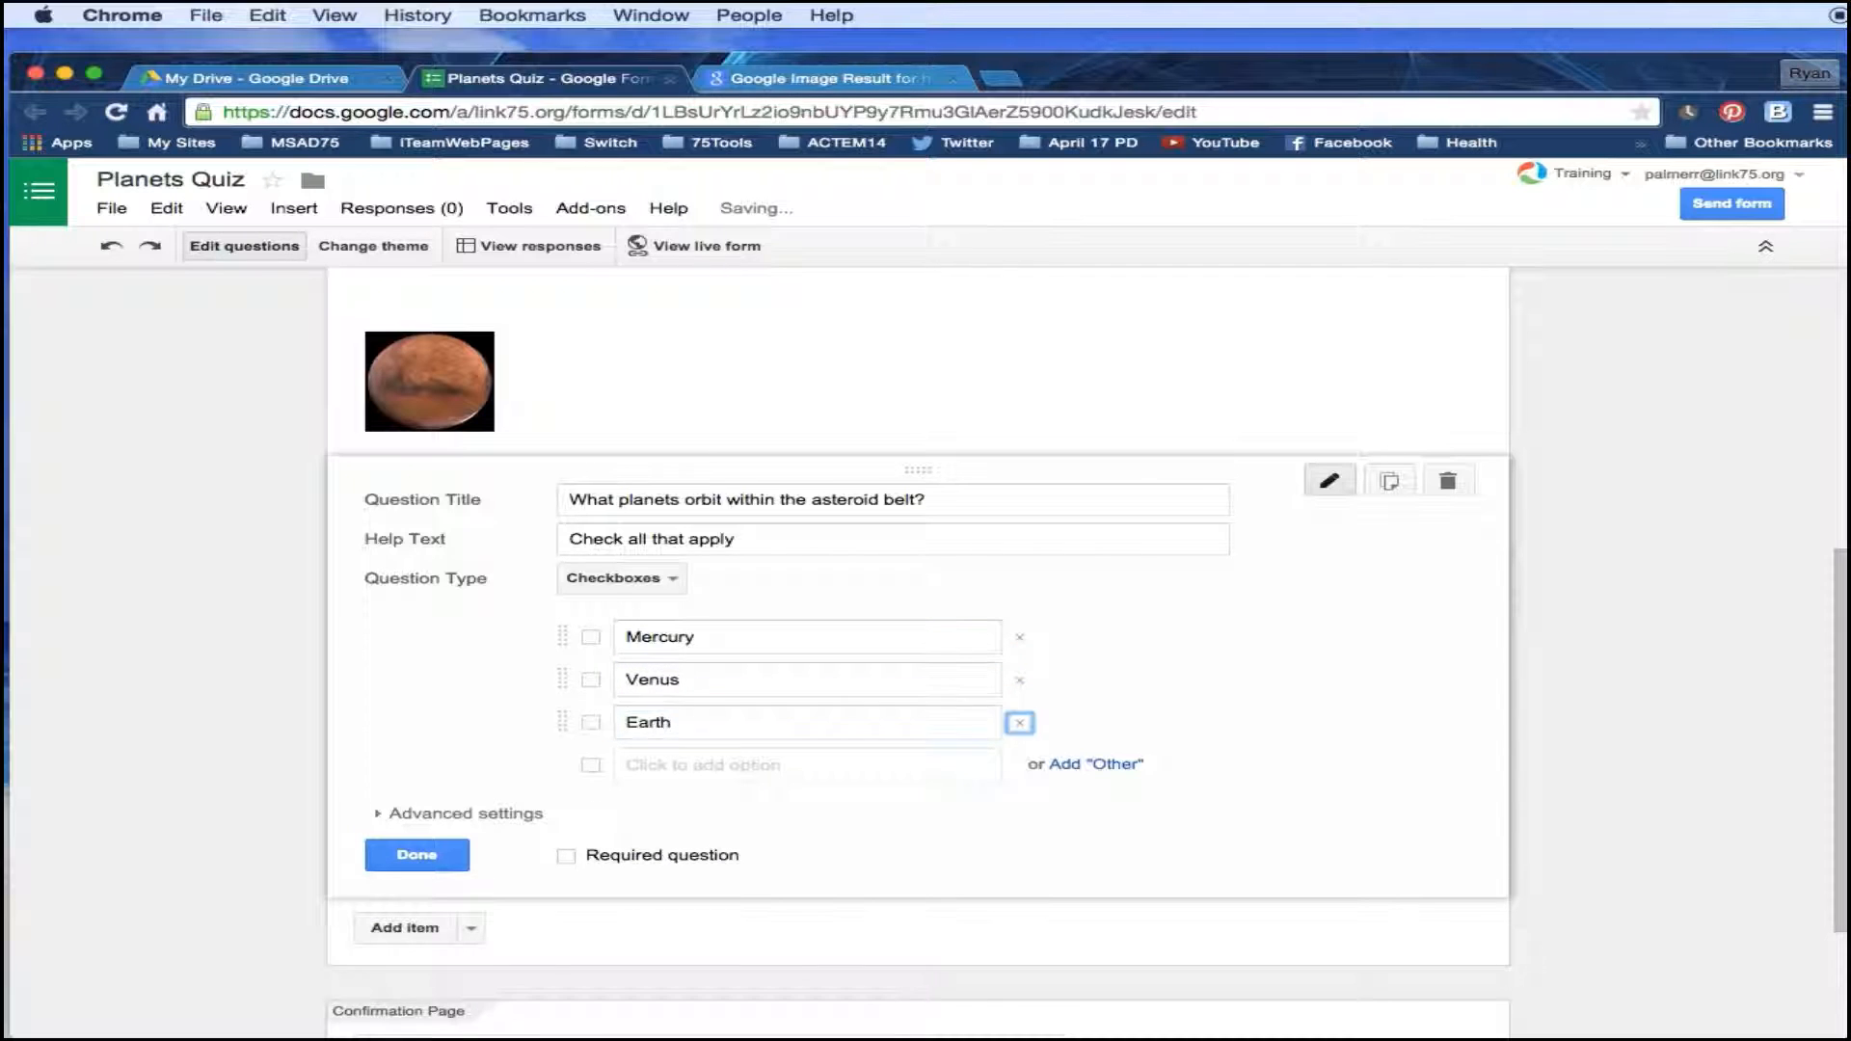
key("Tab")
type("Mars")
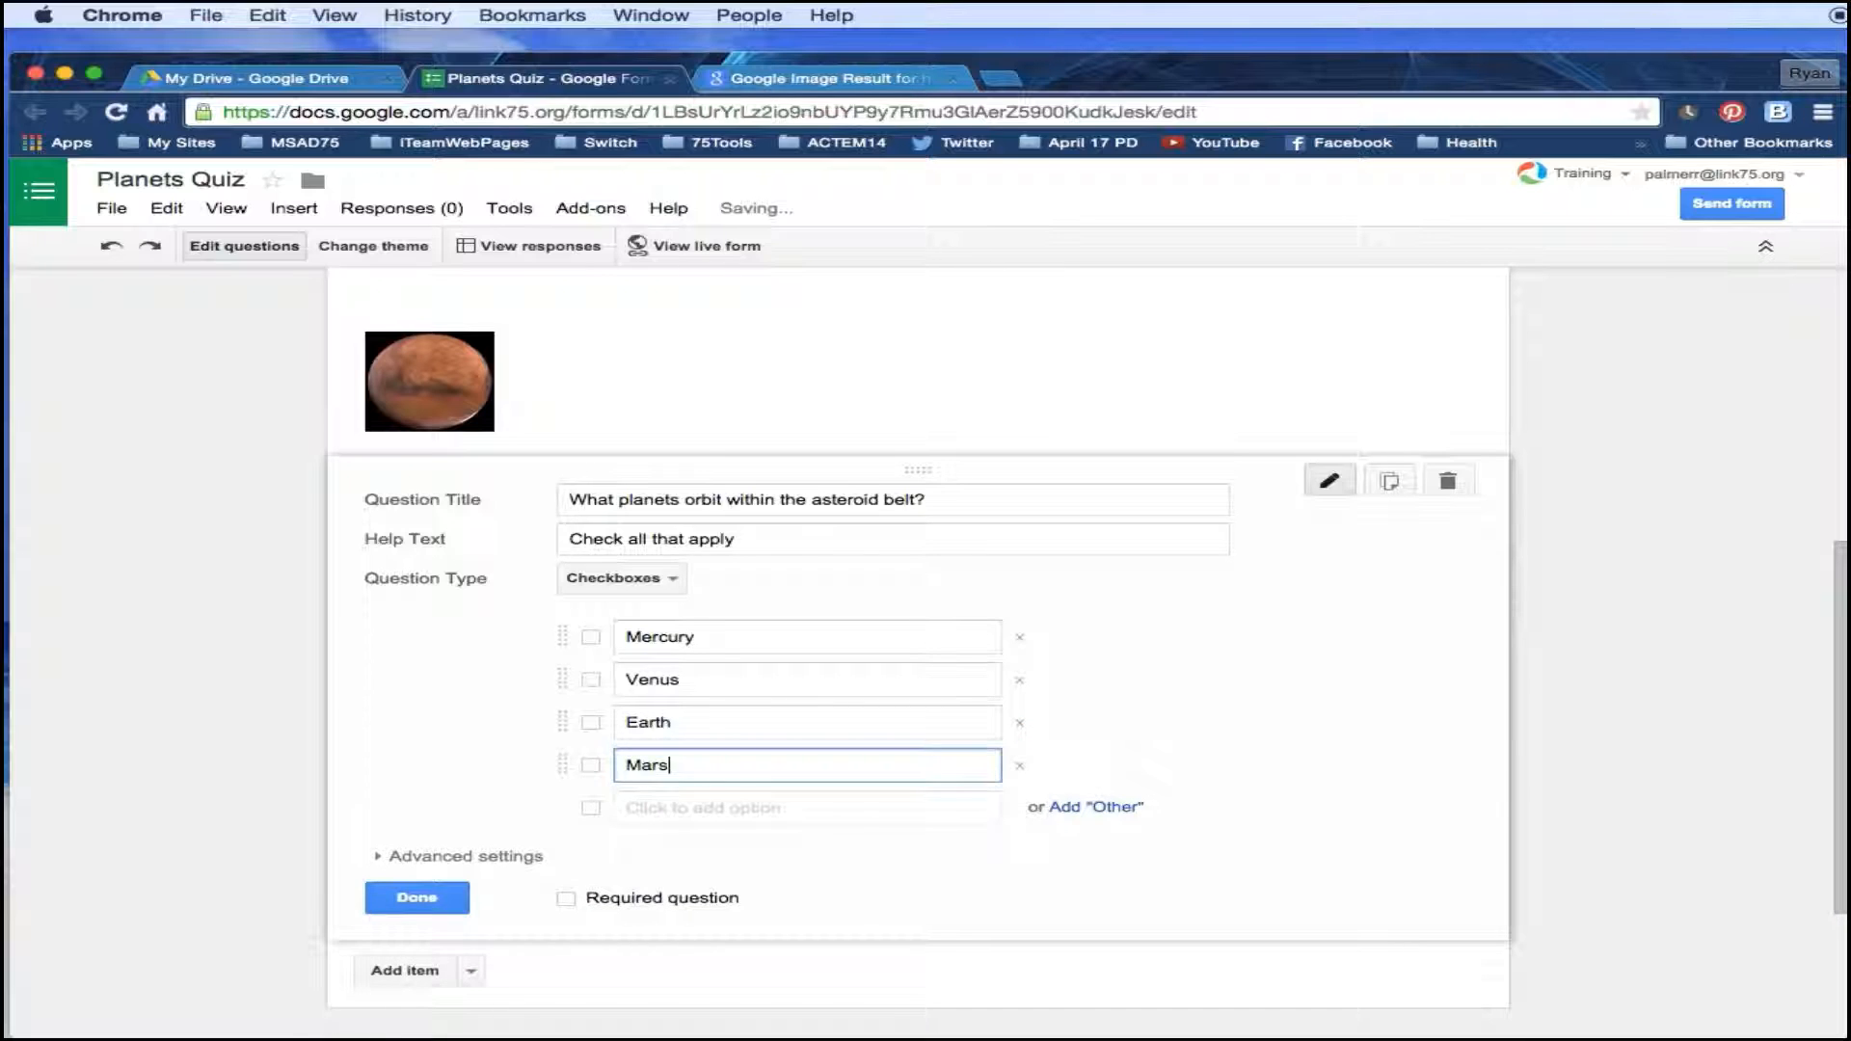
Add Jupiter, Saturn, Uranus and Neptune as the remaining checkbox options of the asteroid belt question.
key("Tab")
key("Tab")
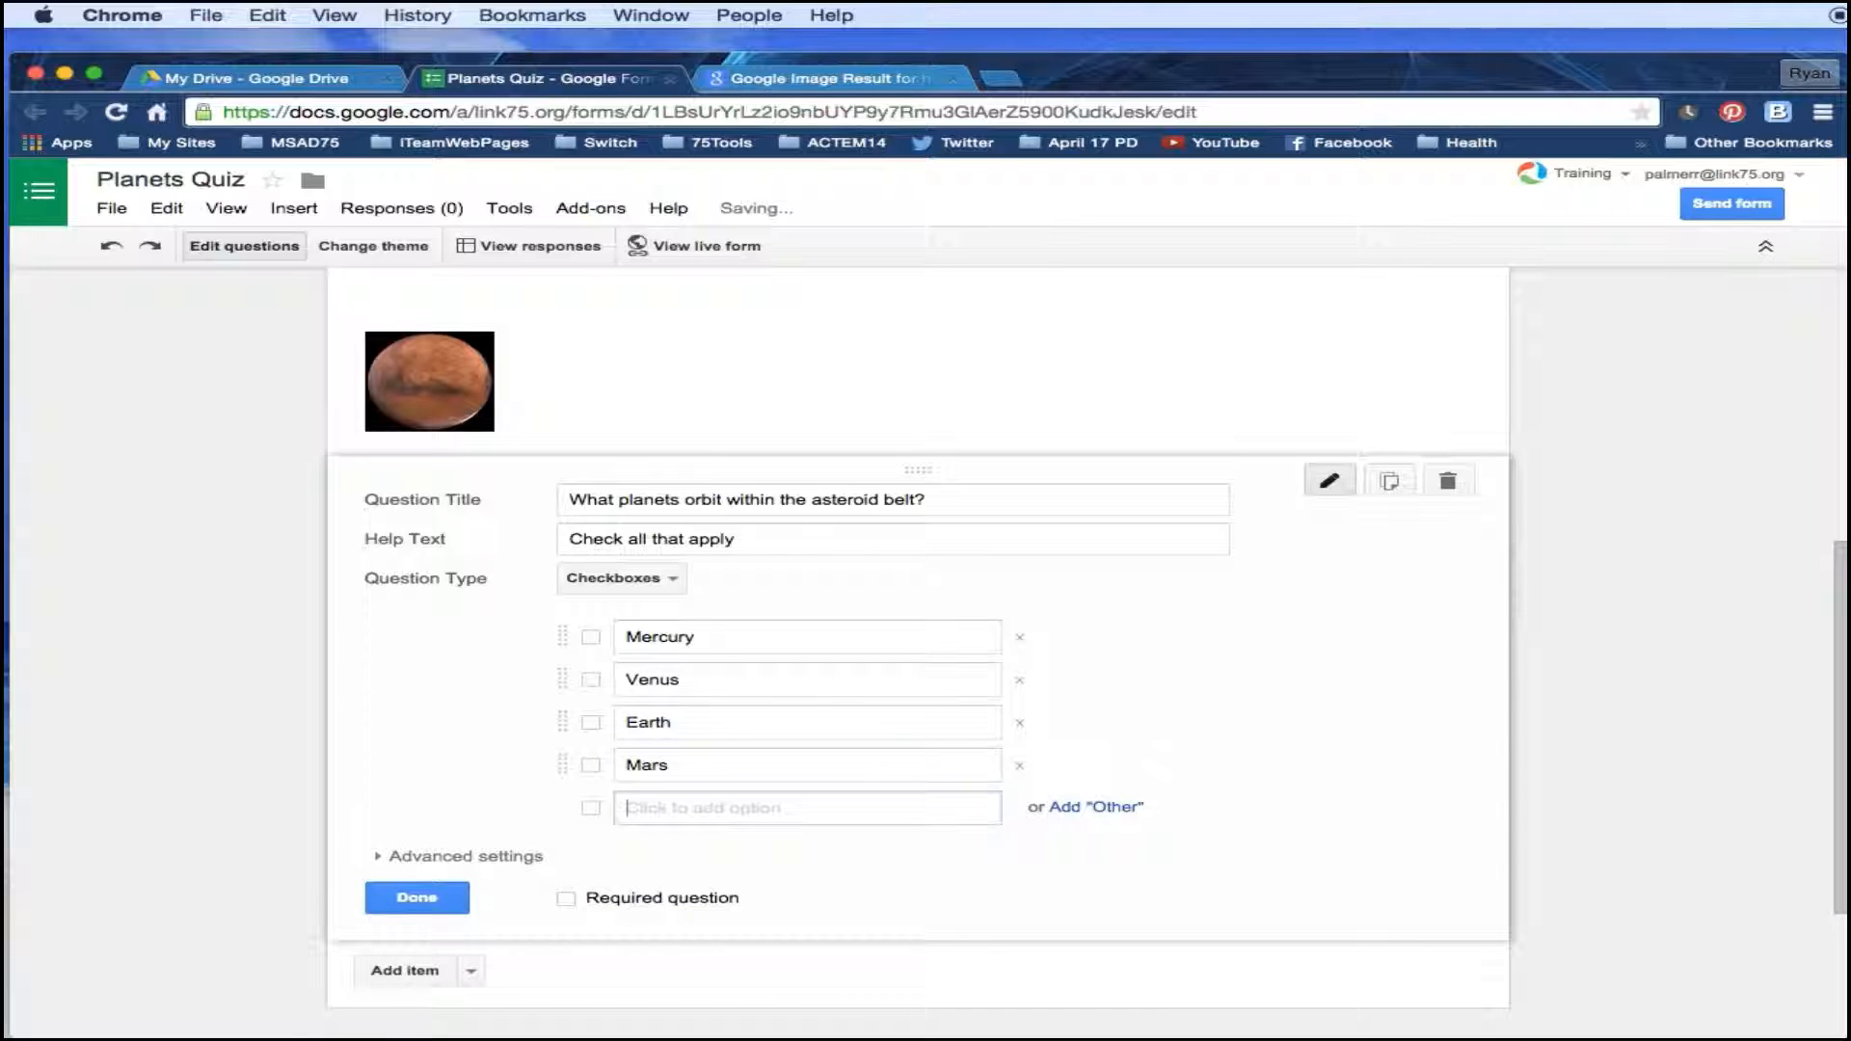
type("Sa")
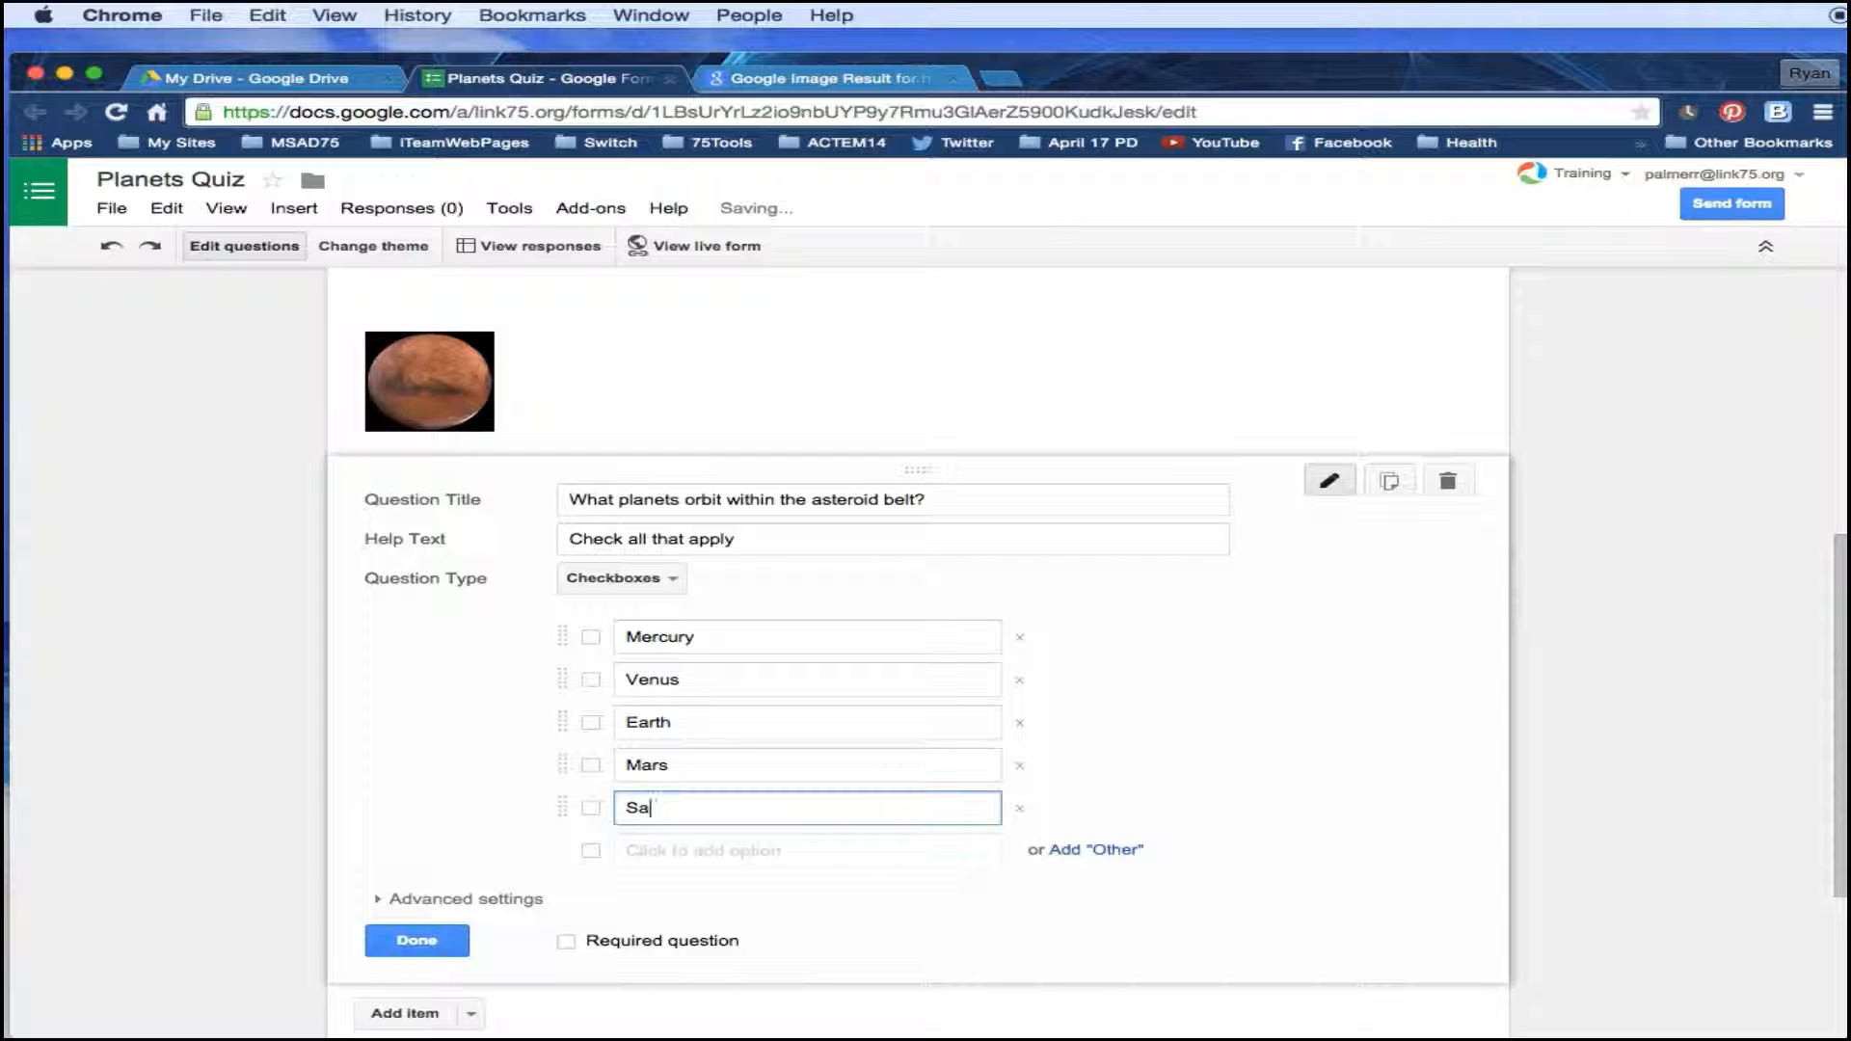
type("tu")
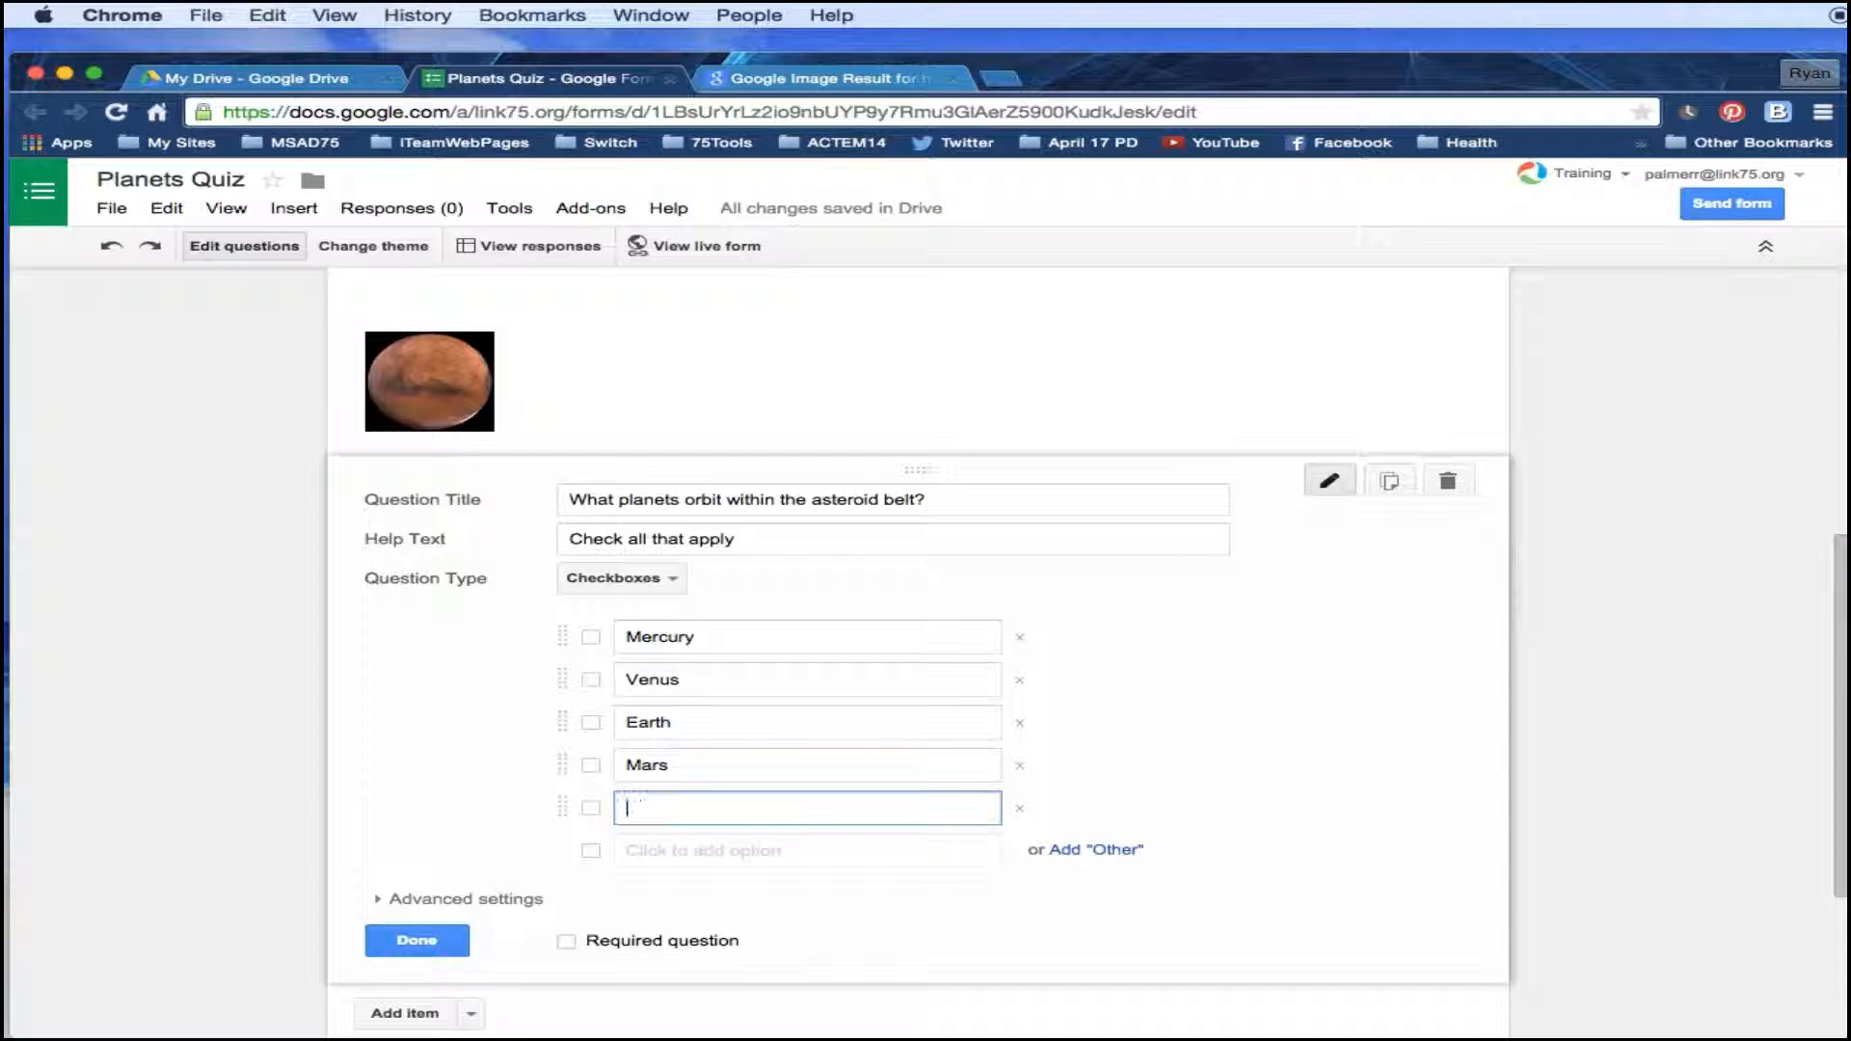
type("Jupiter")
key("Return")
type("Saturn")
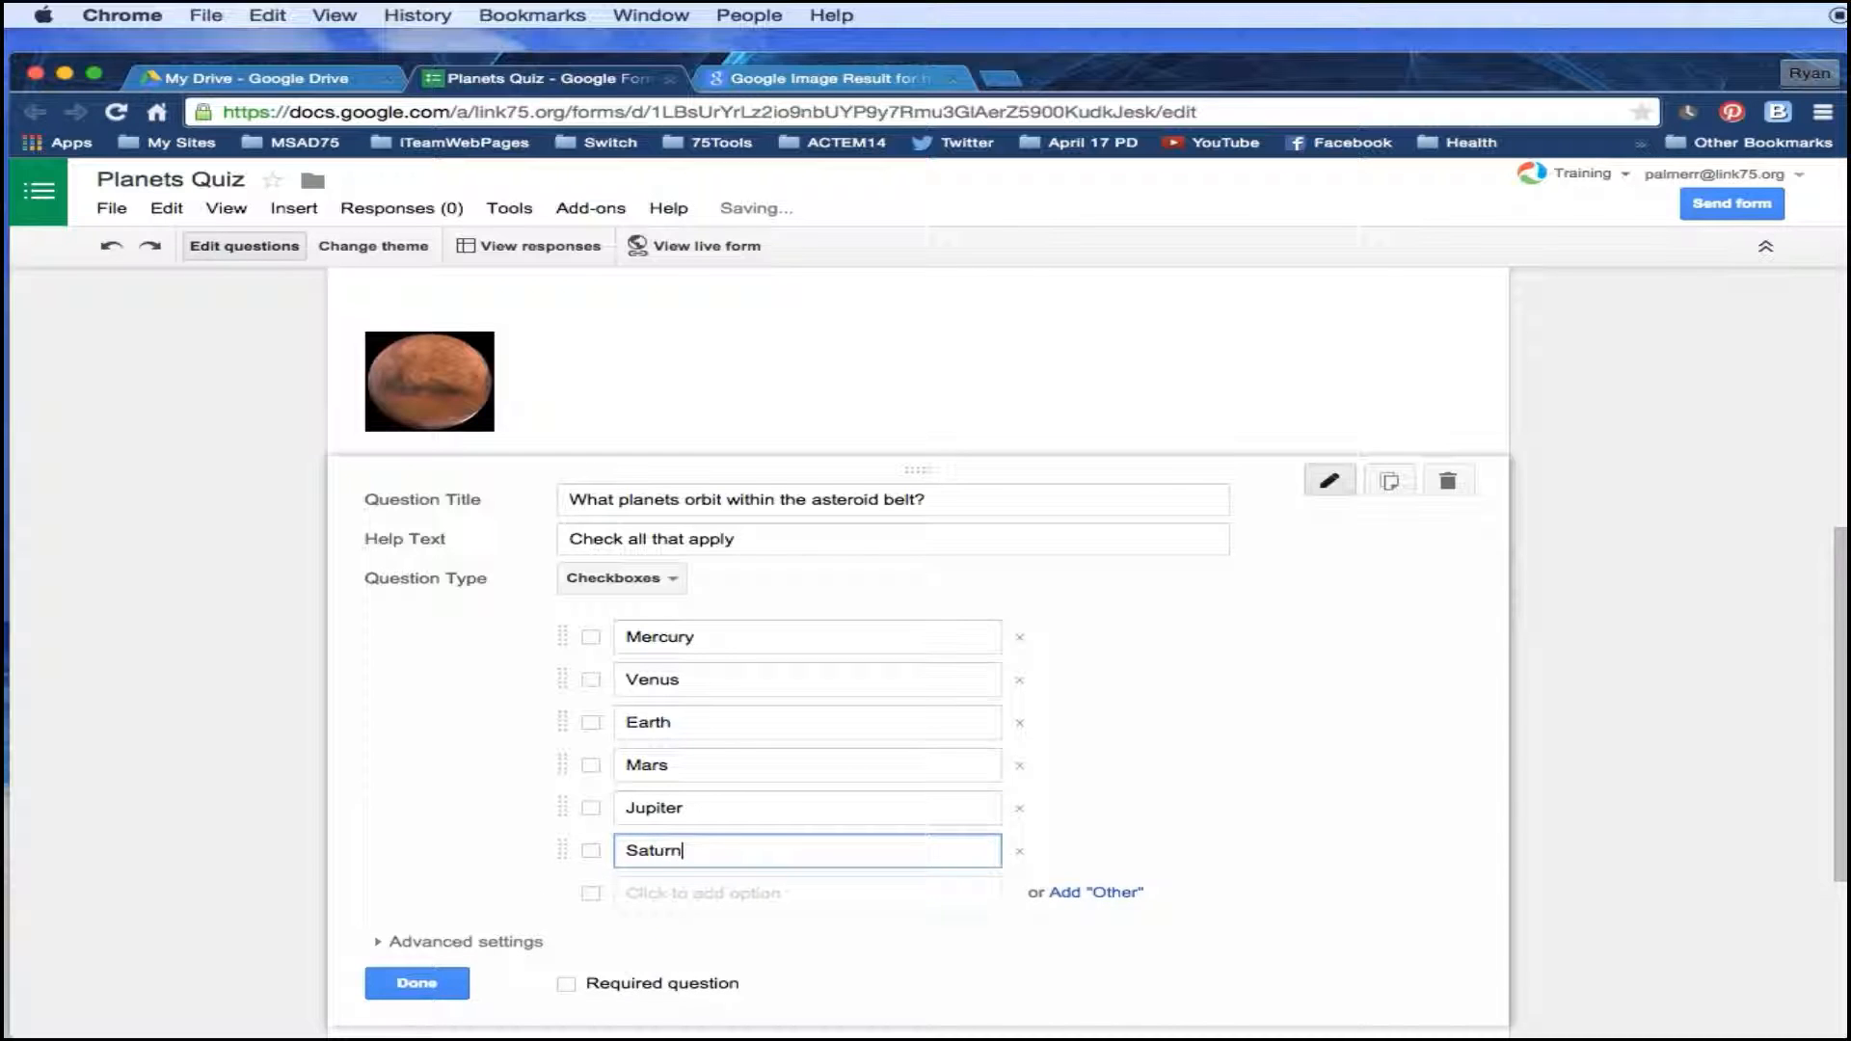
key("Return")
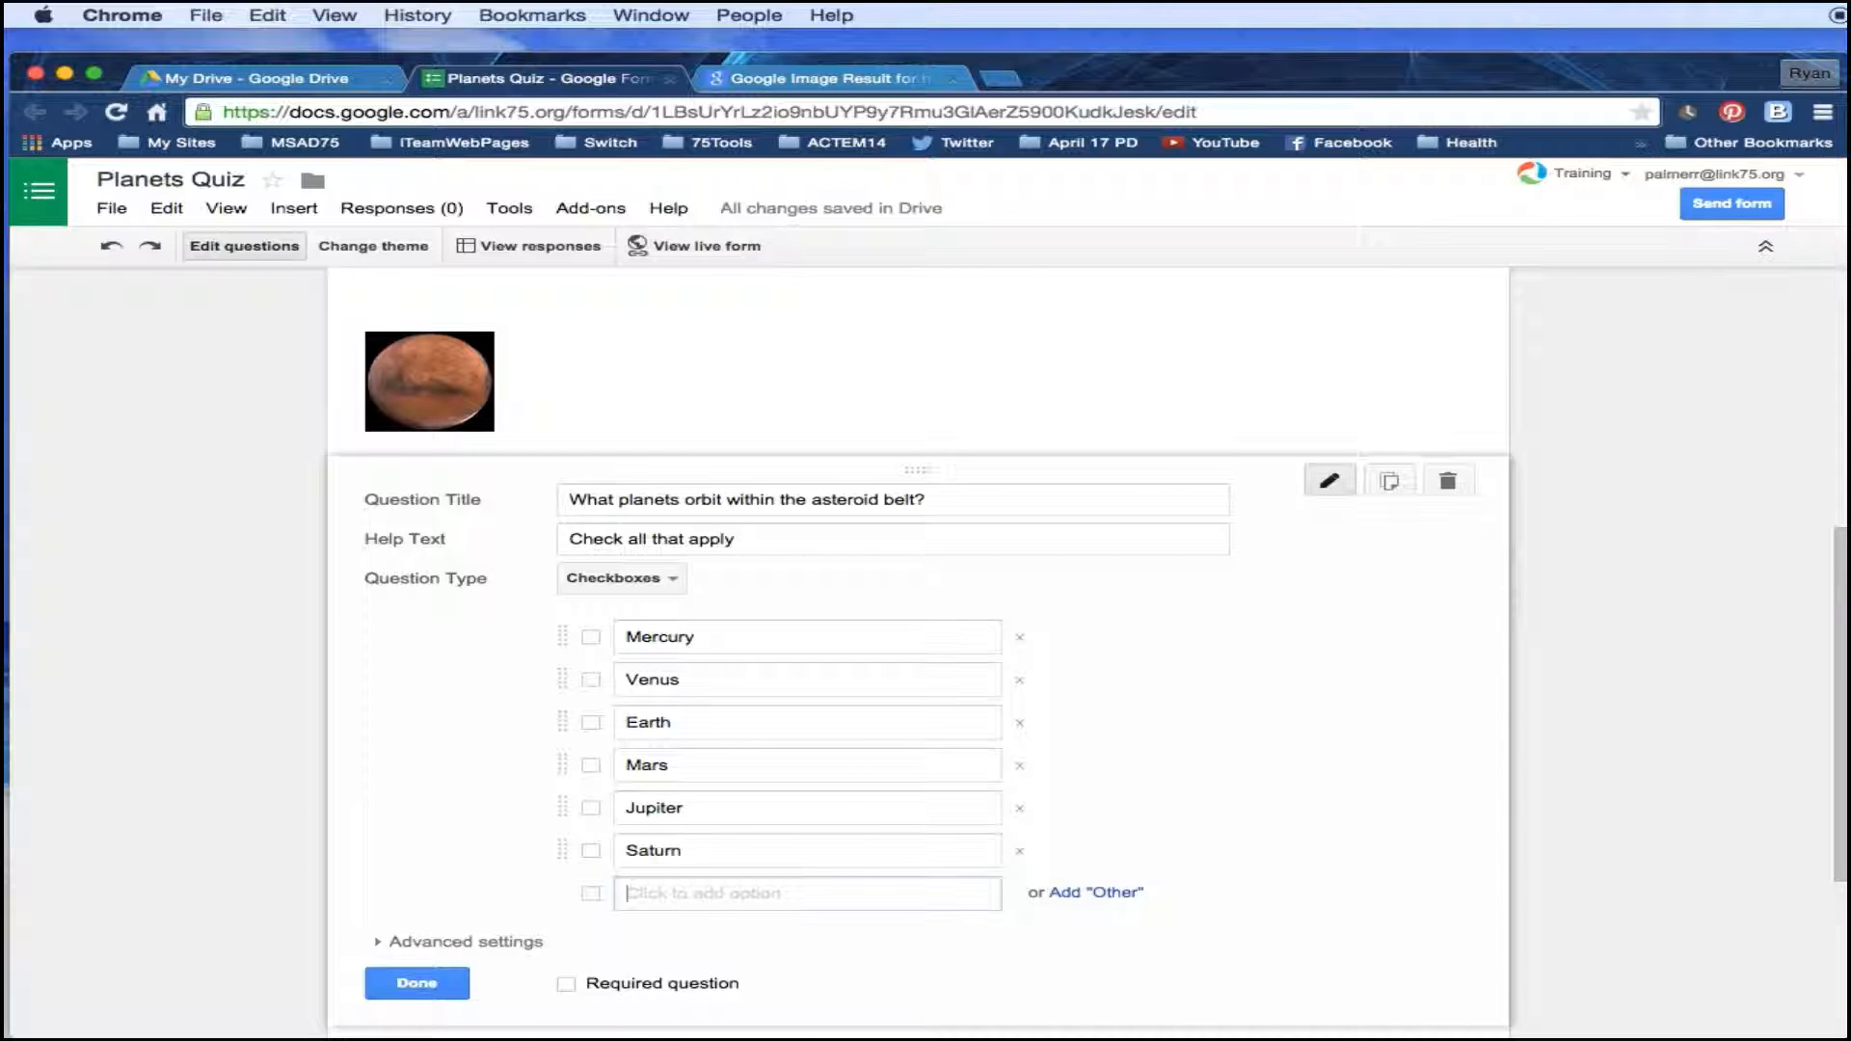
type("Uranu")
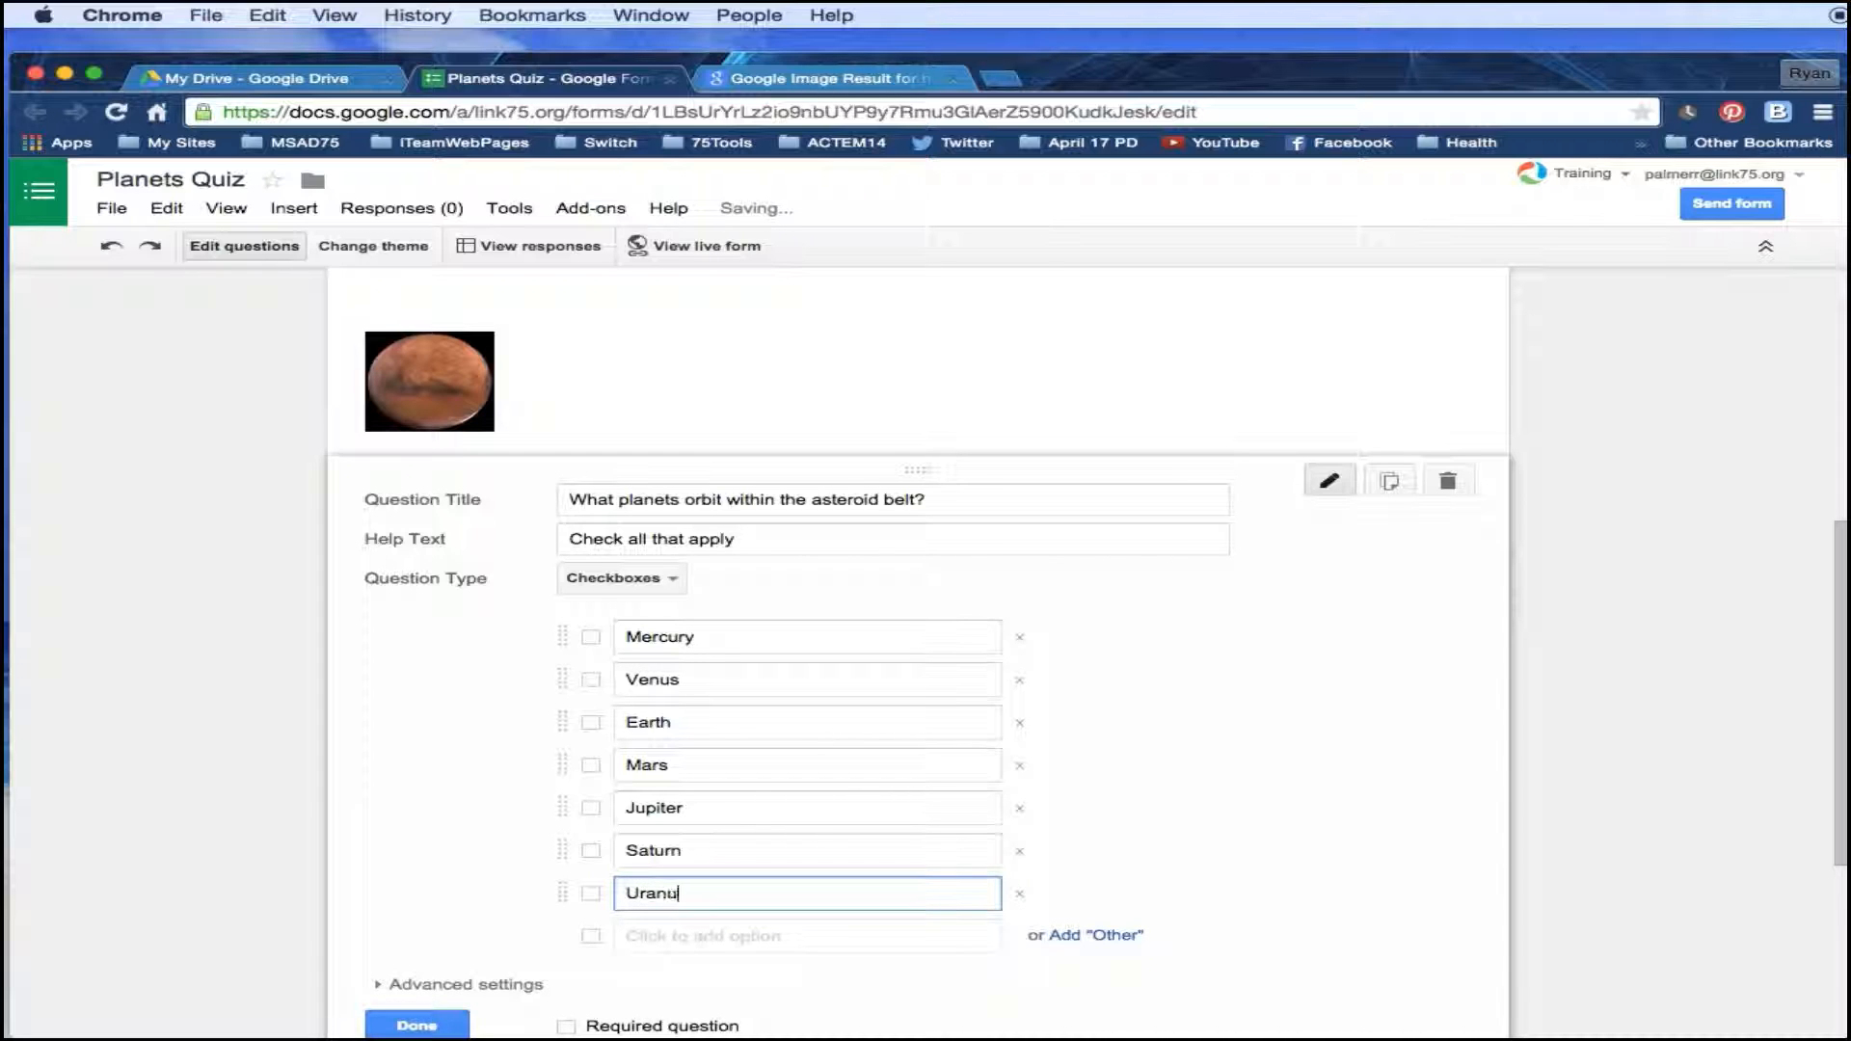
type("s")
key("Tab")
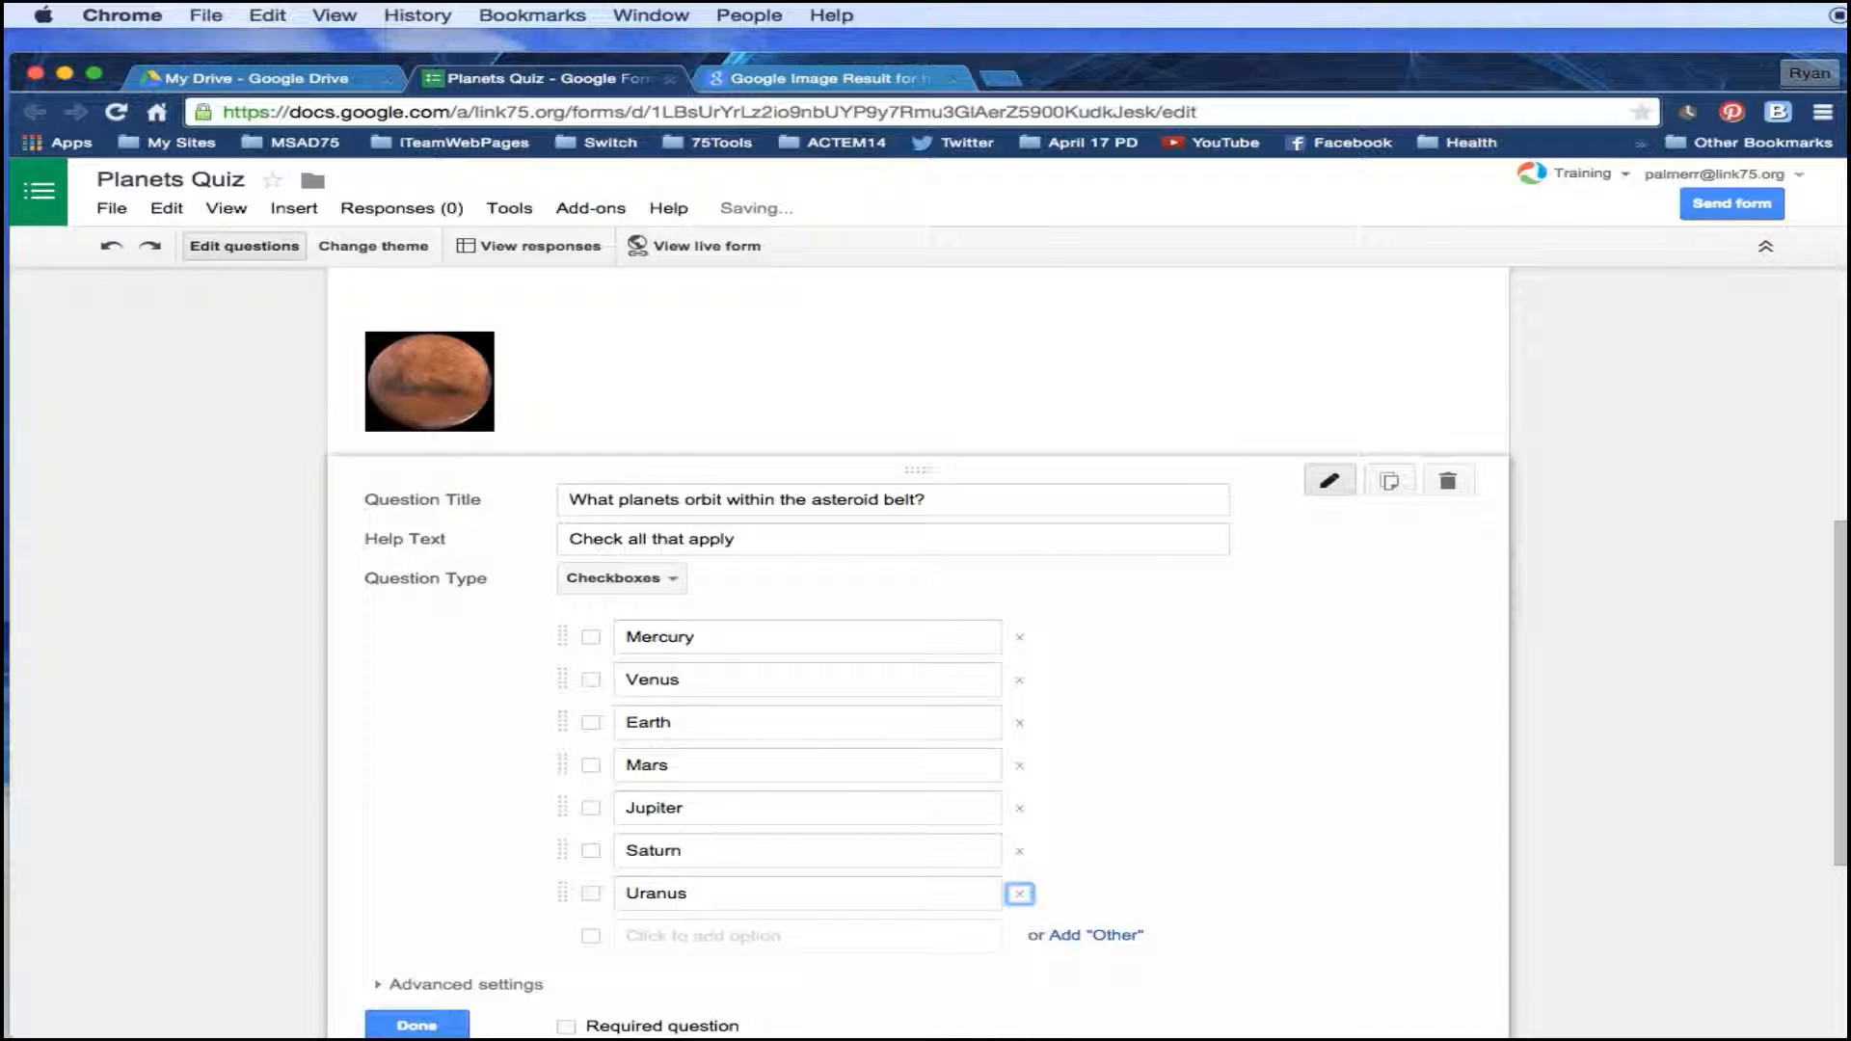
key("Tab")
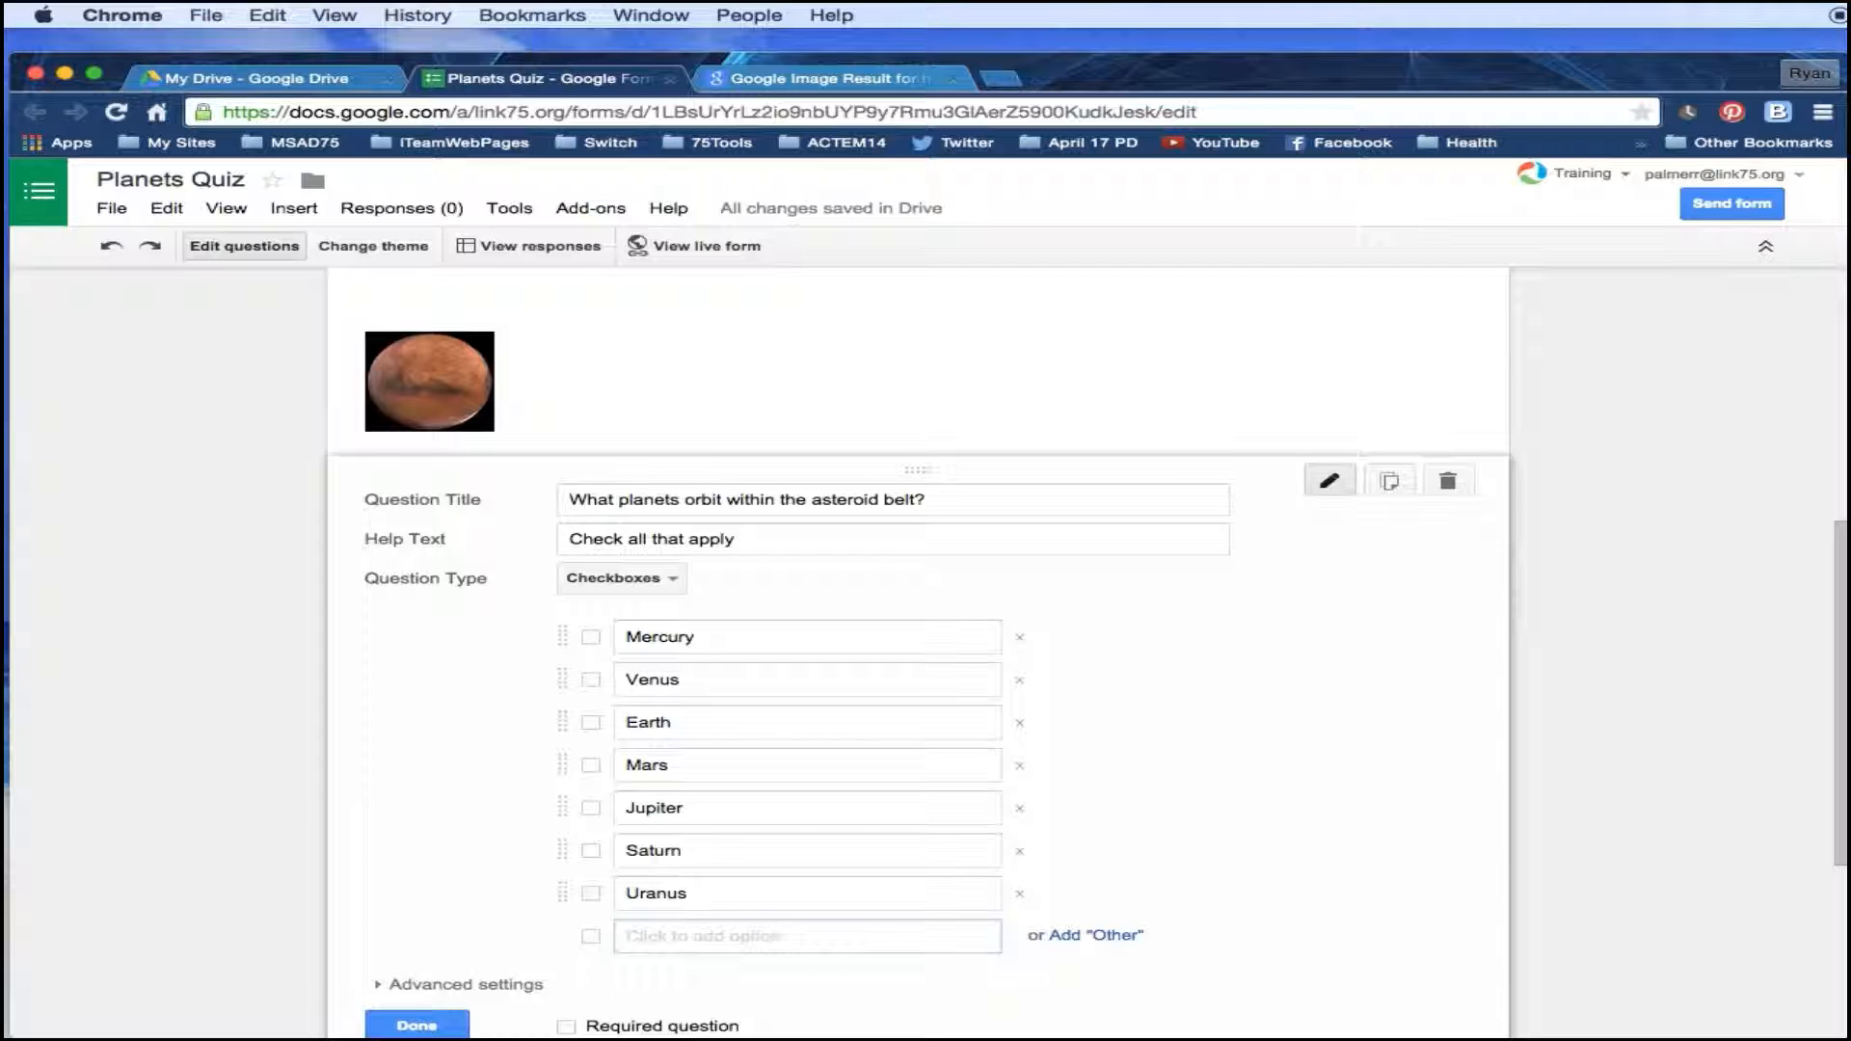
type("Neptune")
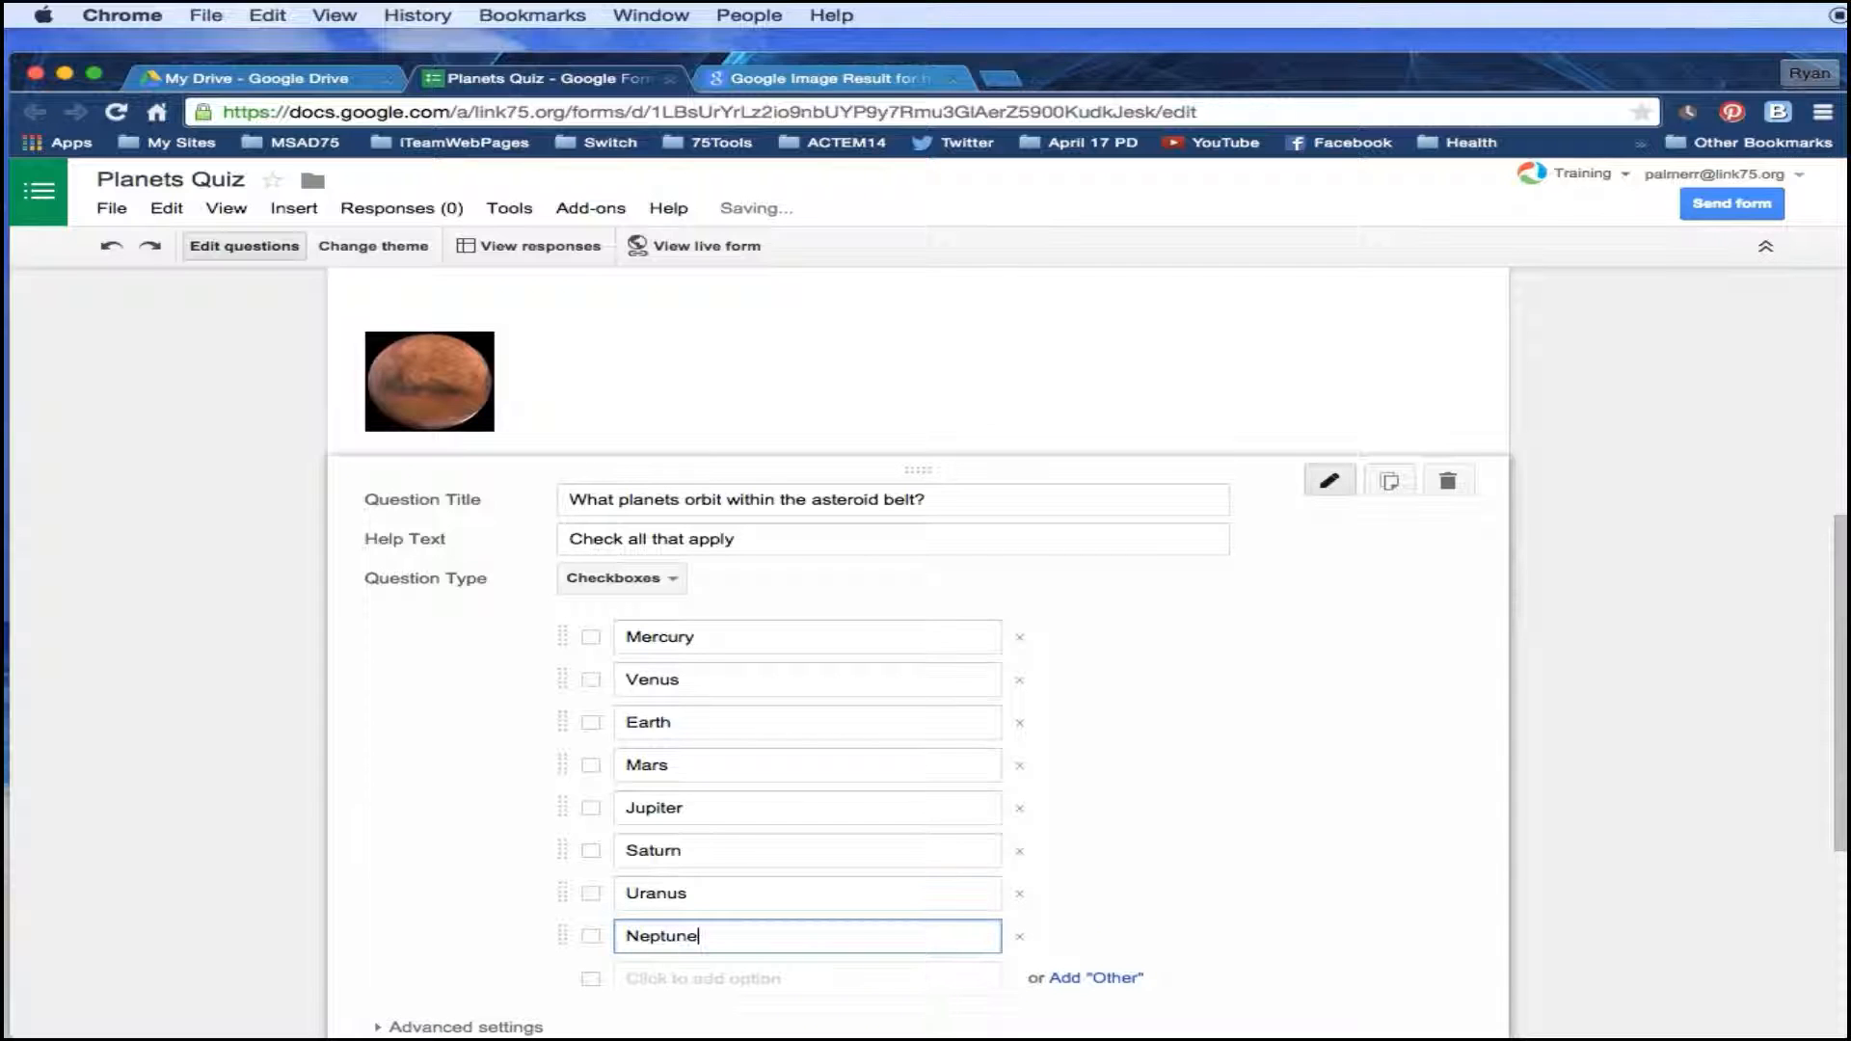
Make the asteroid belt question required and finish editing it.
left_click(429, 849)
scroll(432, 839, "down", 5)
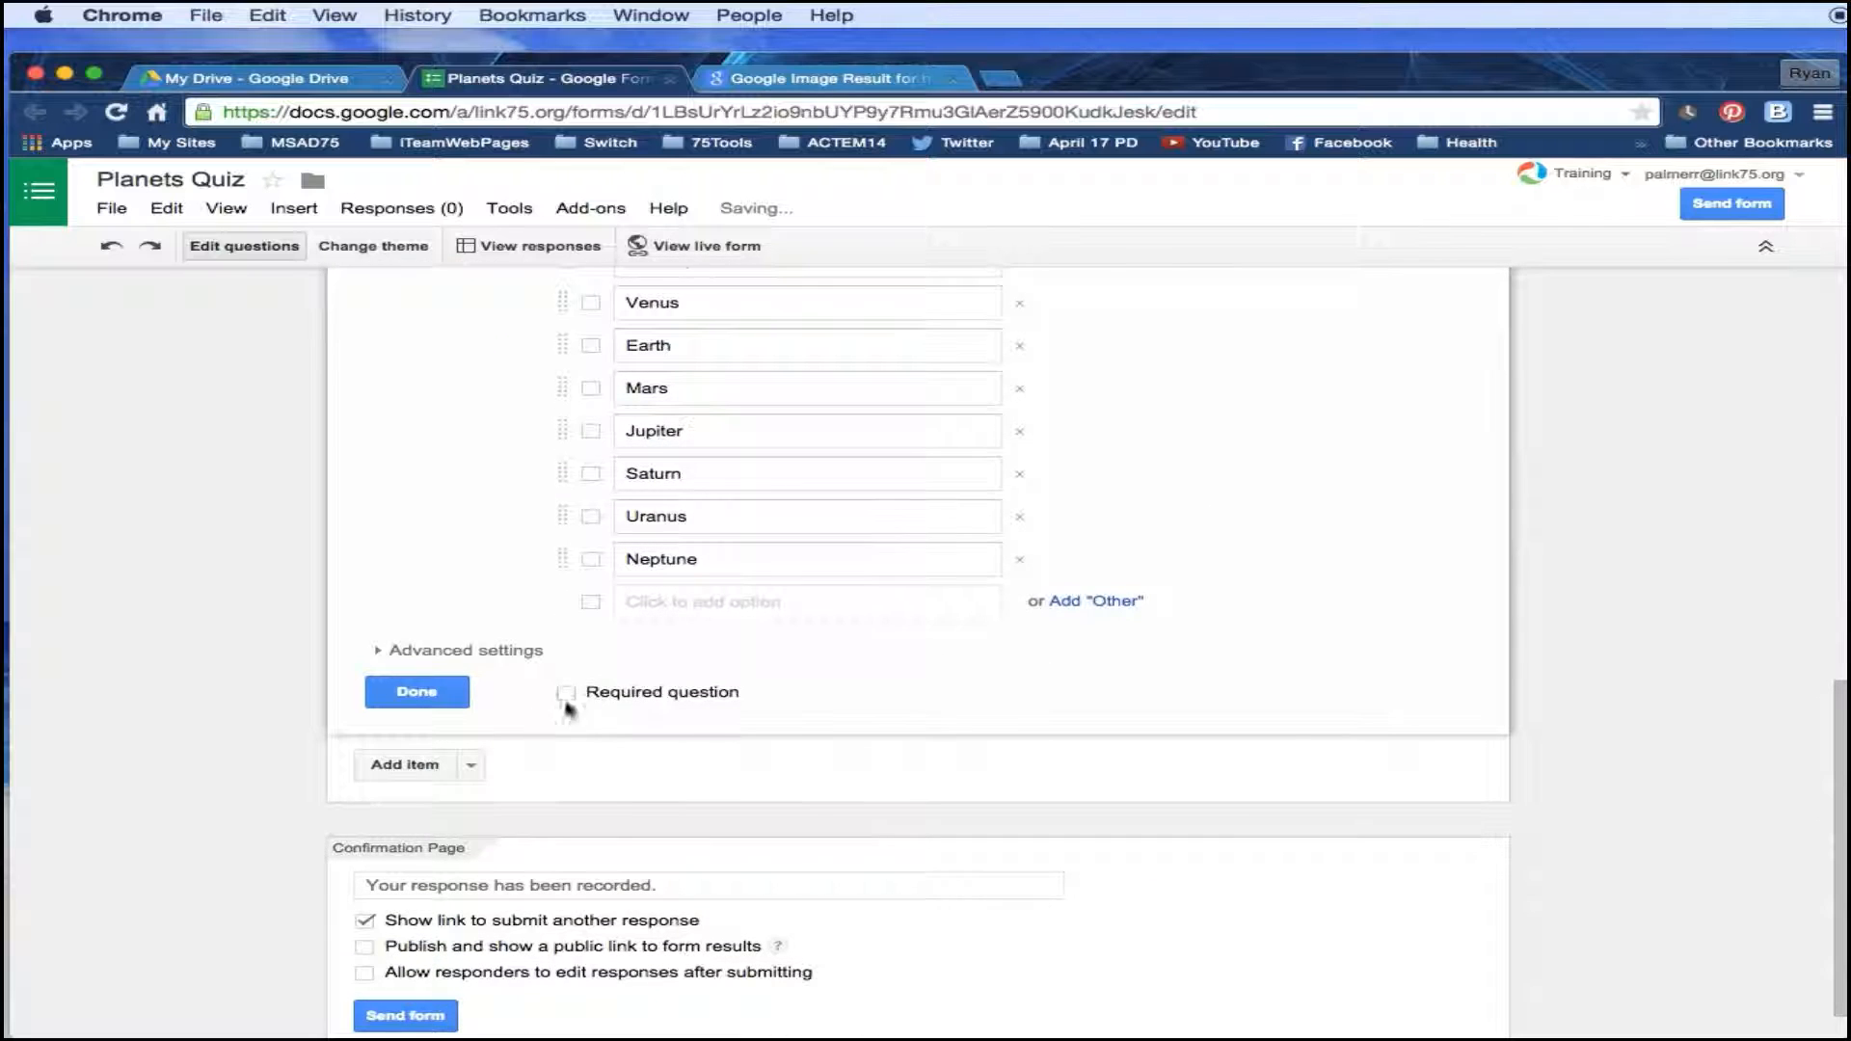
left_click(567, 693)
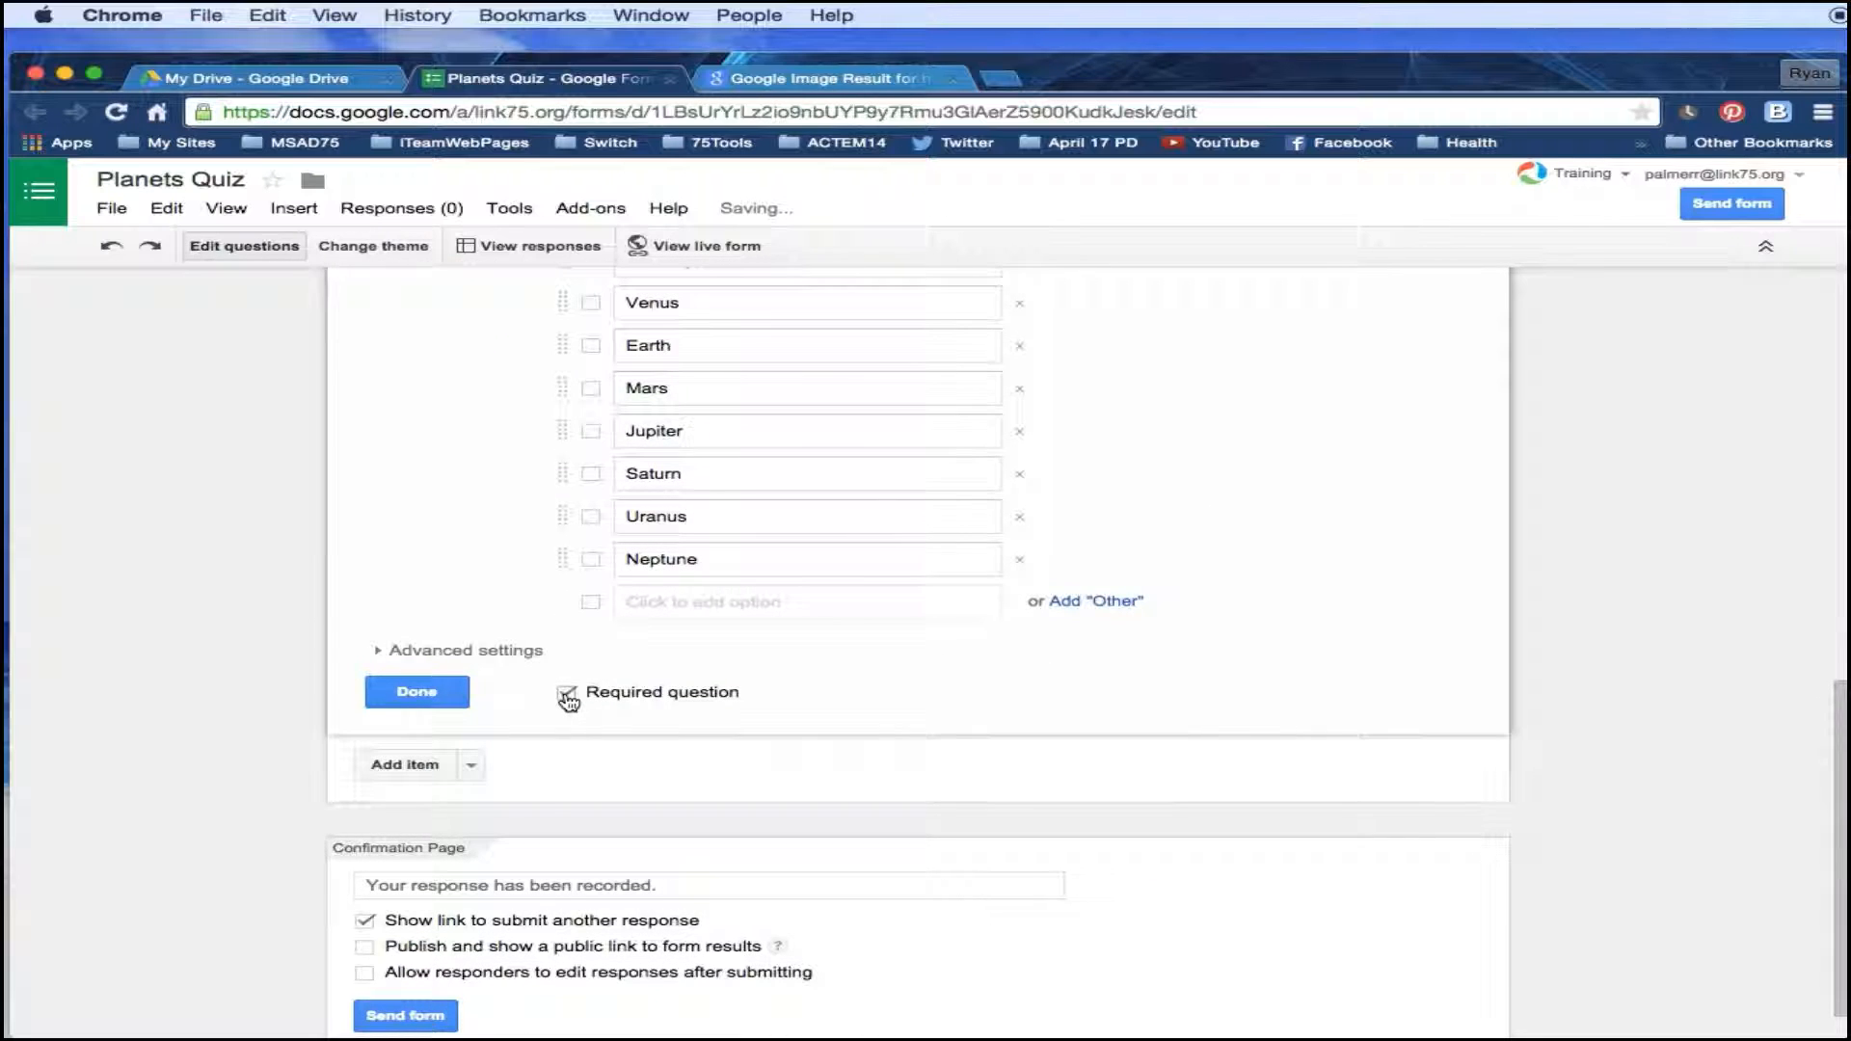
left_click(416, 692)
Make the dwarf planet question required and finish editing it.
scroll(431, 696, "up", 4)
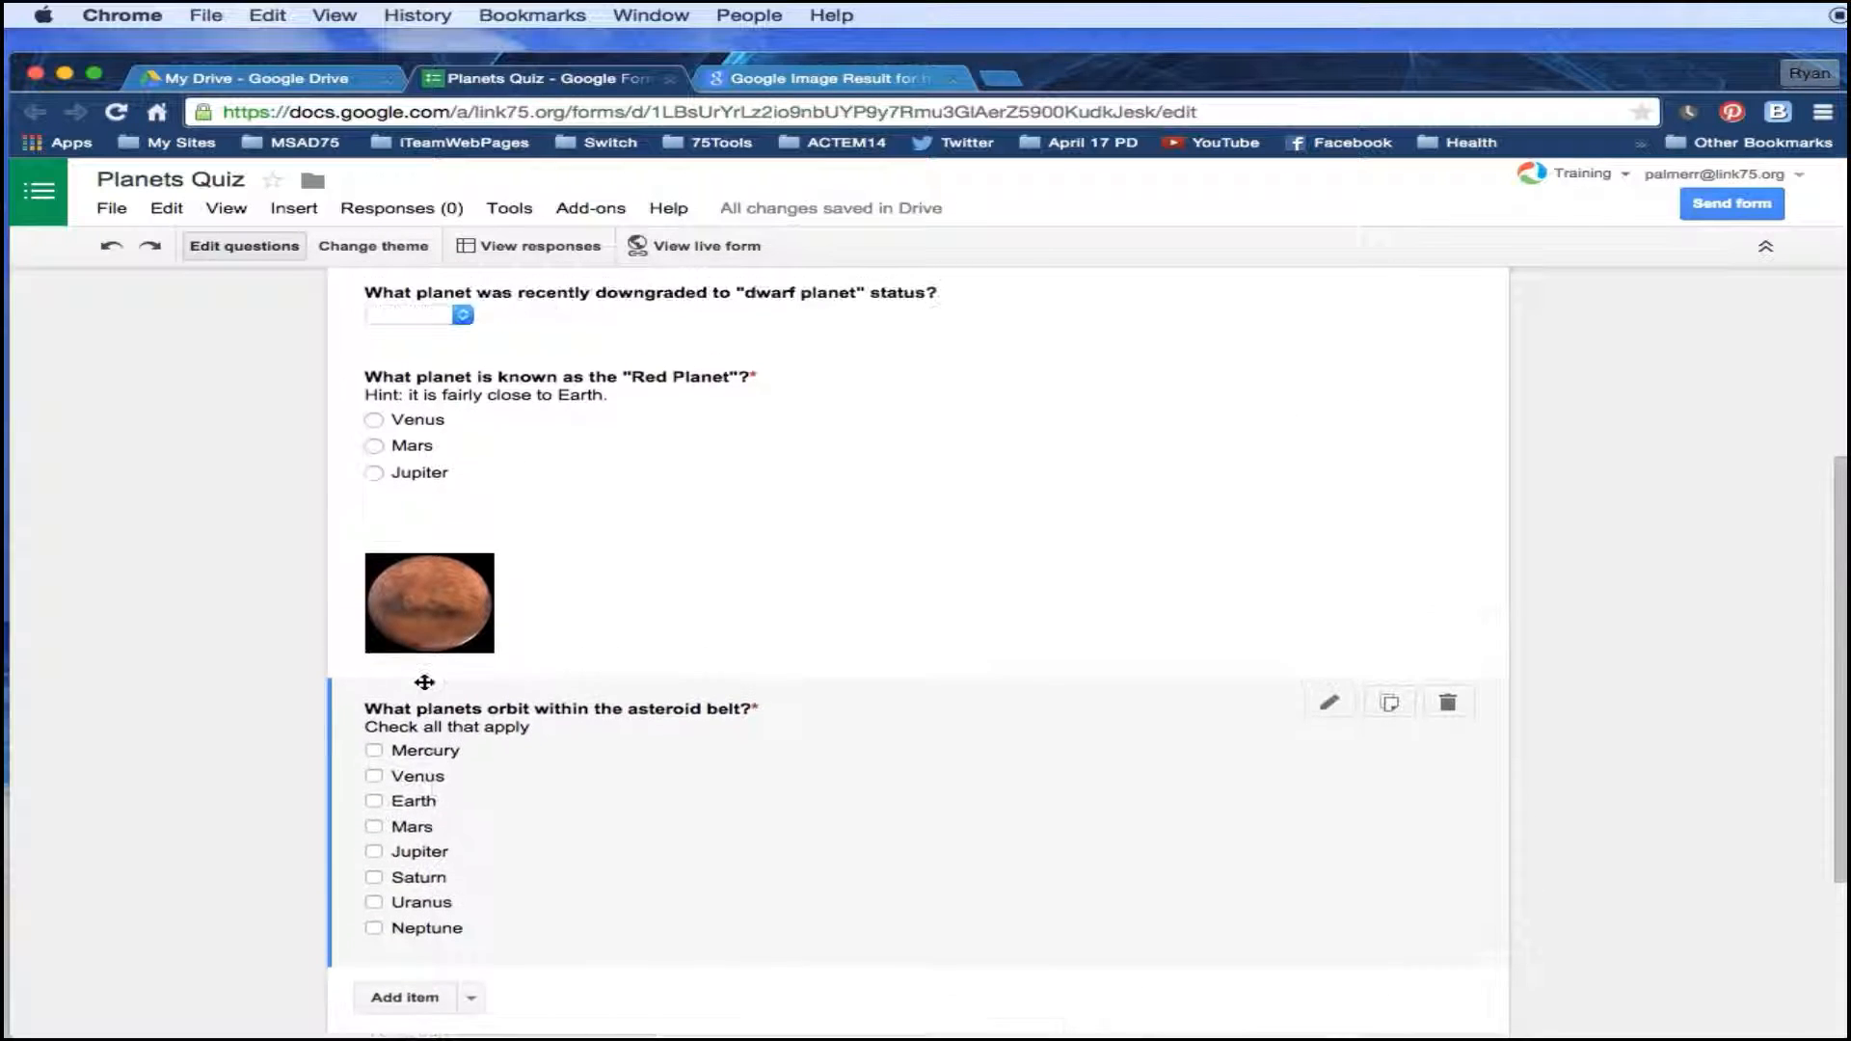
scroll(424, 687, "down", 1)
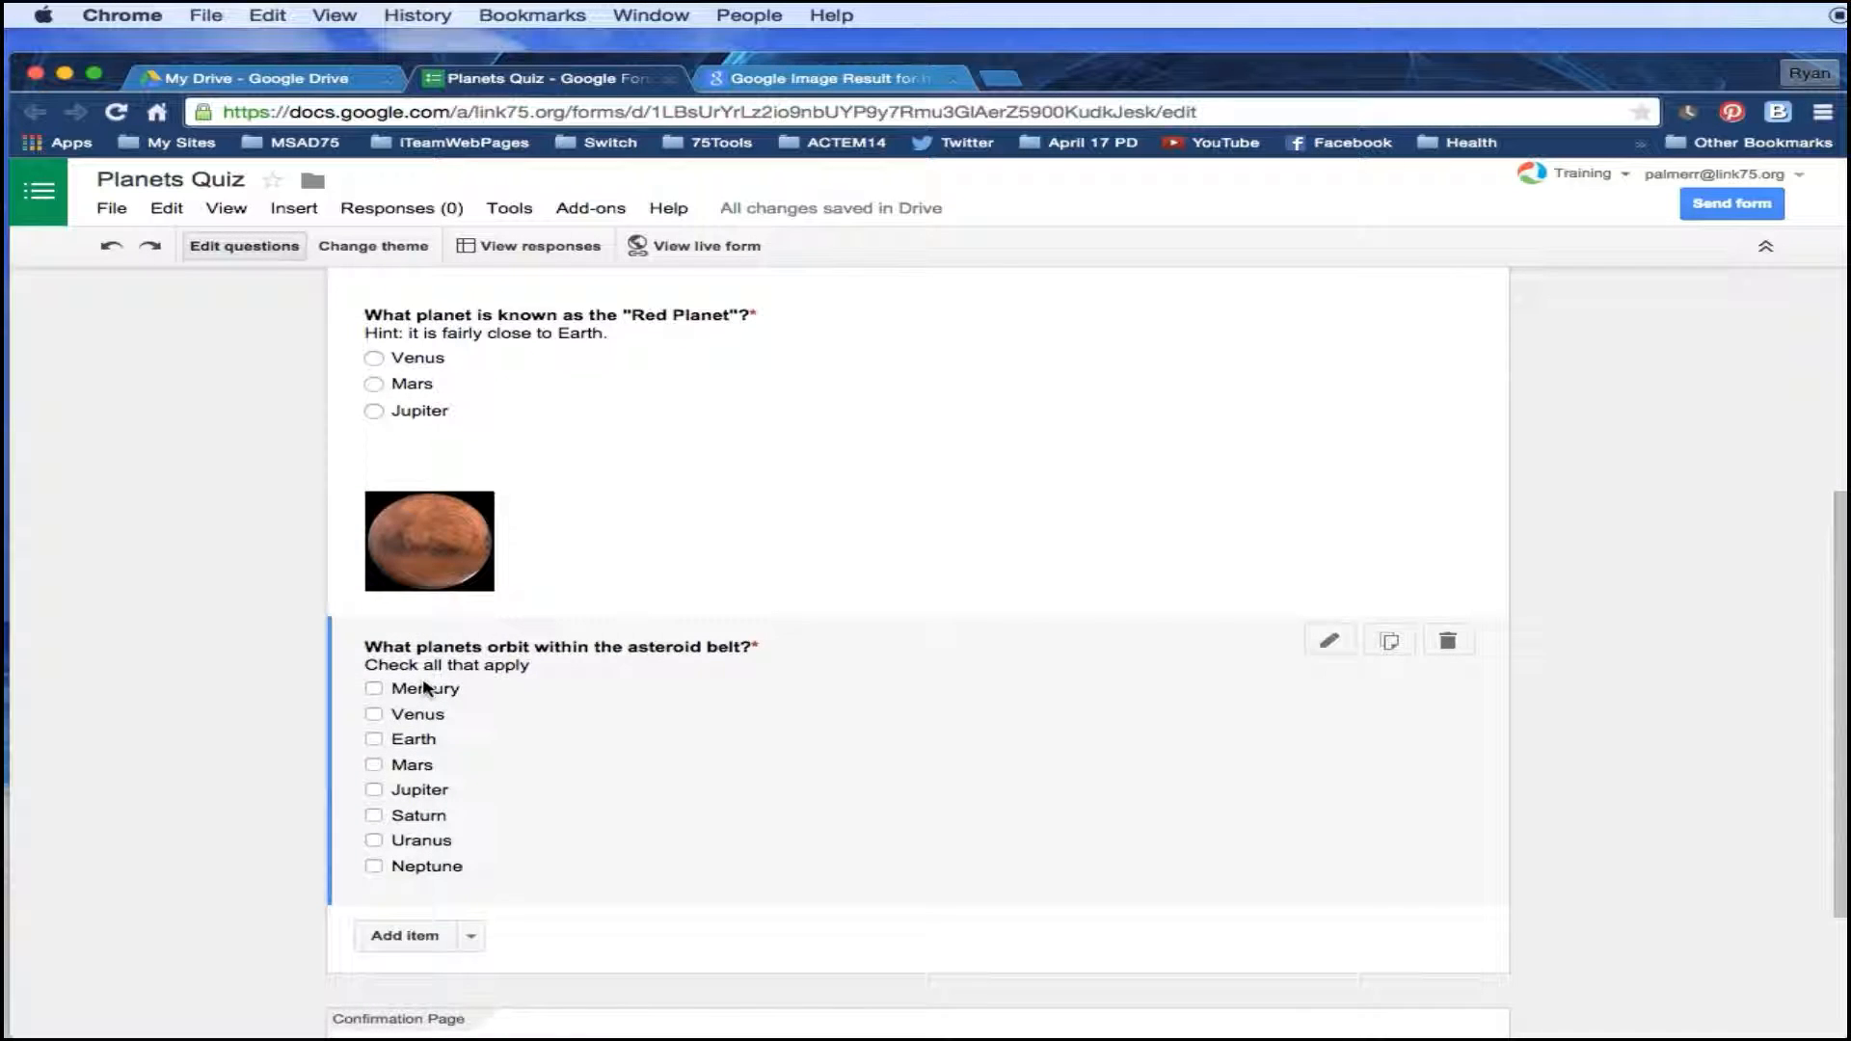
scroll(425, 687, "up", 3)
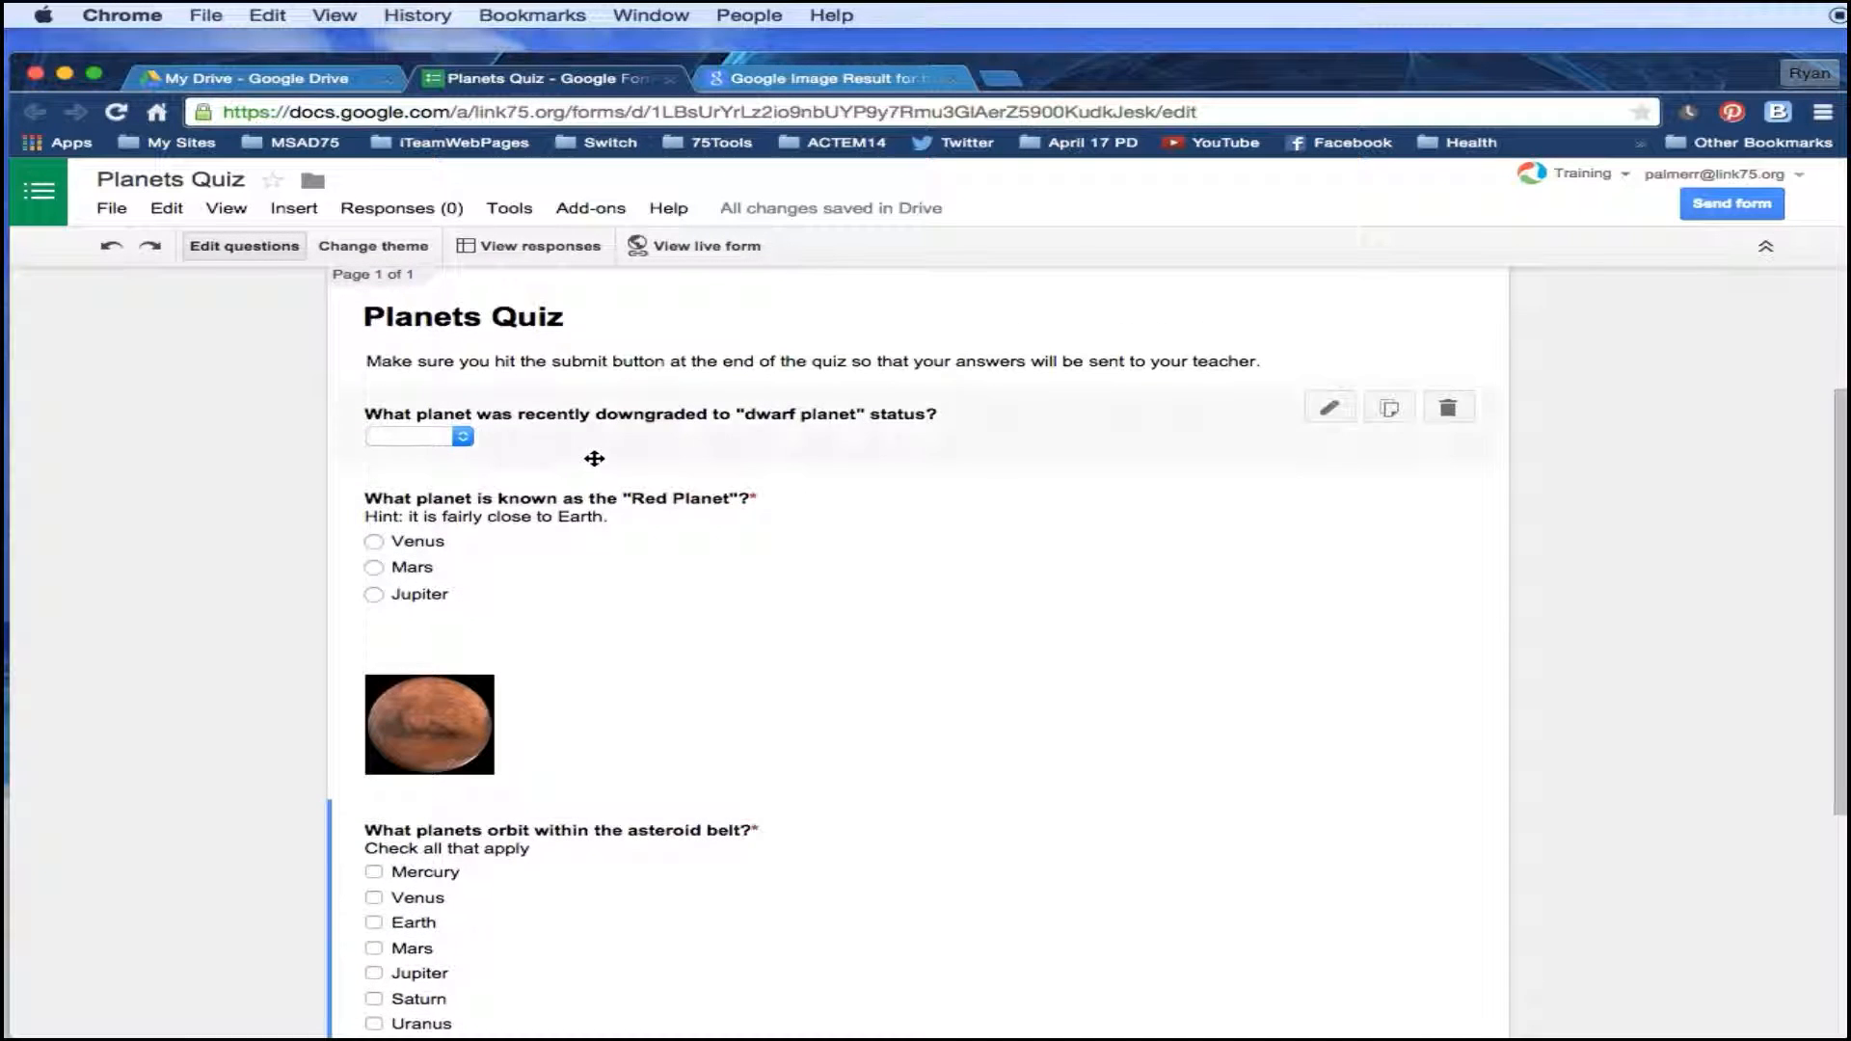
left_click(1329, 409)
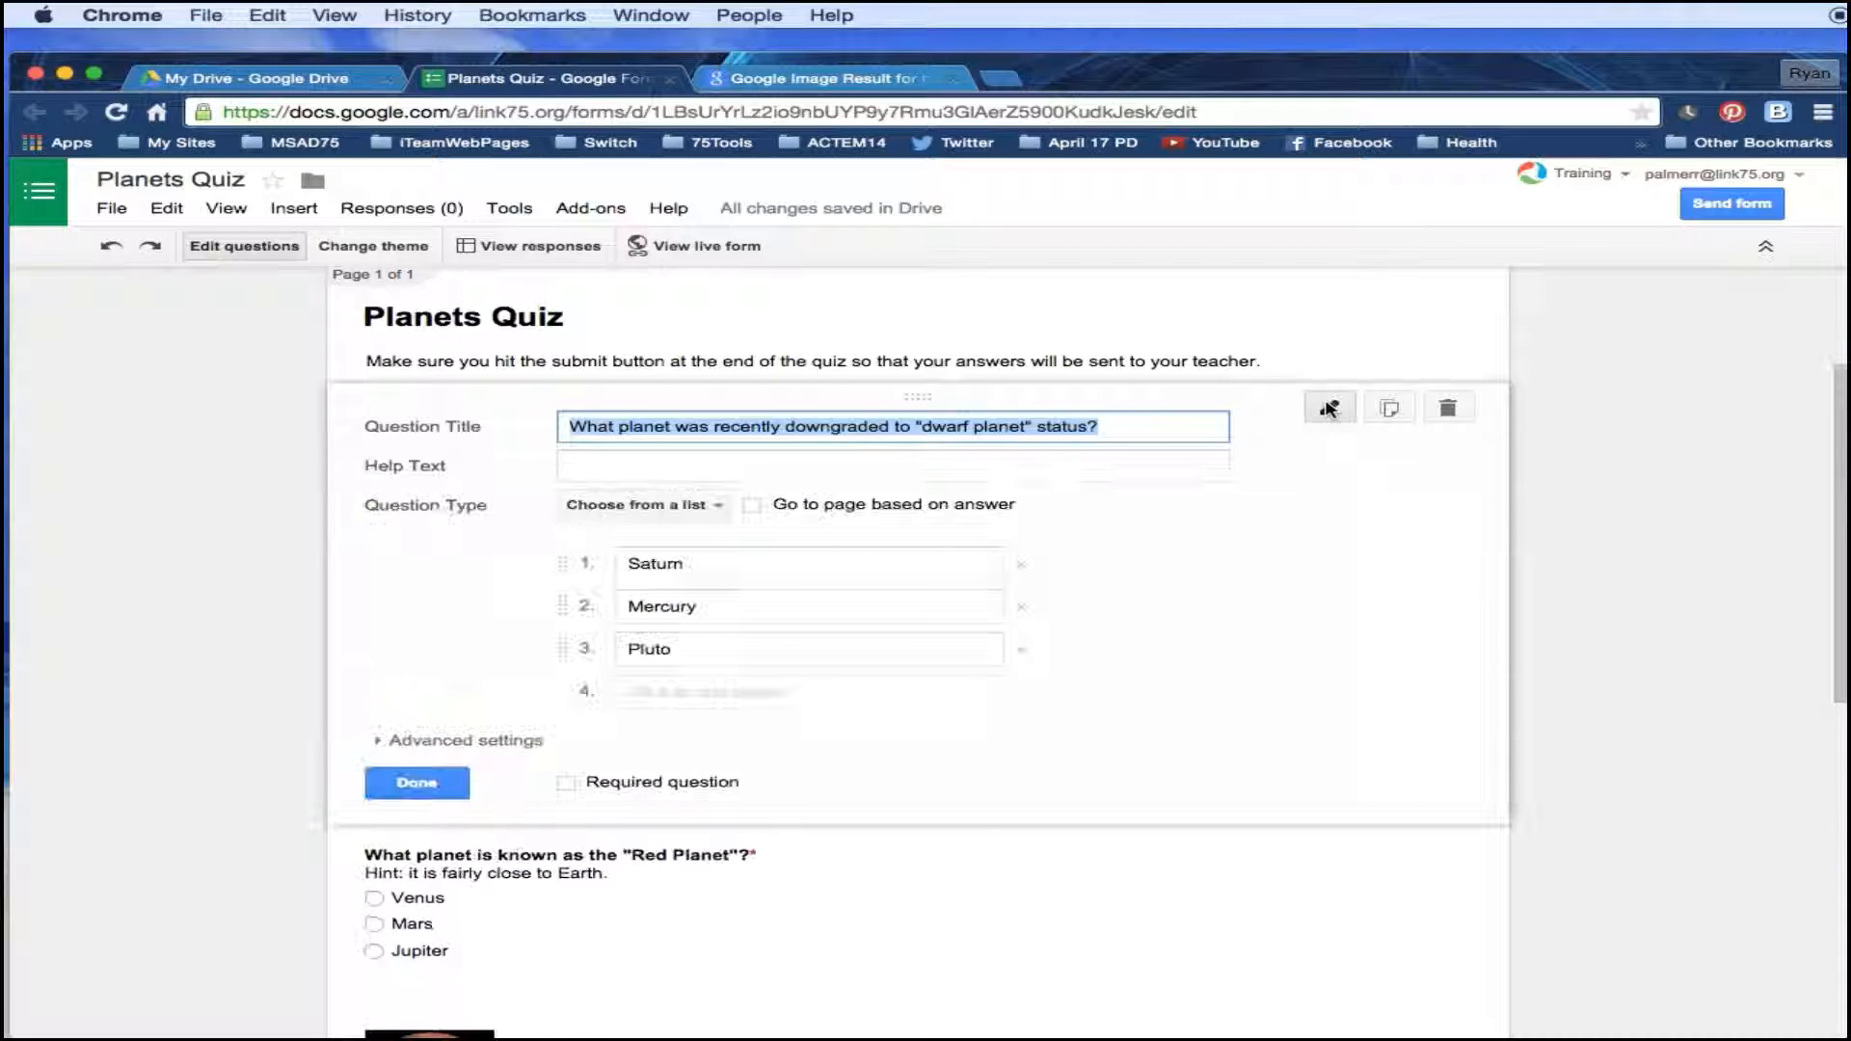
left_click(567, 784)
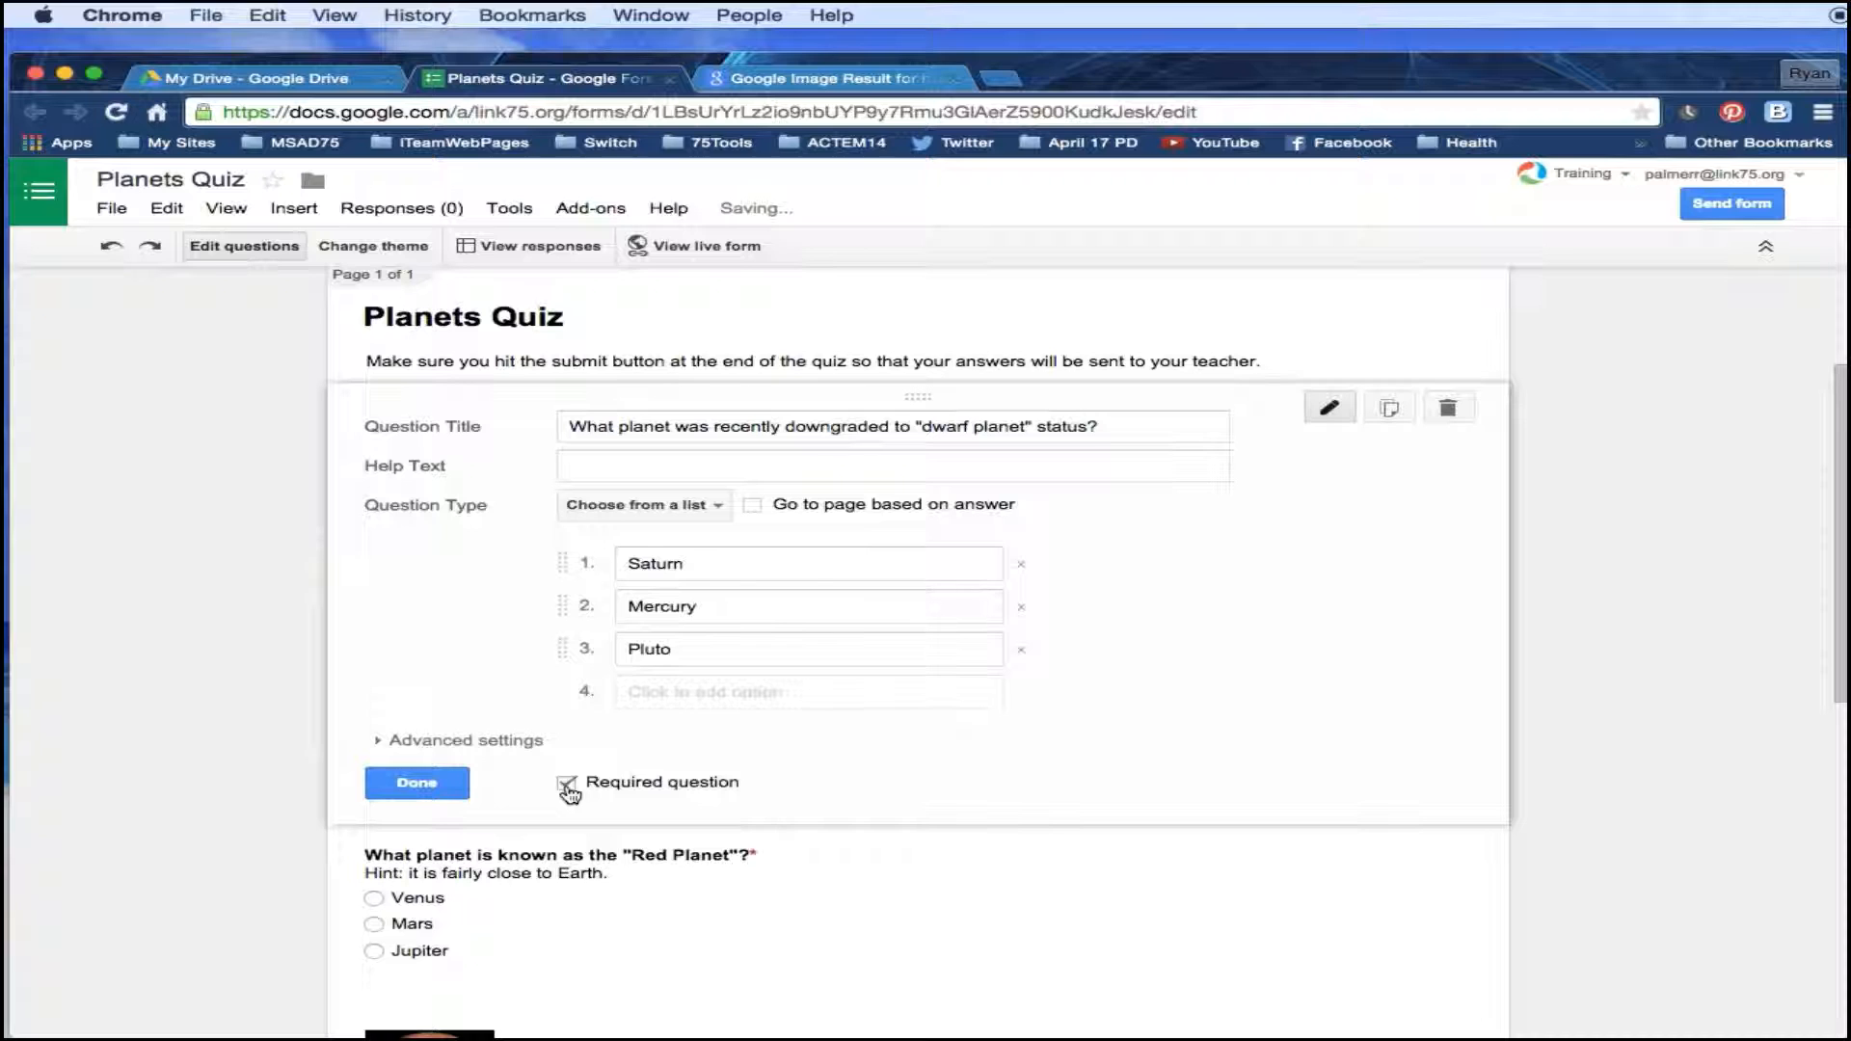
left_click(434, 786)
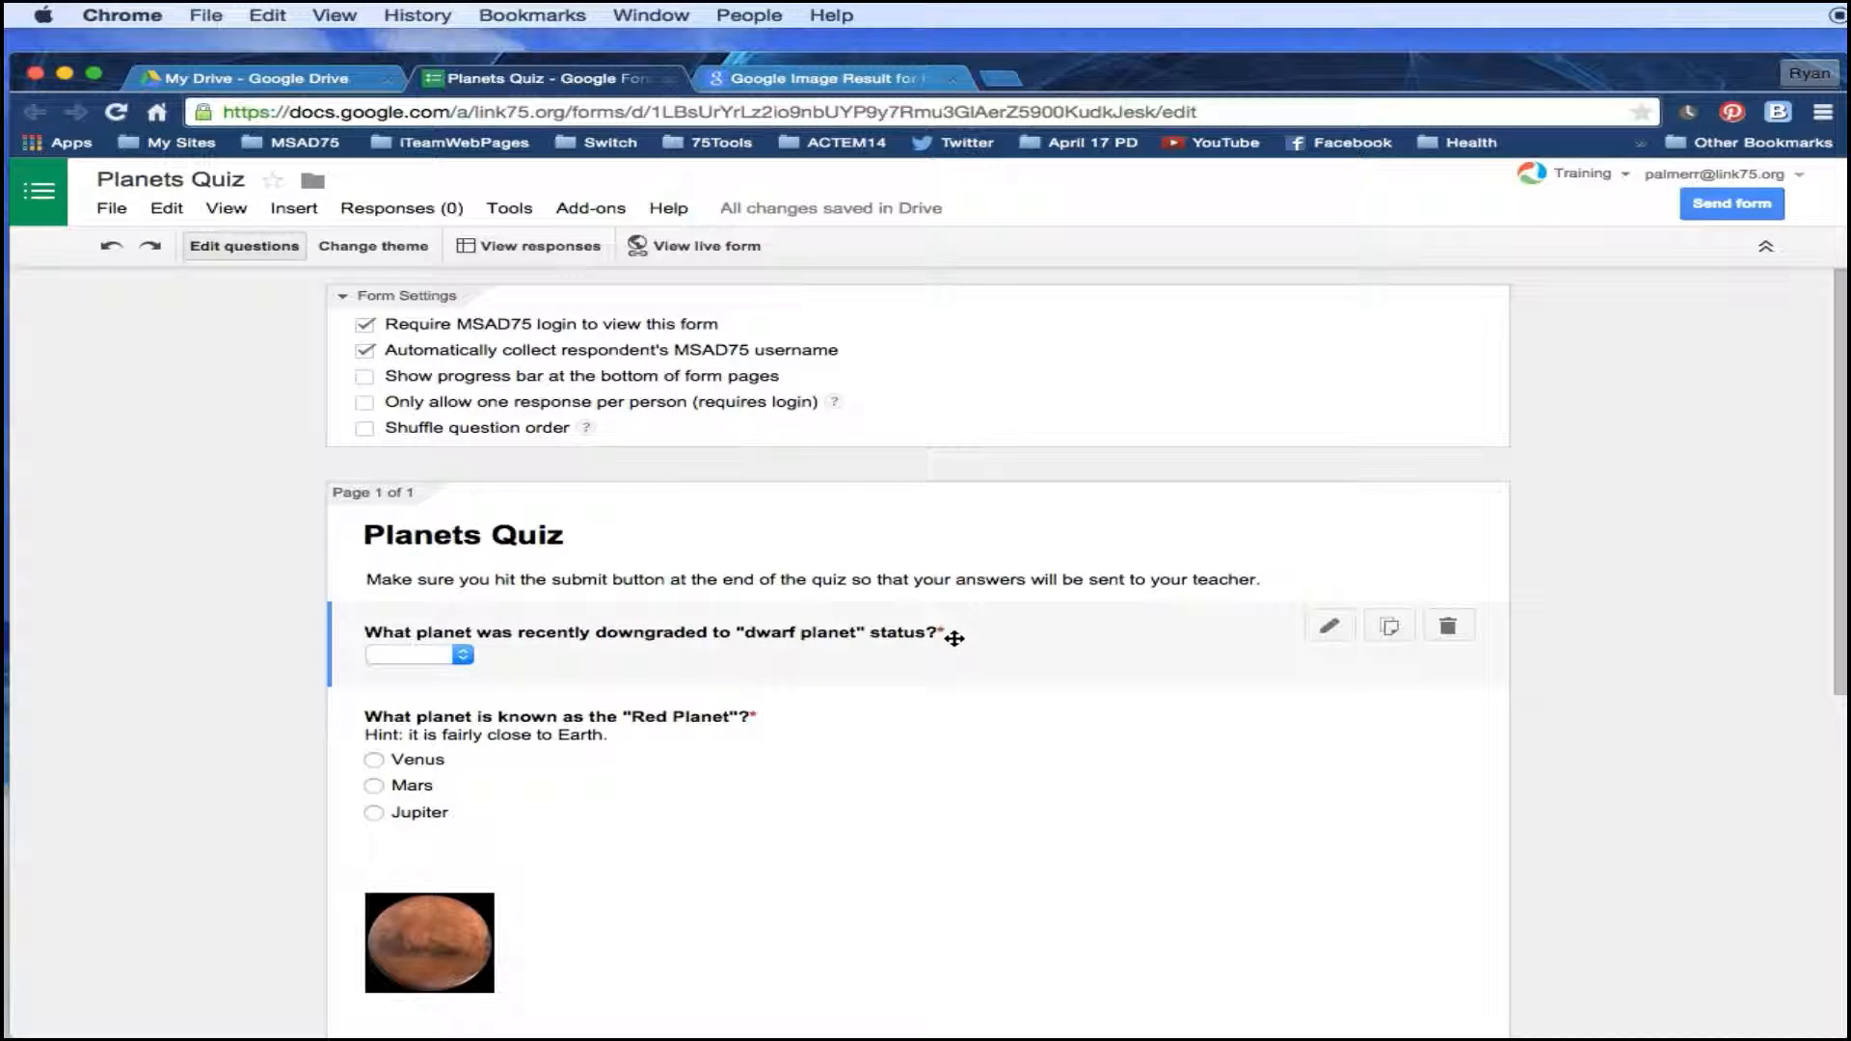
Review the quiz questions, opening the Red Planet and dwarf planet questions for editing and closing them without changes.
scroll(762, 719, "down", 5)
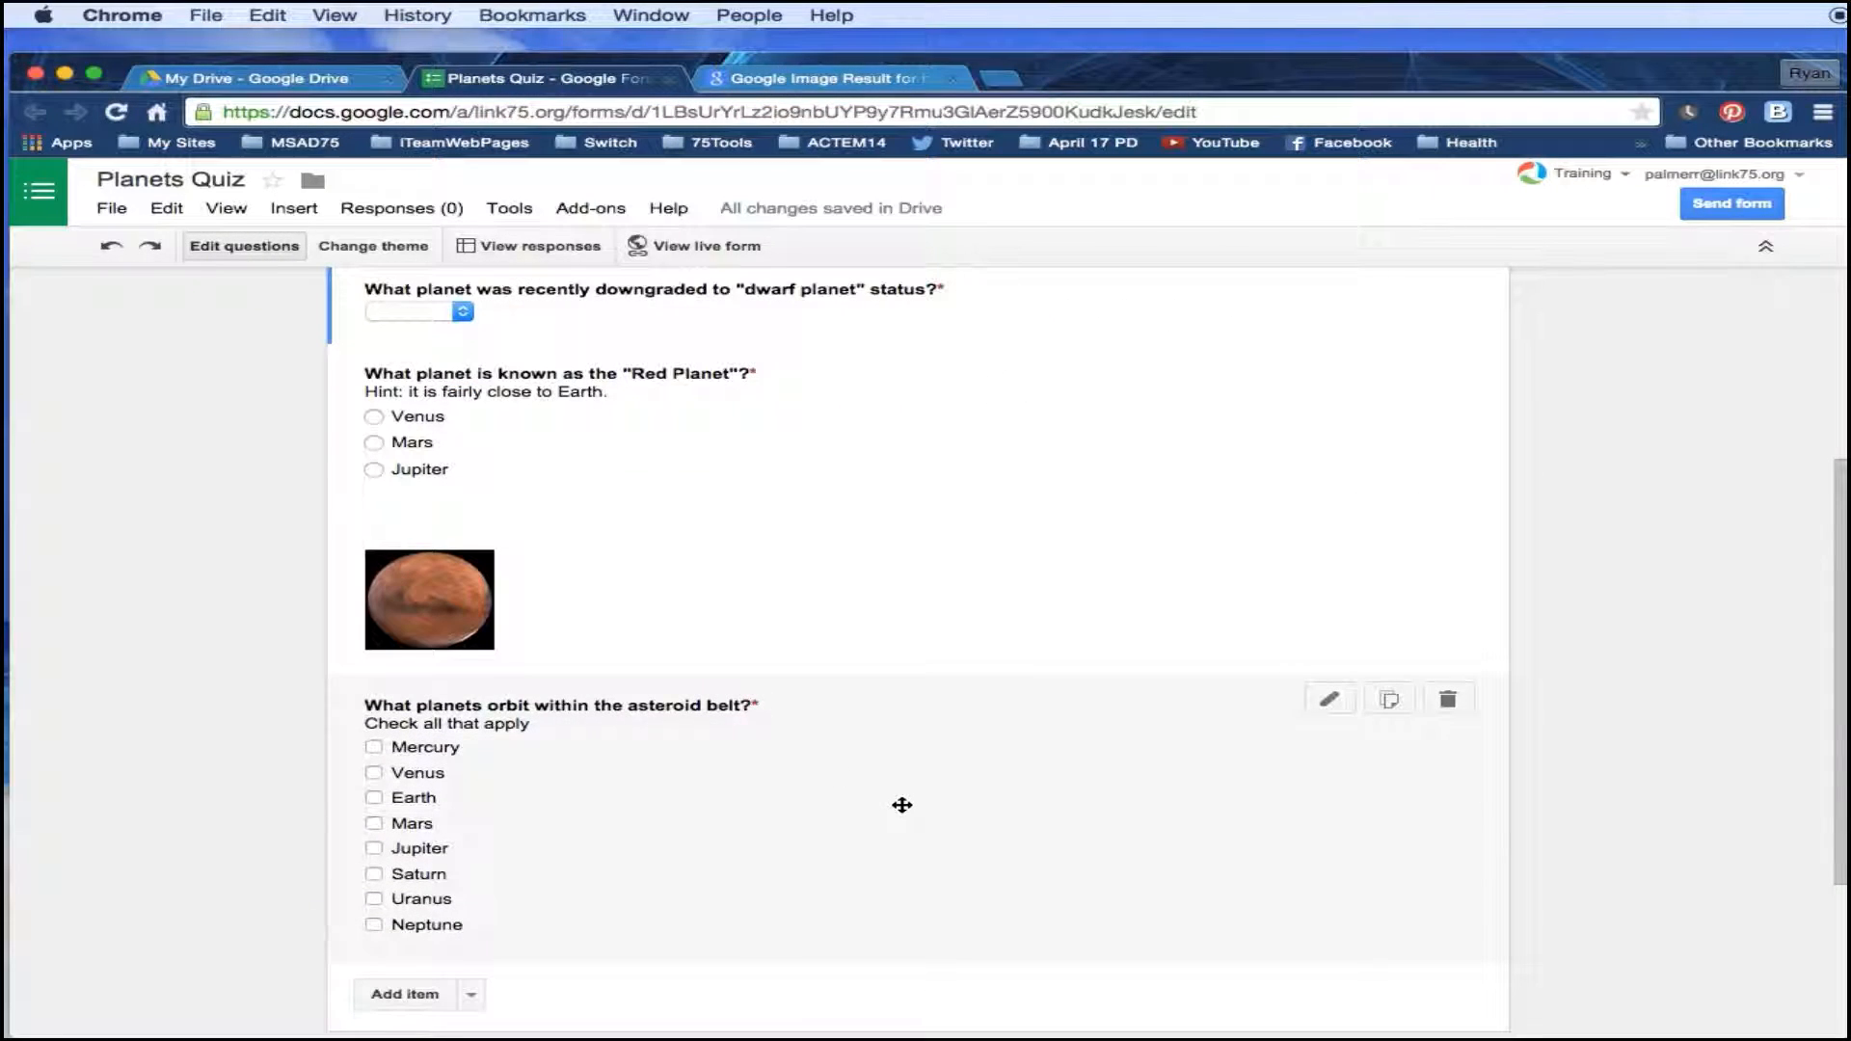
scroll(902, 805, "down", 2)
scroll(902, 805, "up", 3)
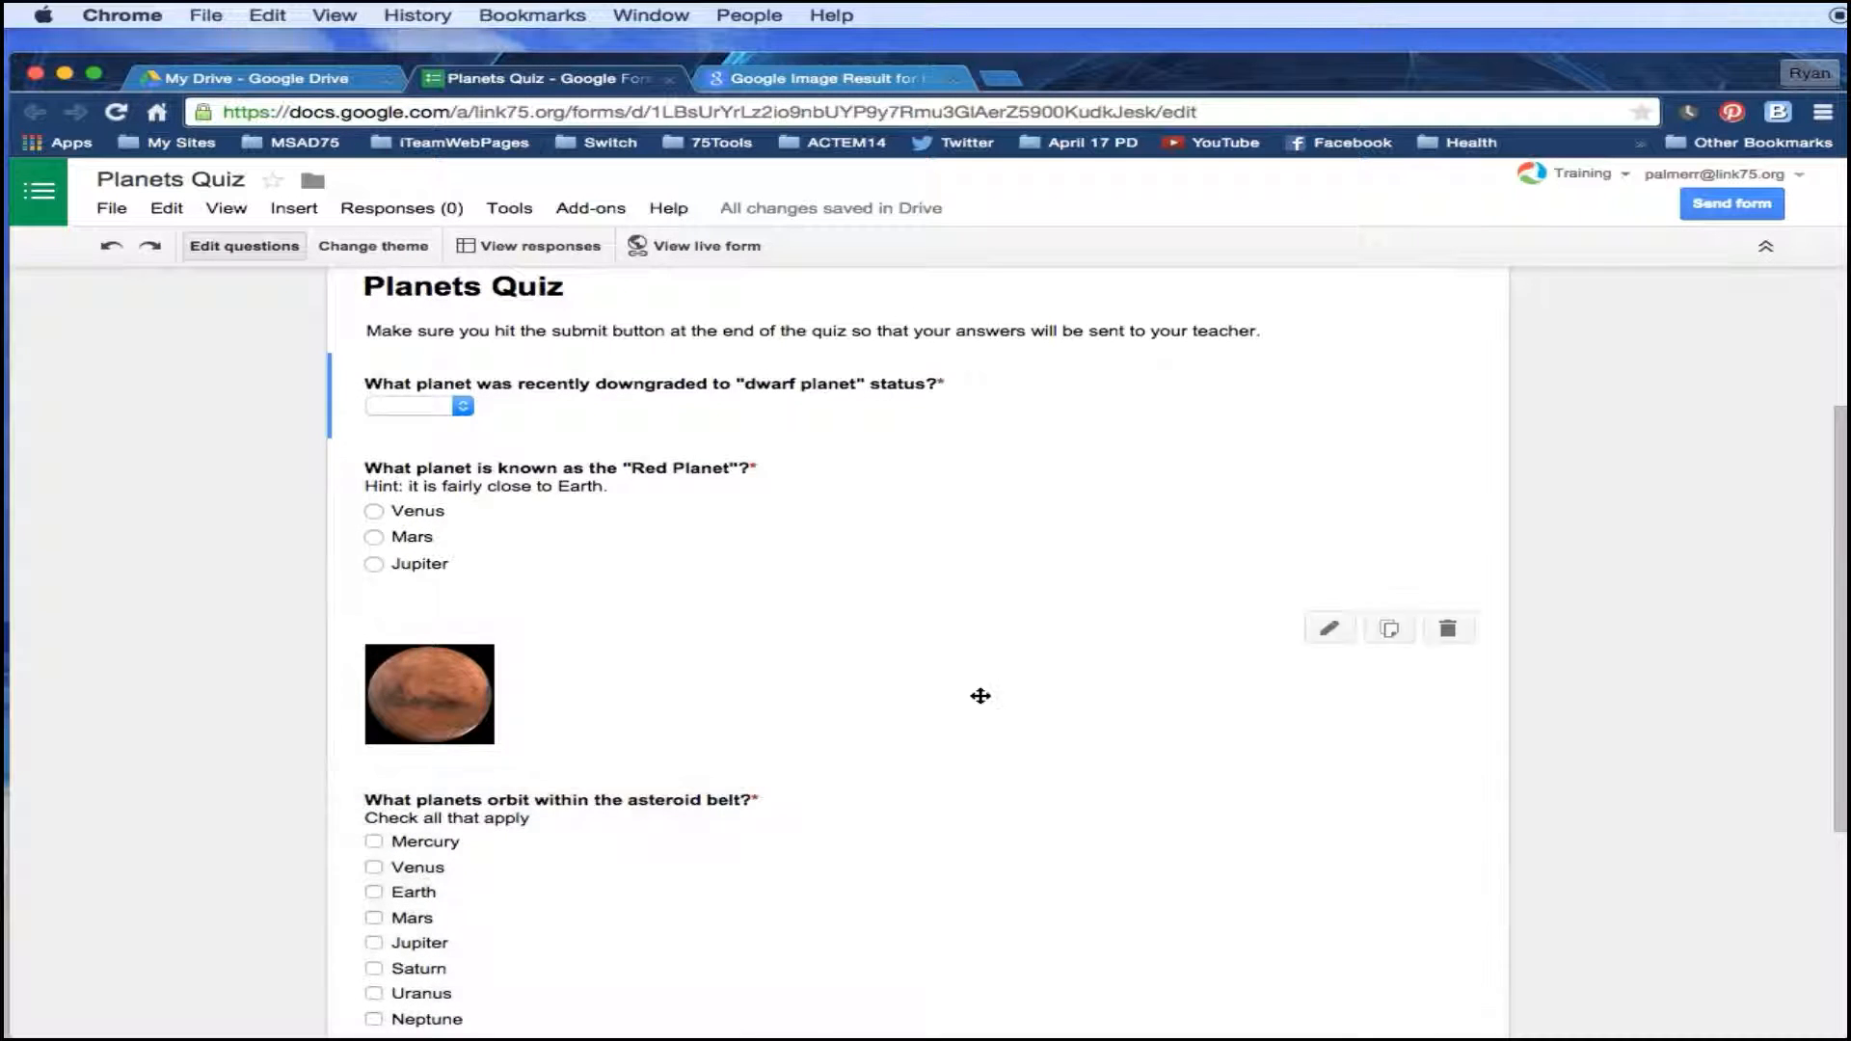
left_click(752, 538)
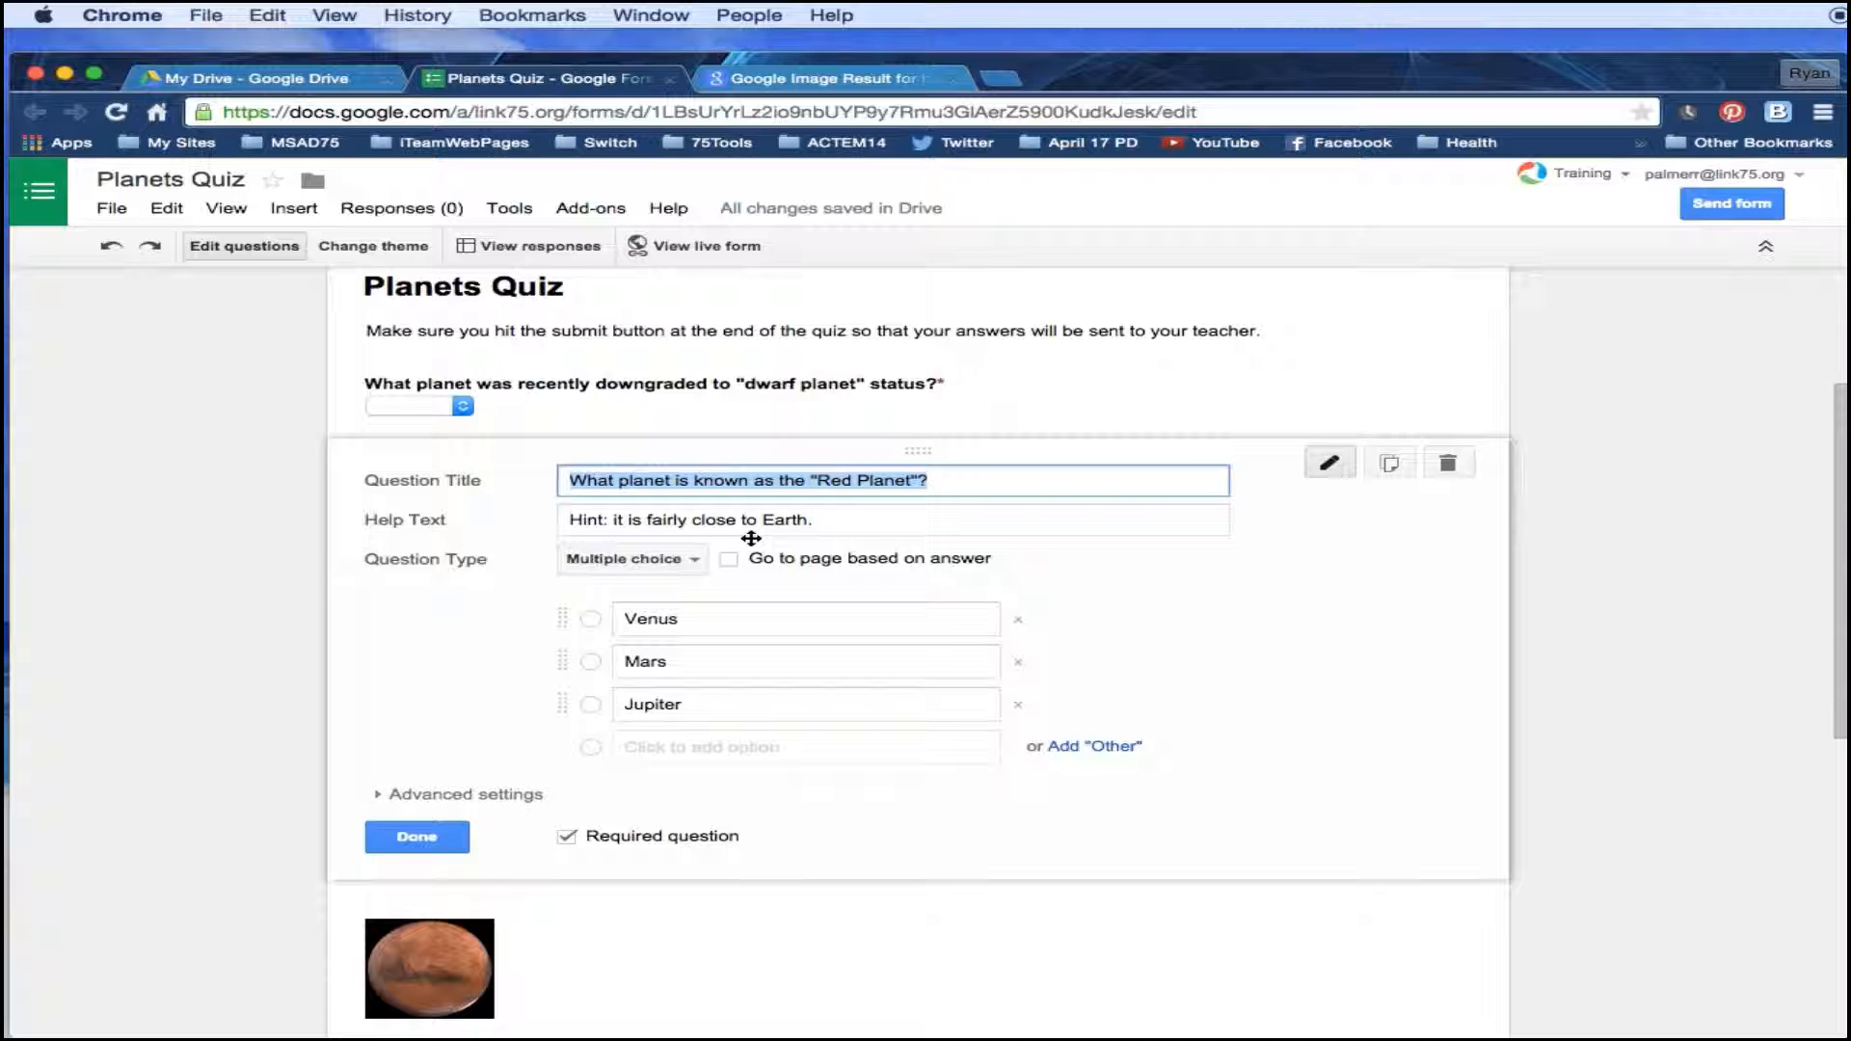
left_click(938, 417)
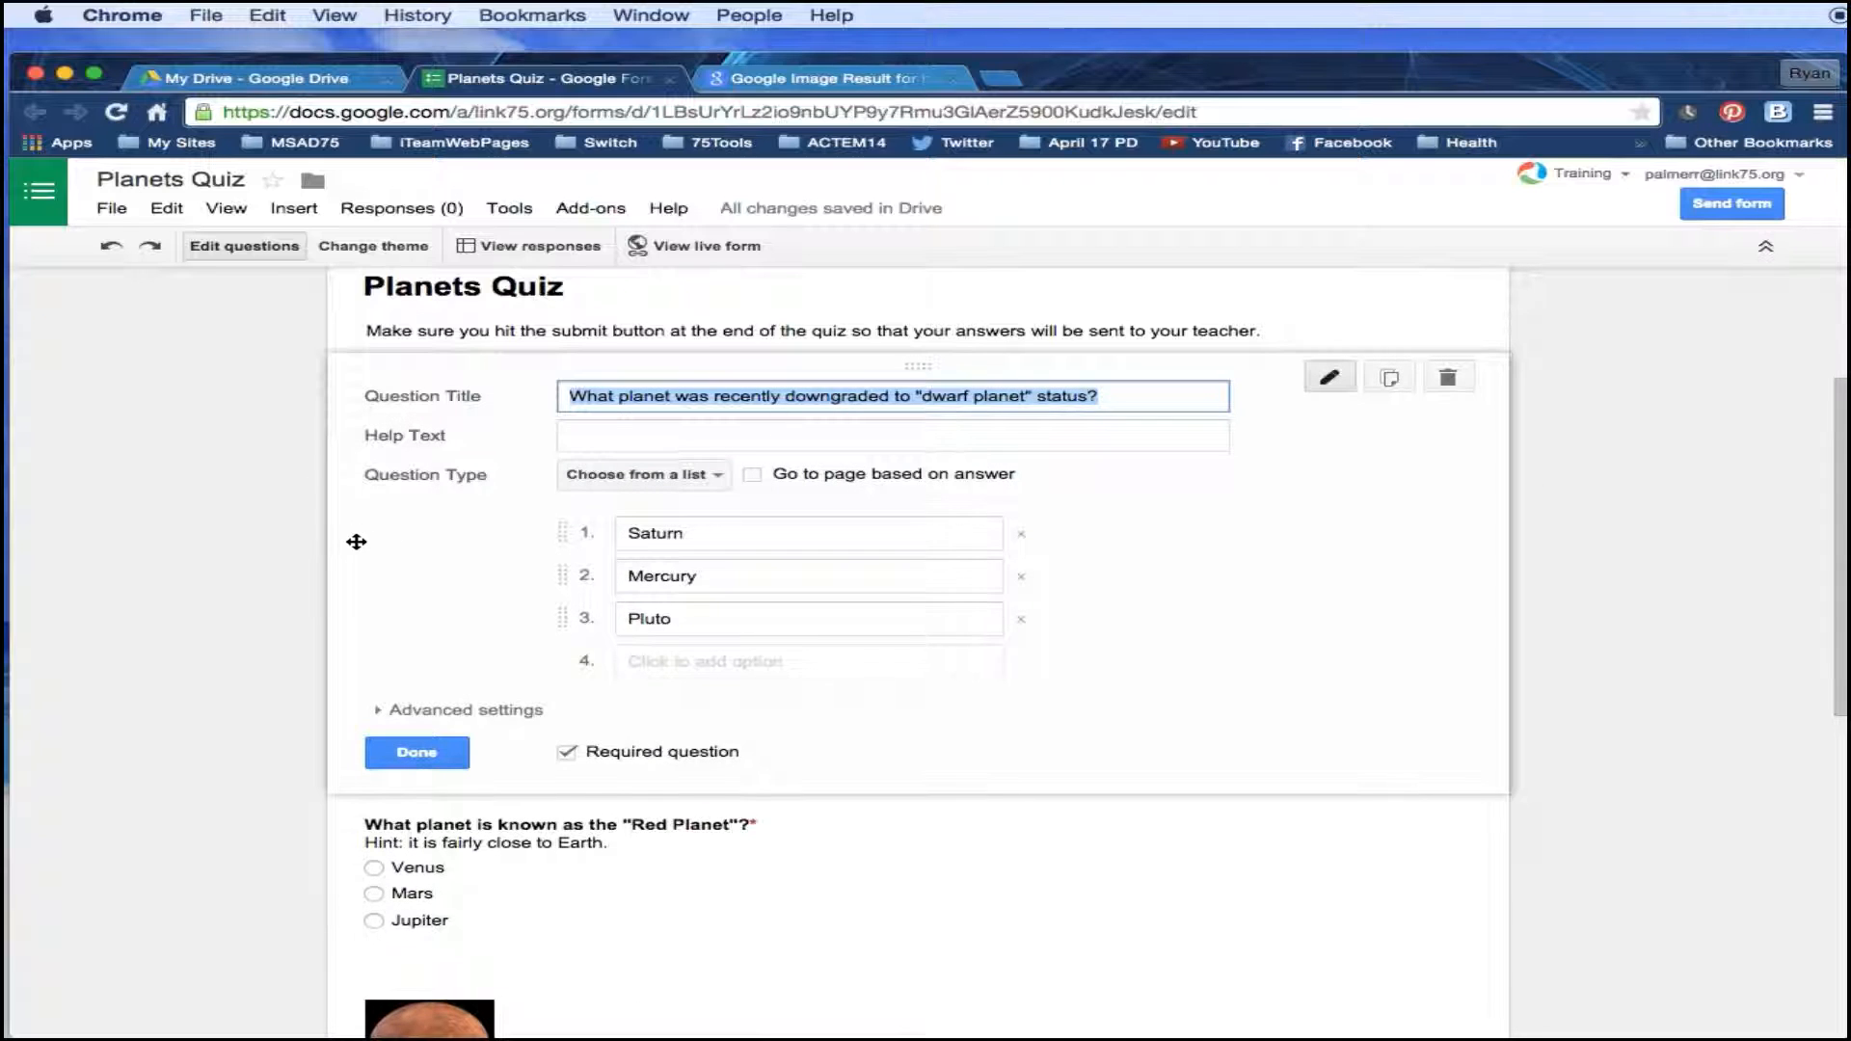
left_click(406, 759)
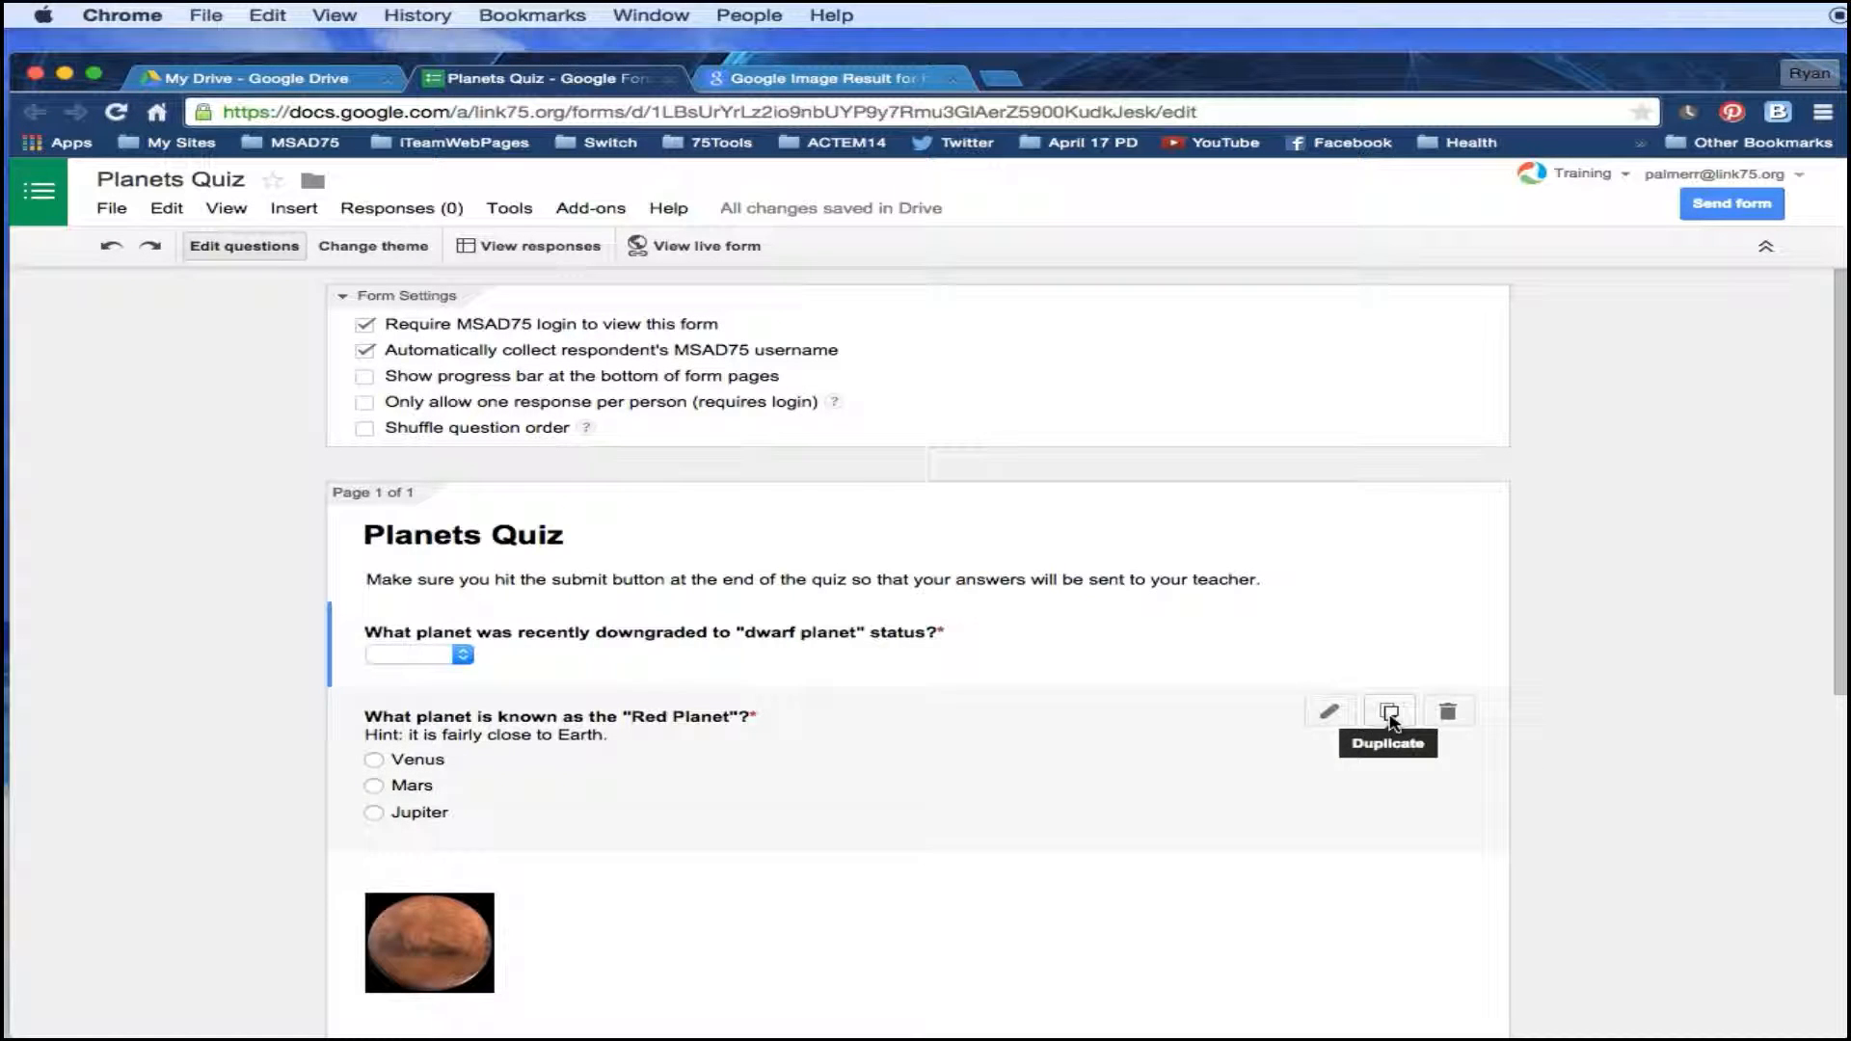
Duplicate the Red Planet question, finish editing the copy and delete it.
left_click(1390, 714)
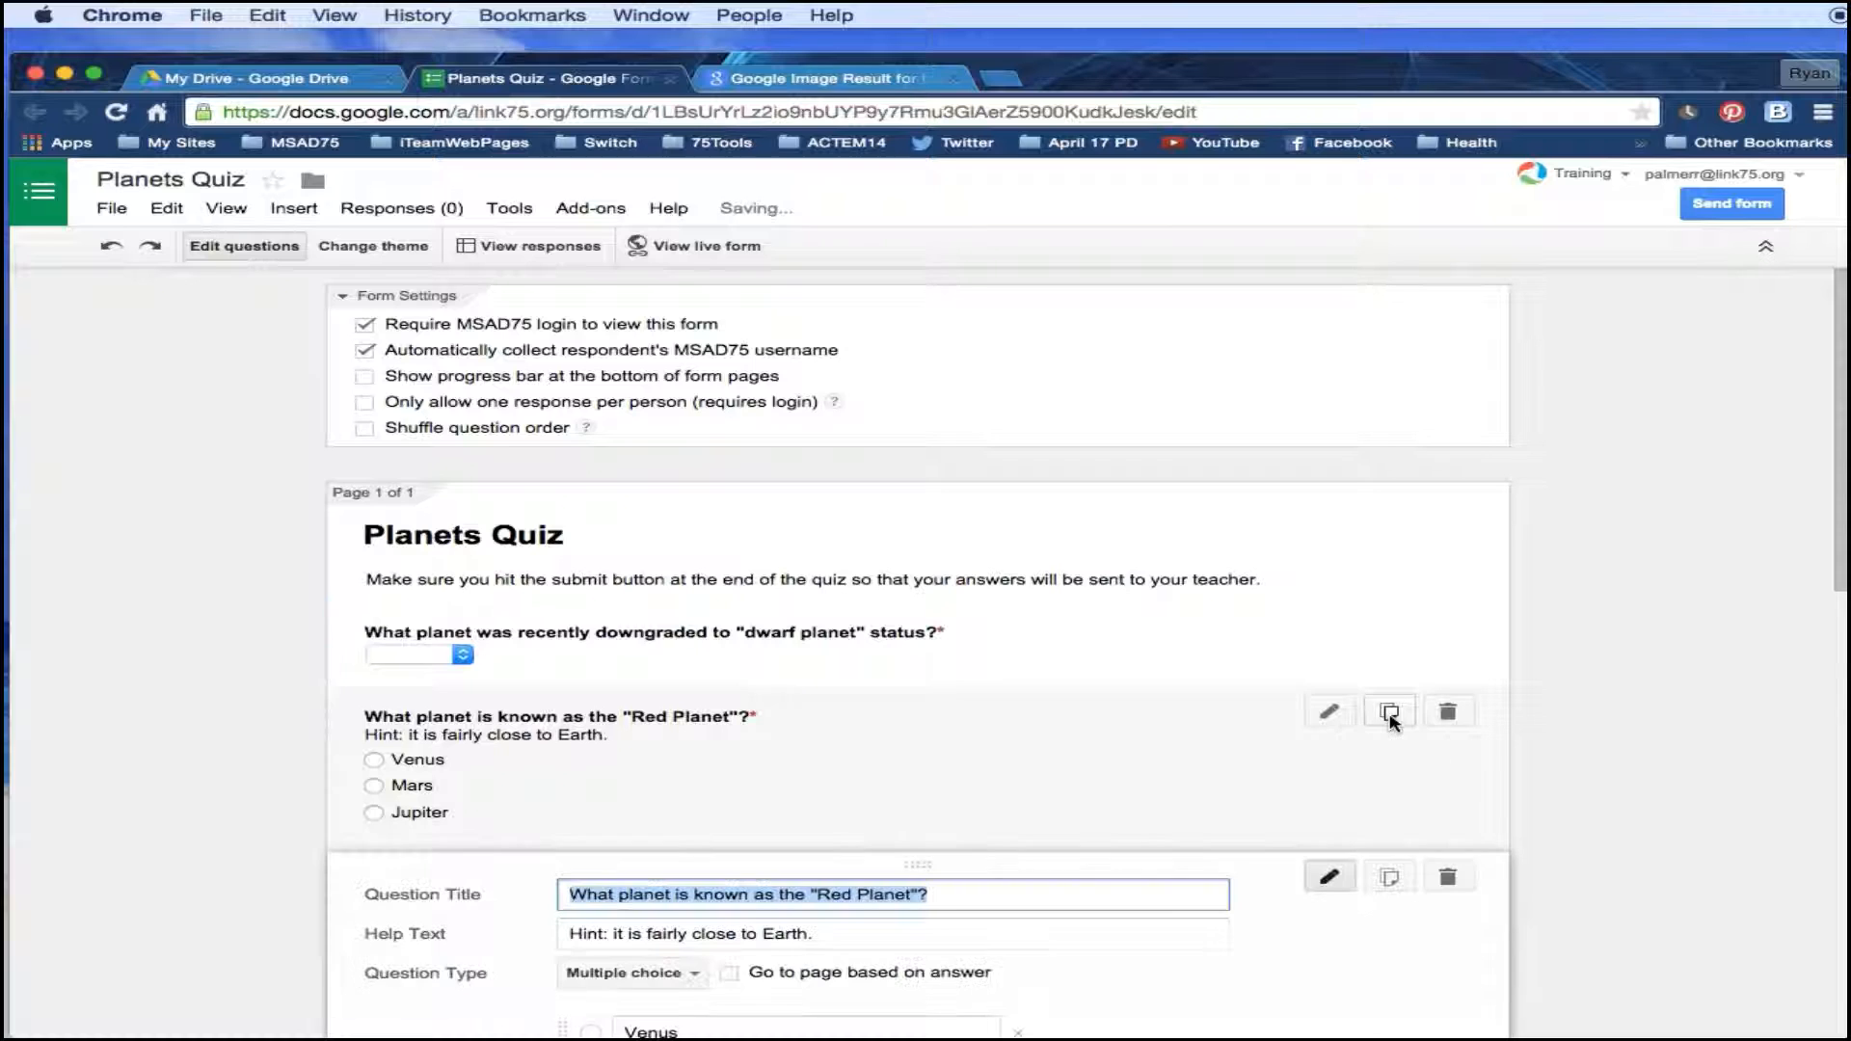
scroll(855, 661, "down", 5)
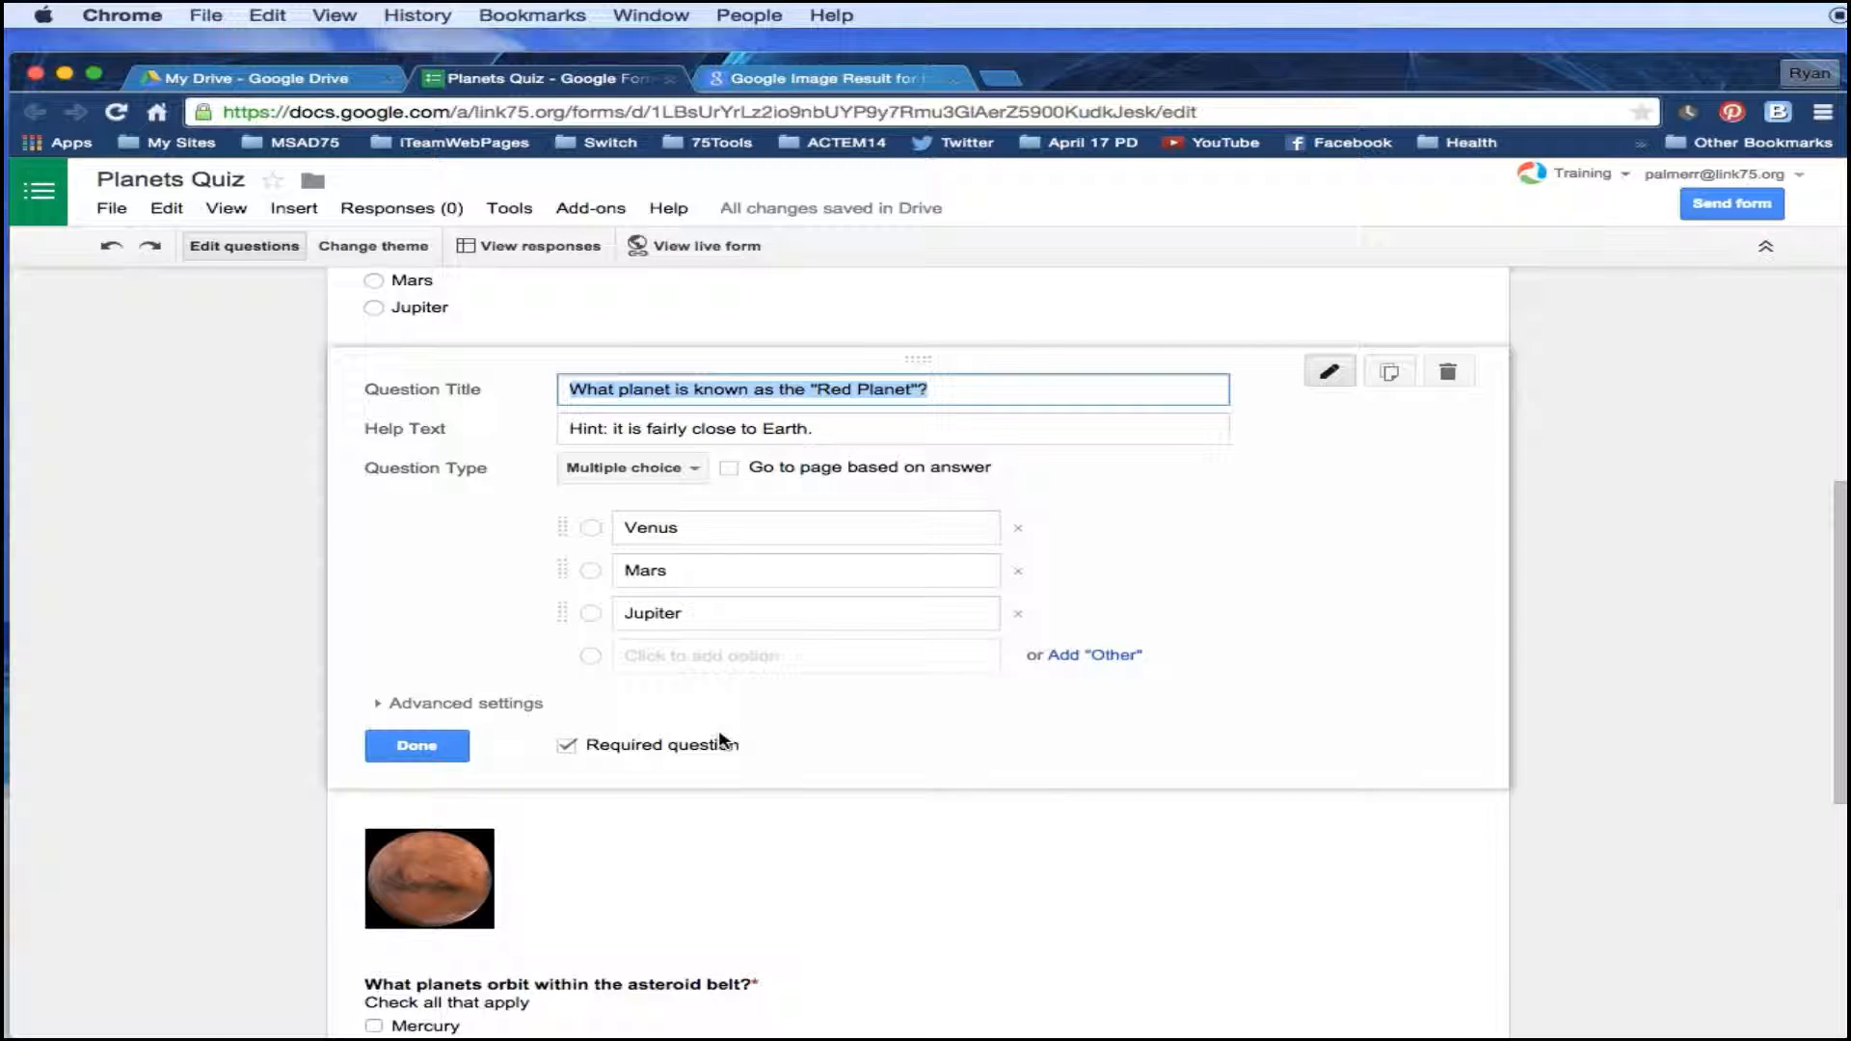
left_click(418, 747)
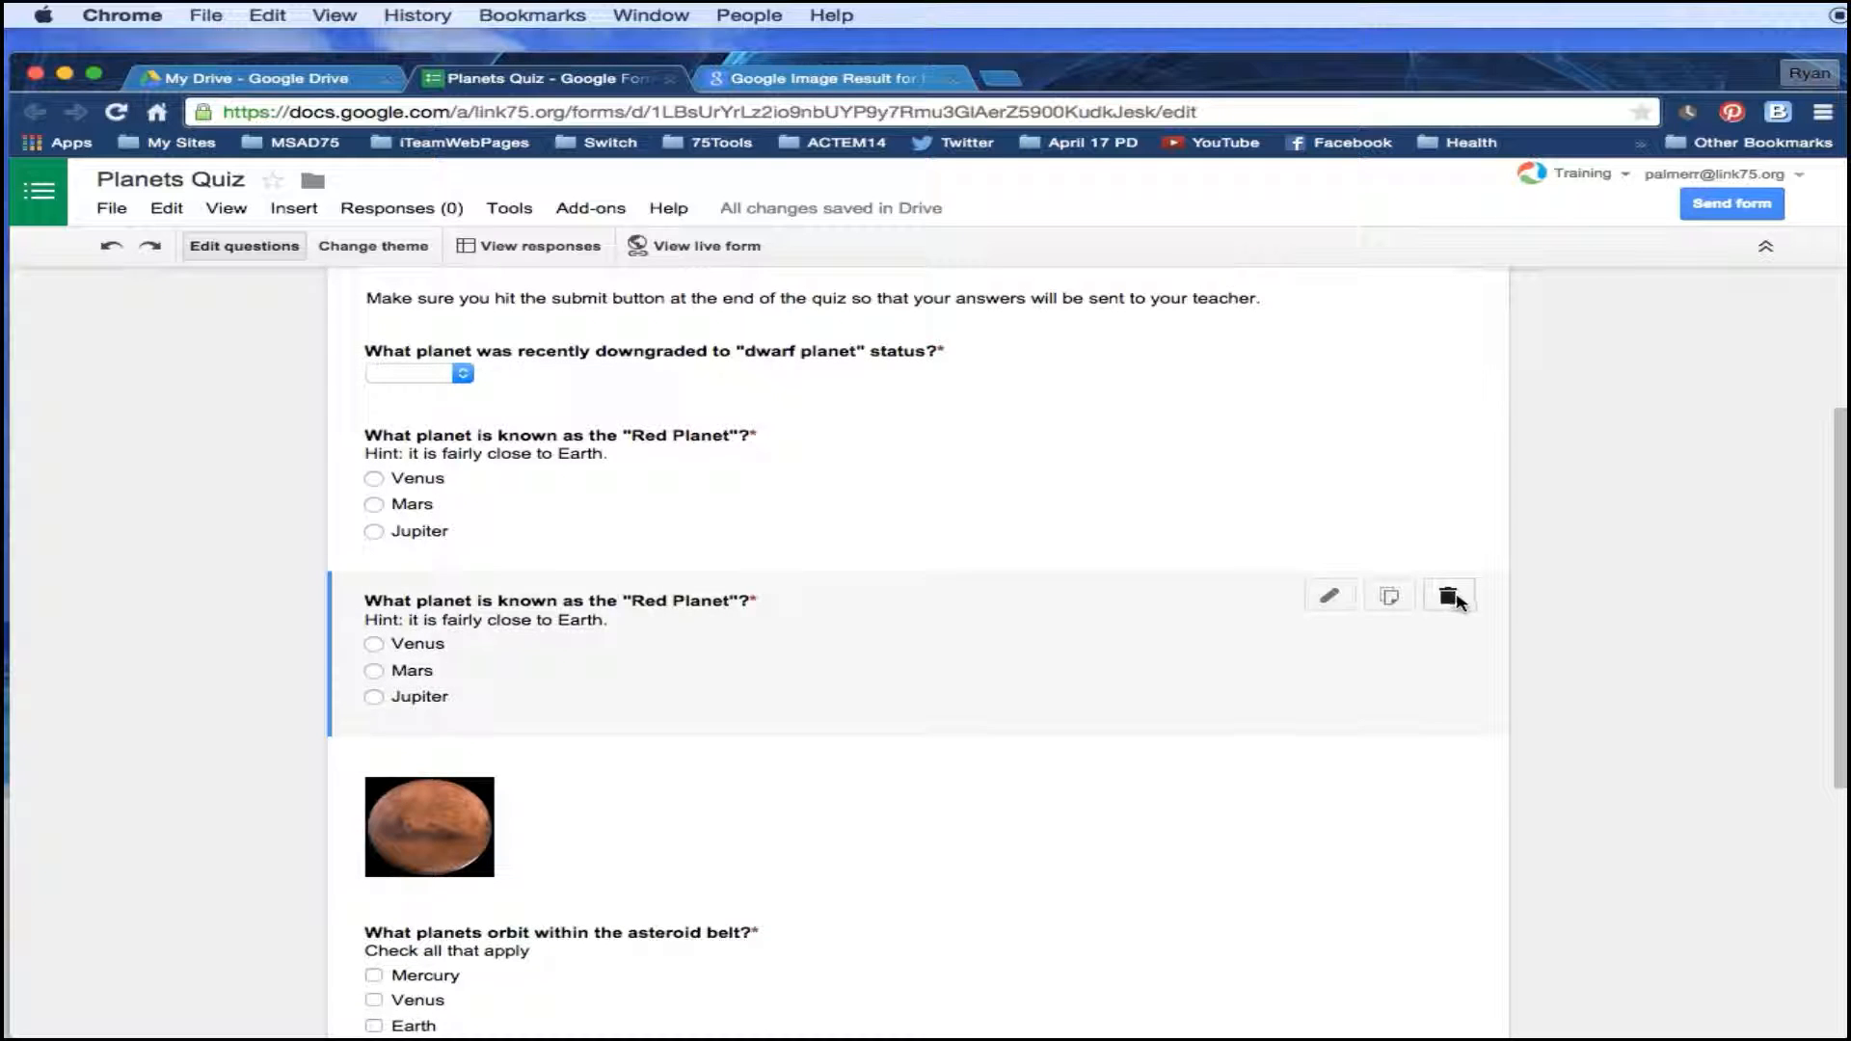
left_click(1450, 597)
Duplicate the asteroid belt question and retitle the copy "Which planets are known as the Gas Giants?", keeping its options.
scroll(984, 698, "down", 3)
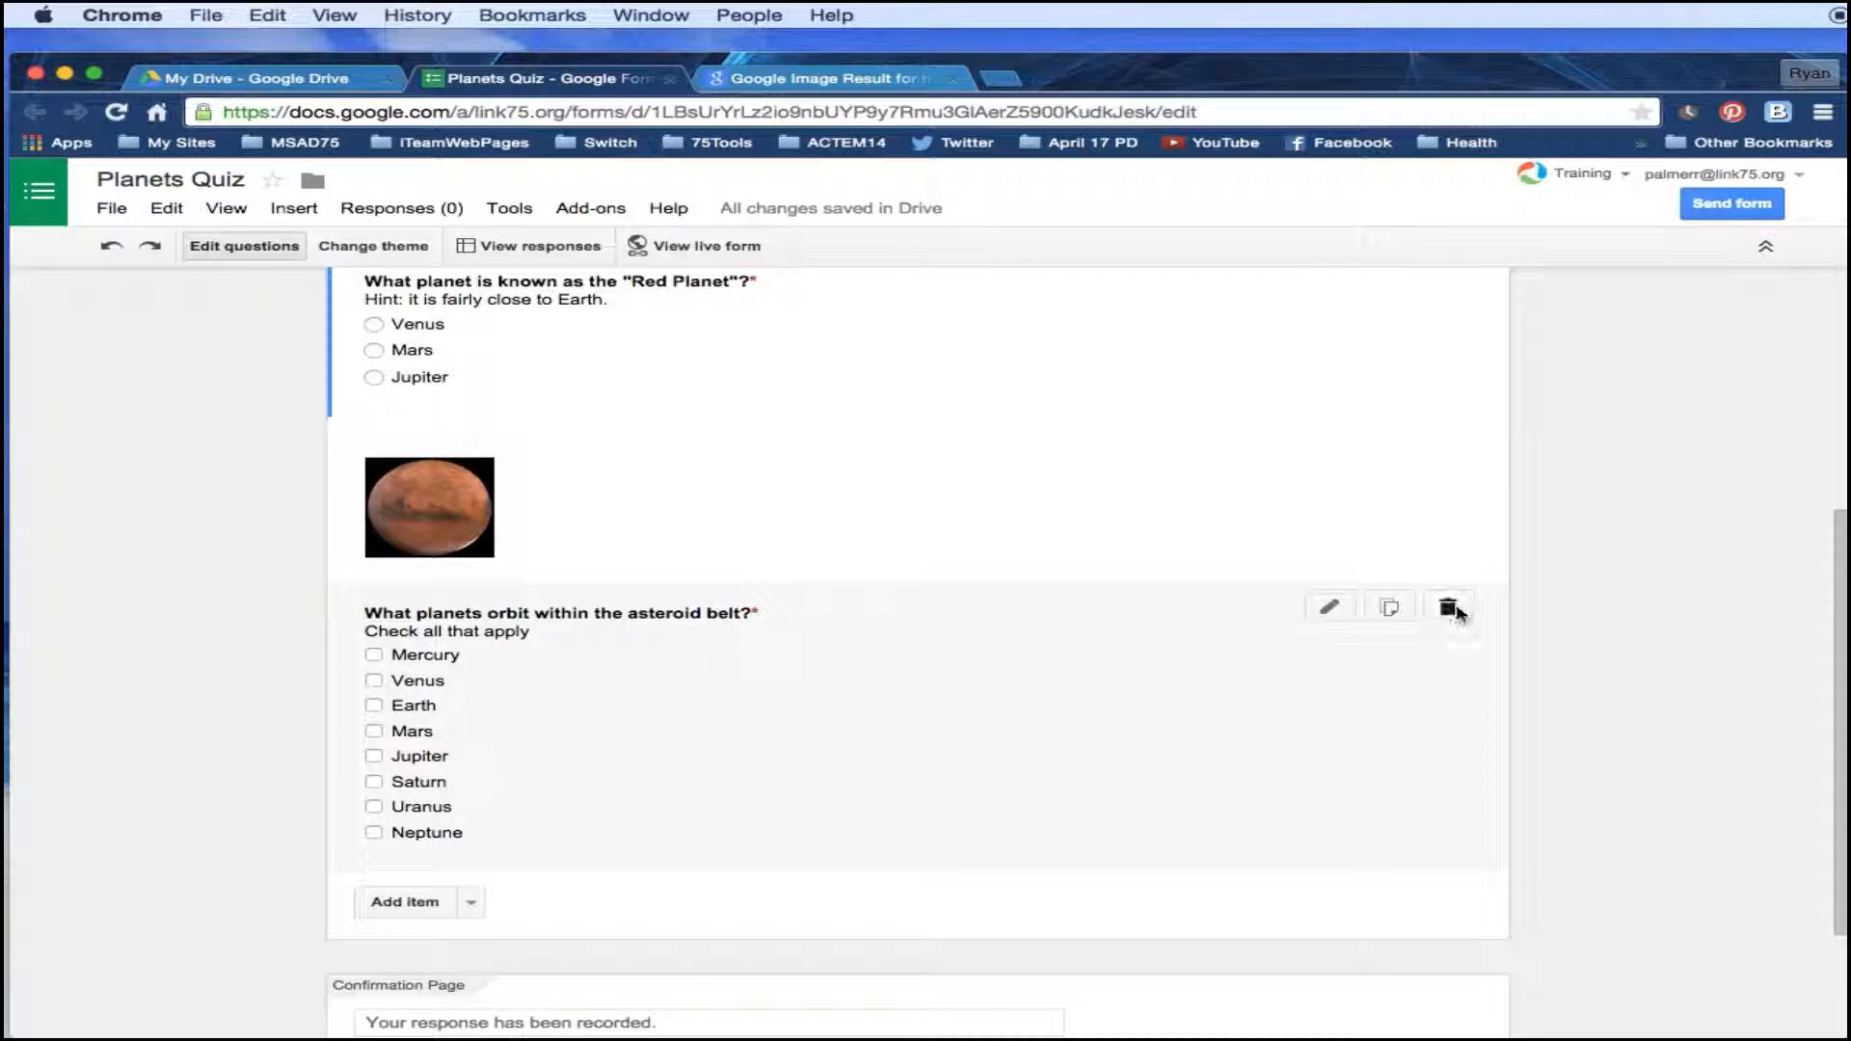
left_click(1388, 609)
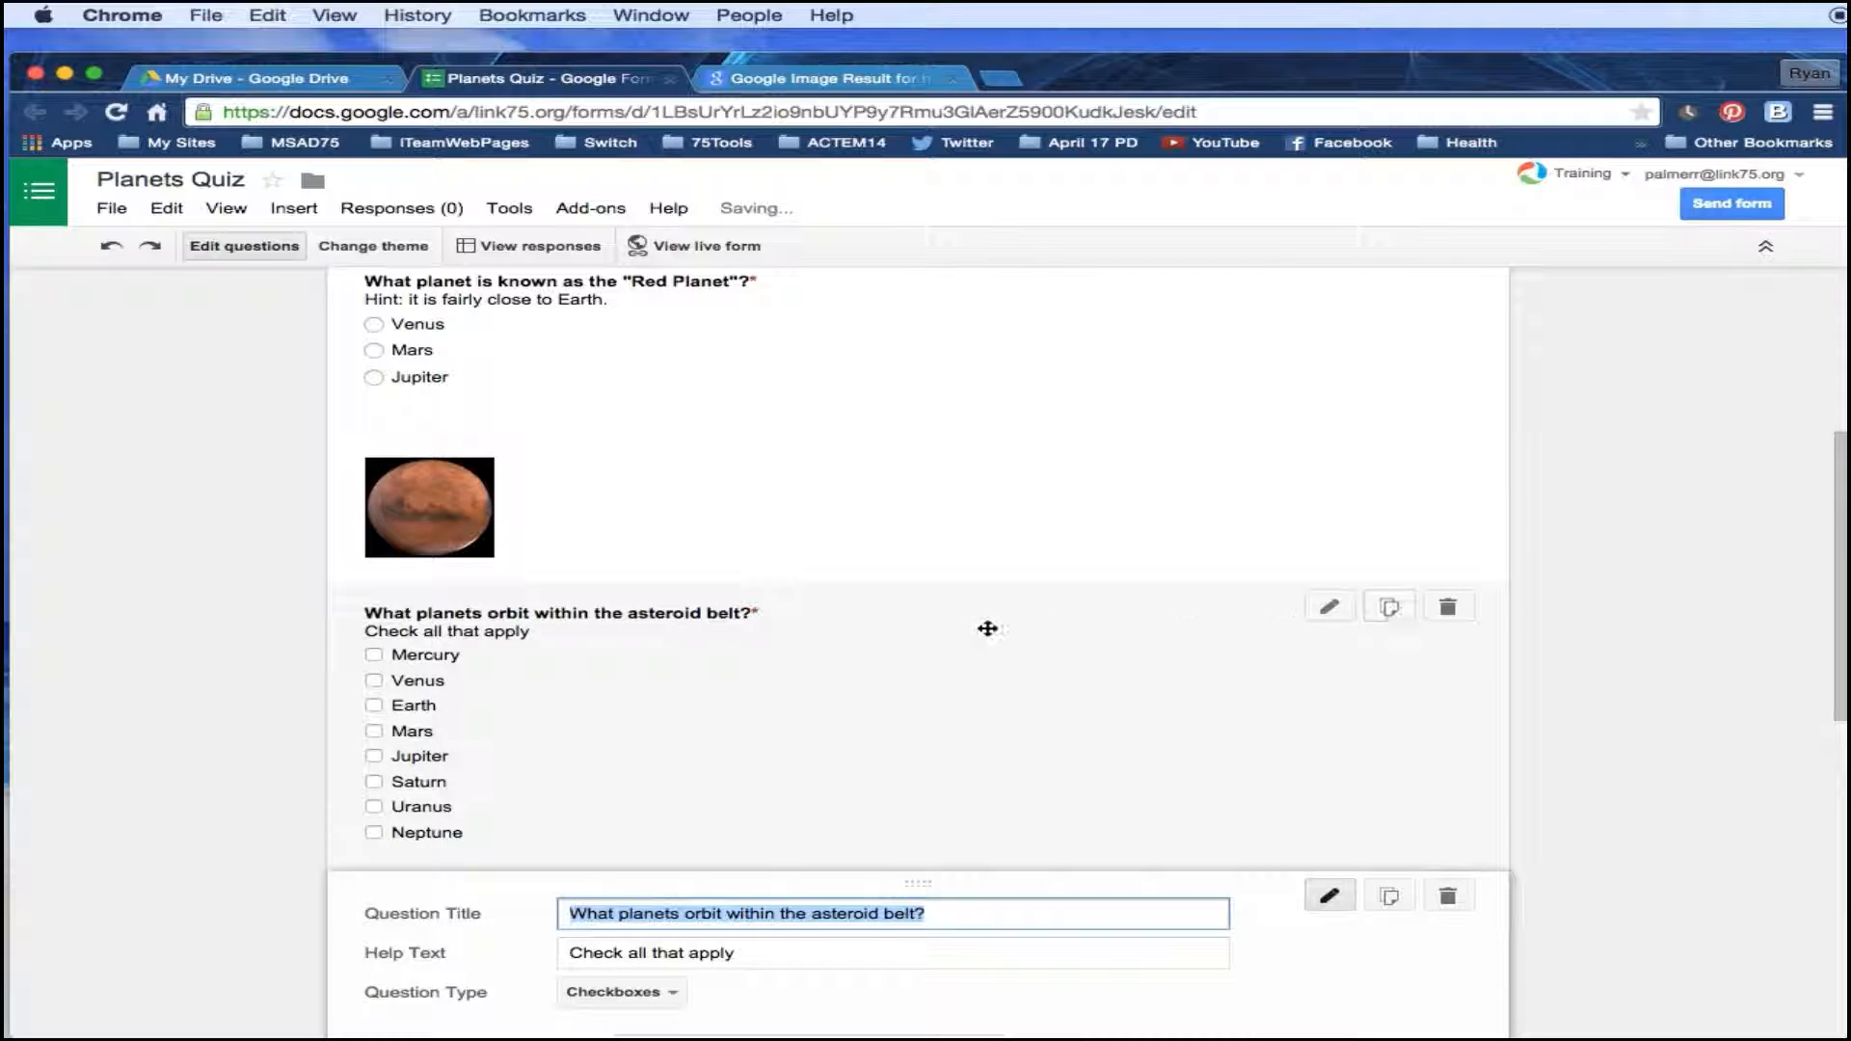
scroll(984, 628, "down", 3)
scroll(987, 630, "down", 2)
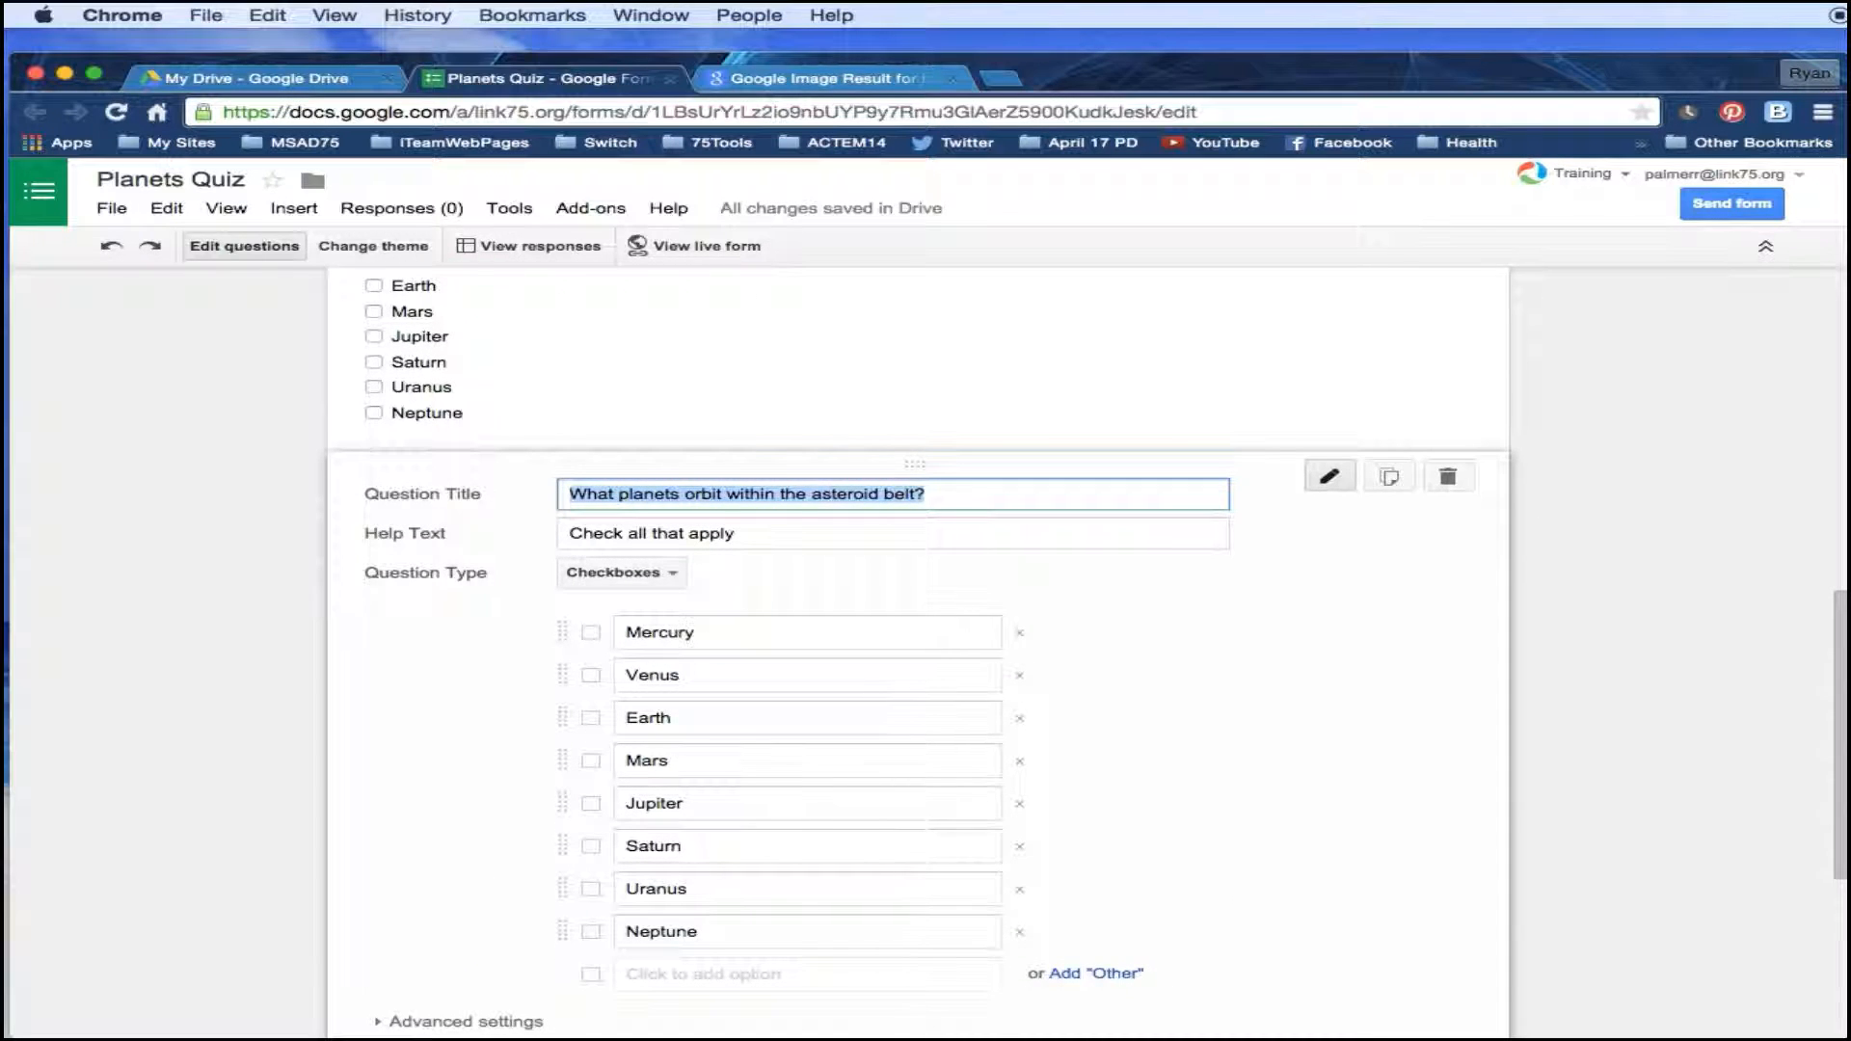
type("Wha")
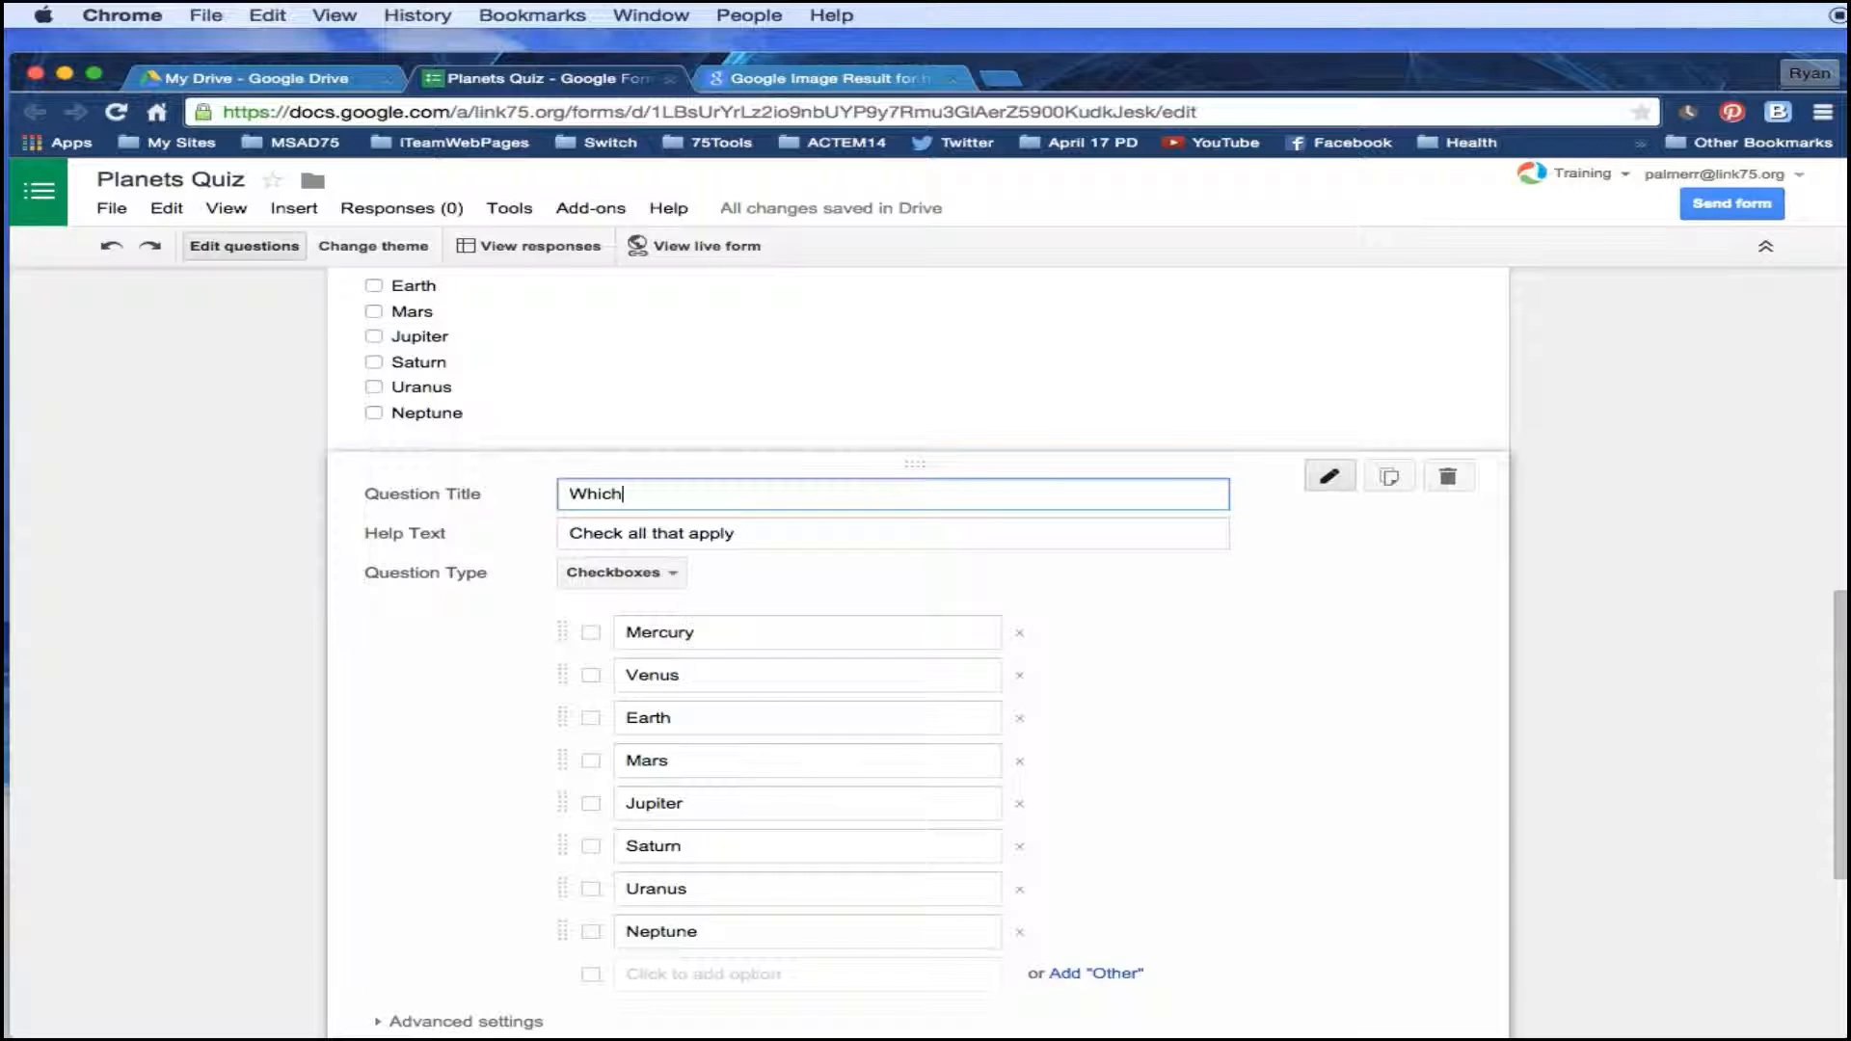
type("ch planets are known as the")
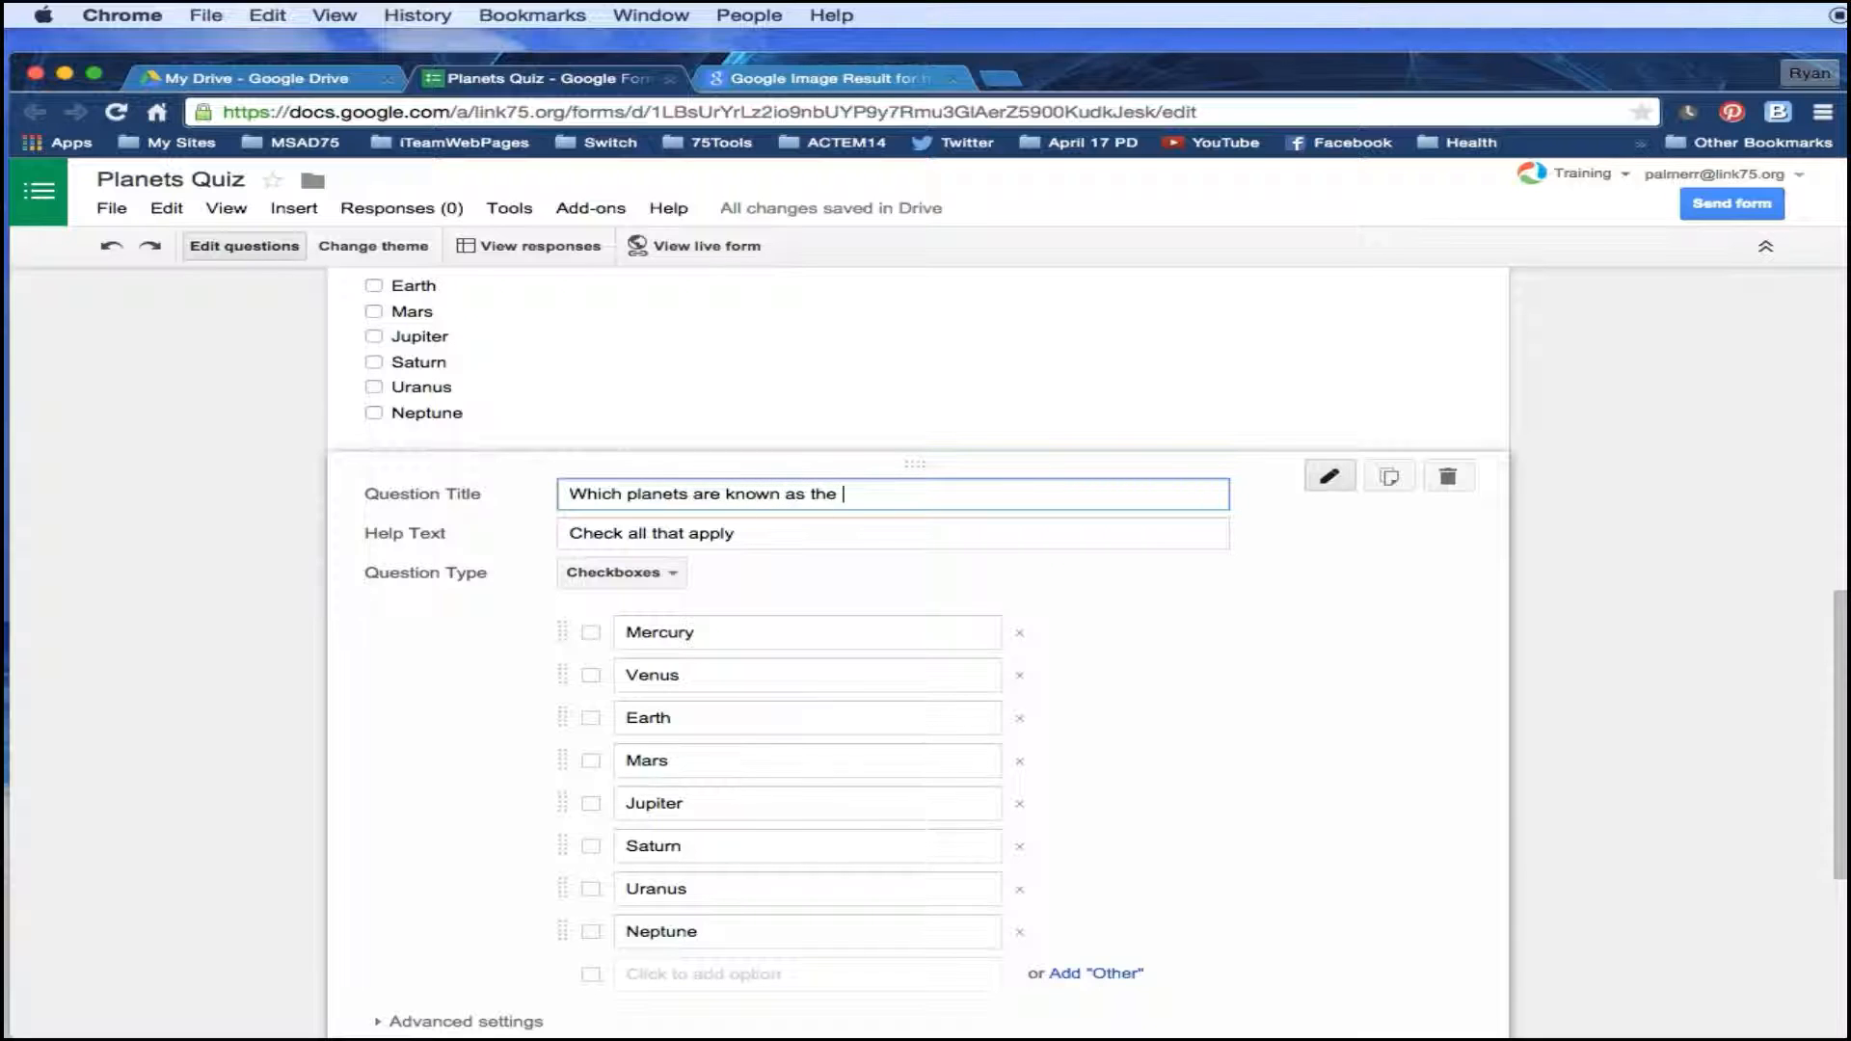
type(" Gas Giants?")
scroll(1356, 934, "down", 4)
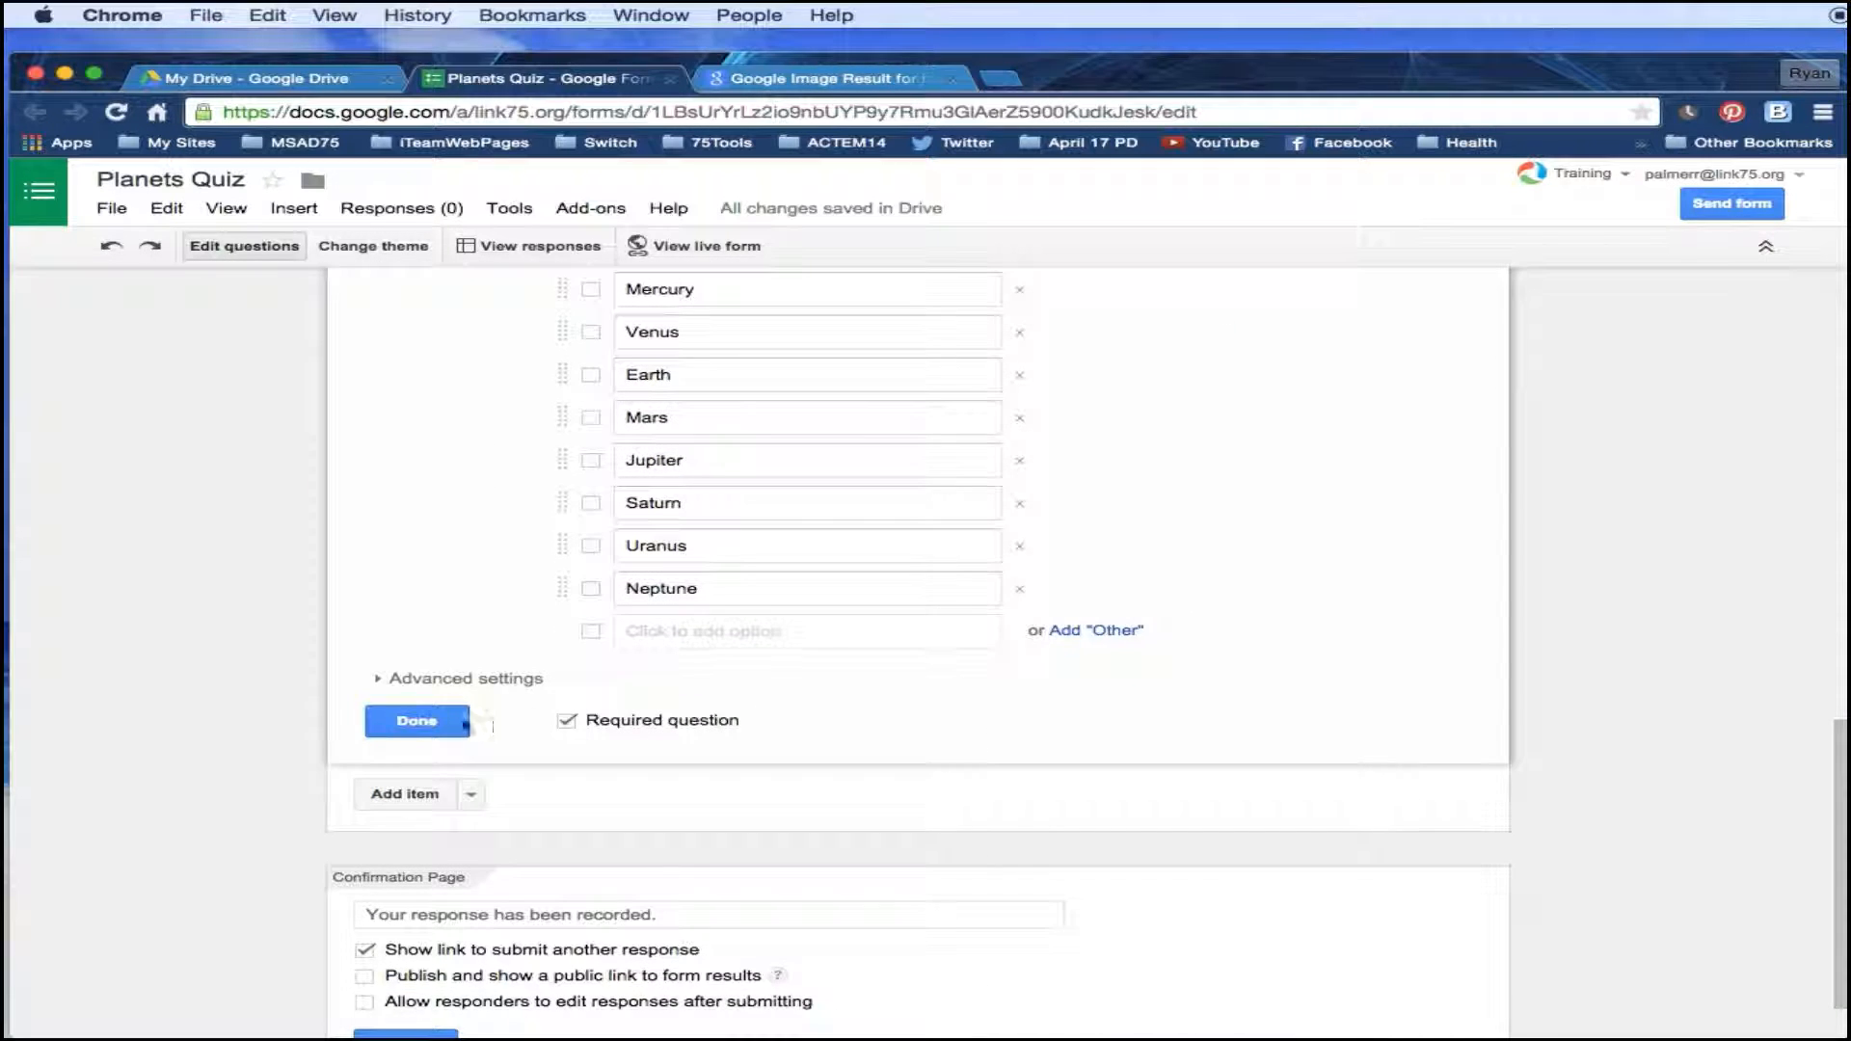
left_click(467, 723)
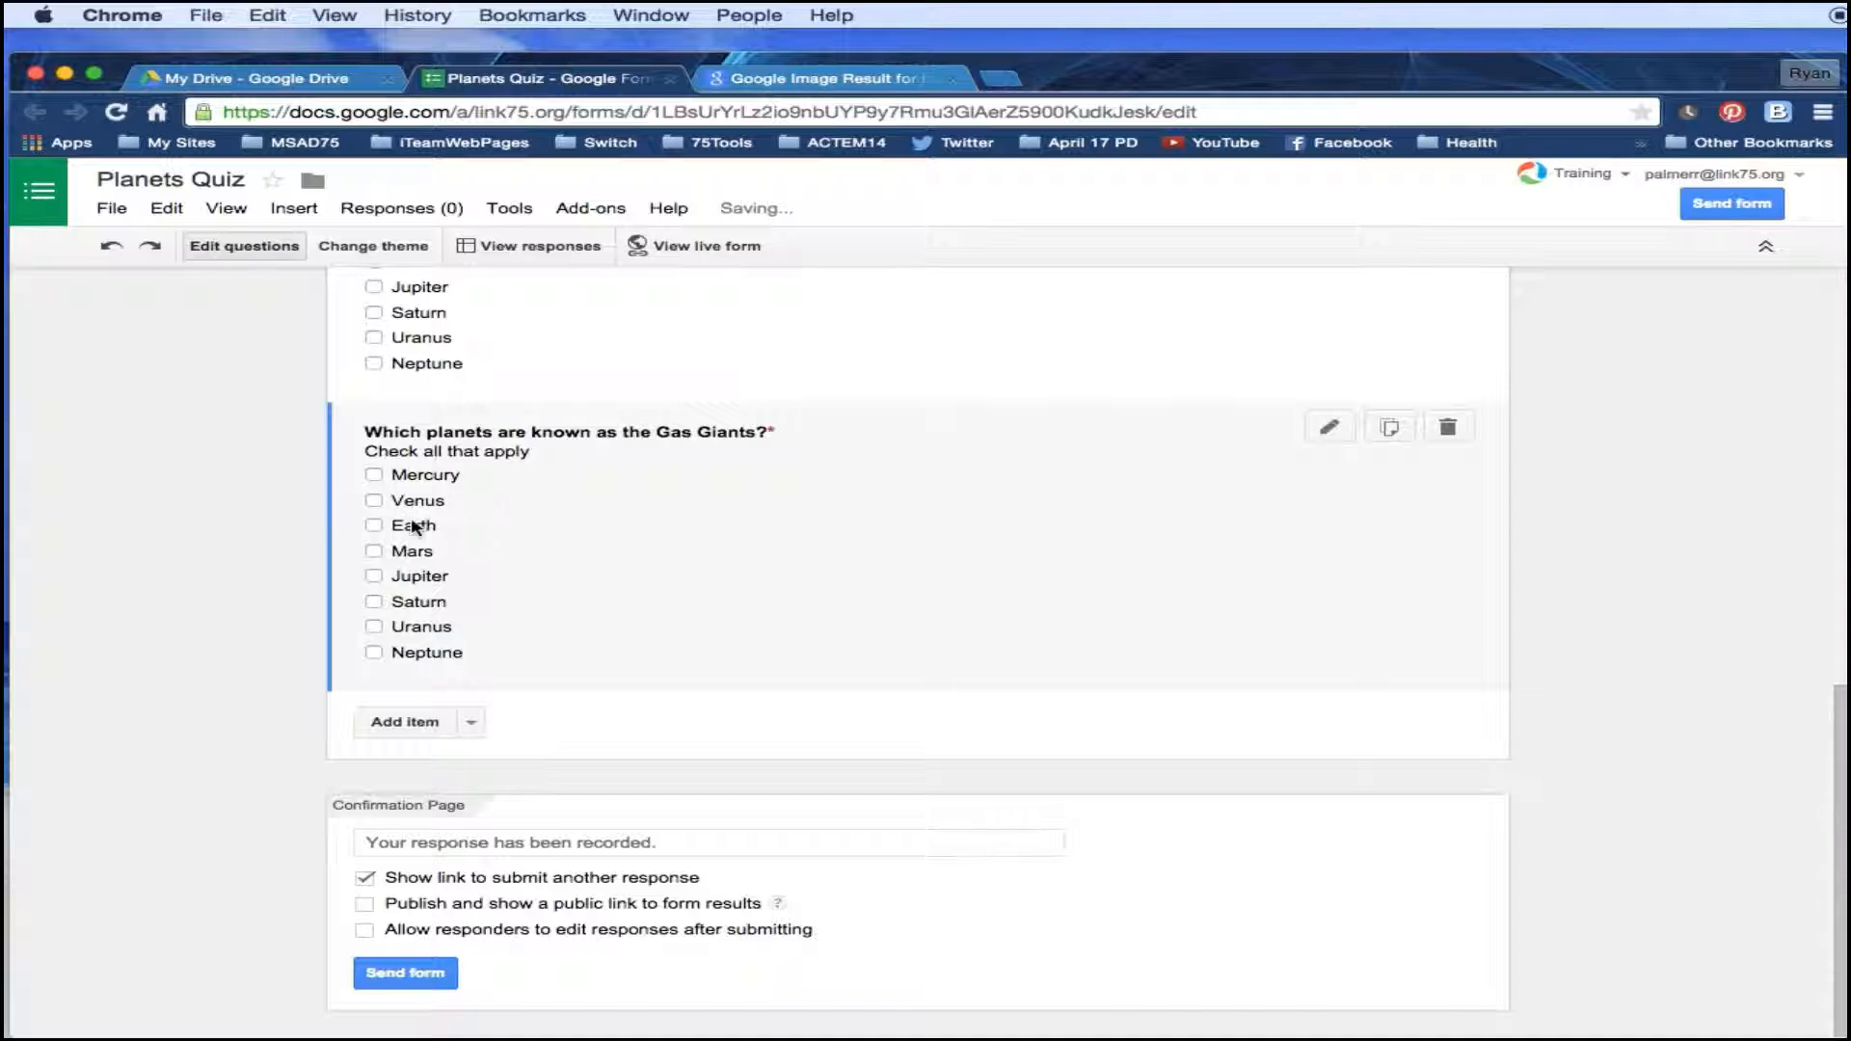
Open the live form and review the layout of its description, image and questions from start to end.
scroll(619, 625, "up", 3)
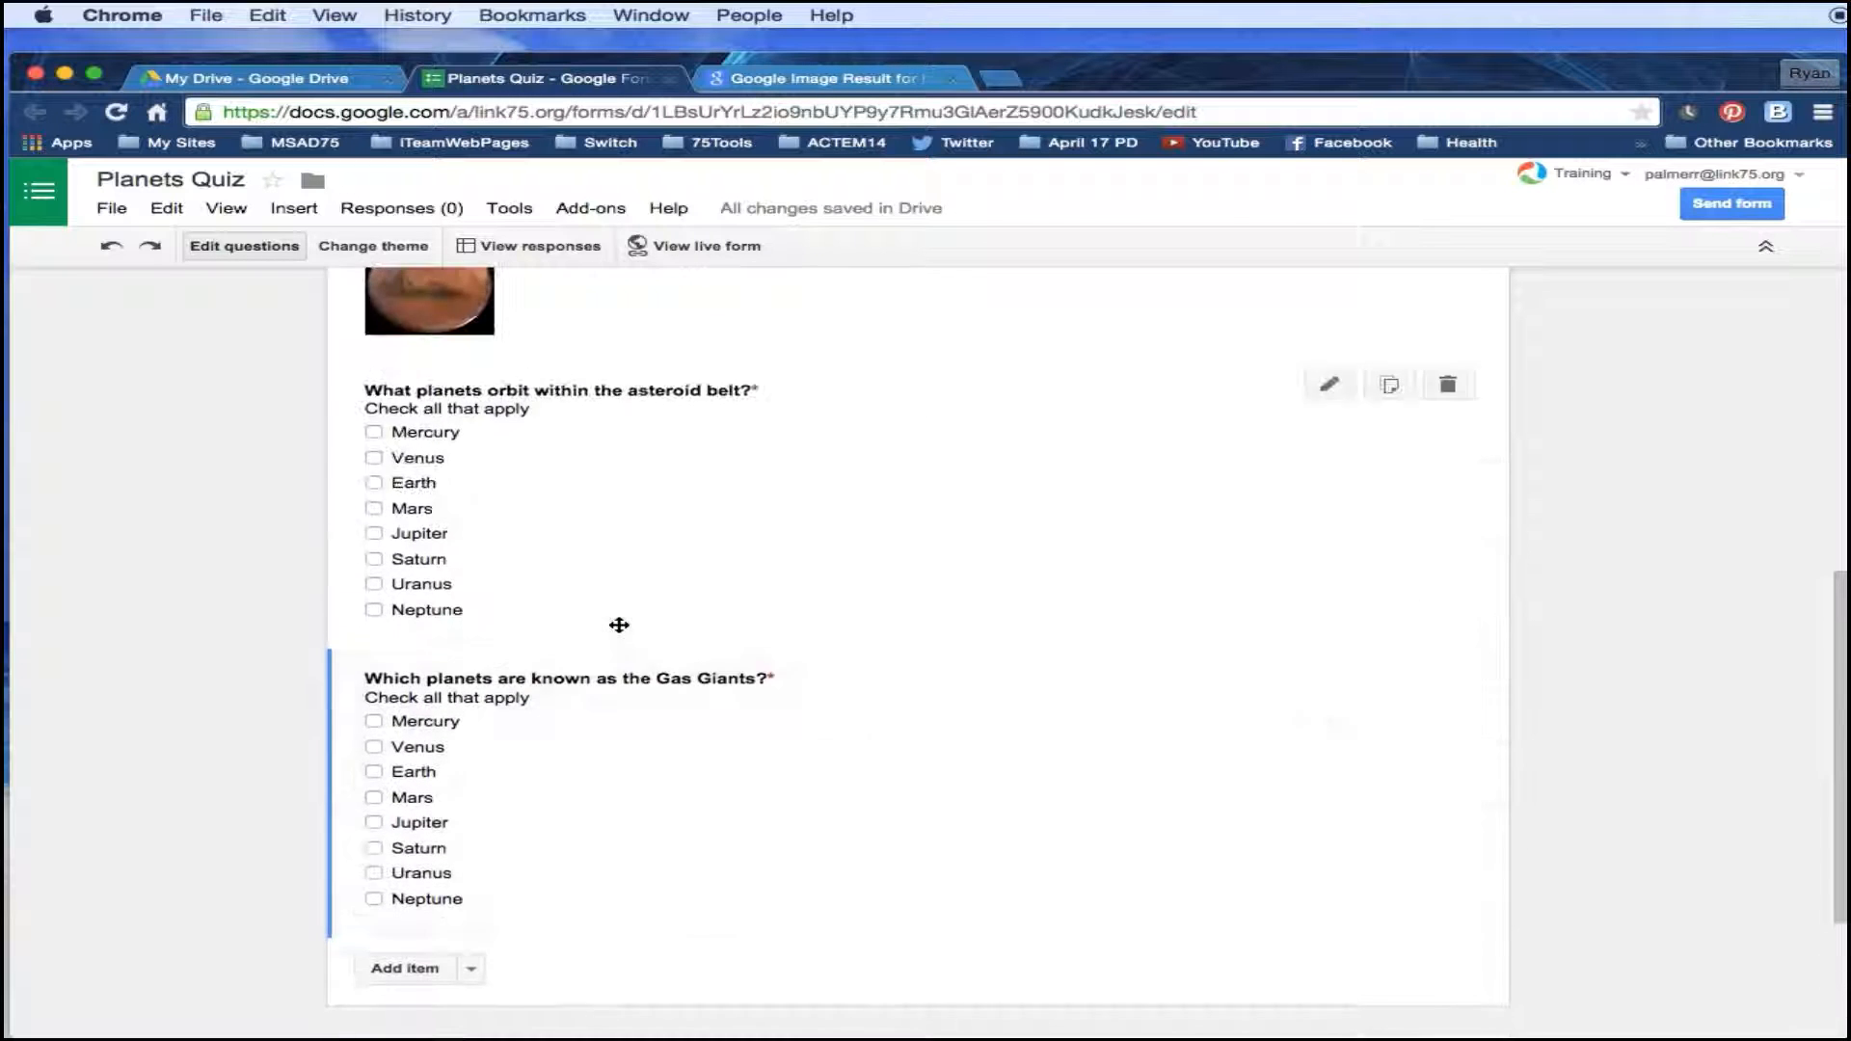
scroll(619, 625, "down", 1)
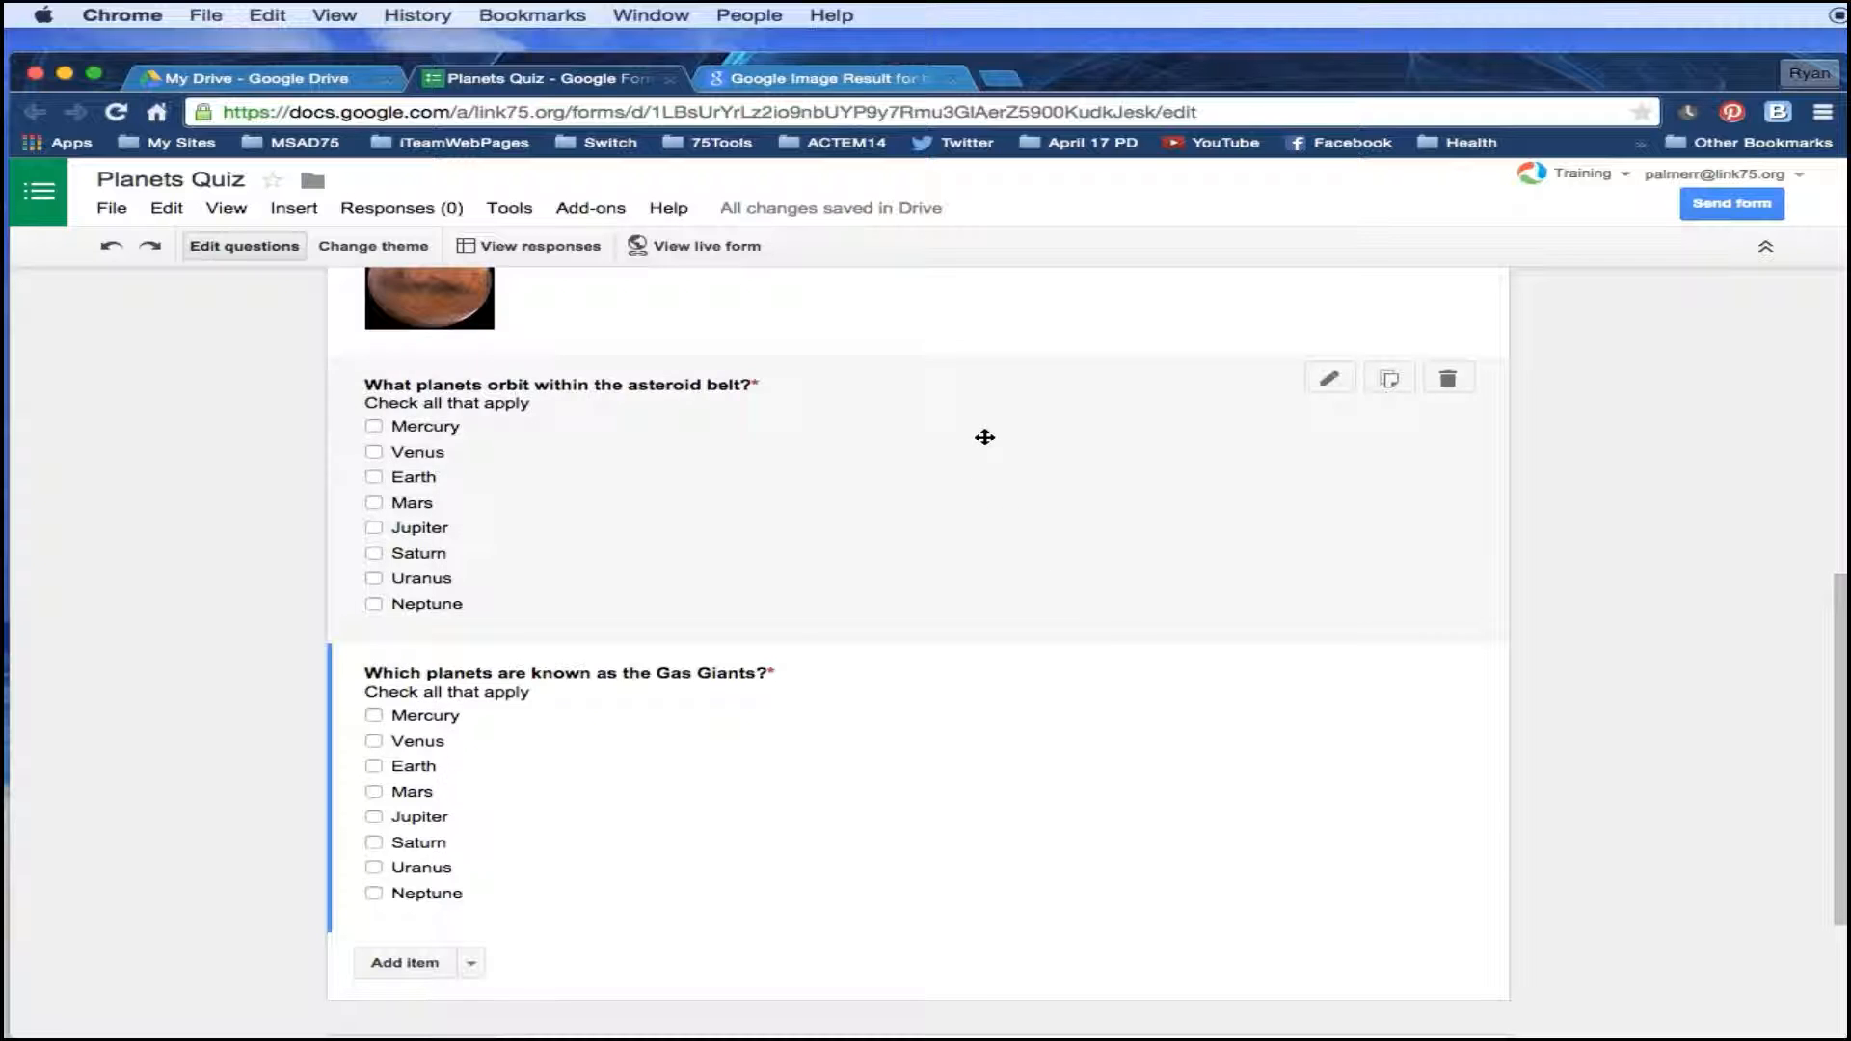
scroll(984, 437, "up", 5)
scroll(985, 437, "up", 2)
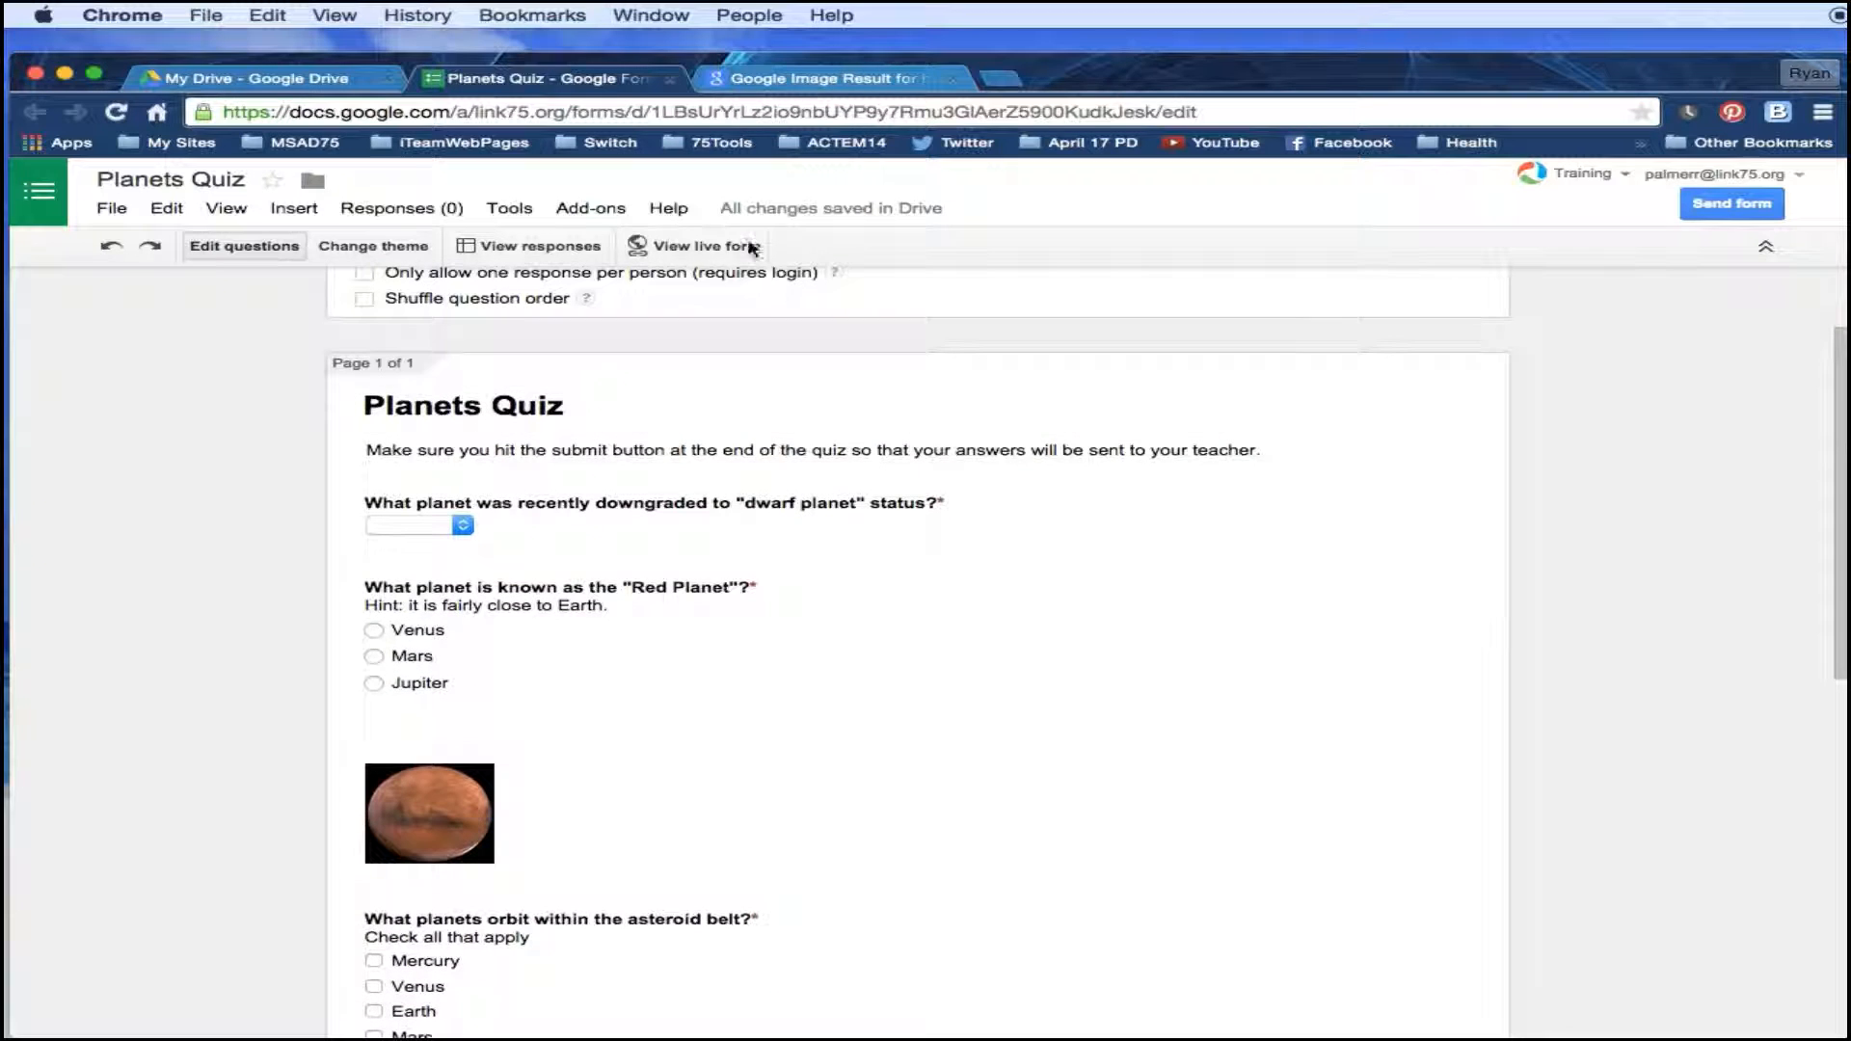
left_click(691, 249)
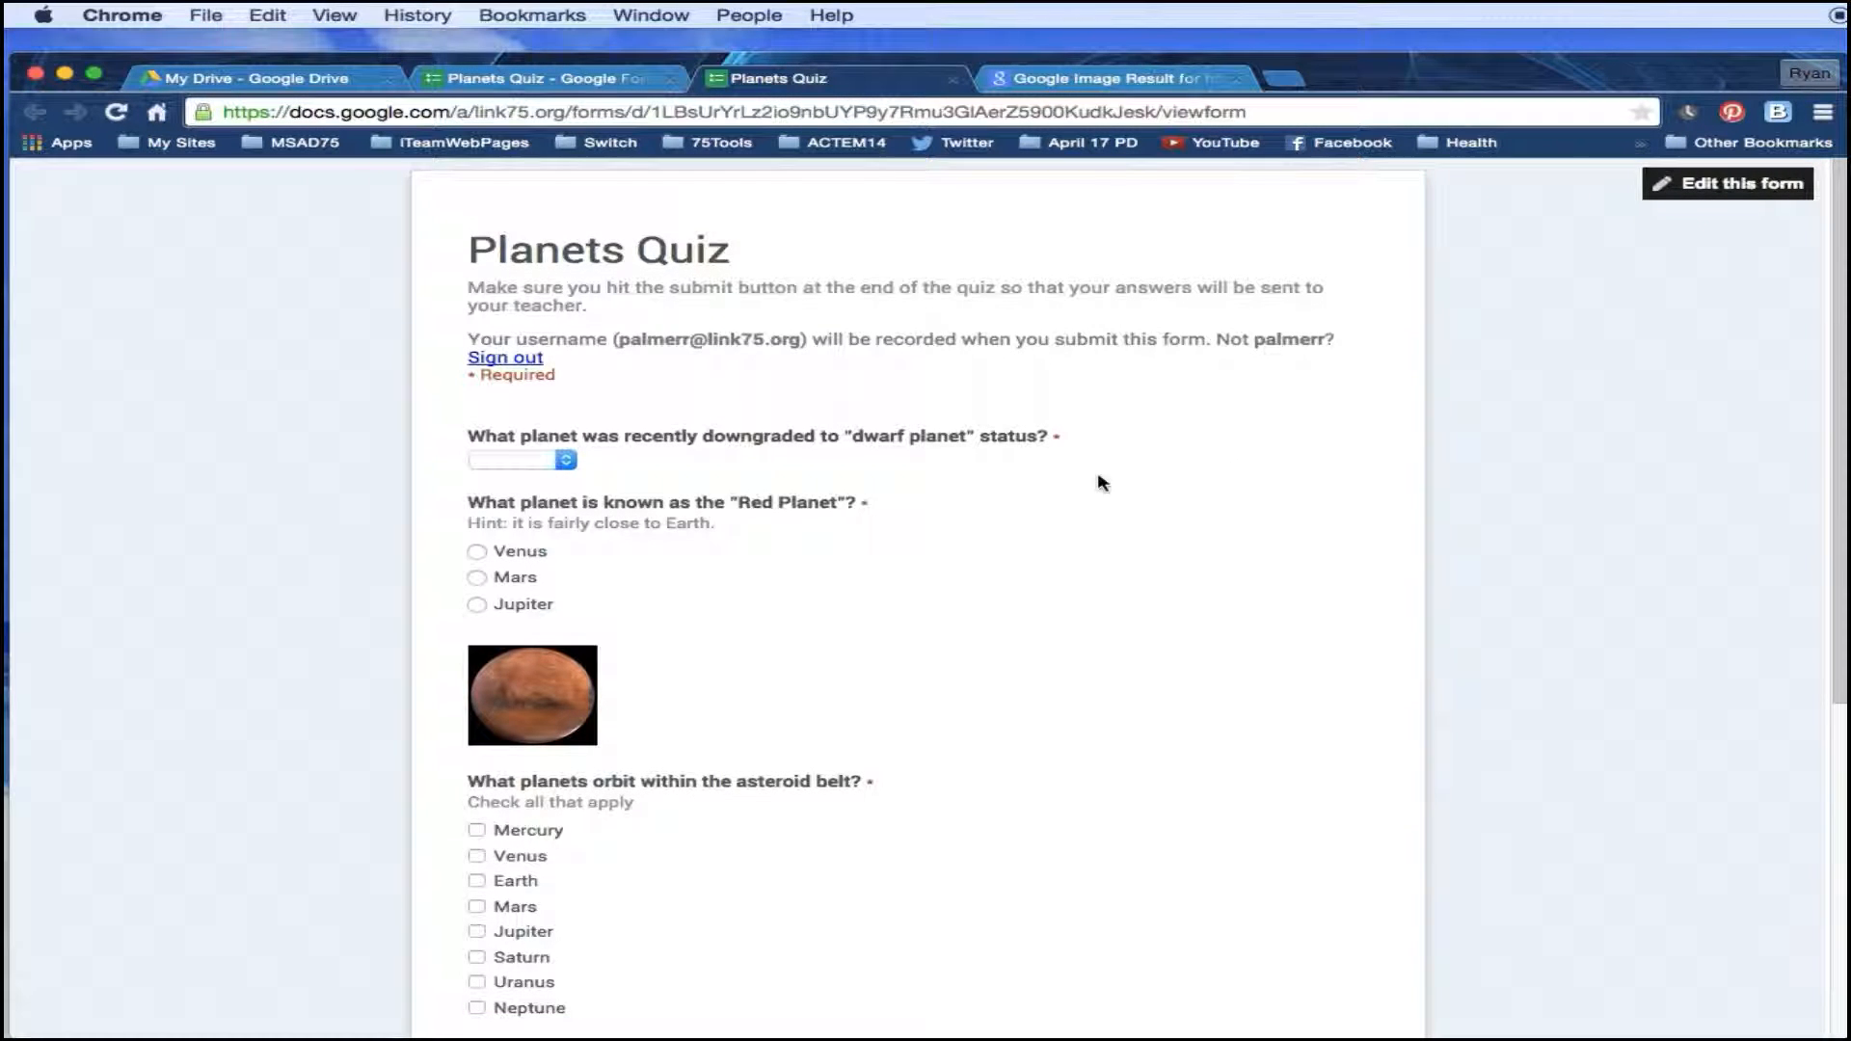
scroll(1102, 482, "down", 6)
scroll(1103, 482, "up", 6)
scroll(1102, 483, "down", 1)
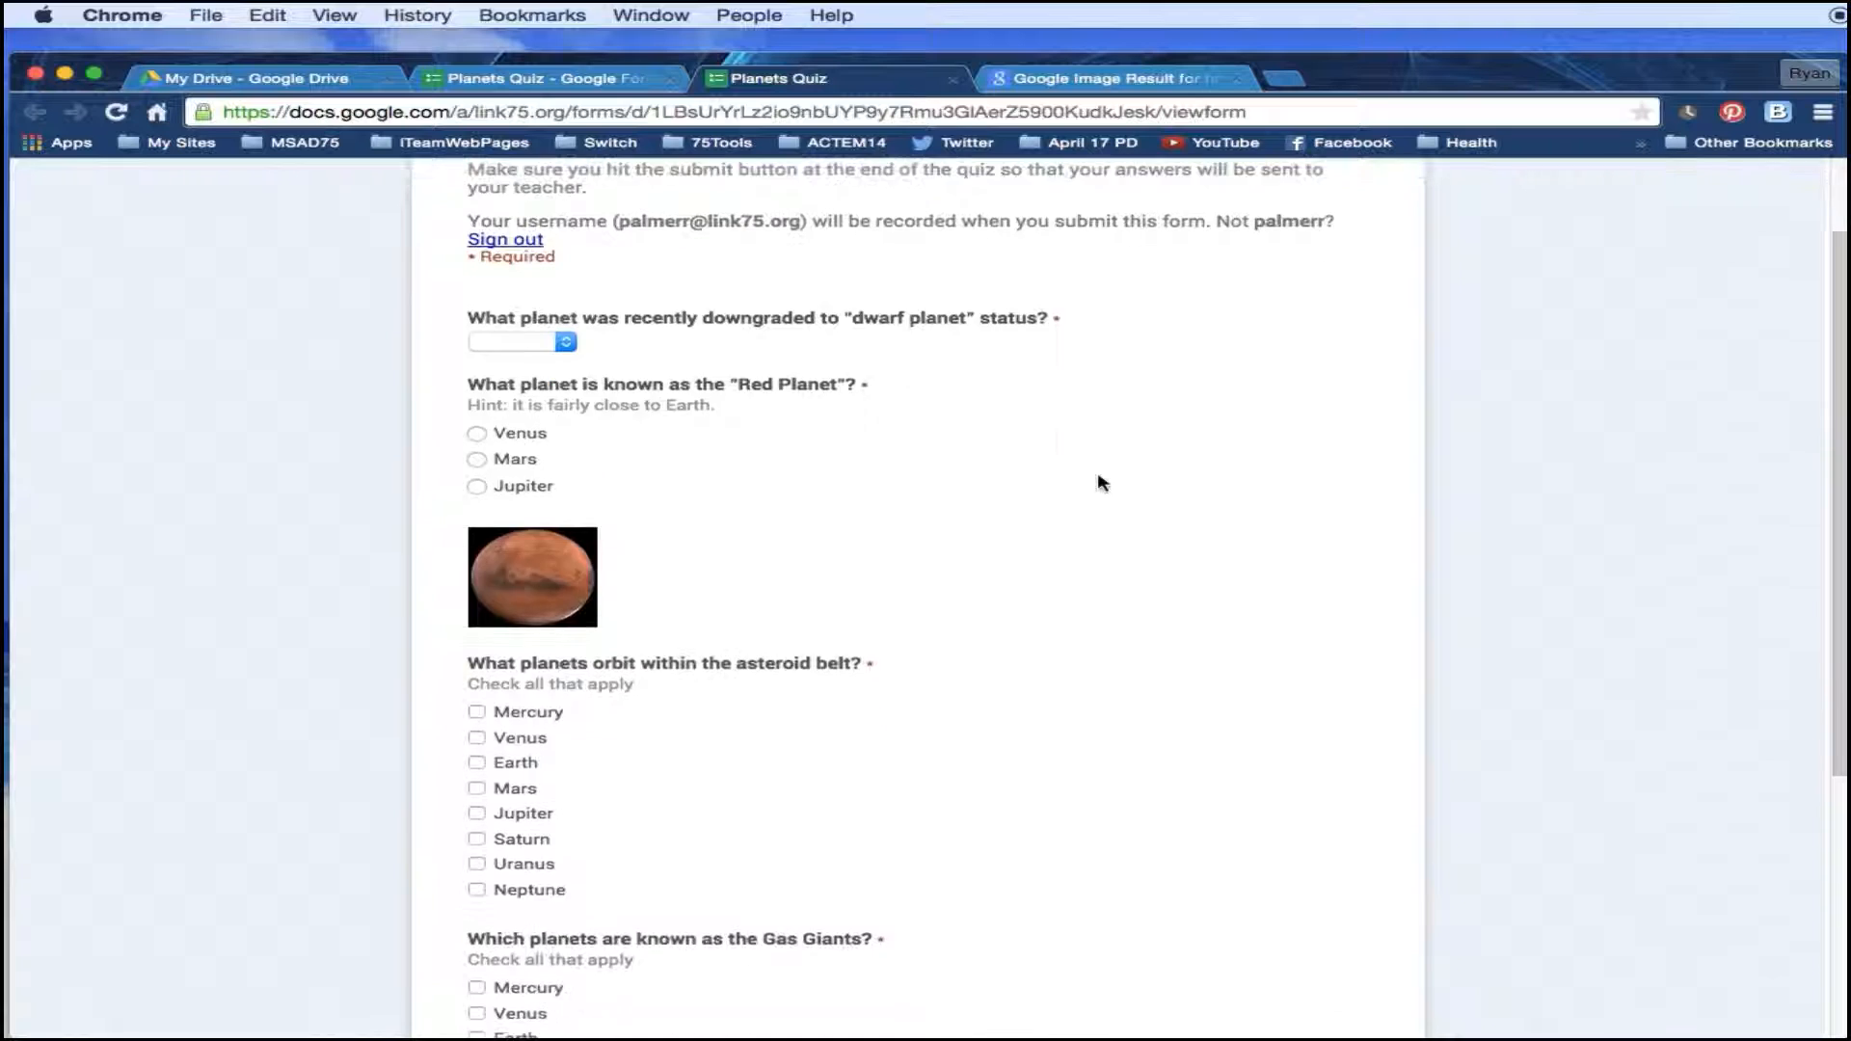
scroll(1102, 483, "up", 1)
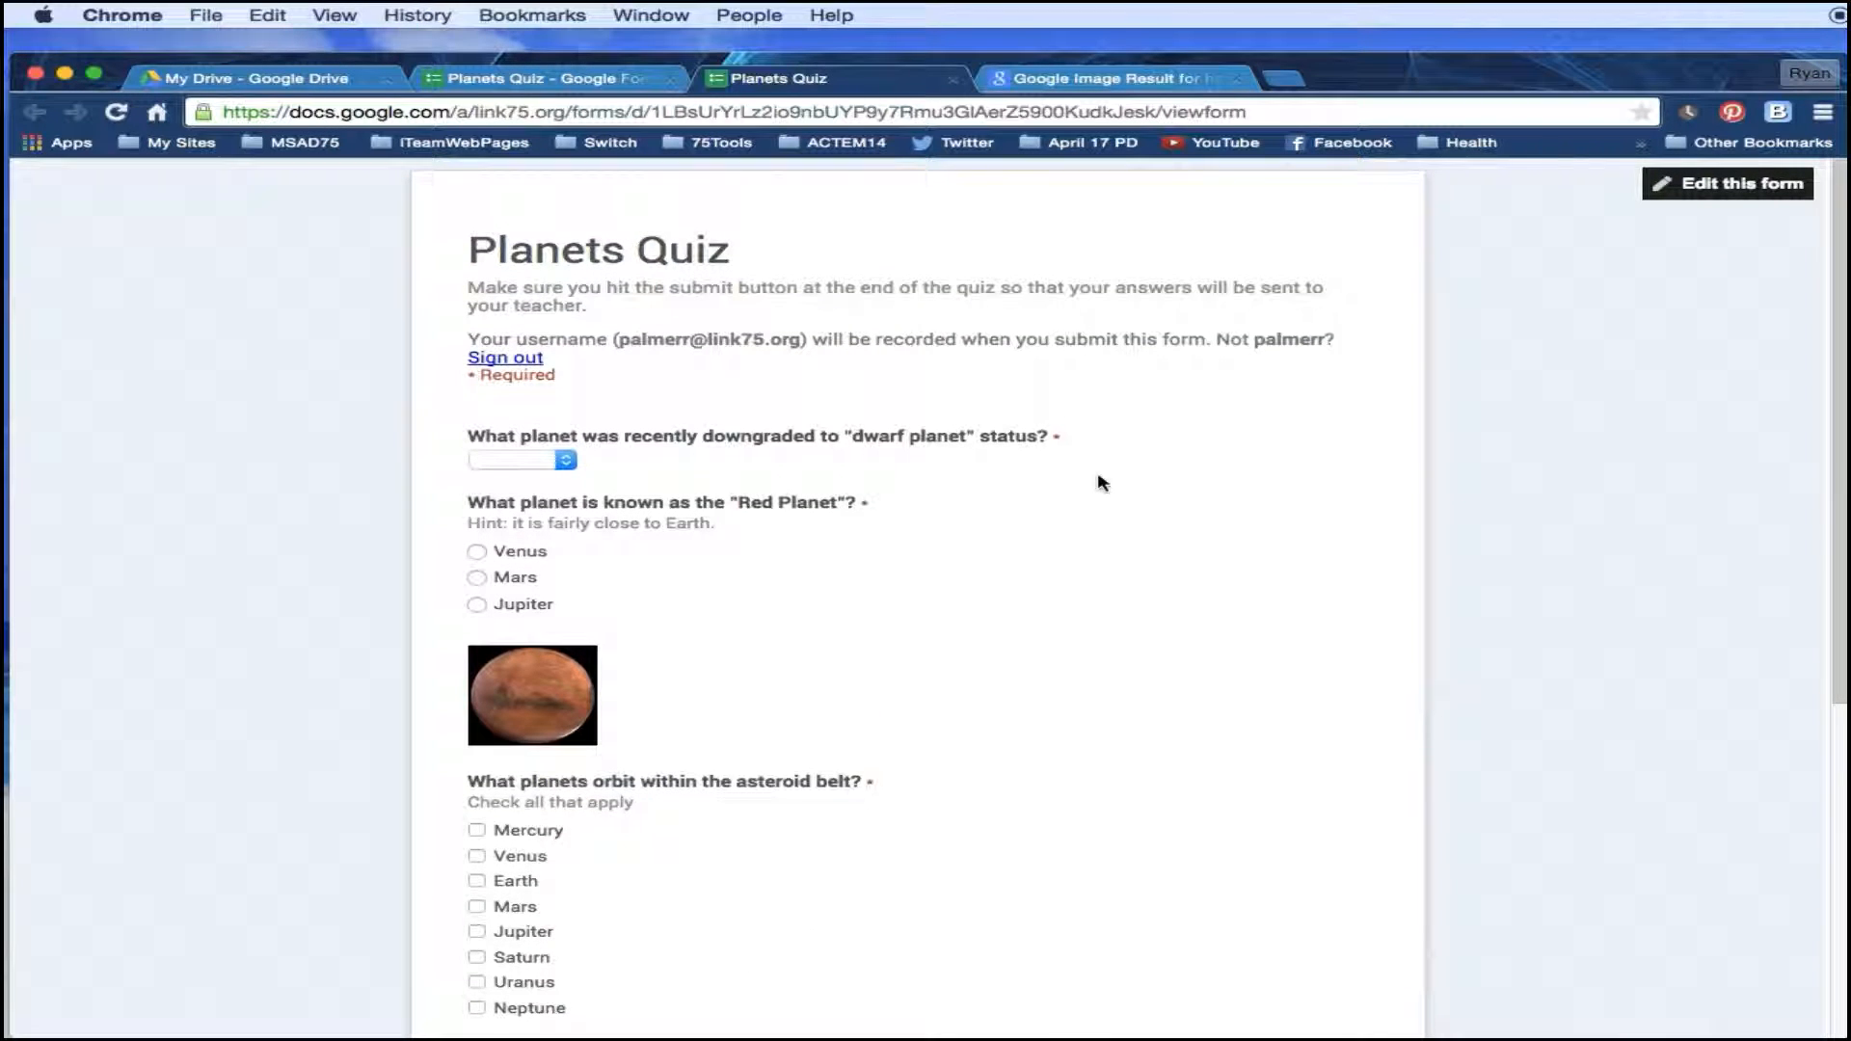
scroll(1091, 558, "down", 5)
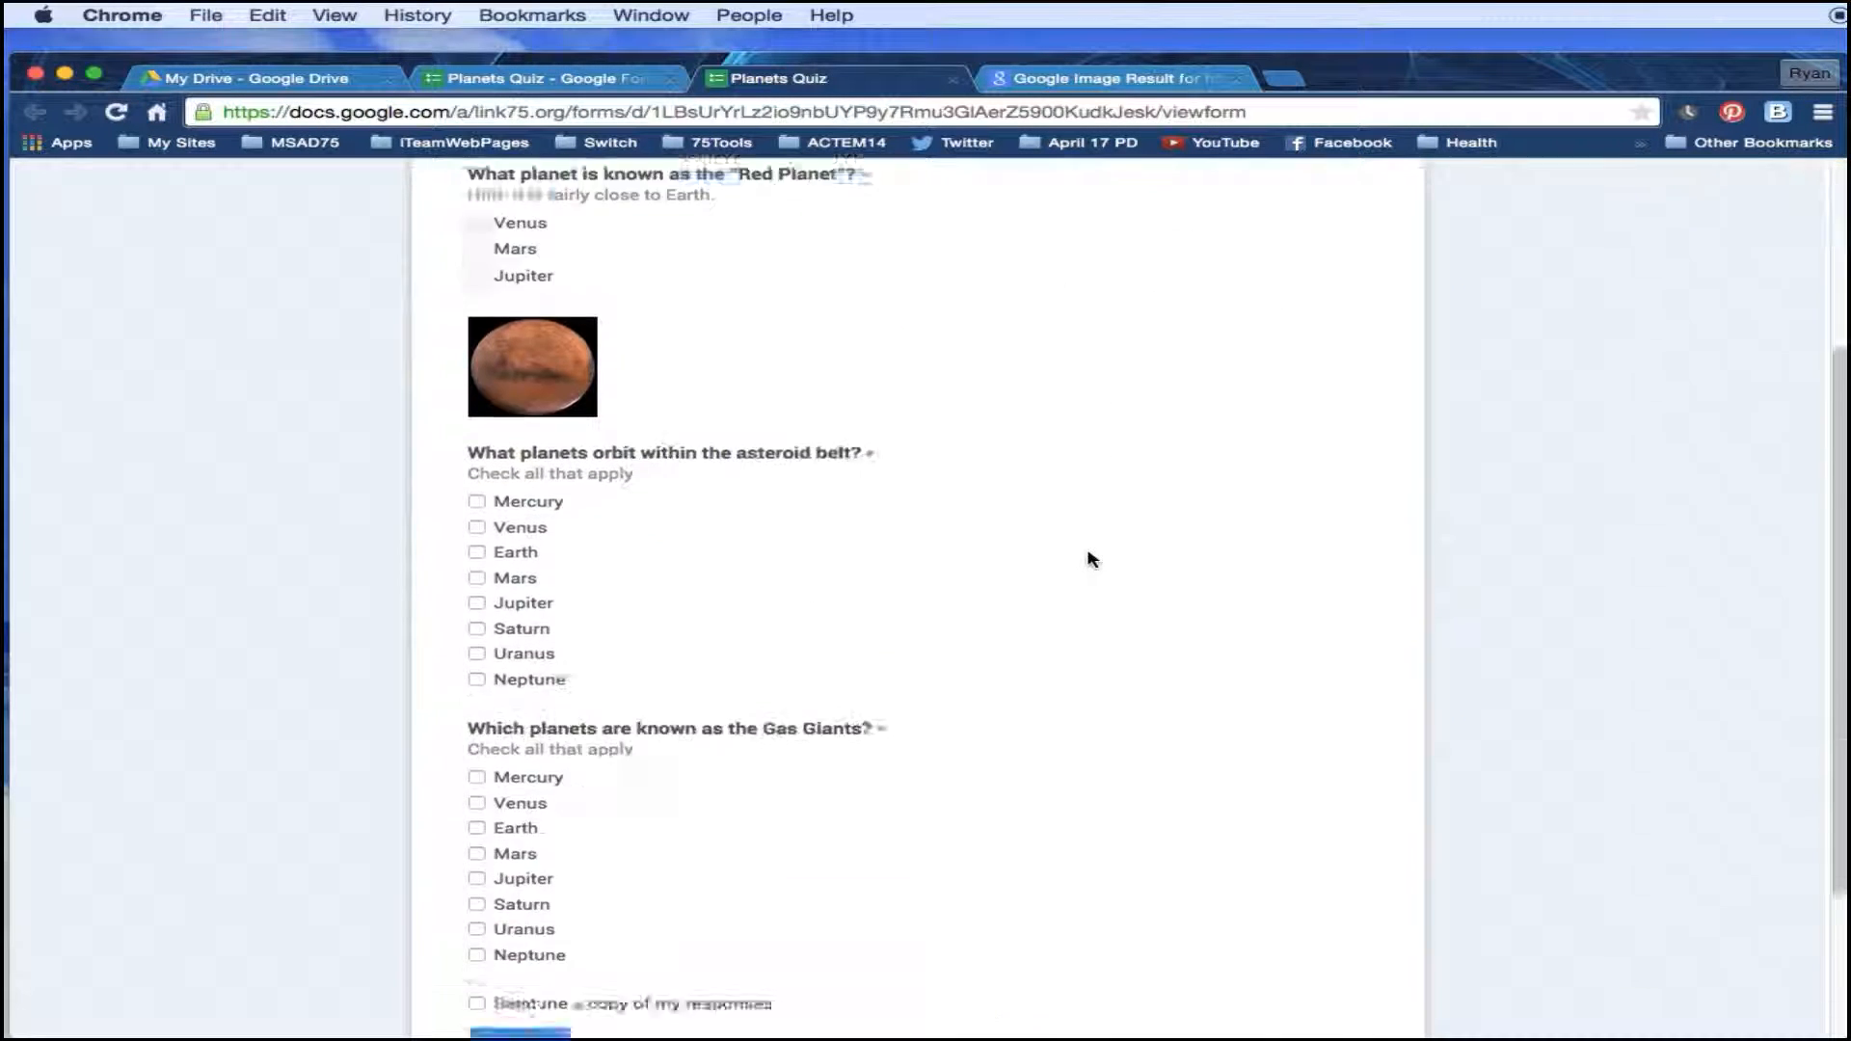
scroll(1091, 558, "up", 5)
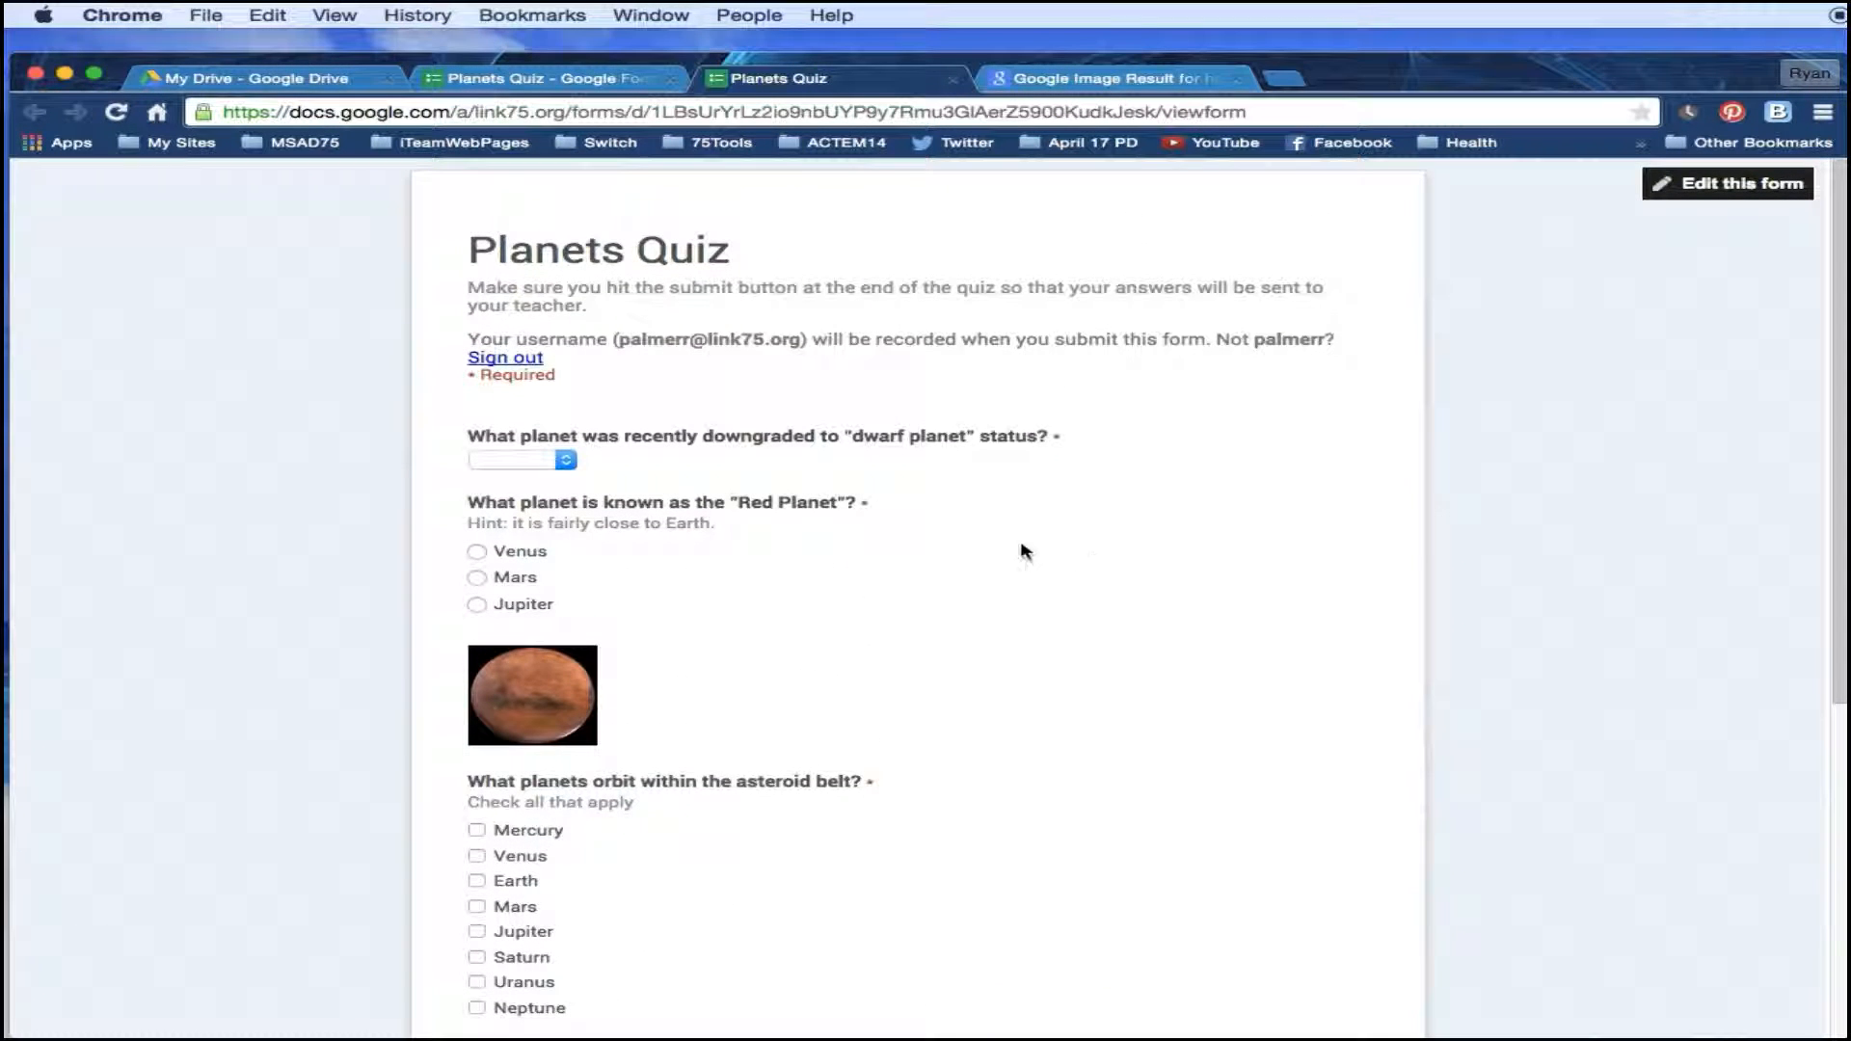
Return to the form editor and change the form's theme, trying Homework before applying Fireworks.
left_click(485, 87)
scroll(1050, 637, "up", 3)
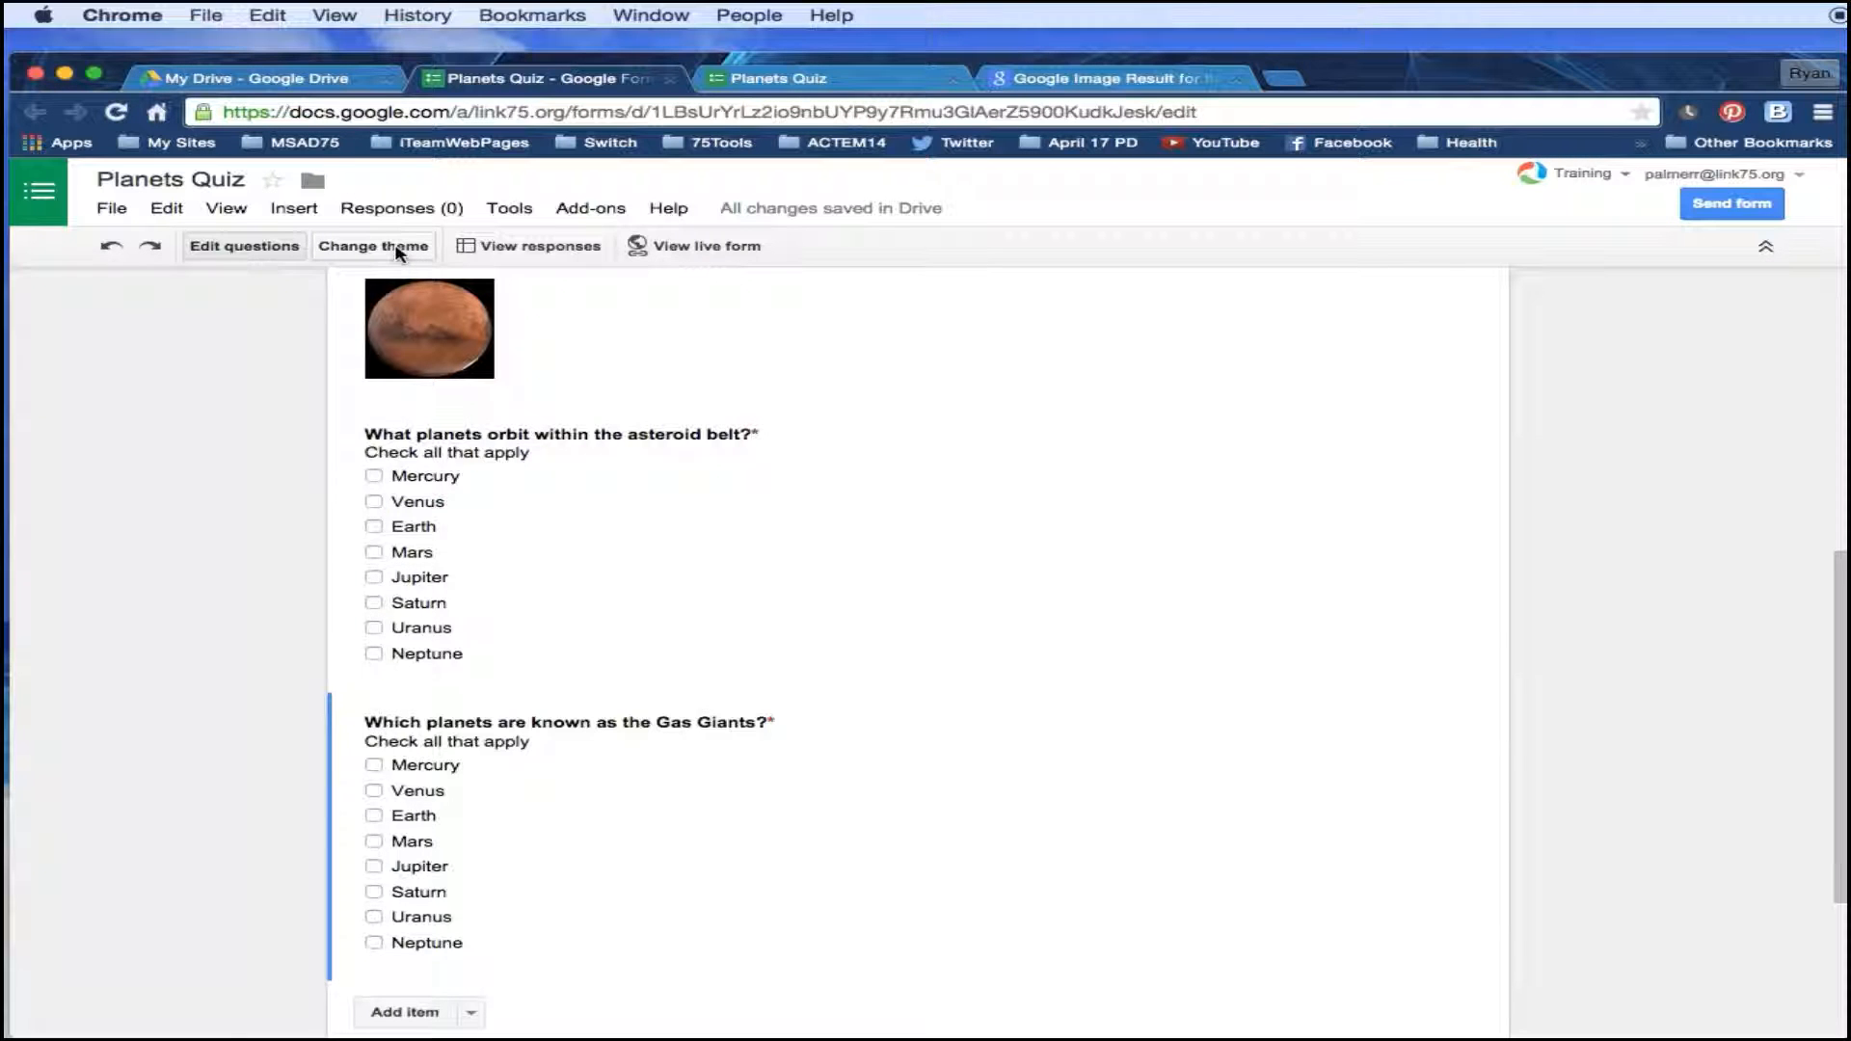
left_click(397, 253)
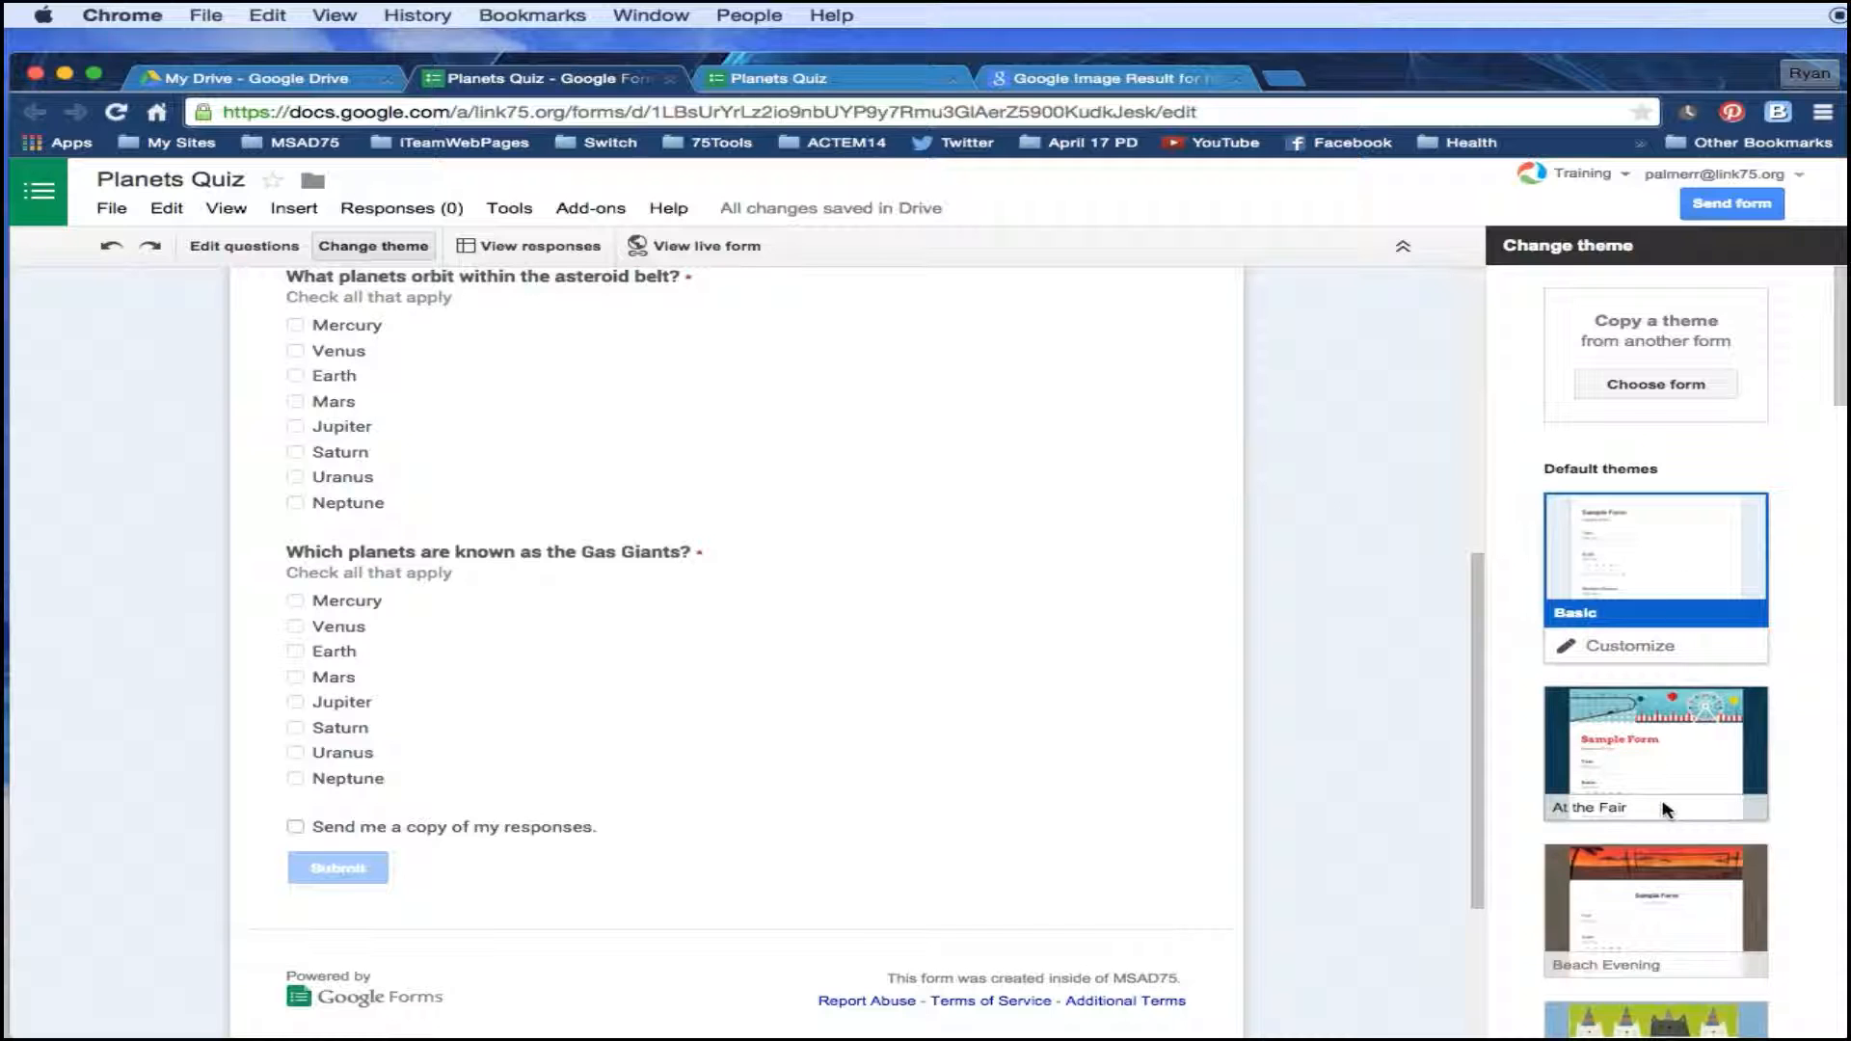
scroll(1667, 808, "down", 10)
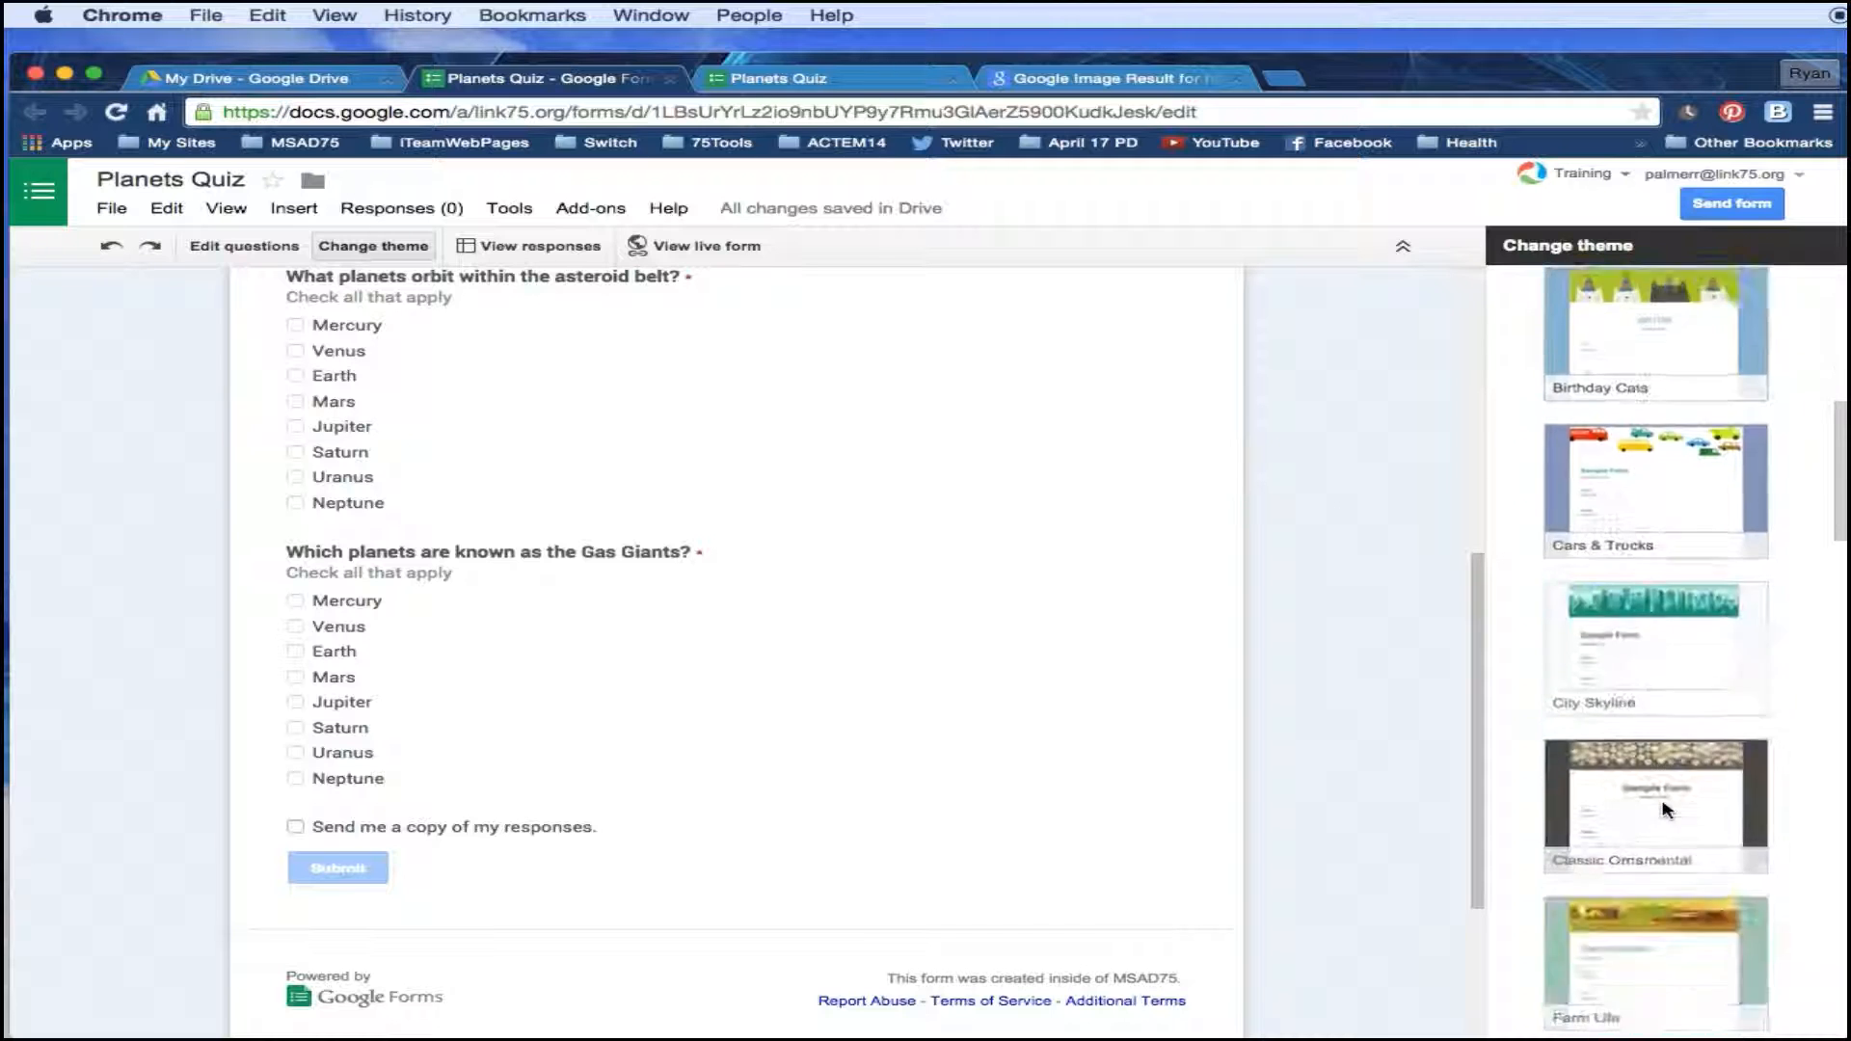
scroll(1666, 808, "down", 8)
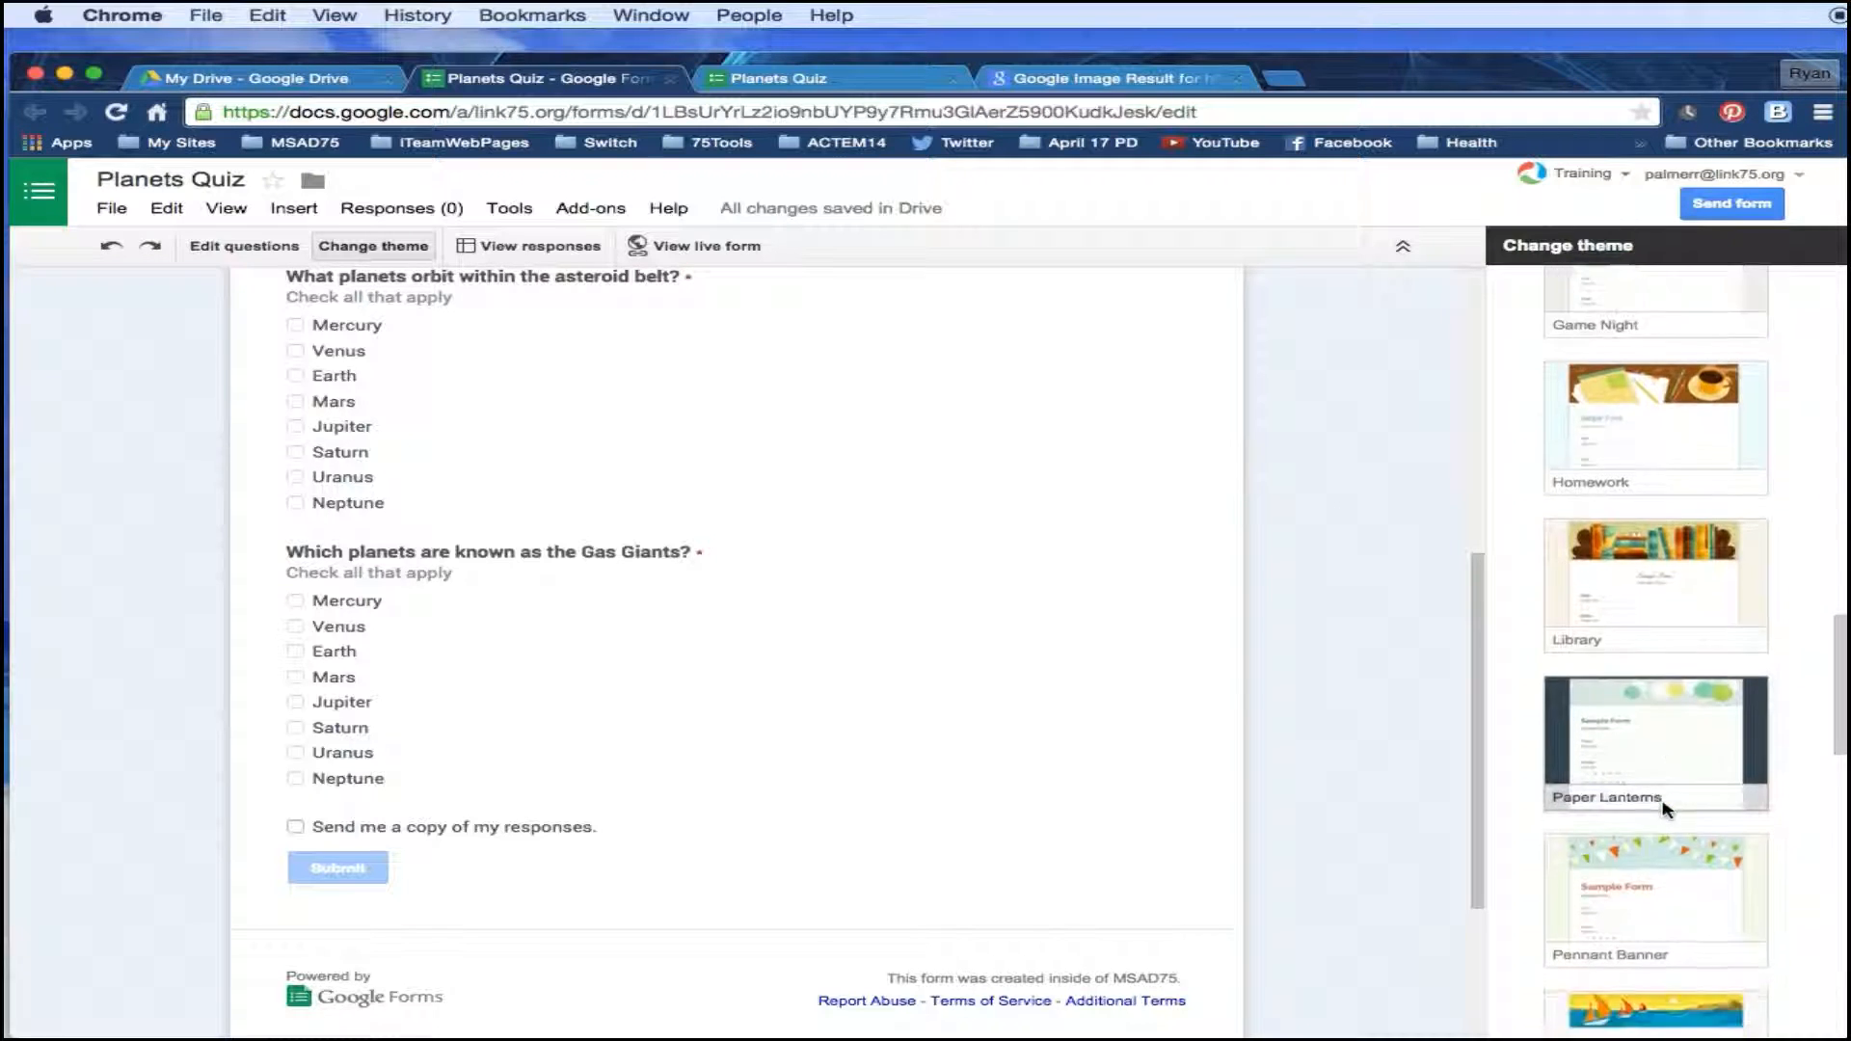
scroll(1630, 415, "up", 4)
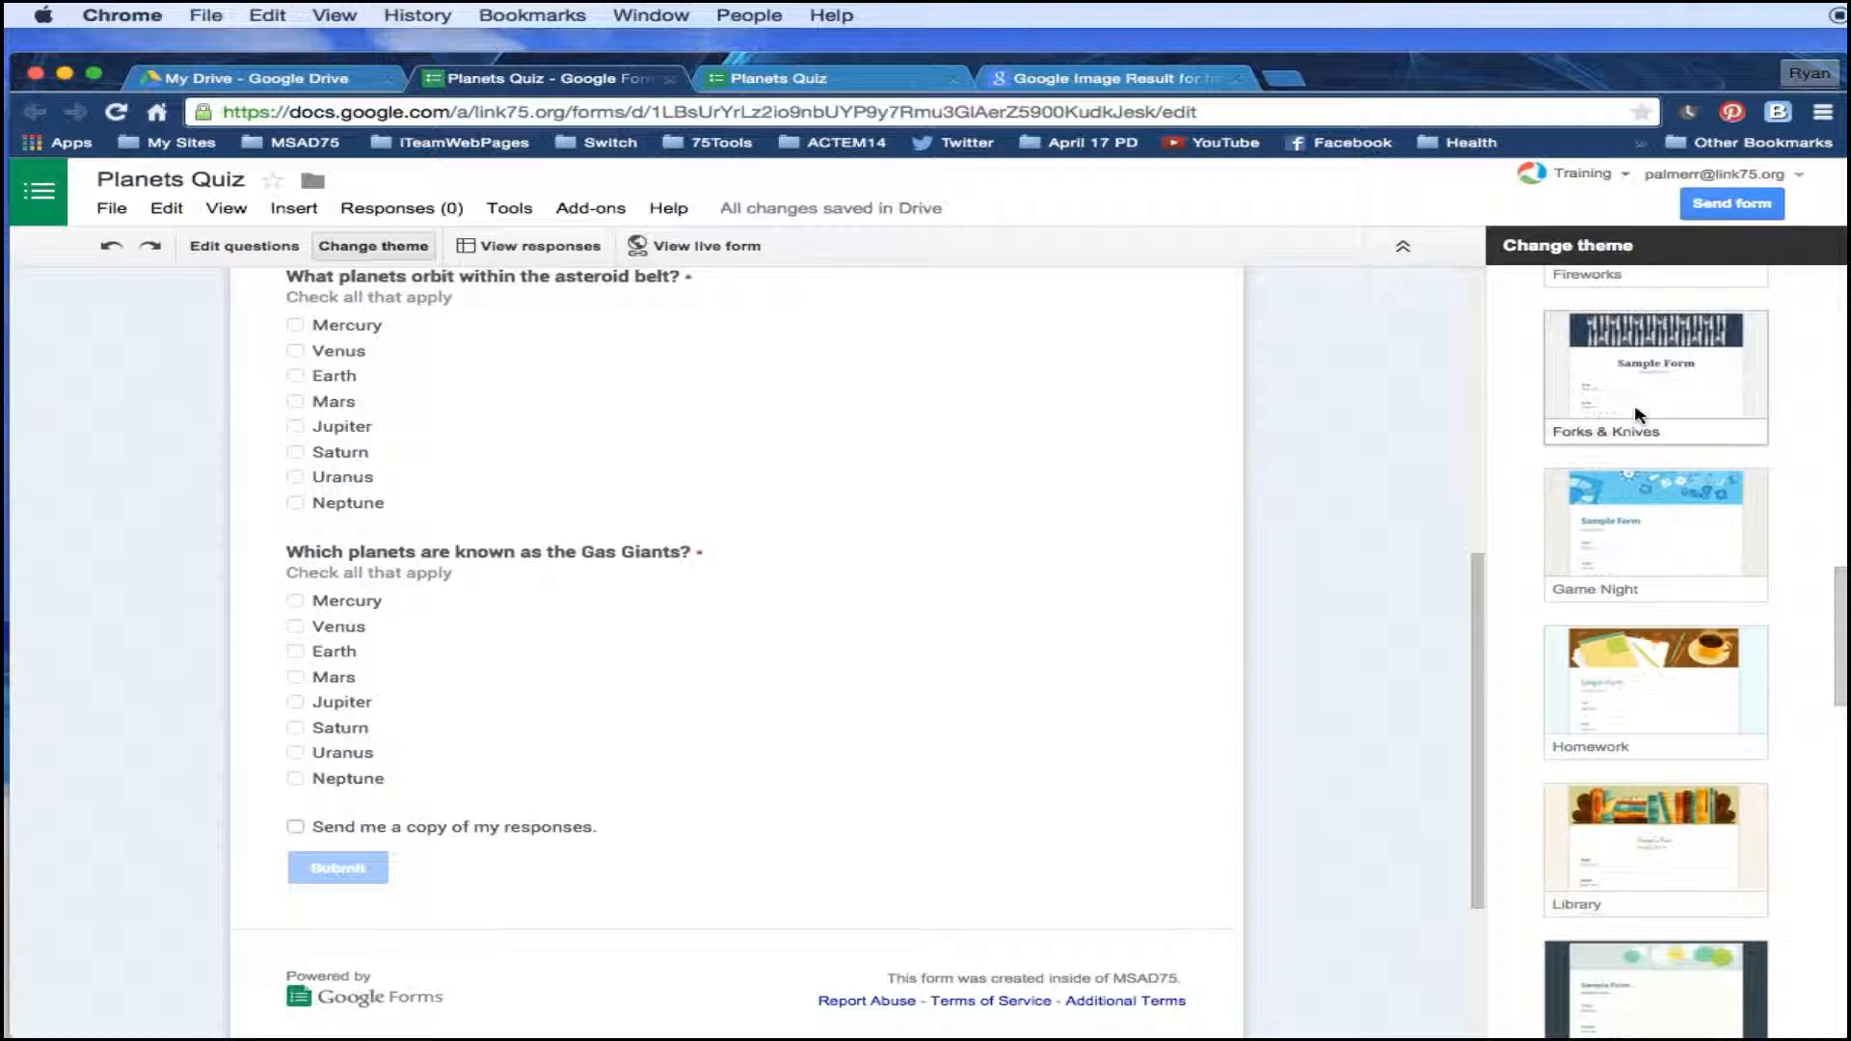
scroll(1629, 417, "up", 1)
scroll(1630, 416, "down", 1)
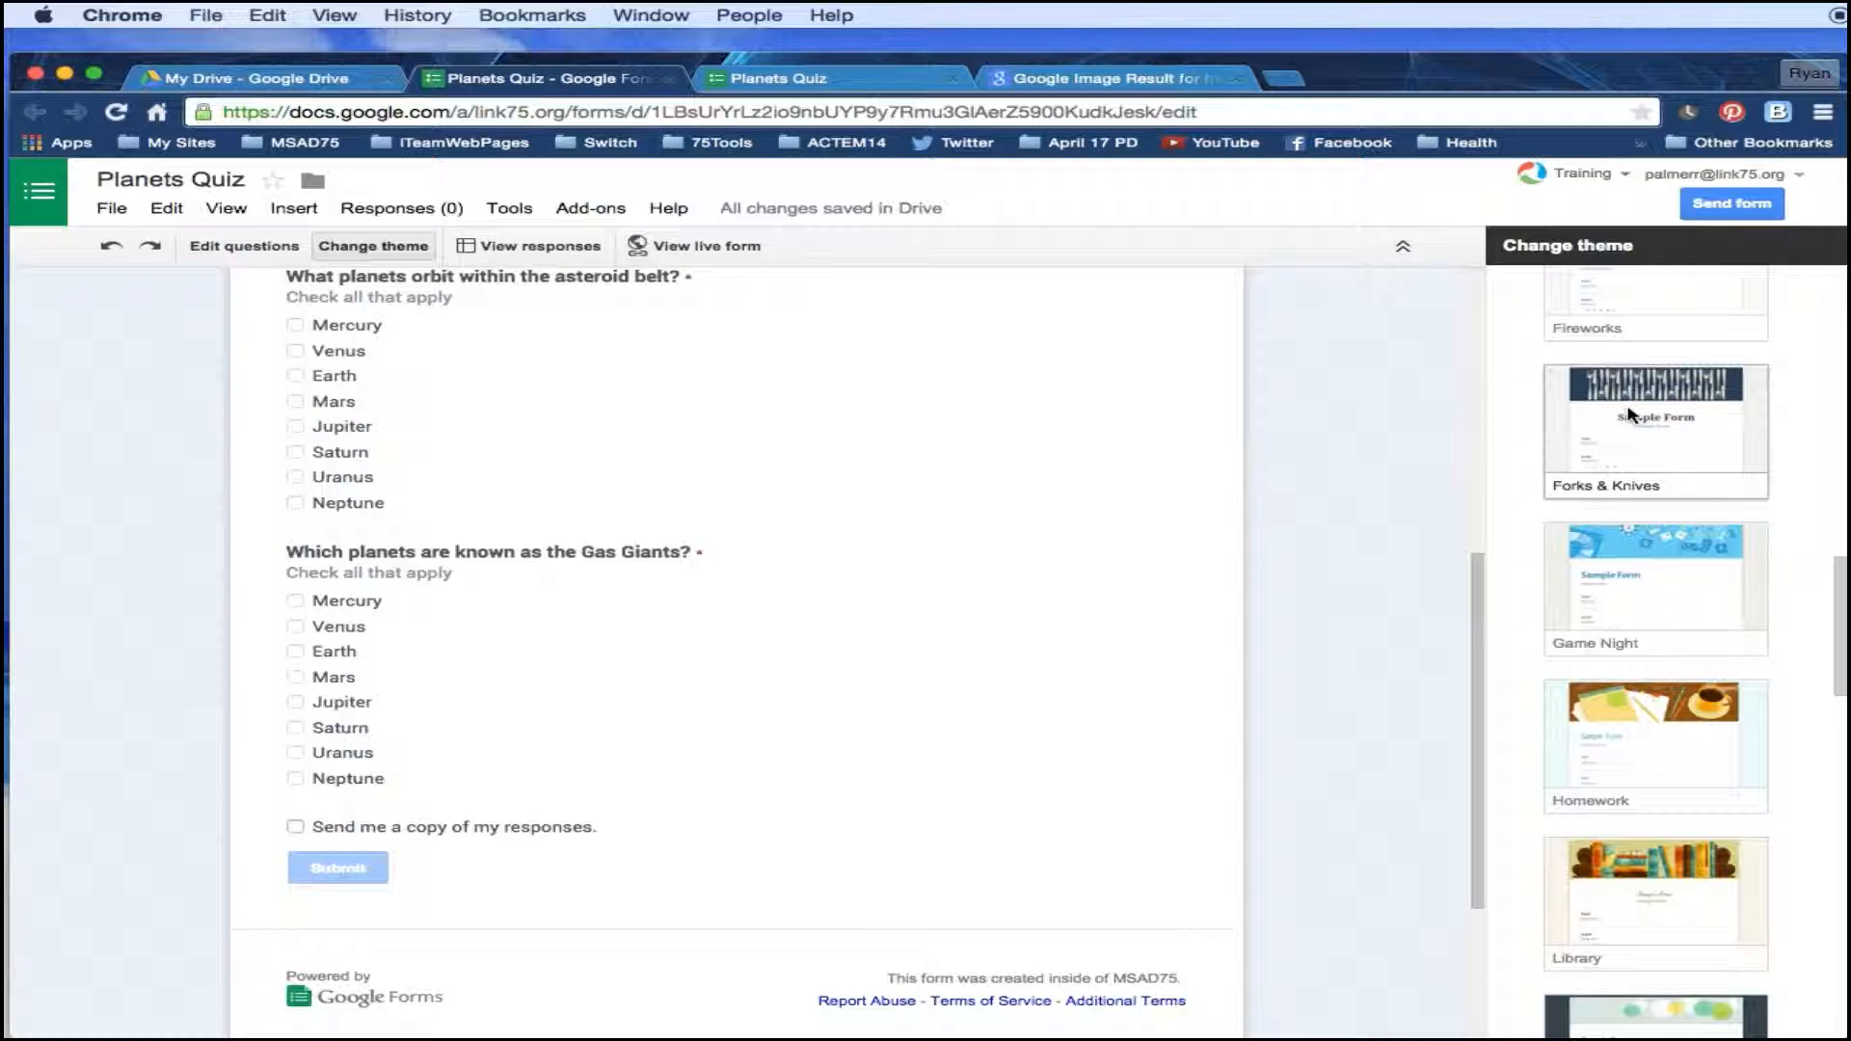
scroll(1632, 561, "up", 1)
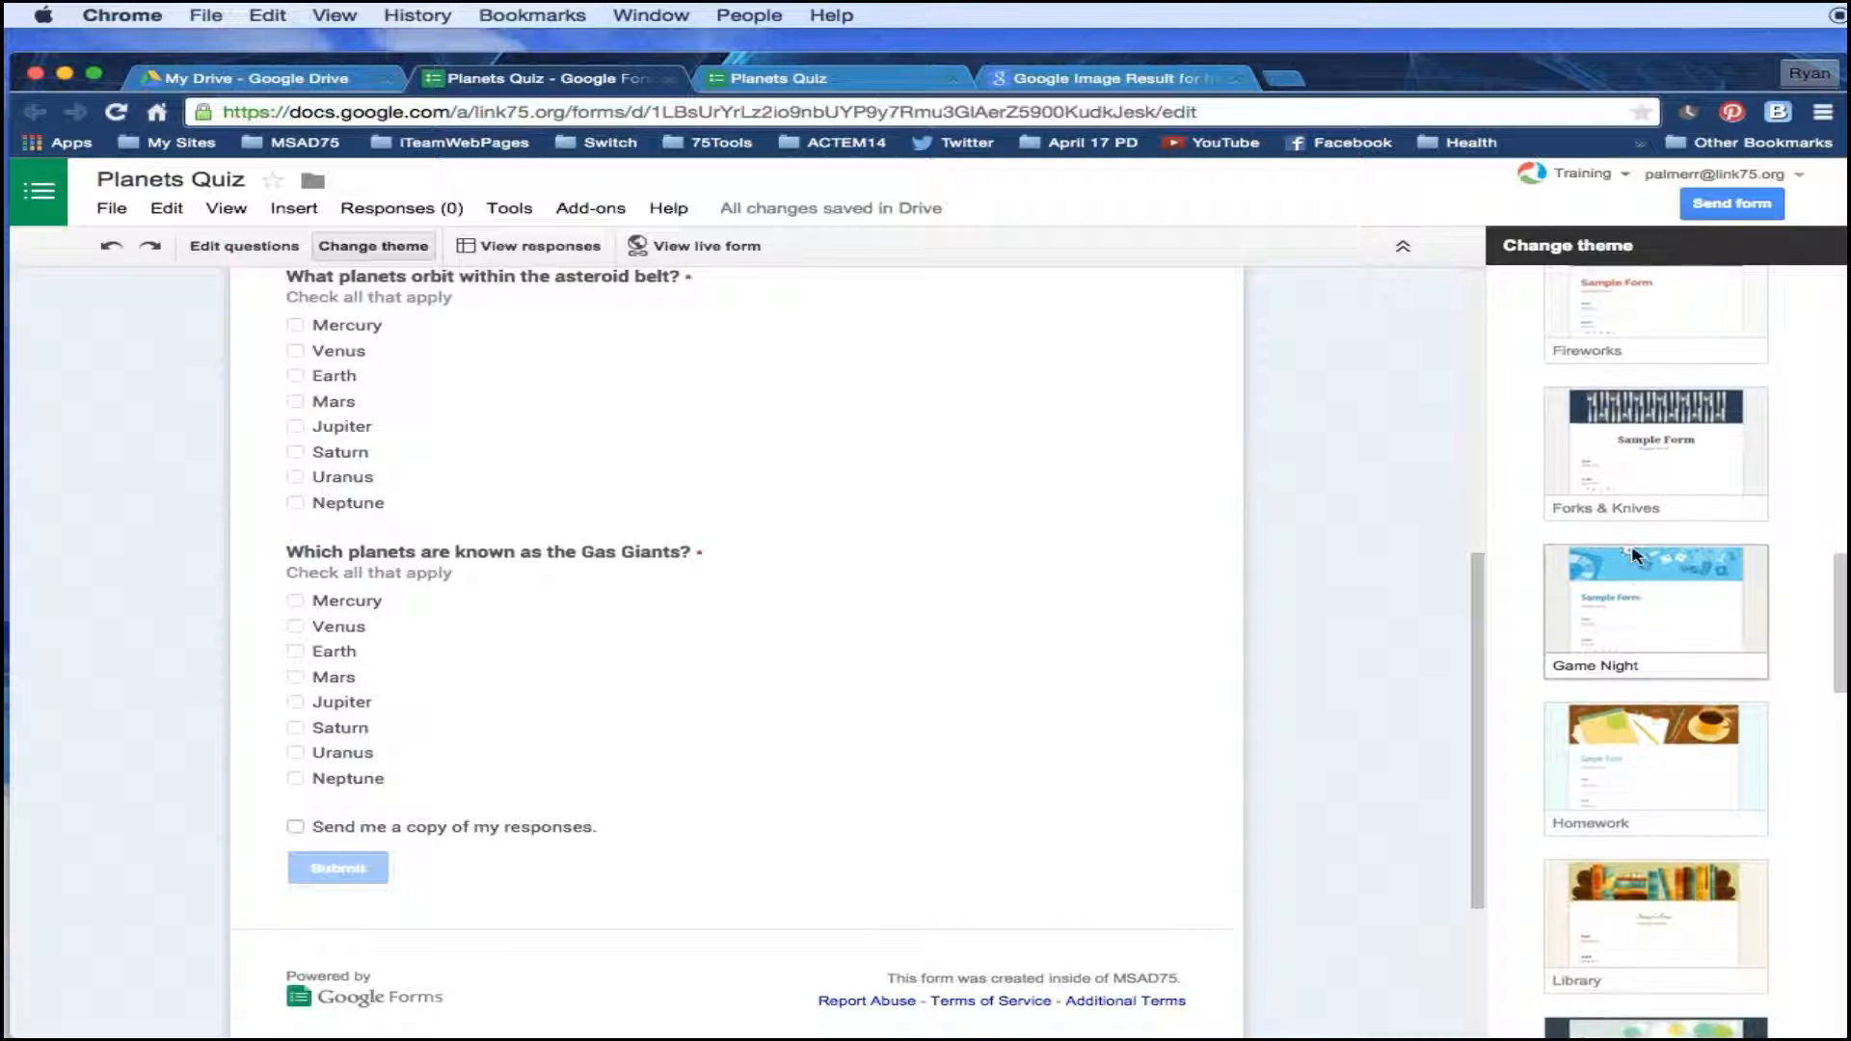
scroll(1620, 567, "down", 1)
left_click(1616, 744)
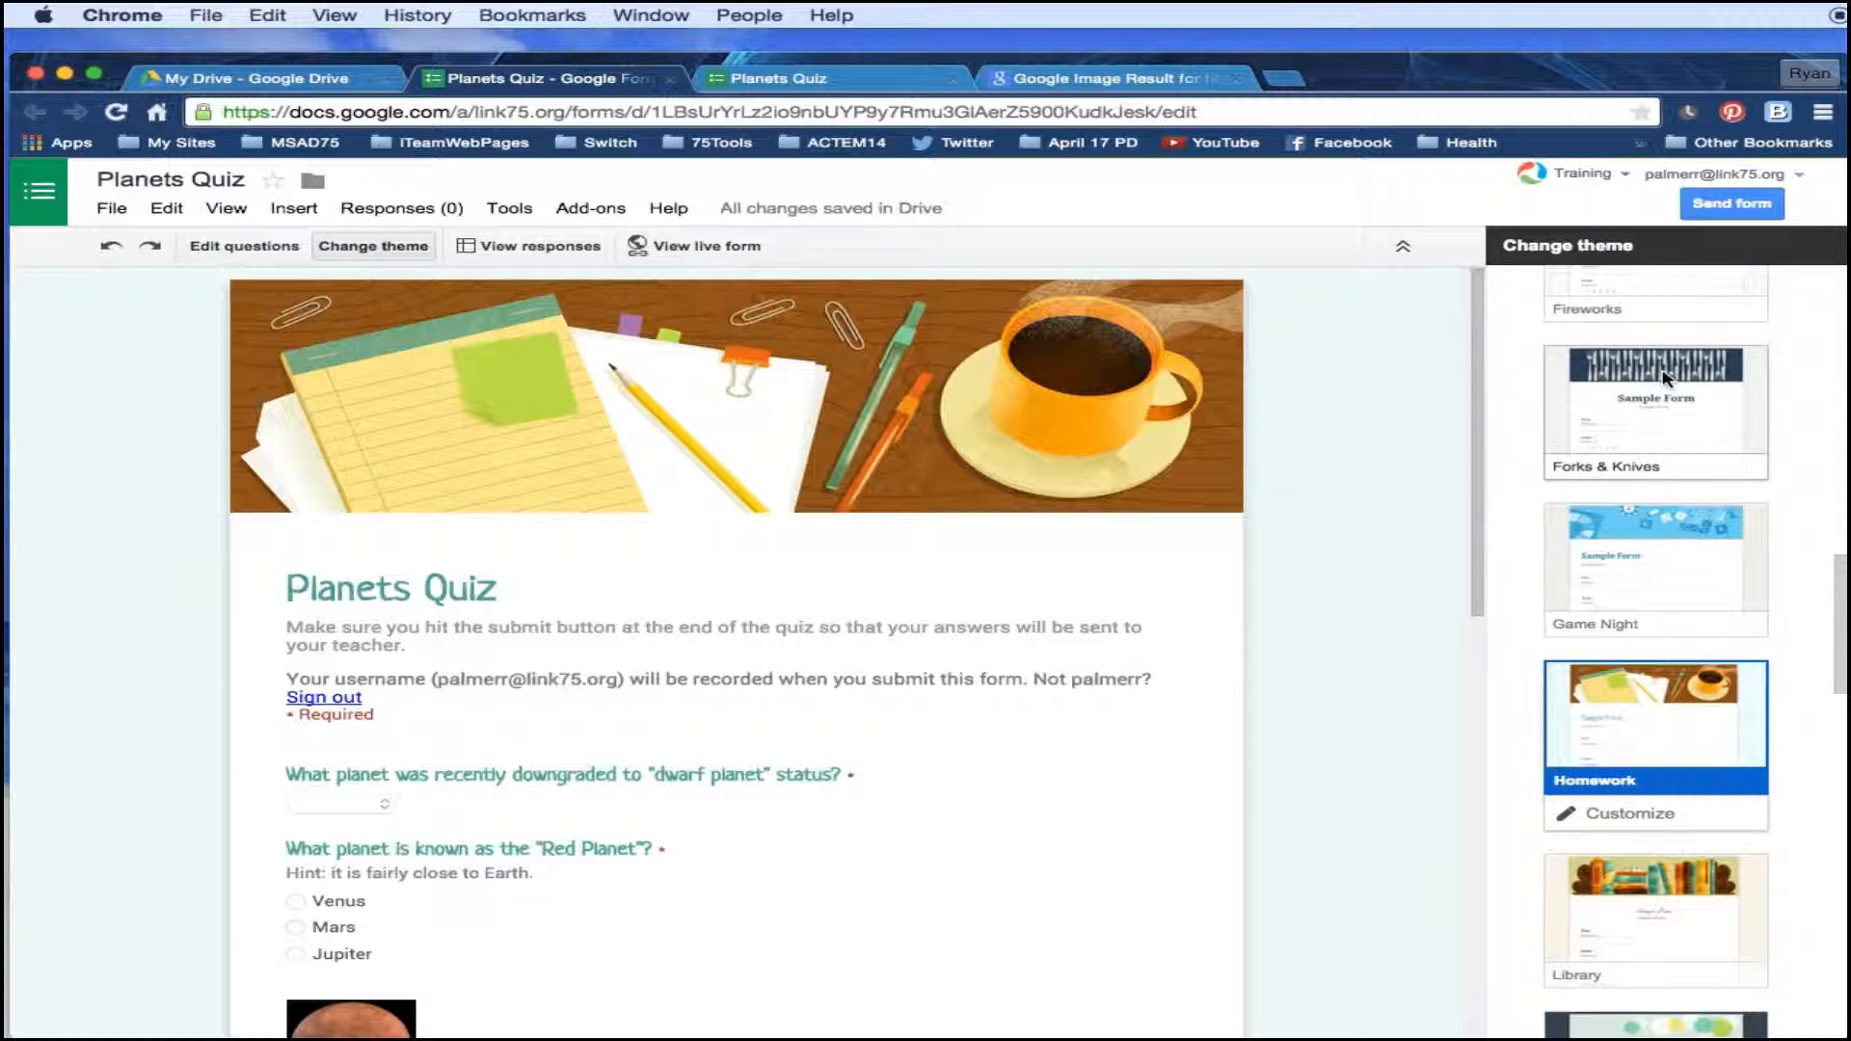
left_click(1636, 294)
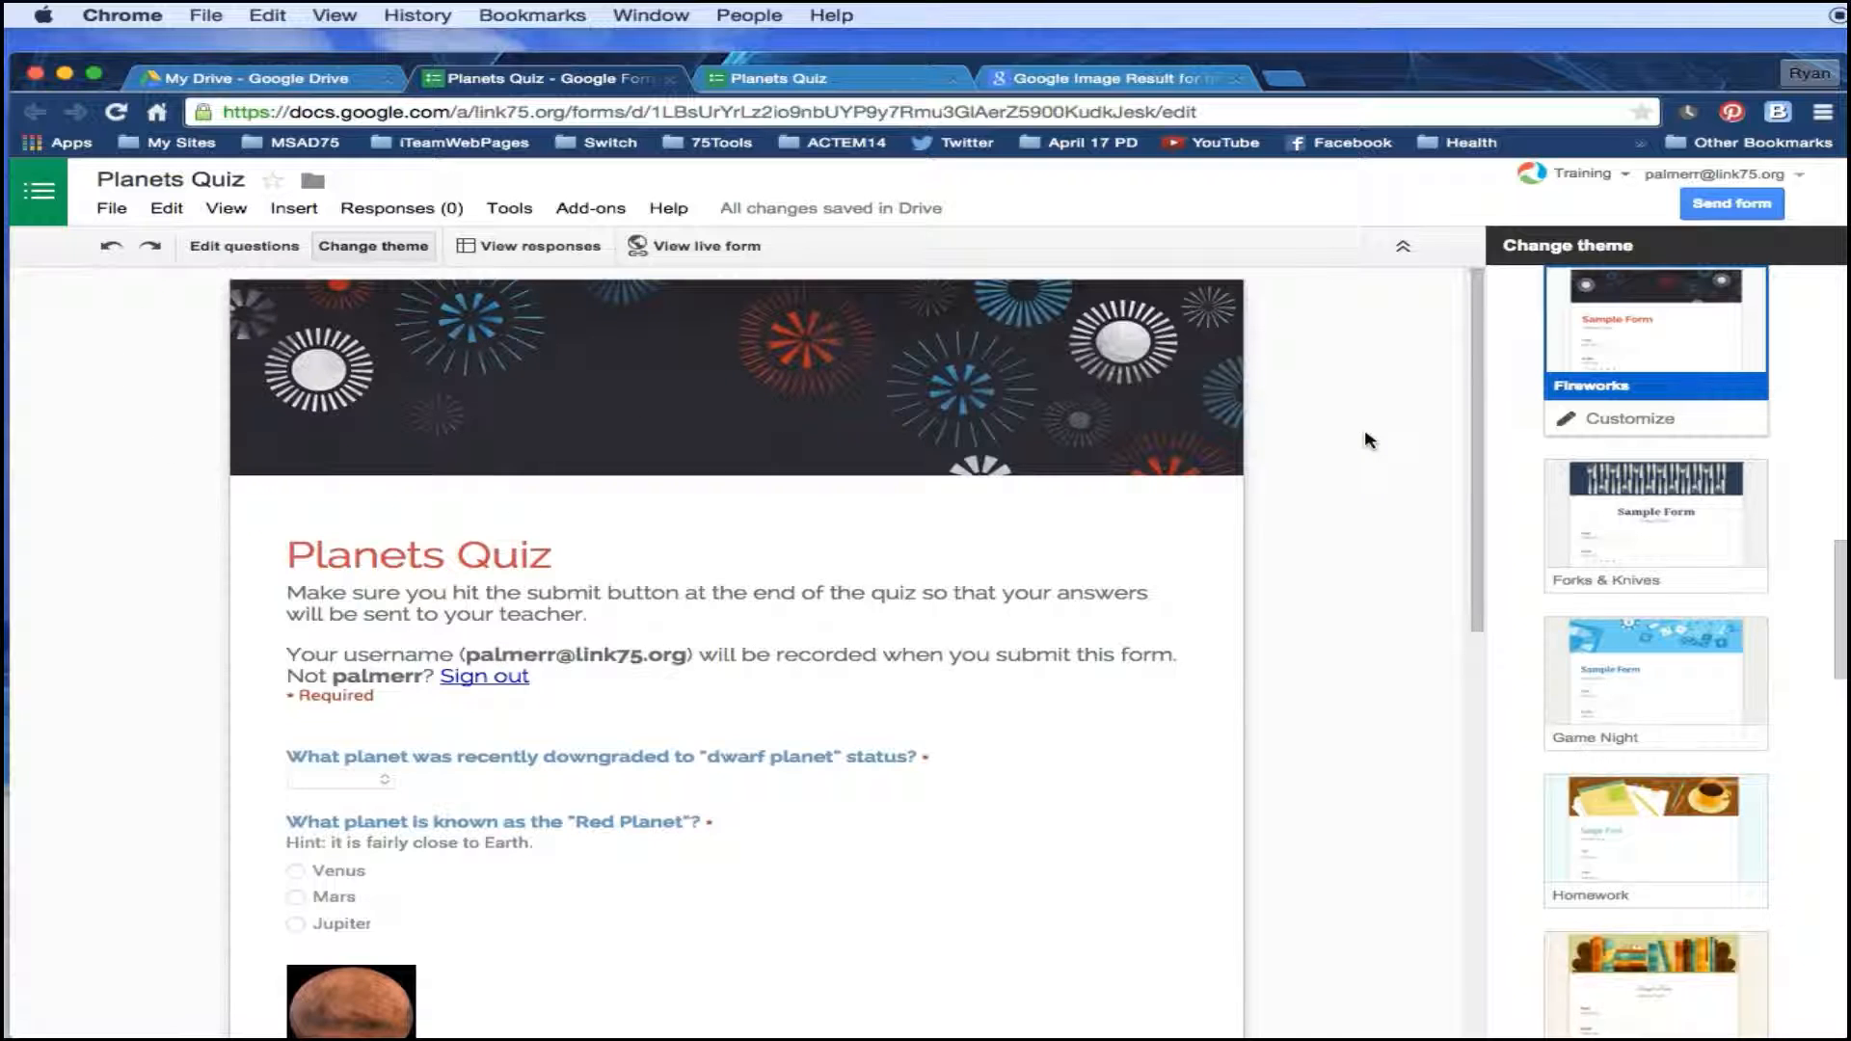
Customize the Fireworks theme by replacing its header image with attachment_29547831.jpg from the recent Google Drive images.
left_click(1617, 425)
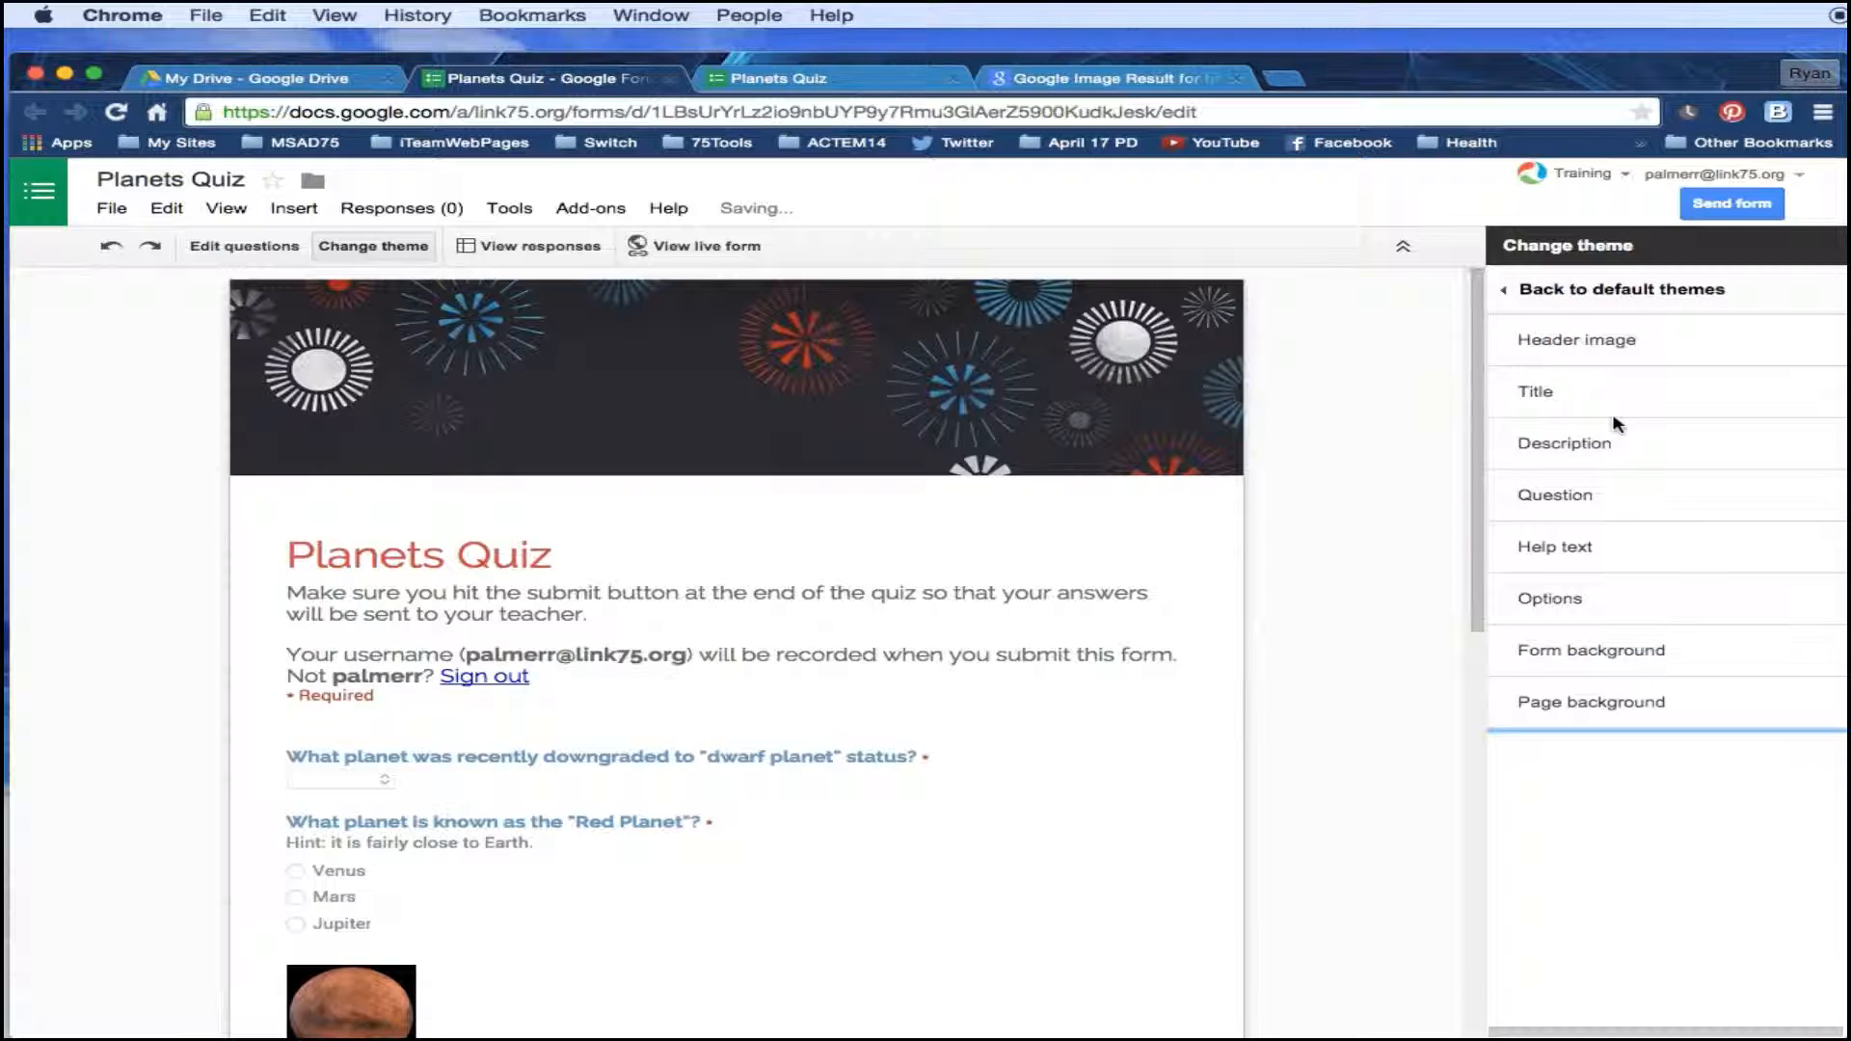
left_click(1589, 356)
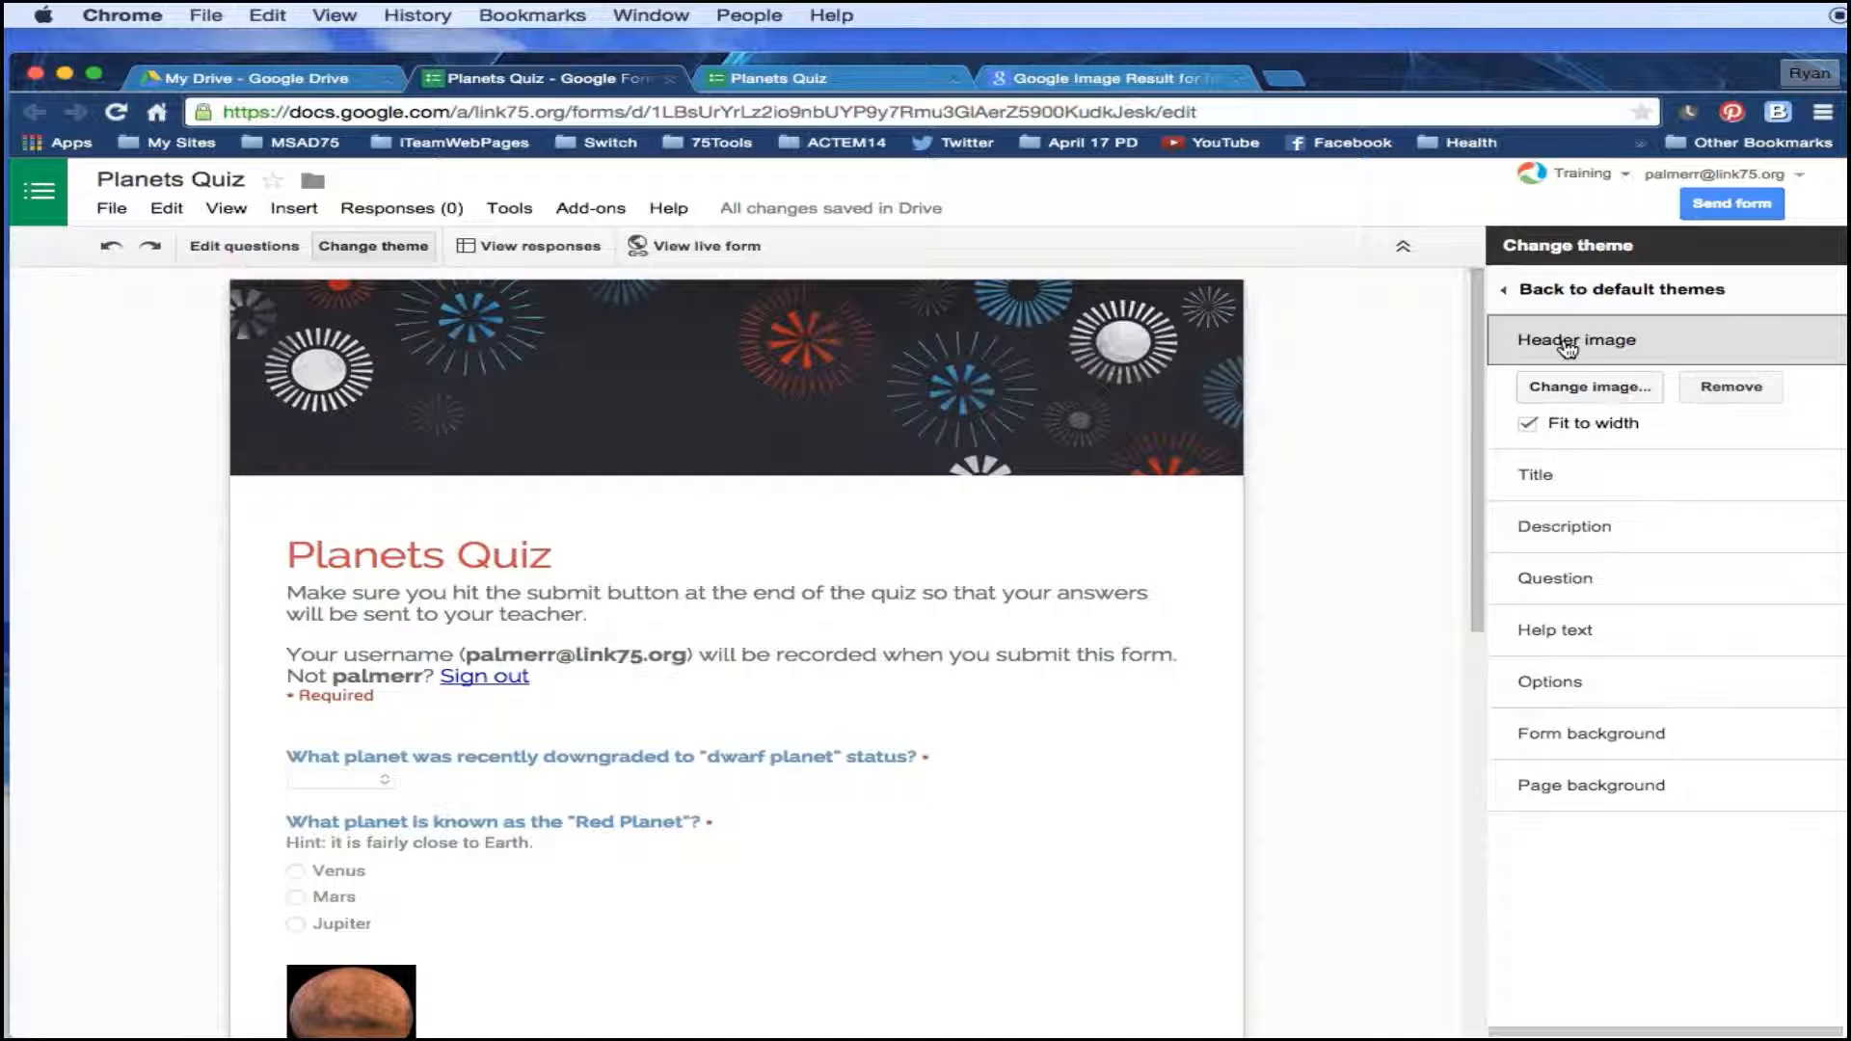
left_click(1589, 387)
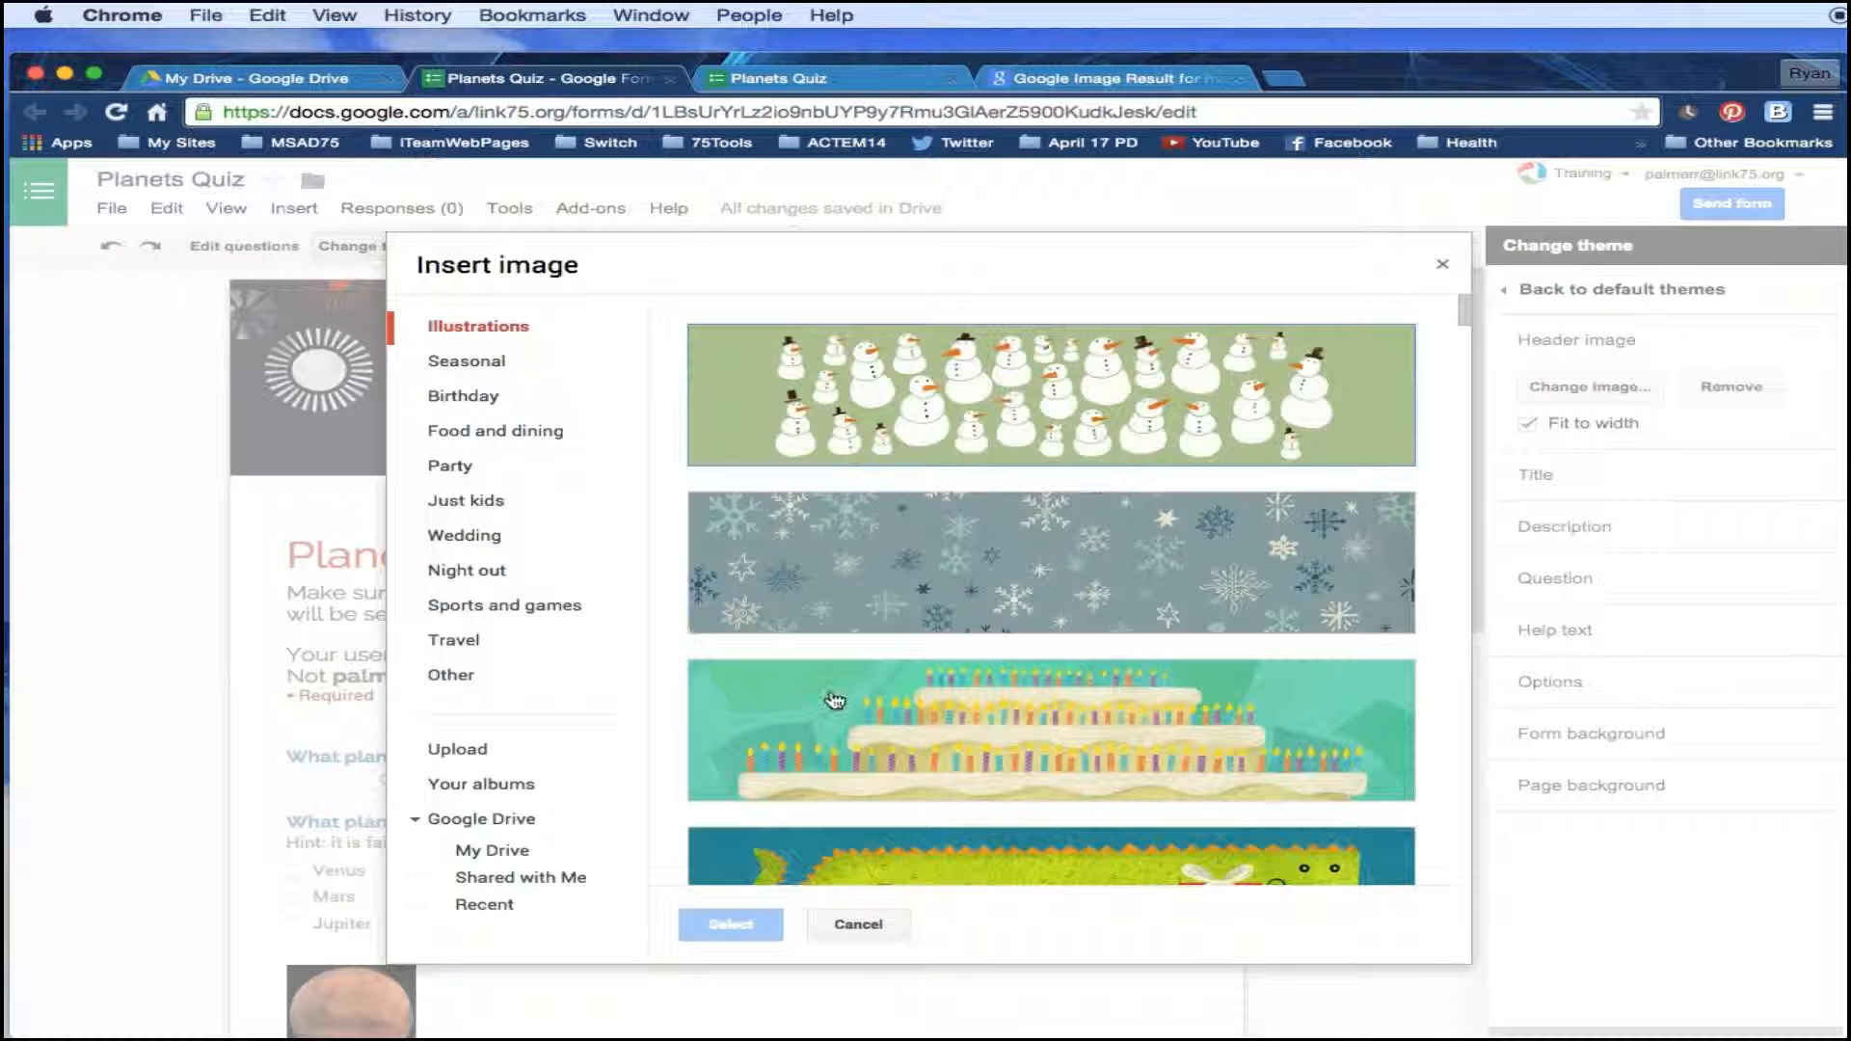
left_click(511, 852)
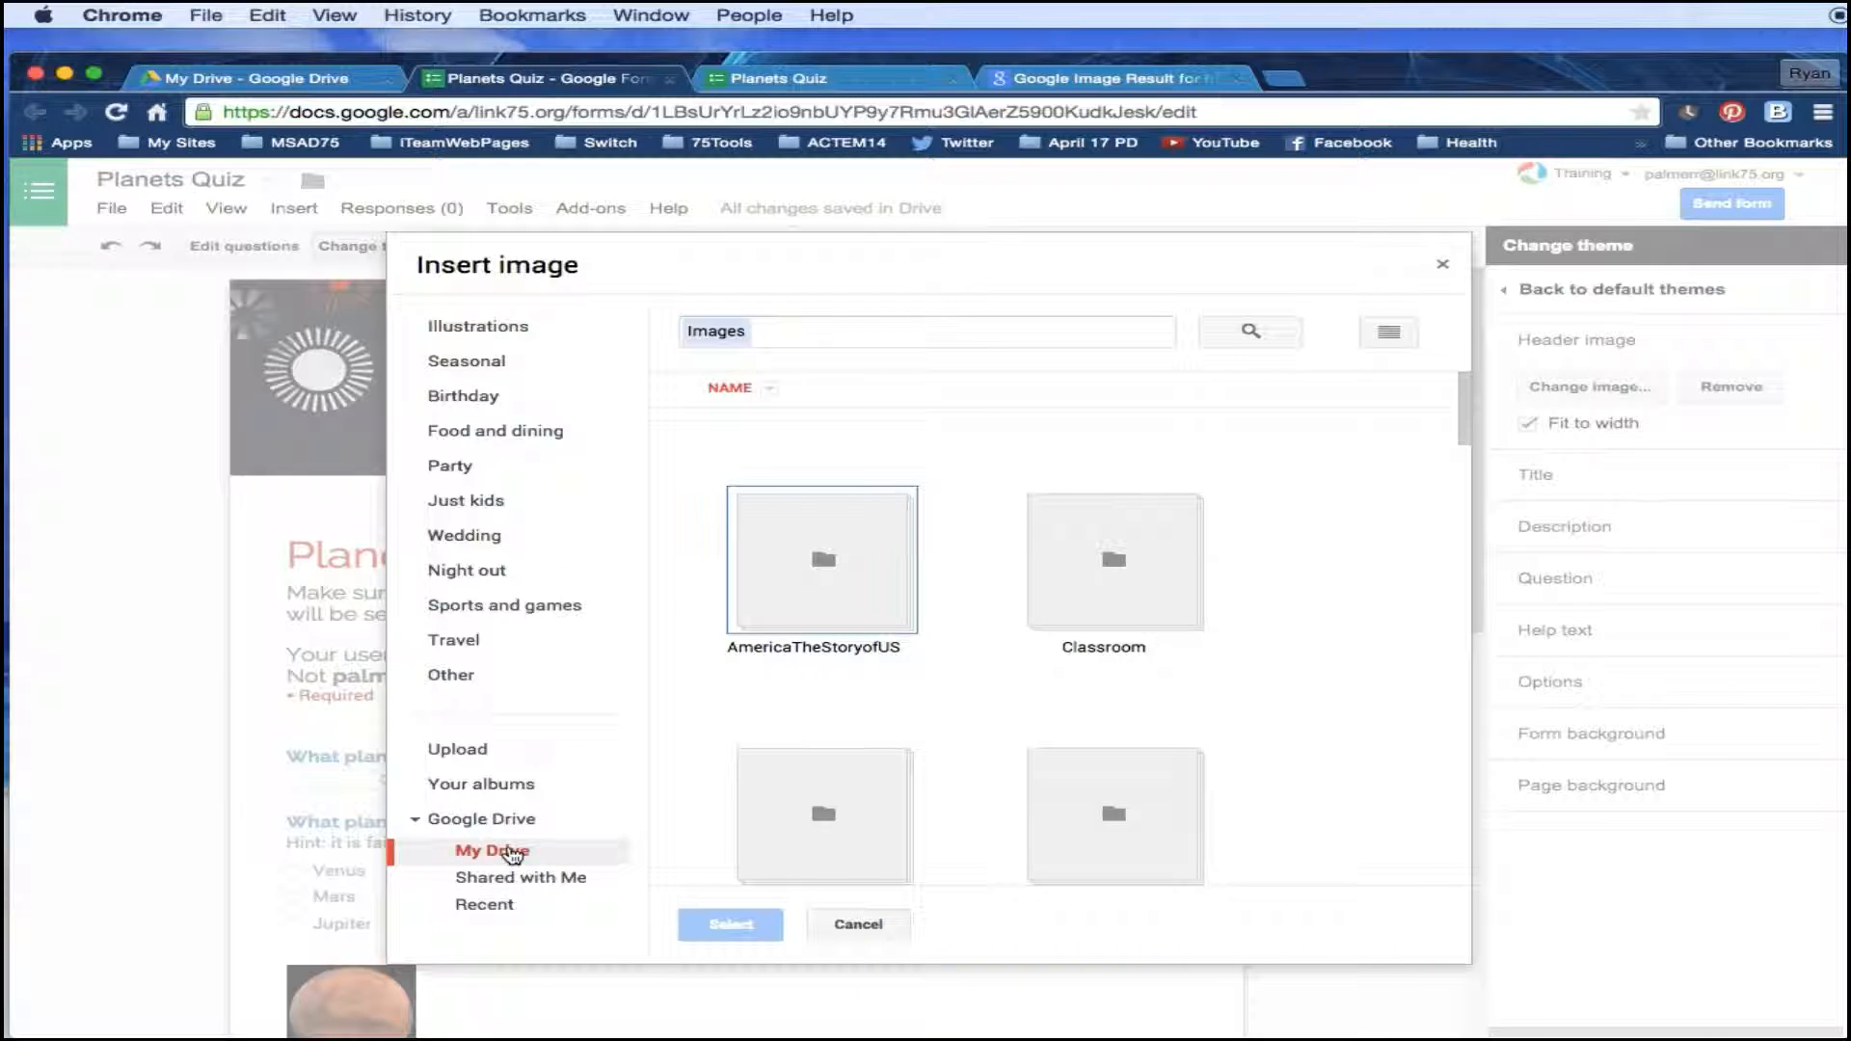
left_click(487, 904)
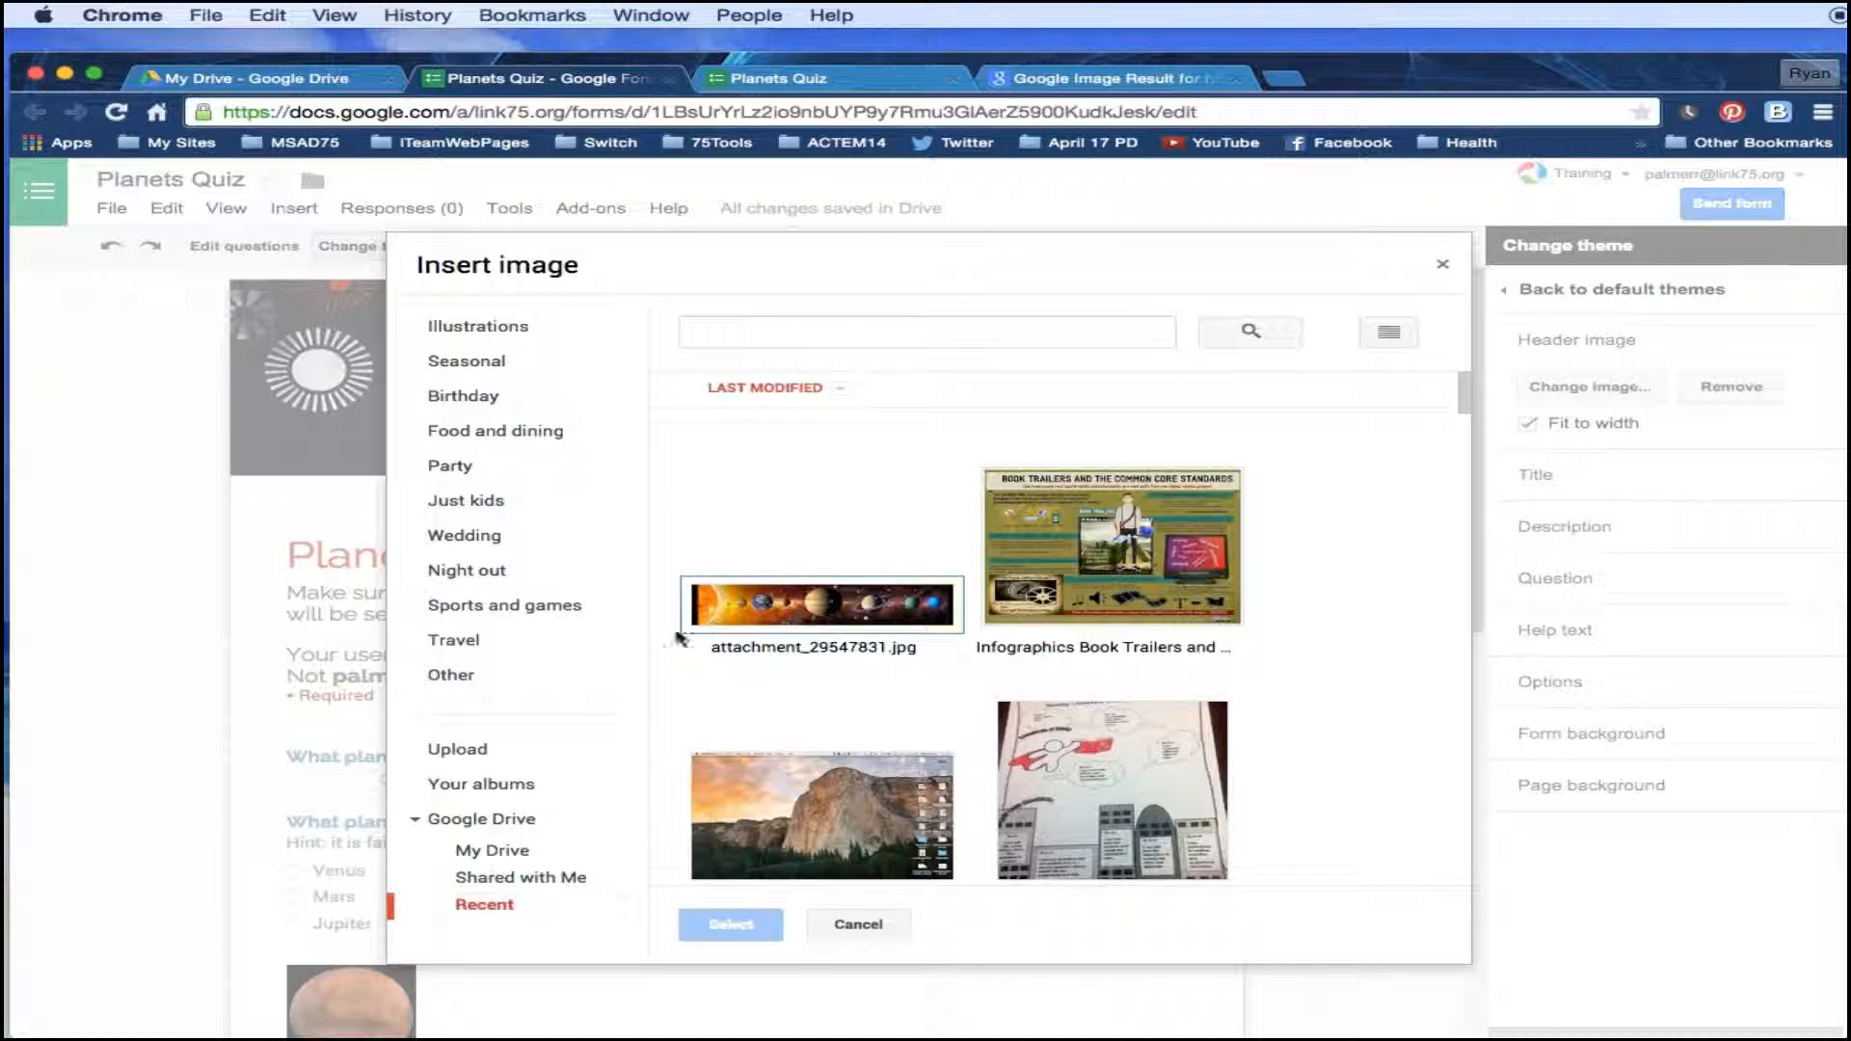
left_click(774, 610)
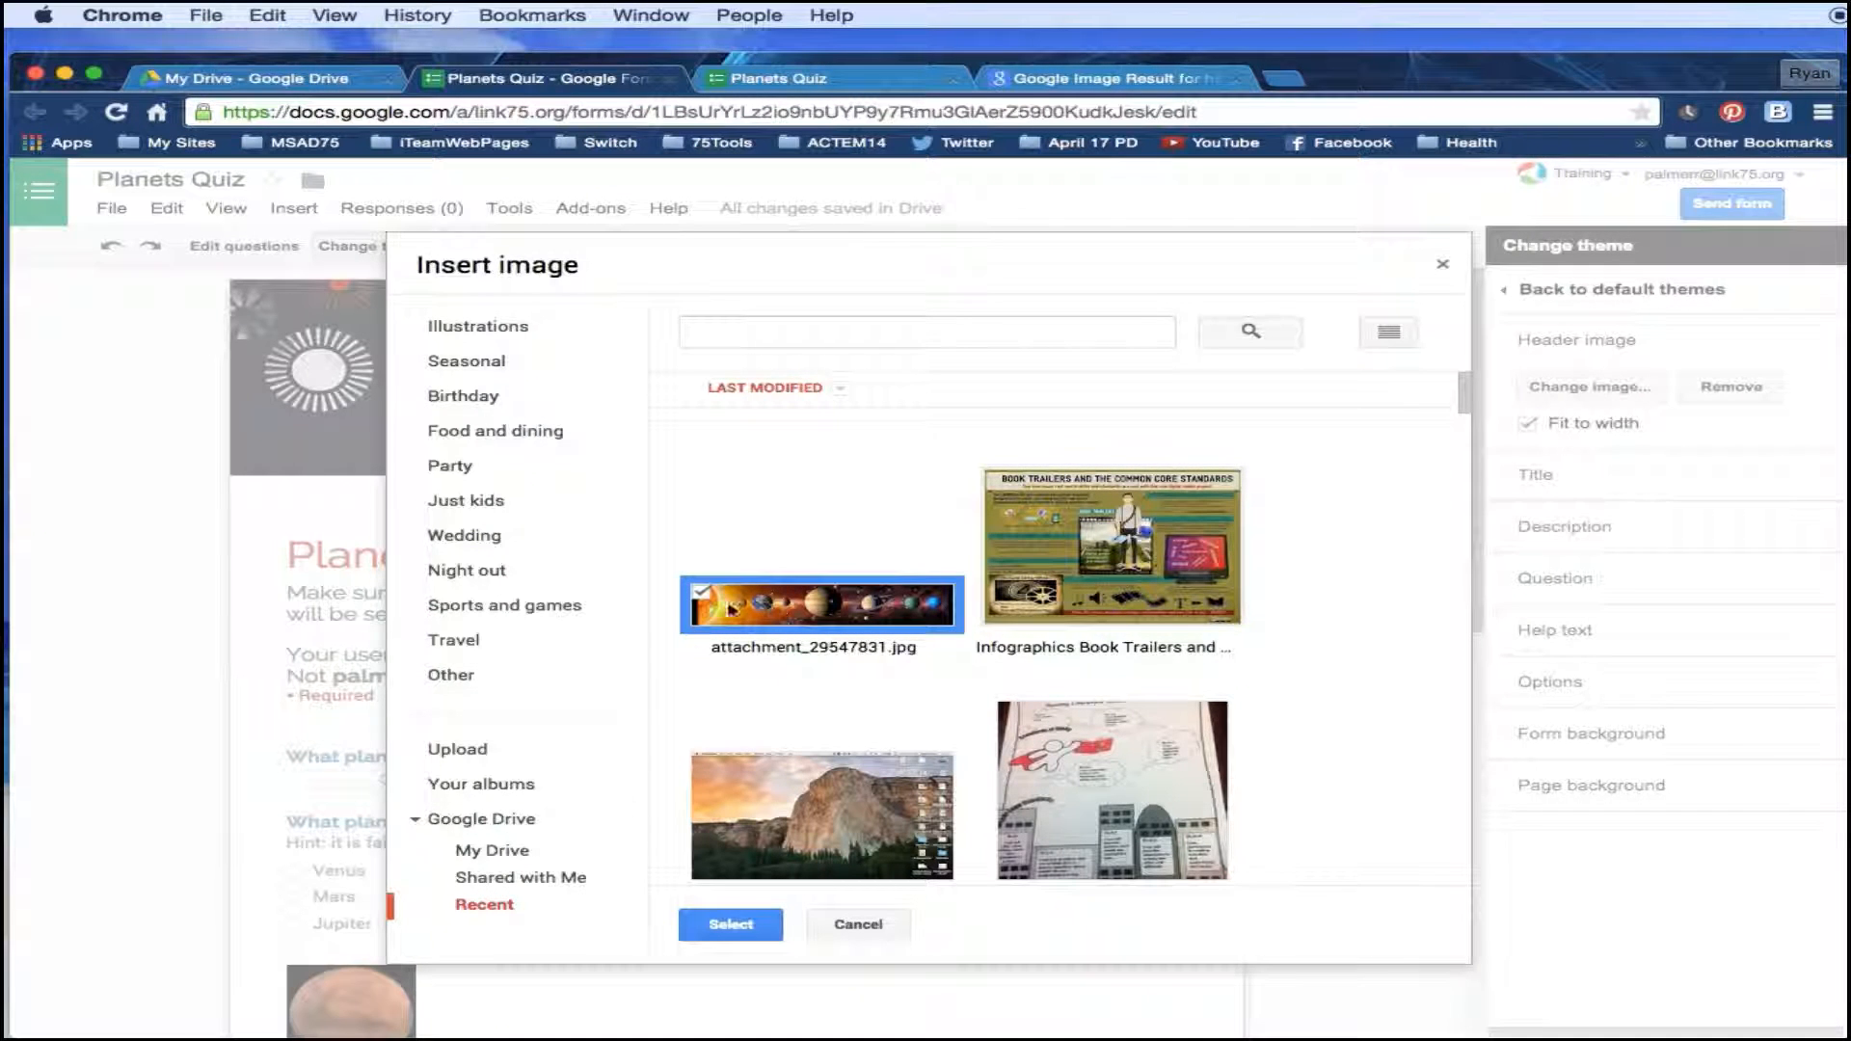
left_click(735, 927)
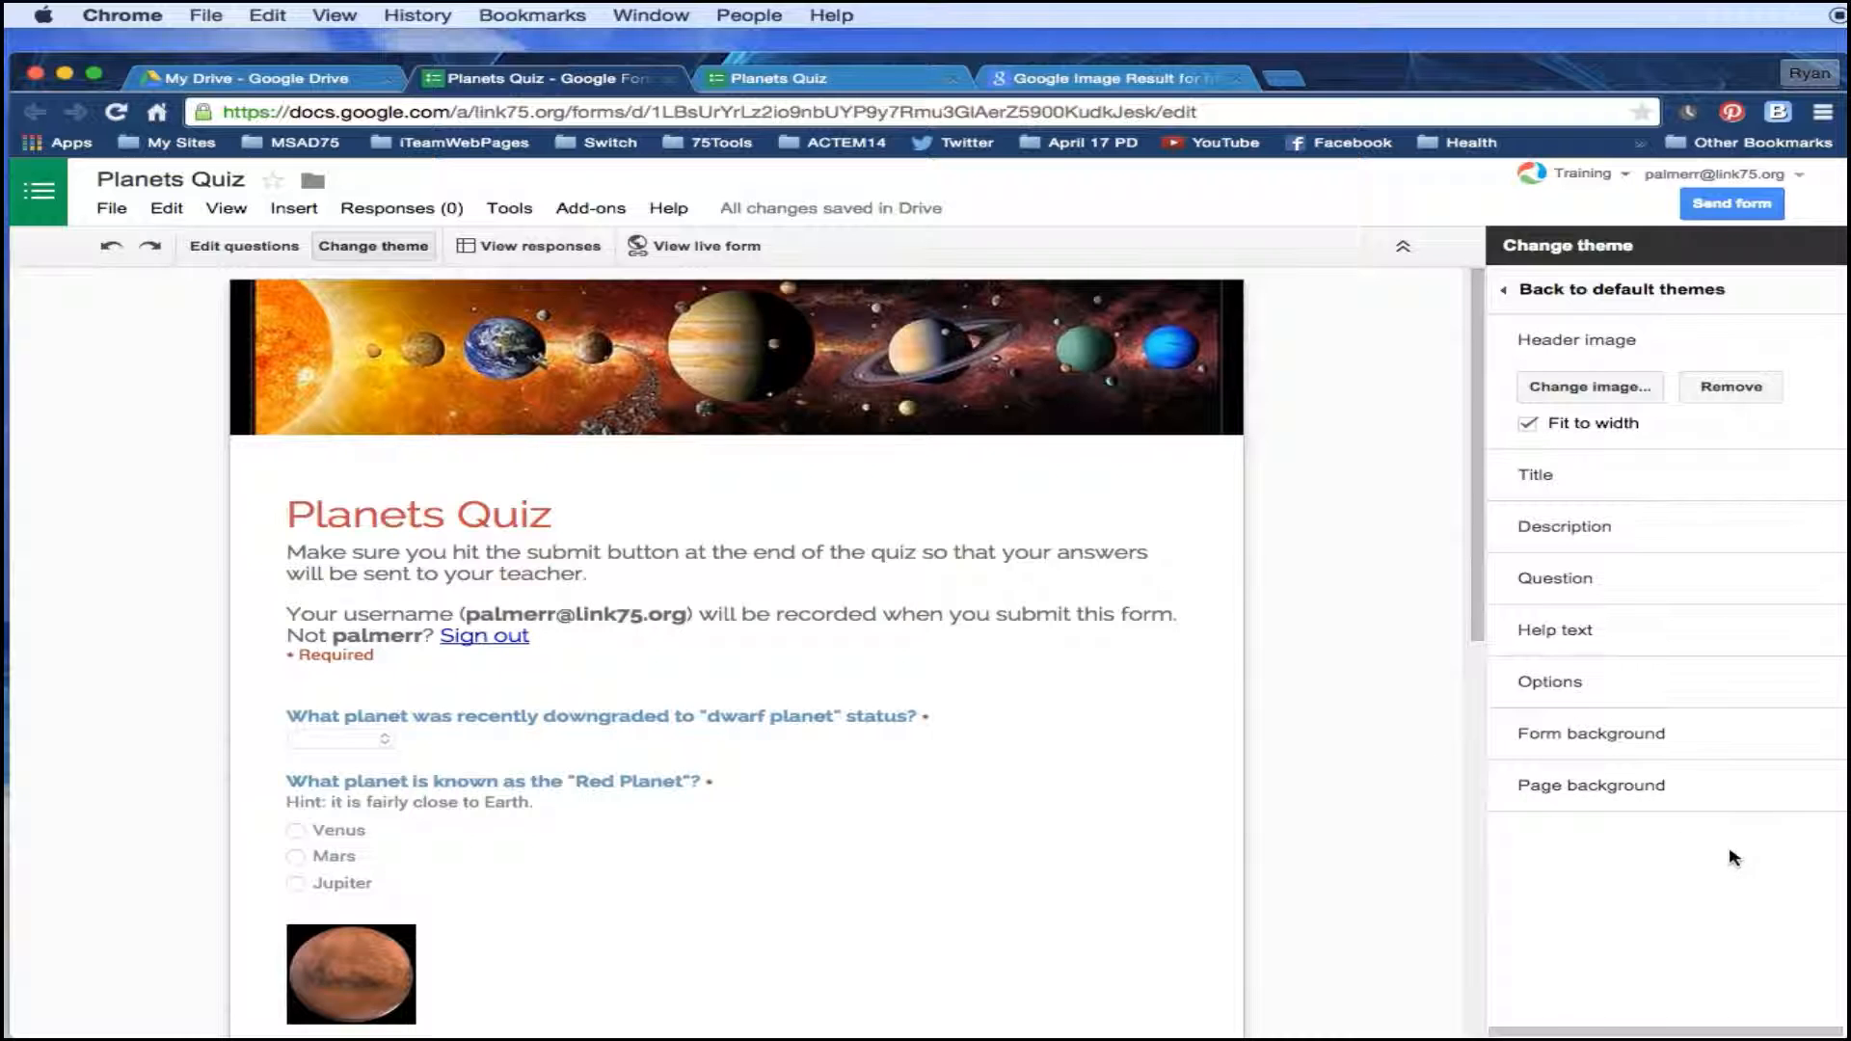
Set the form's page background to the blue sky and green field image from the 2014-09-18 album and check it along the form.
left_click(1593, 787)
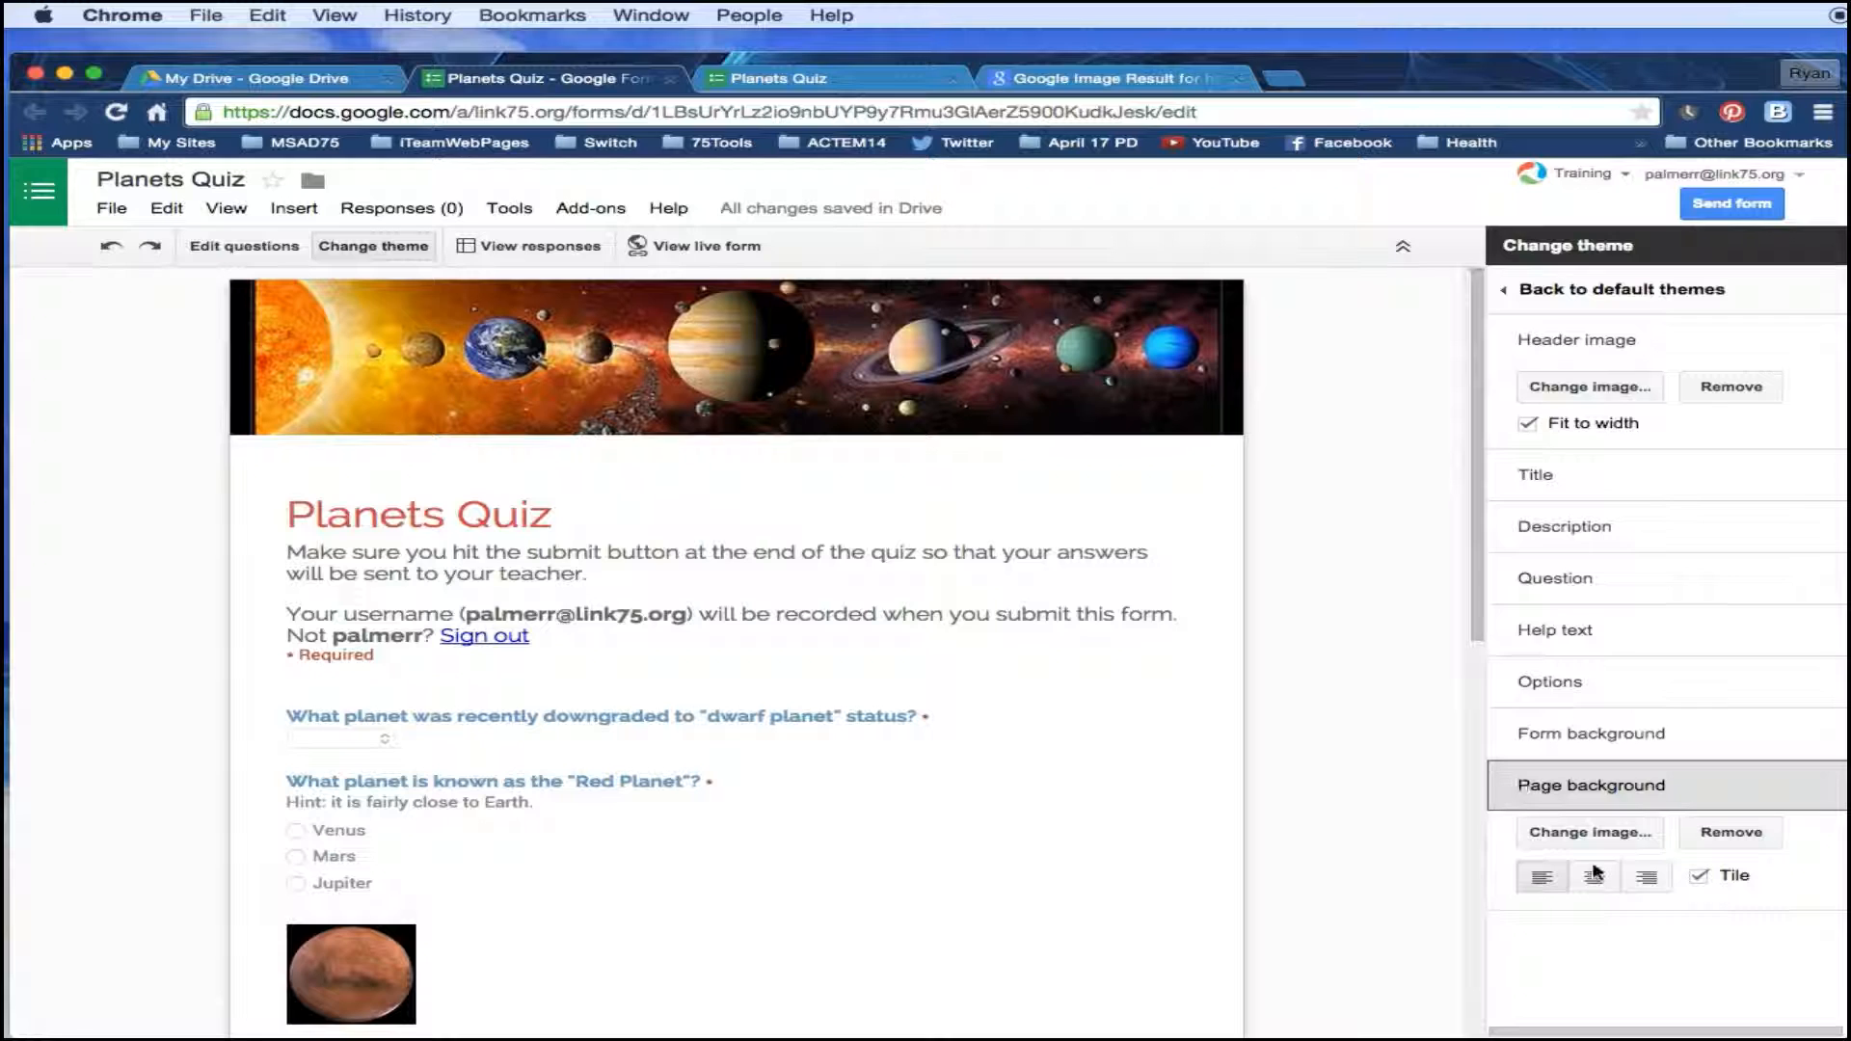
left_click(1630, 837)
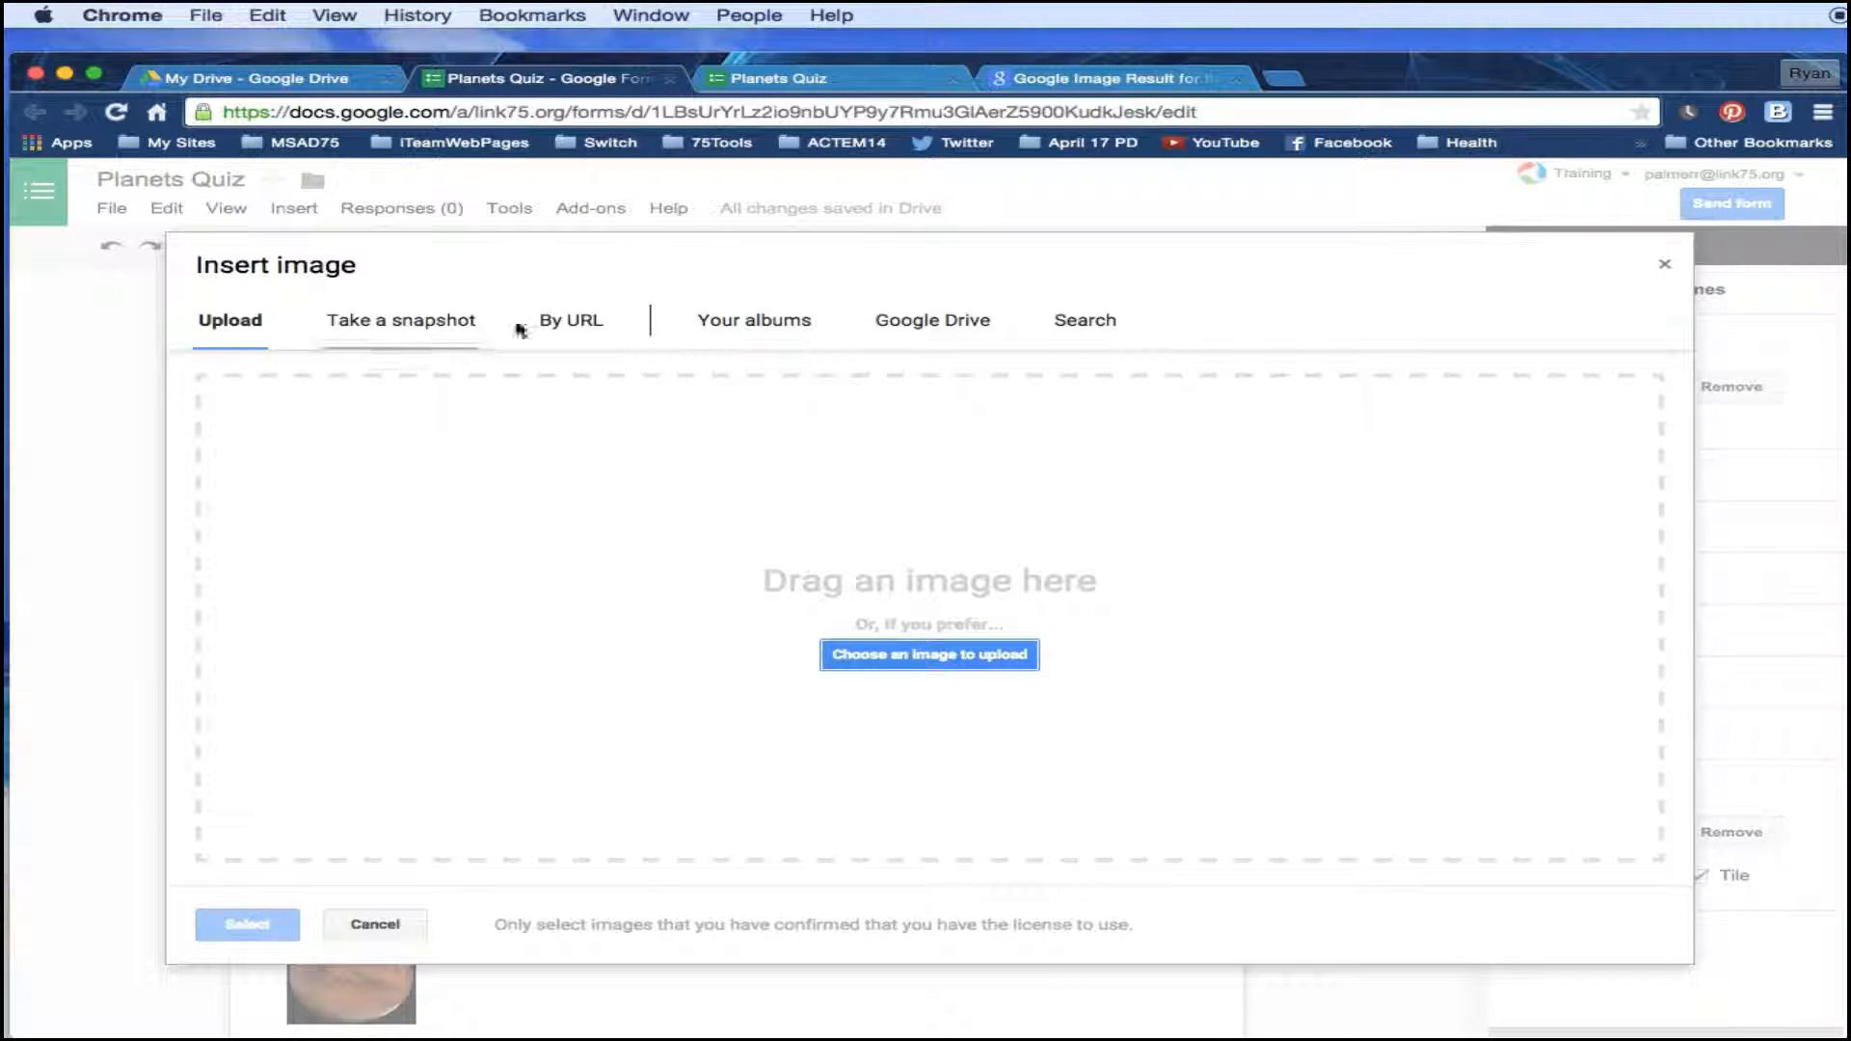
left_click(909, 326)
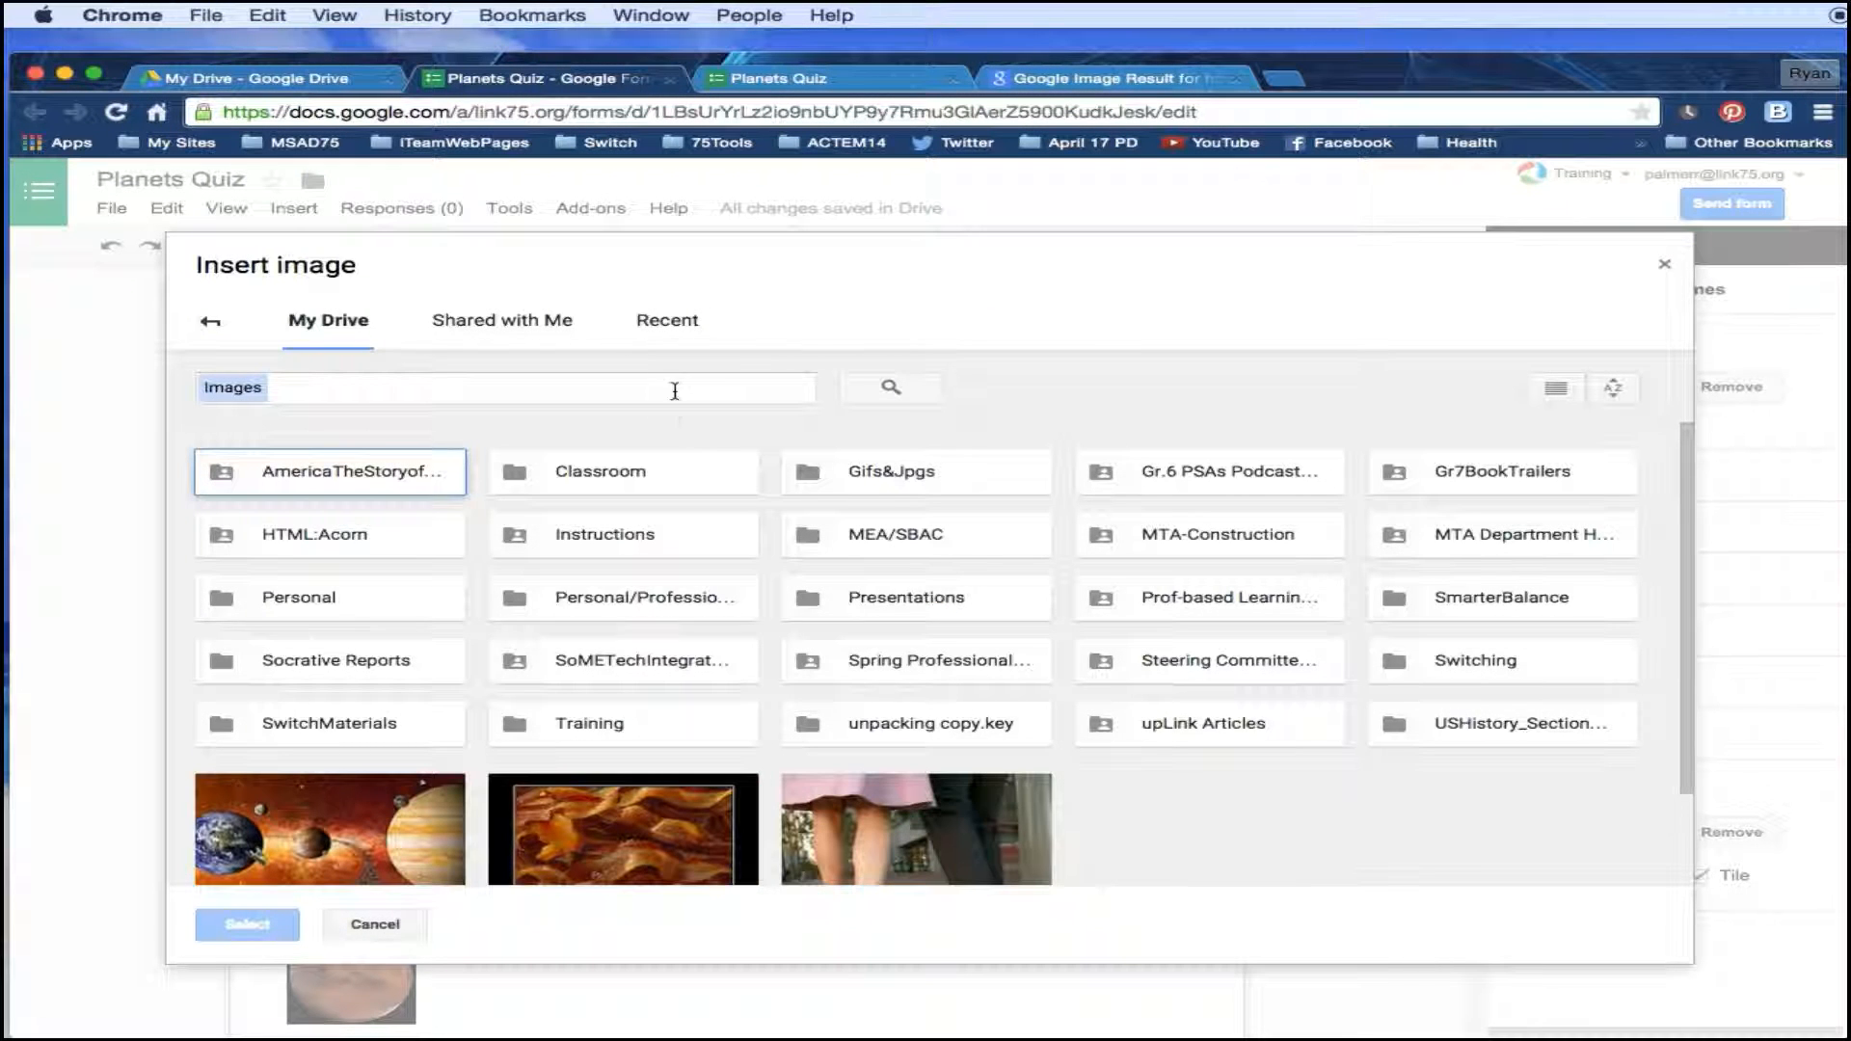
left_click(216, 328)
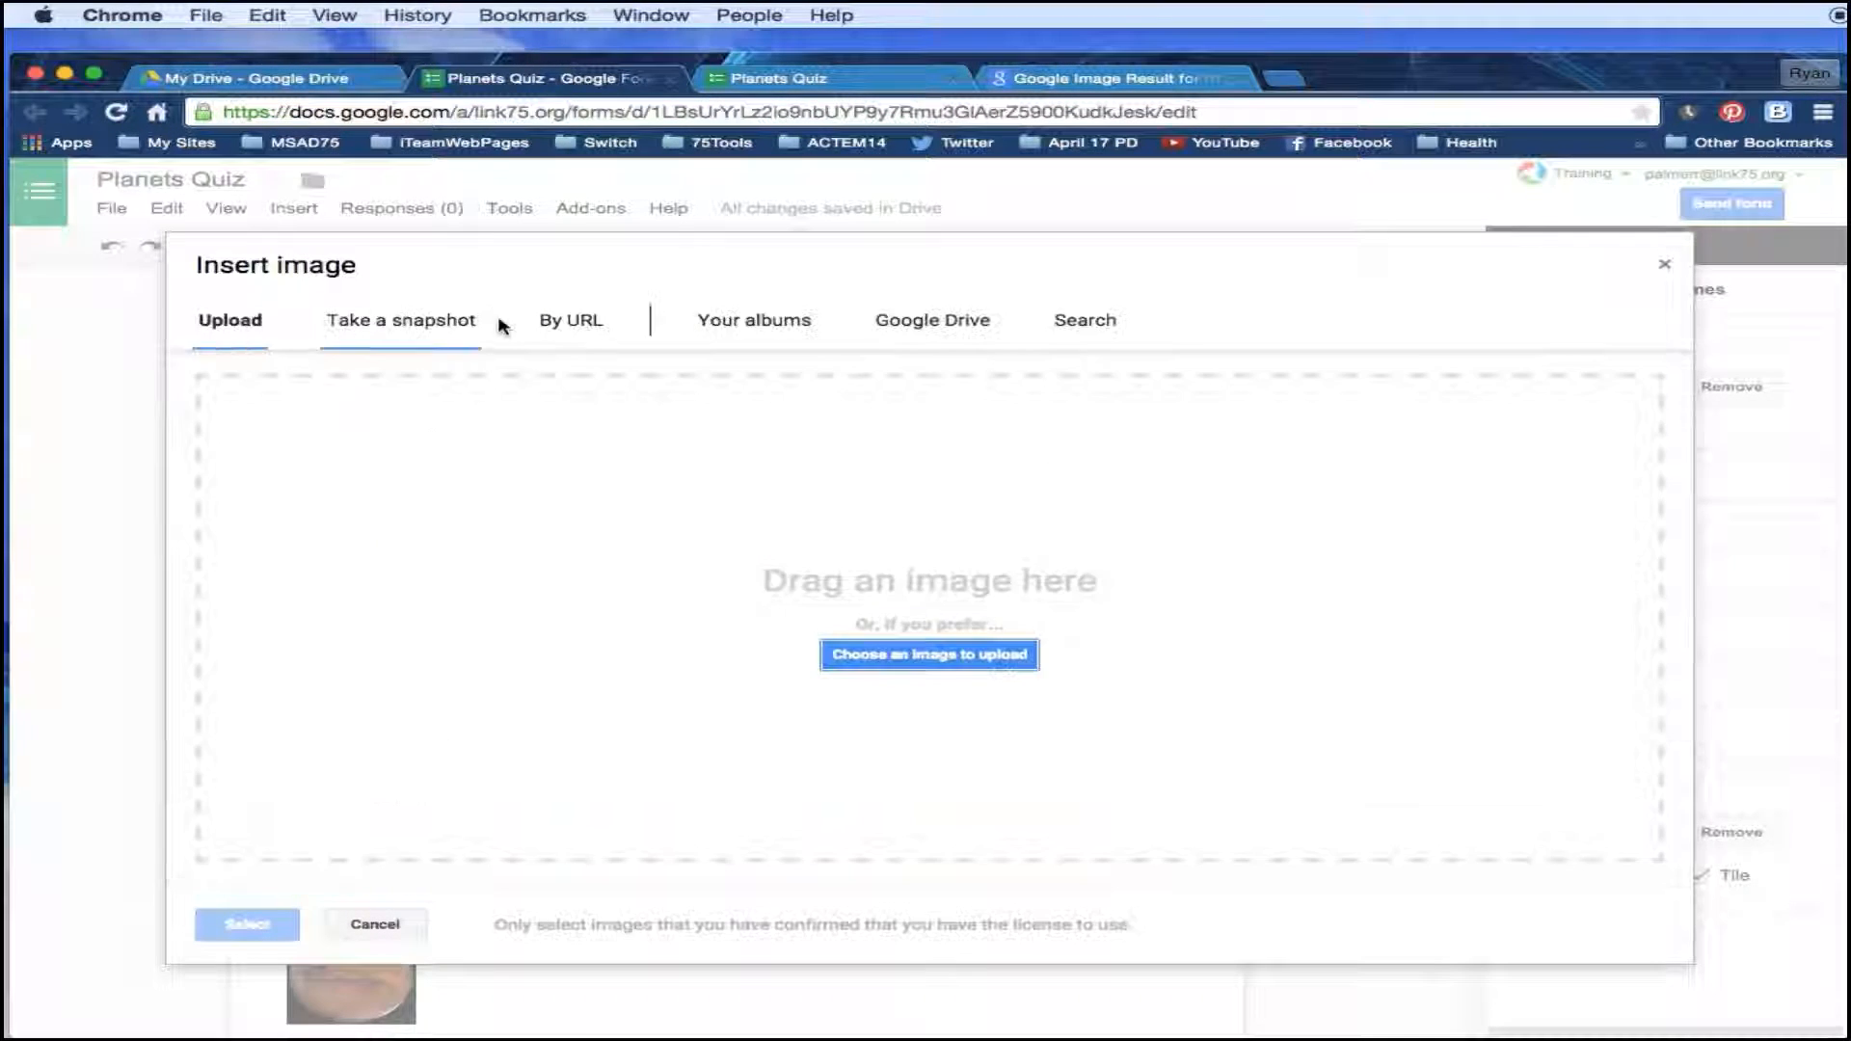
left_click(753, 320)
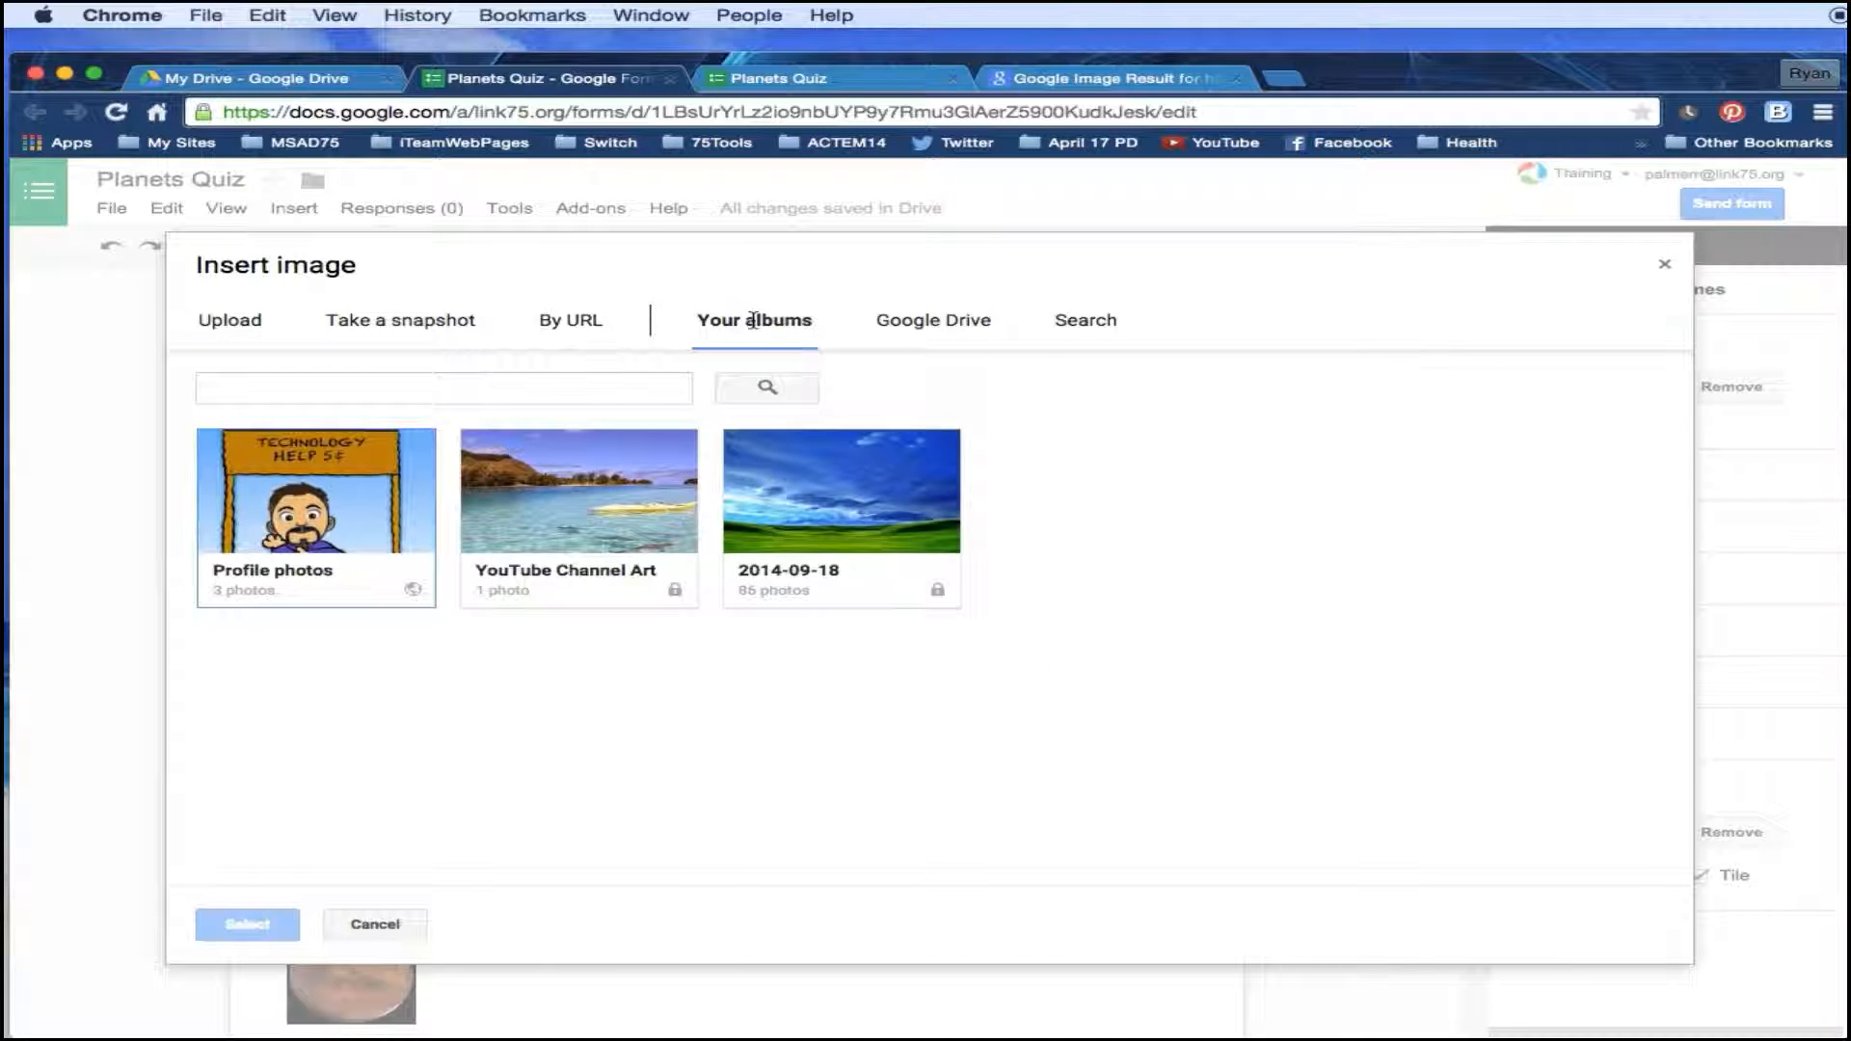
left_click(897, 523)
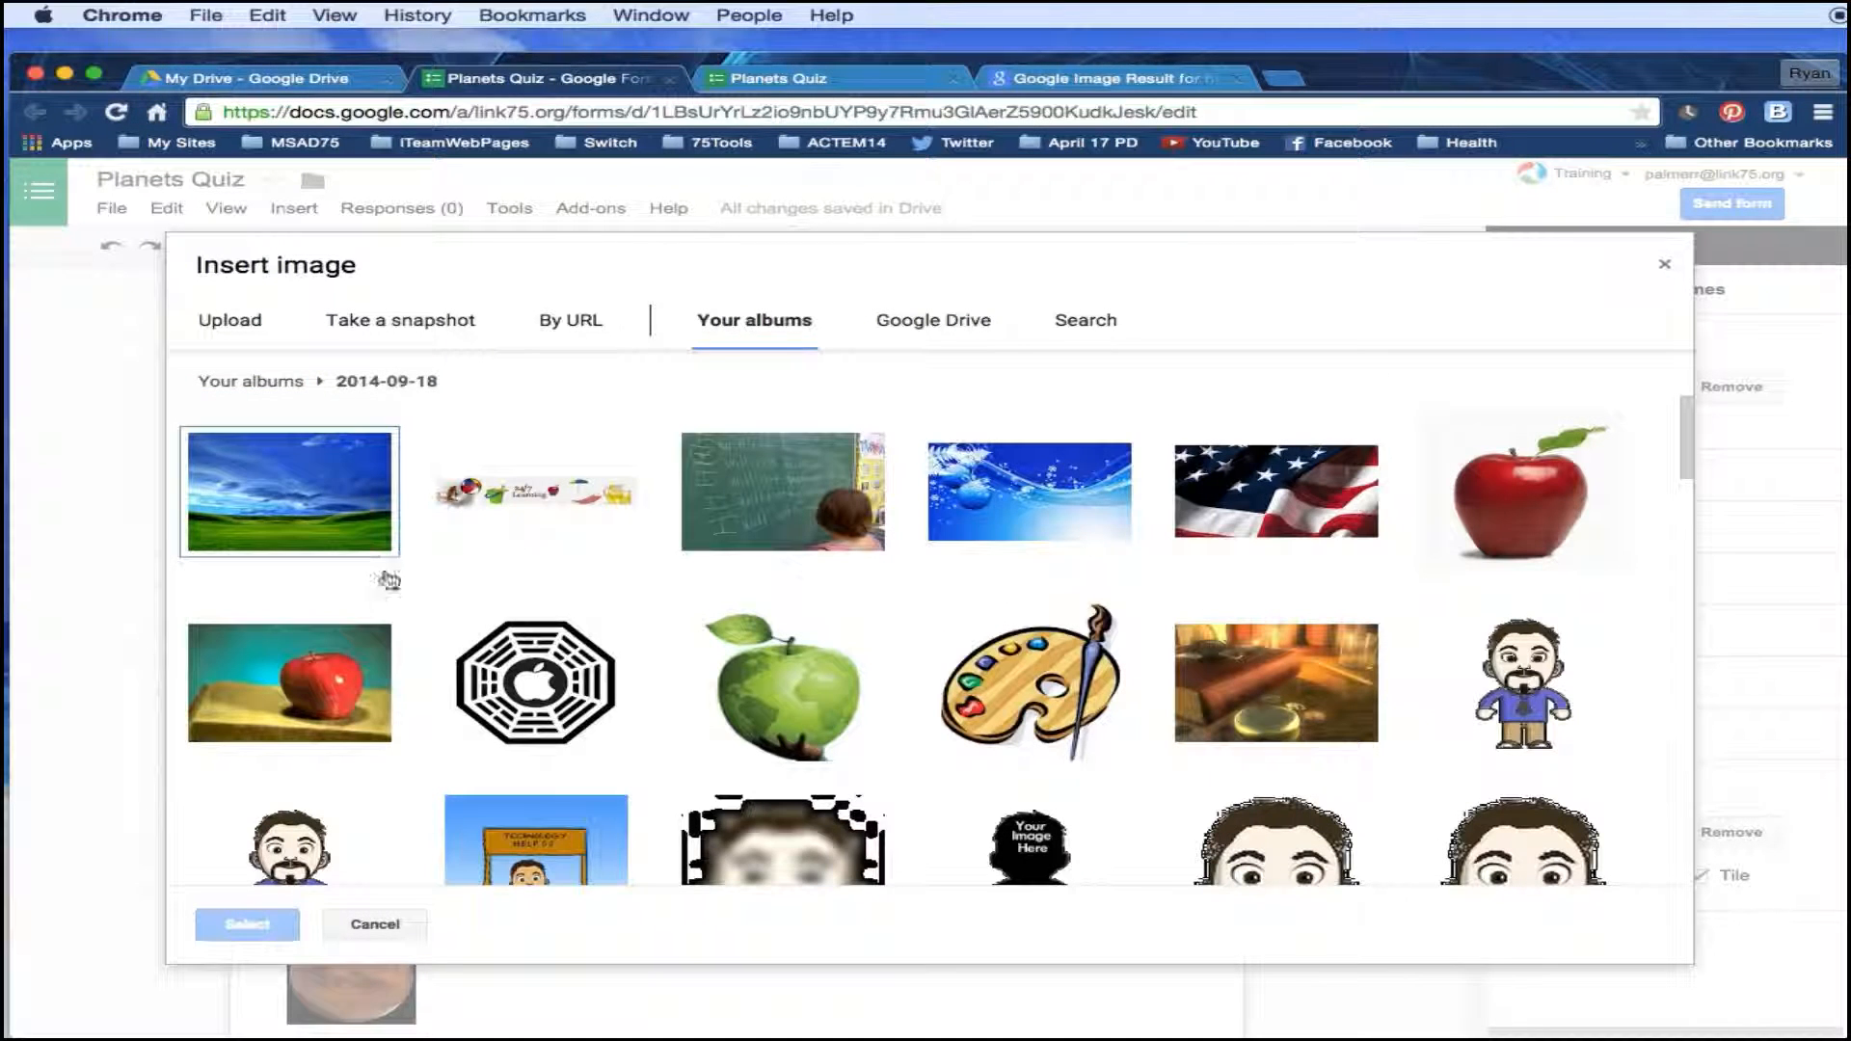
left_click(296, 530)
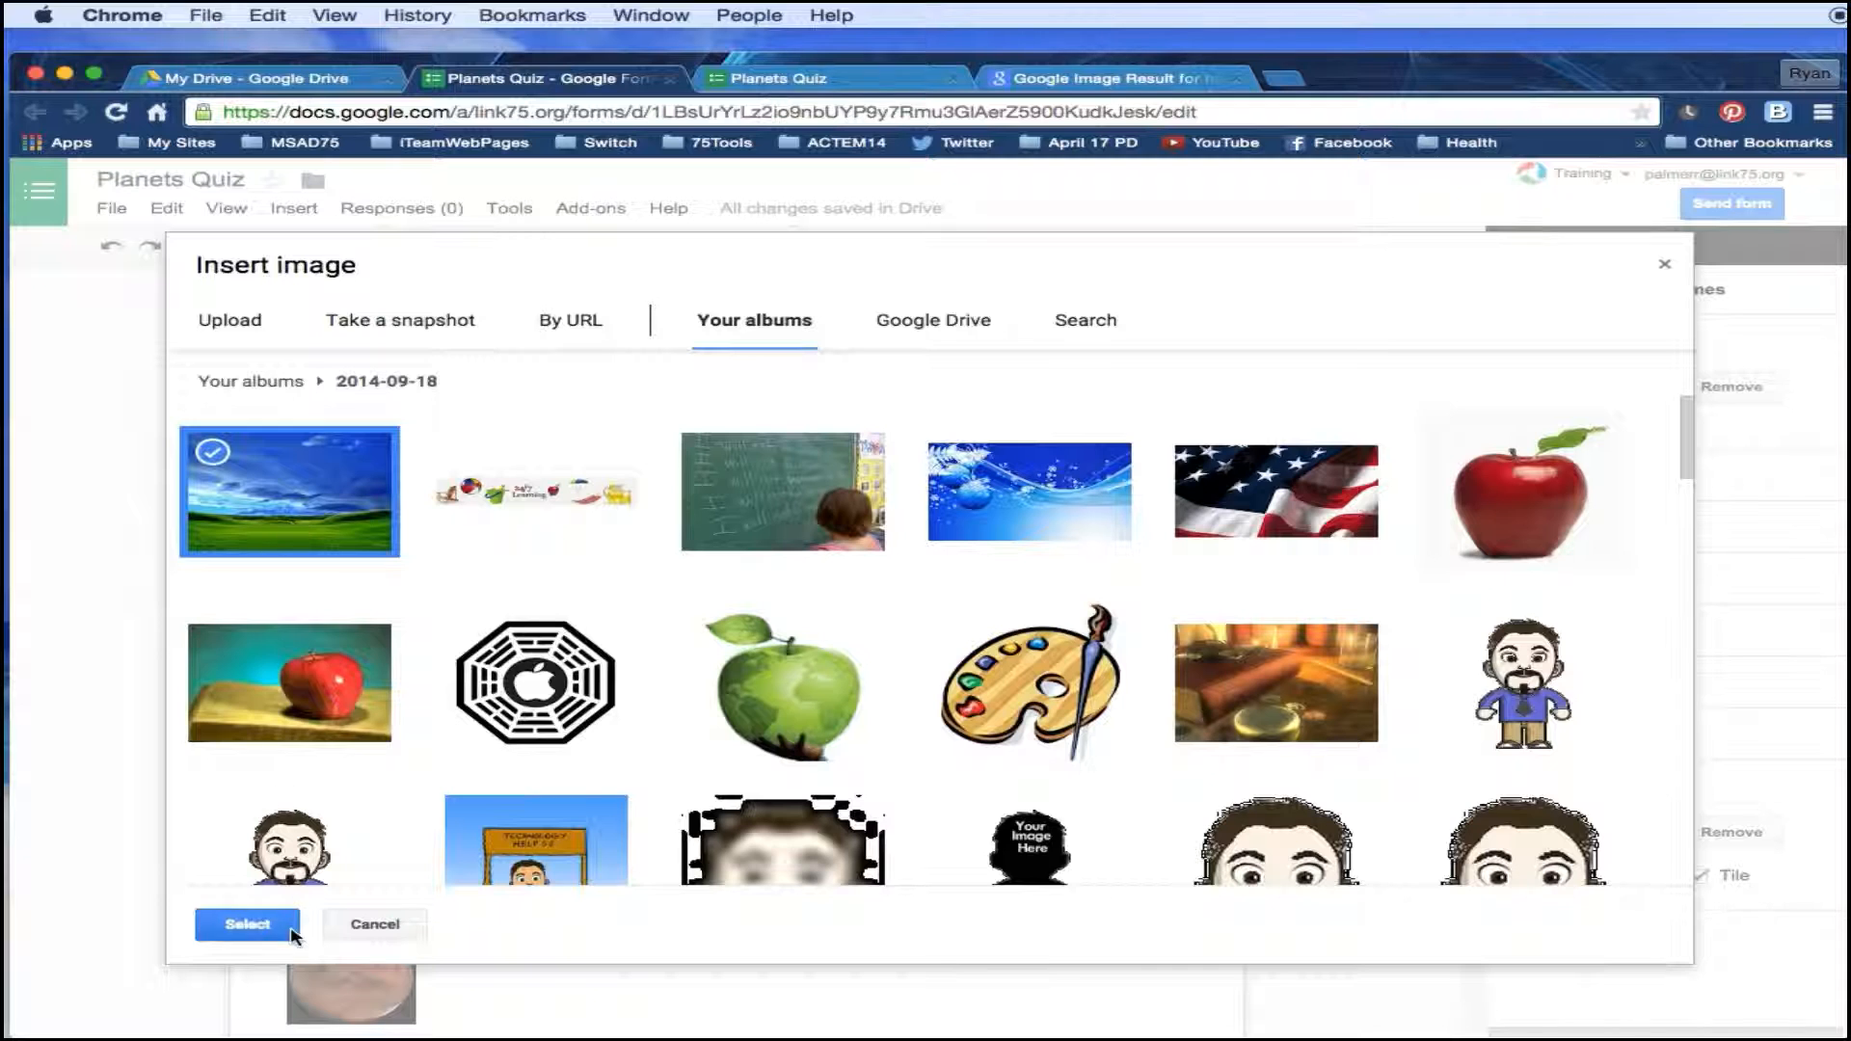
left_click(247, 925)
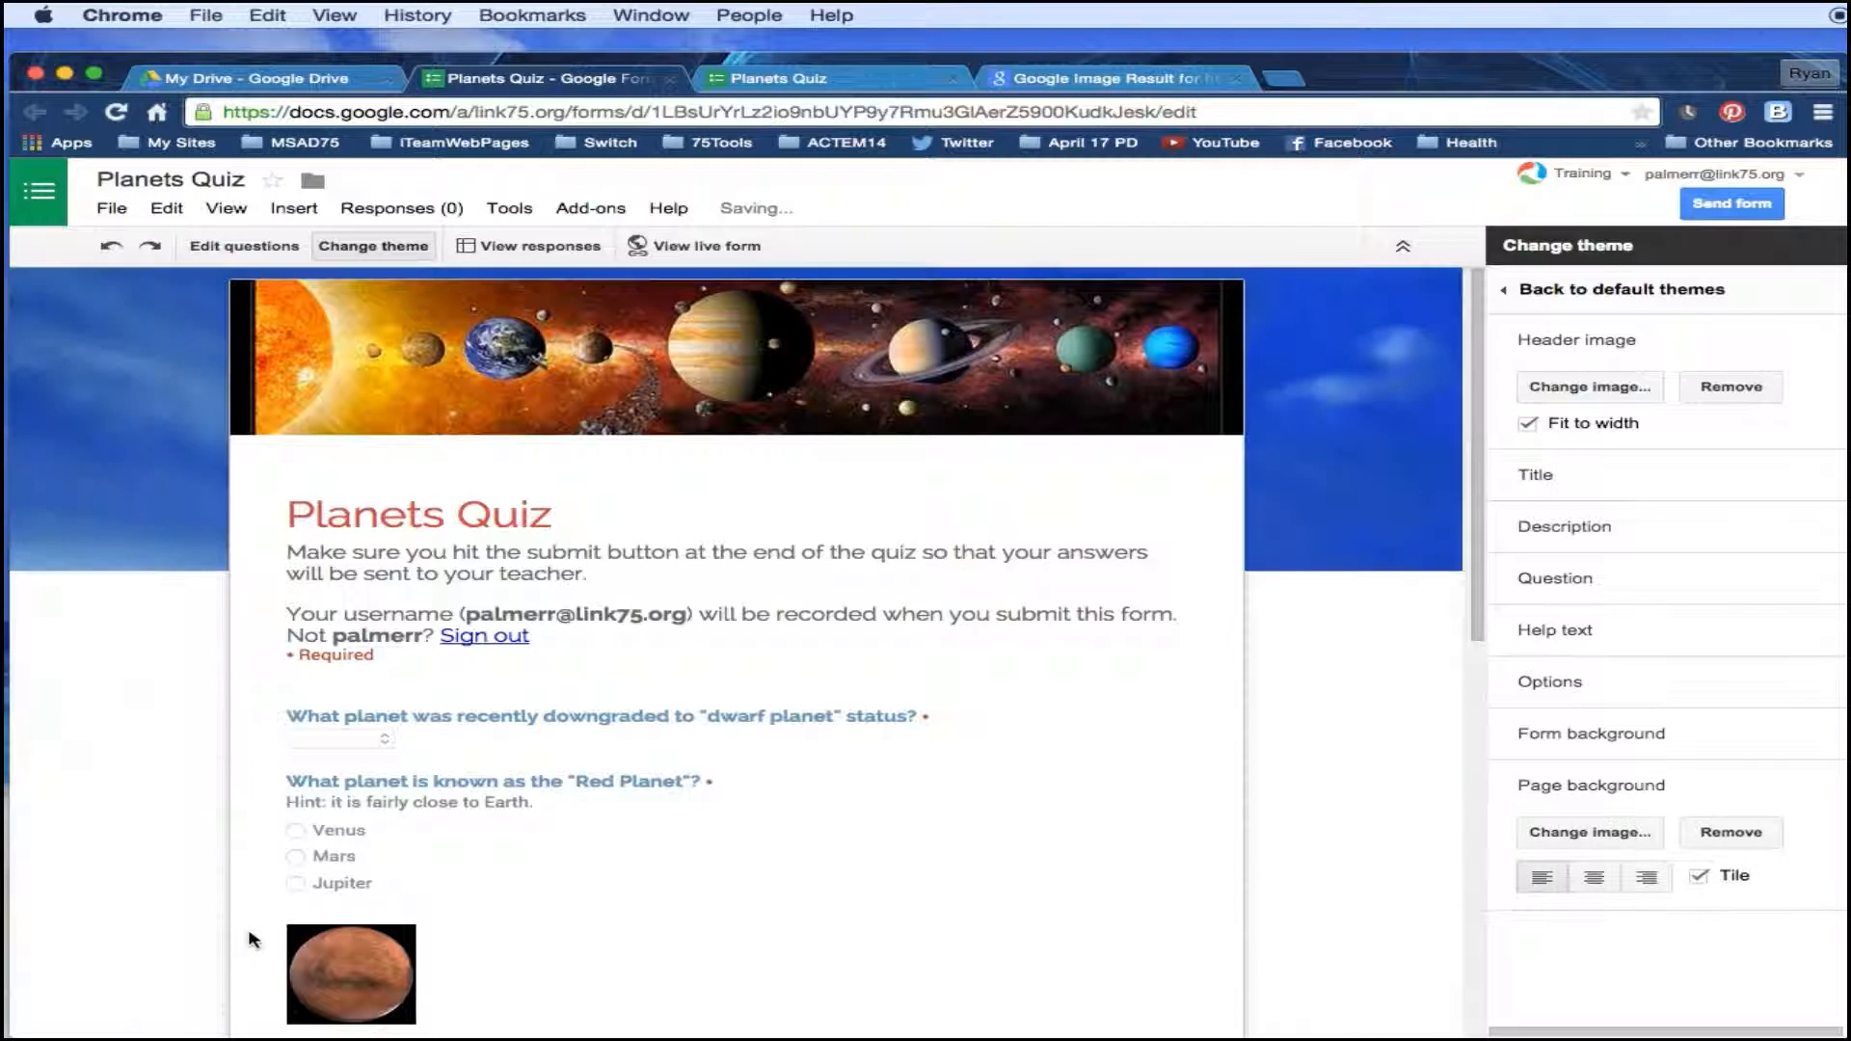
scroll(779, 754, "down", 2)
scroll(777, 753, "down", 8)
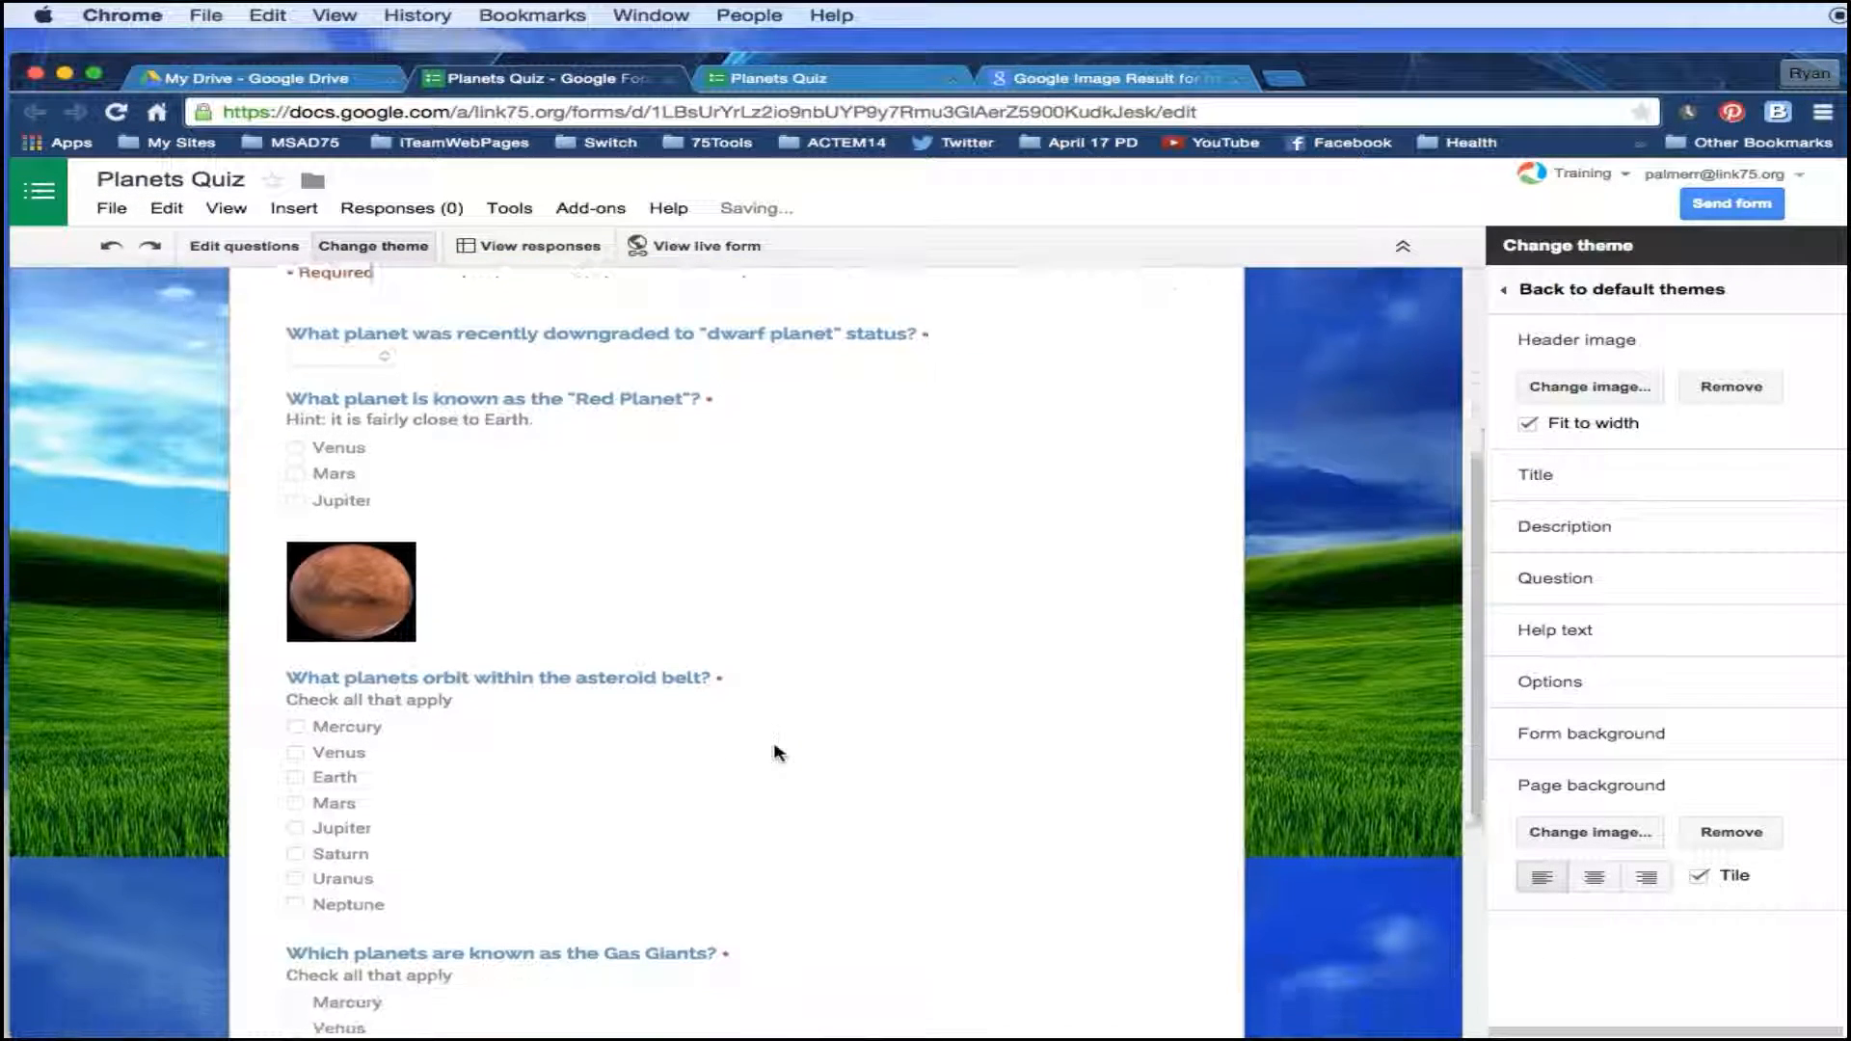
scroll(773, 752, "up", 4)
scroll(777, 675, "up", 5)
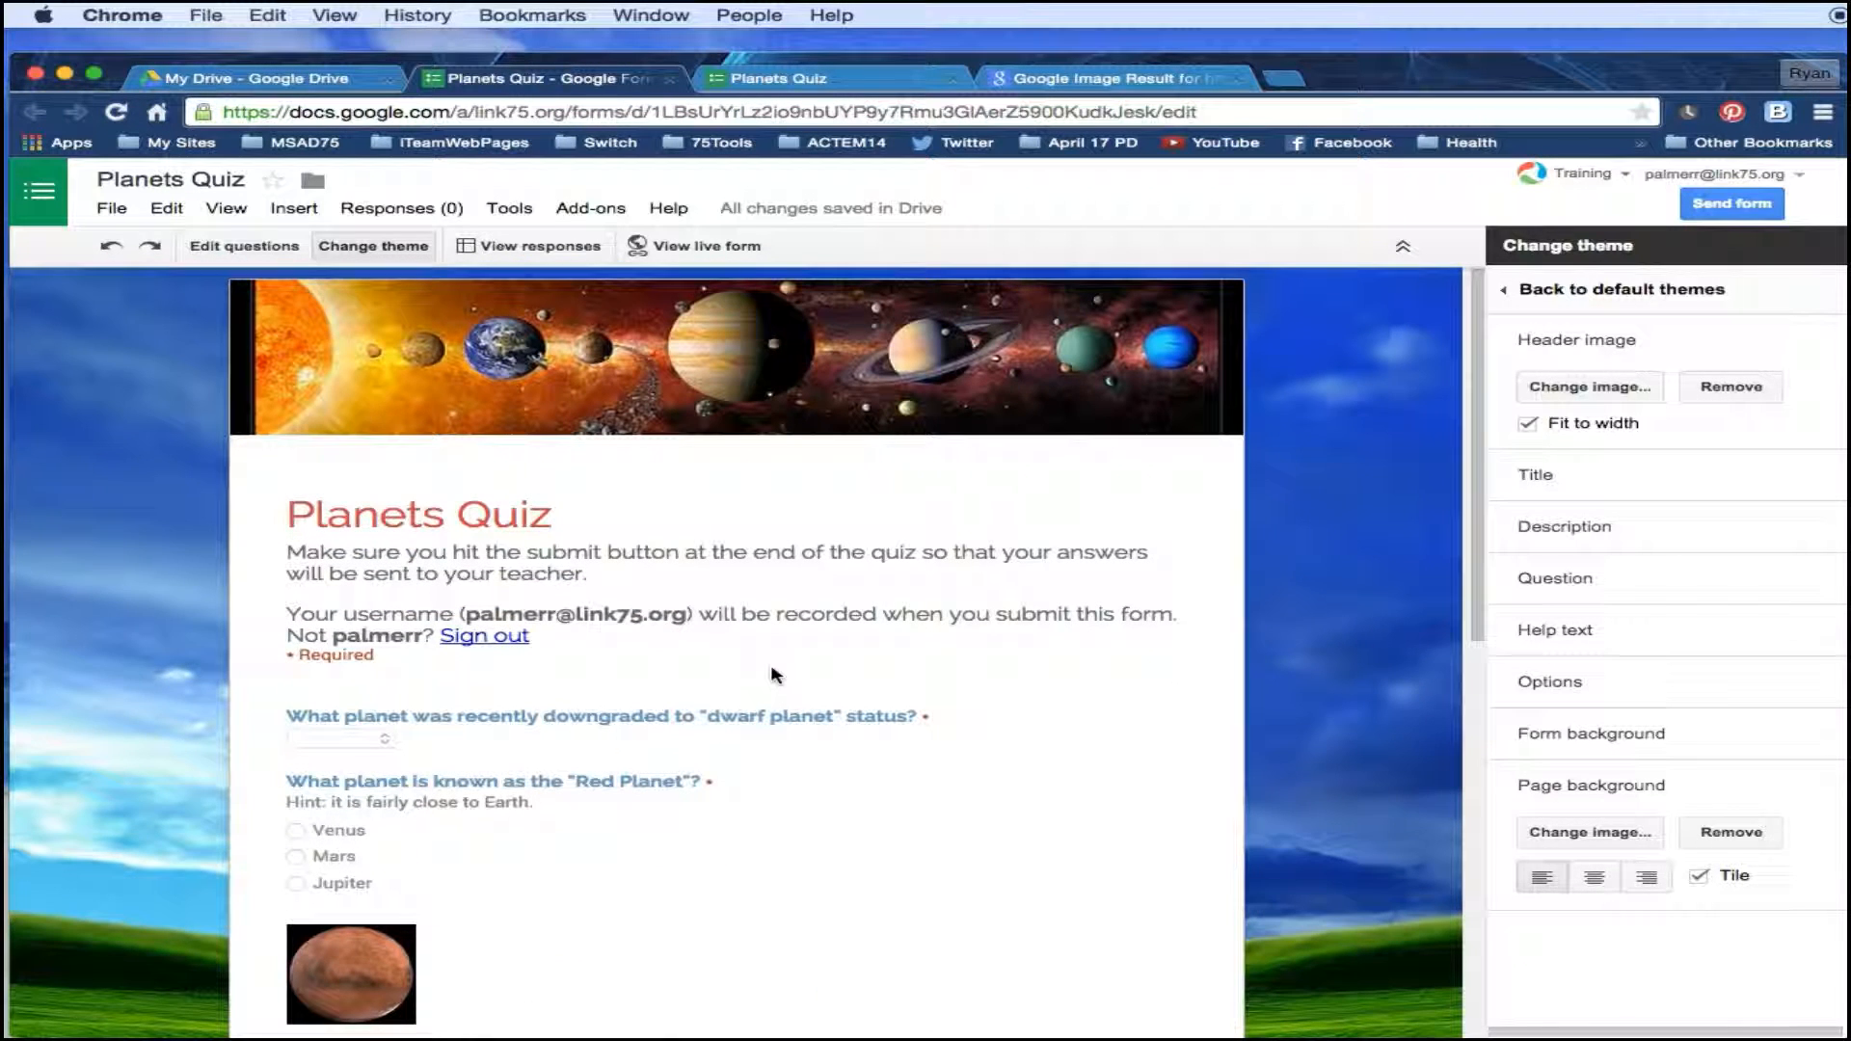
Open the quiz's responses spreadsheet to view its column headings and return to the form editor.
left_click(540, 246)
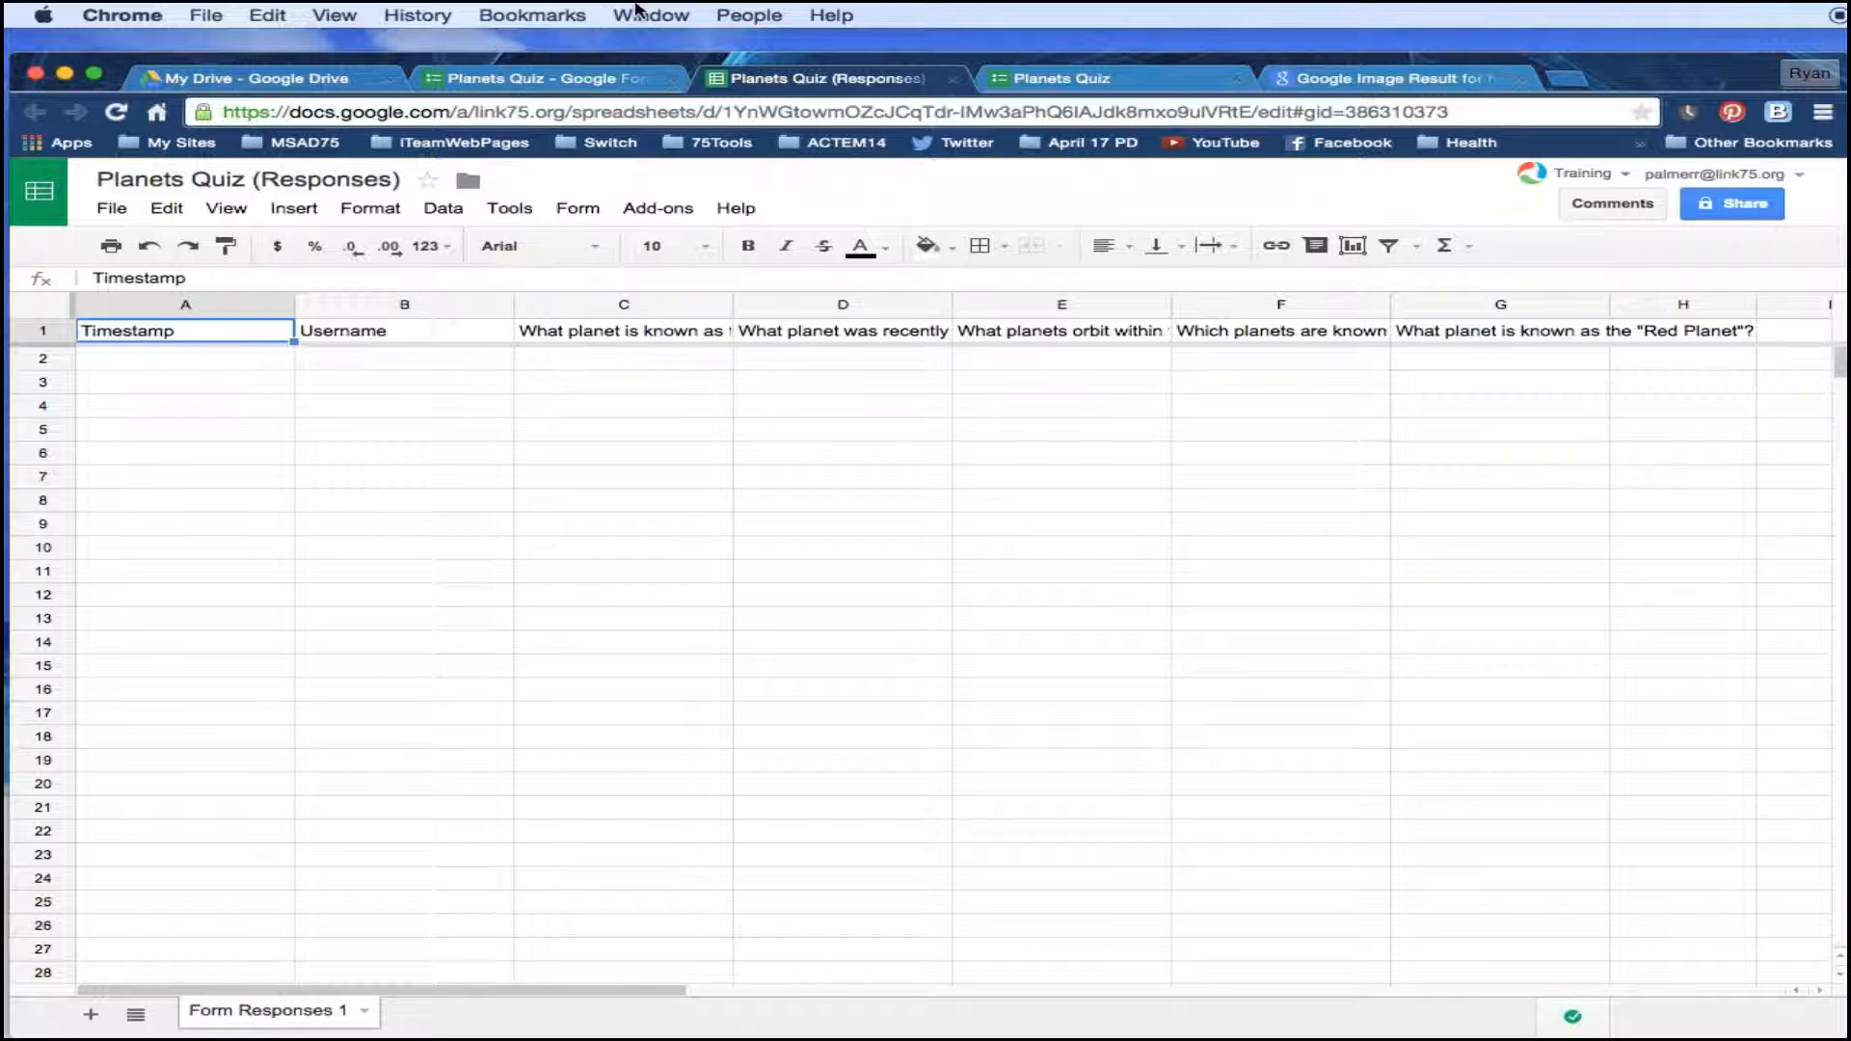
left_click(512, 84)
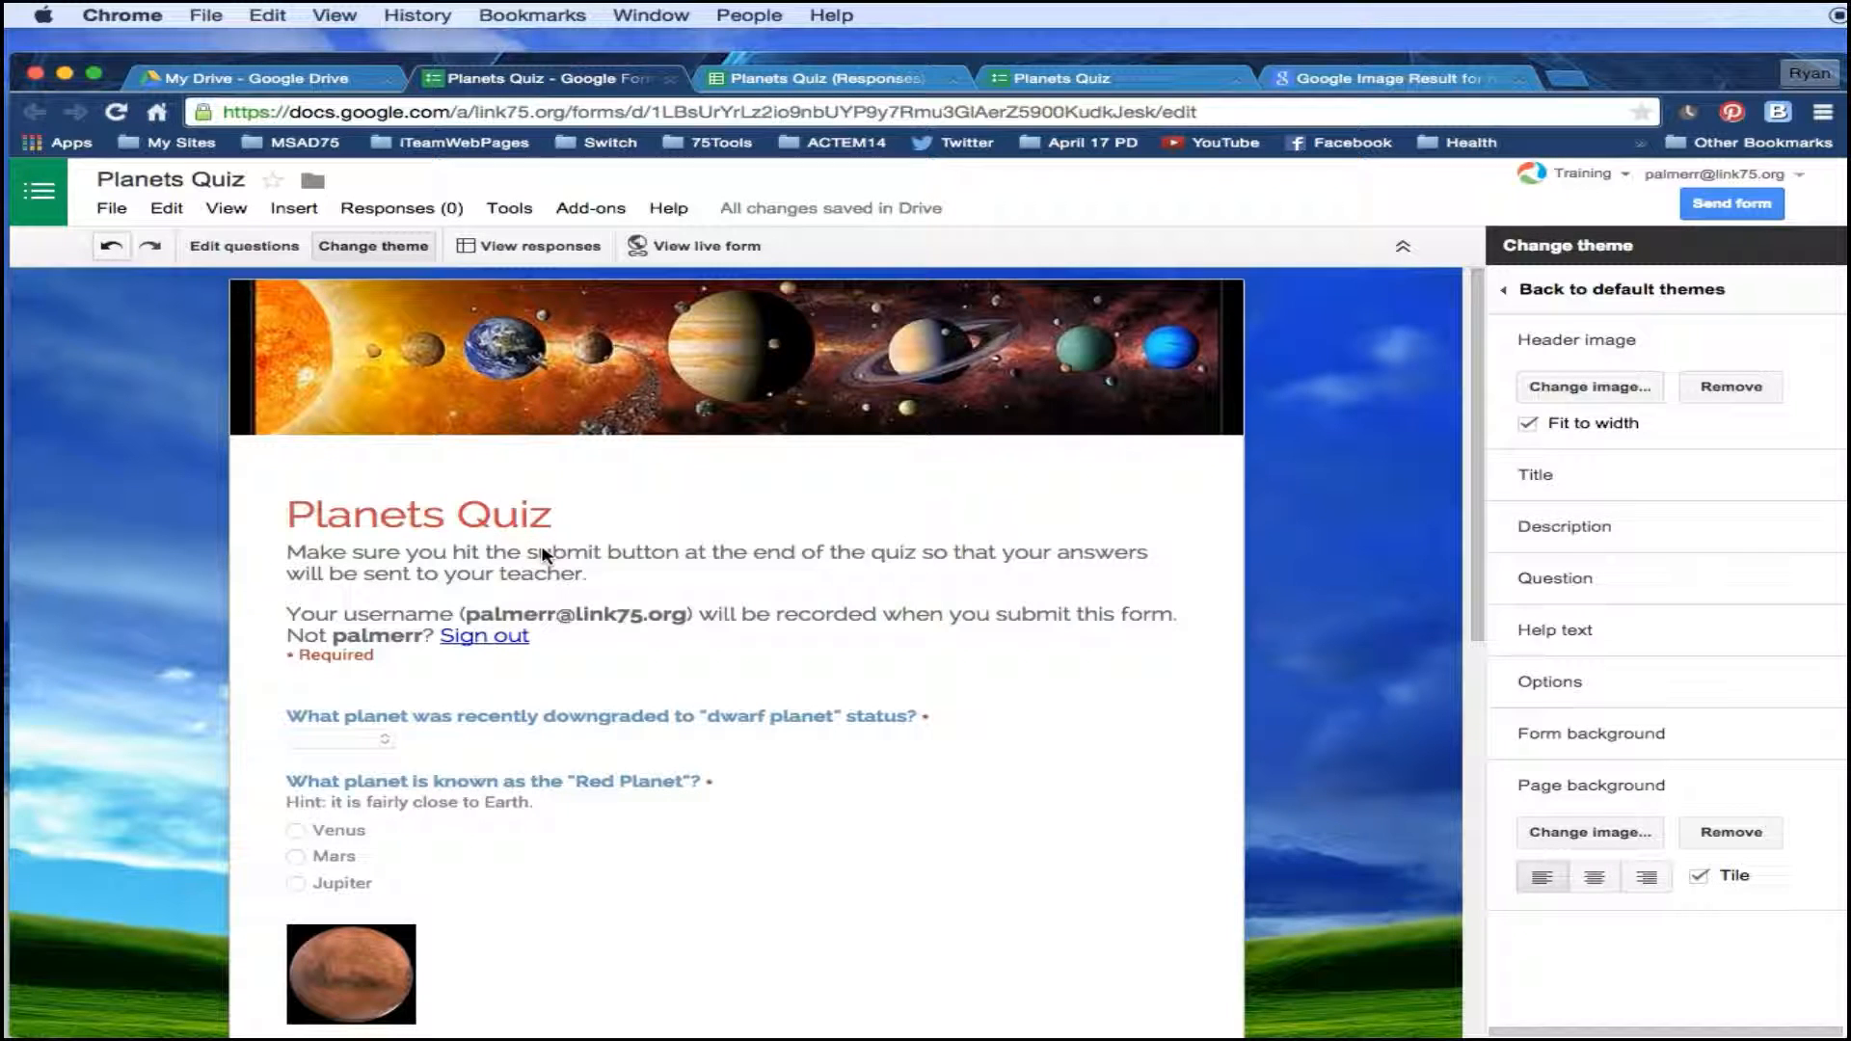
Open the form's embed HTML code and select it, close it, and look over the other sending options.
left_click(1750, 207)
left_click(1750, 207)
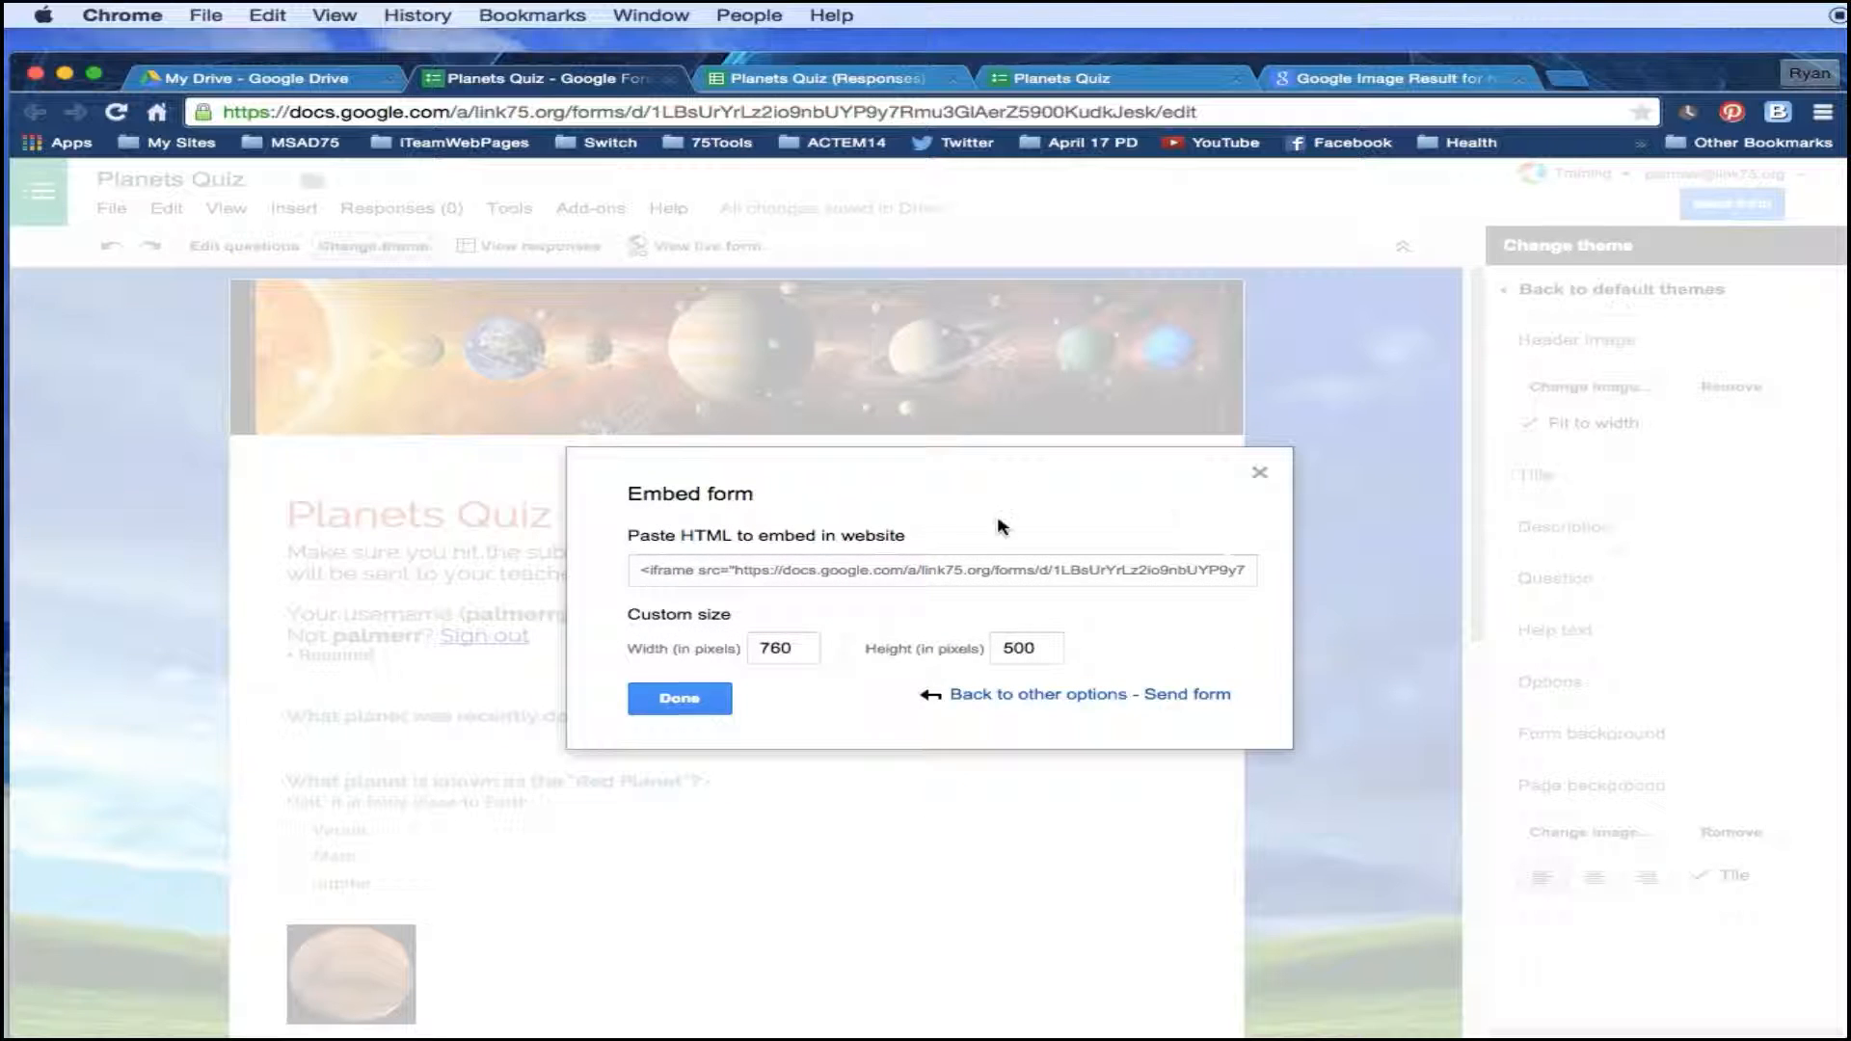
left_click(996, 575)
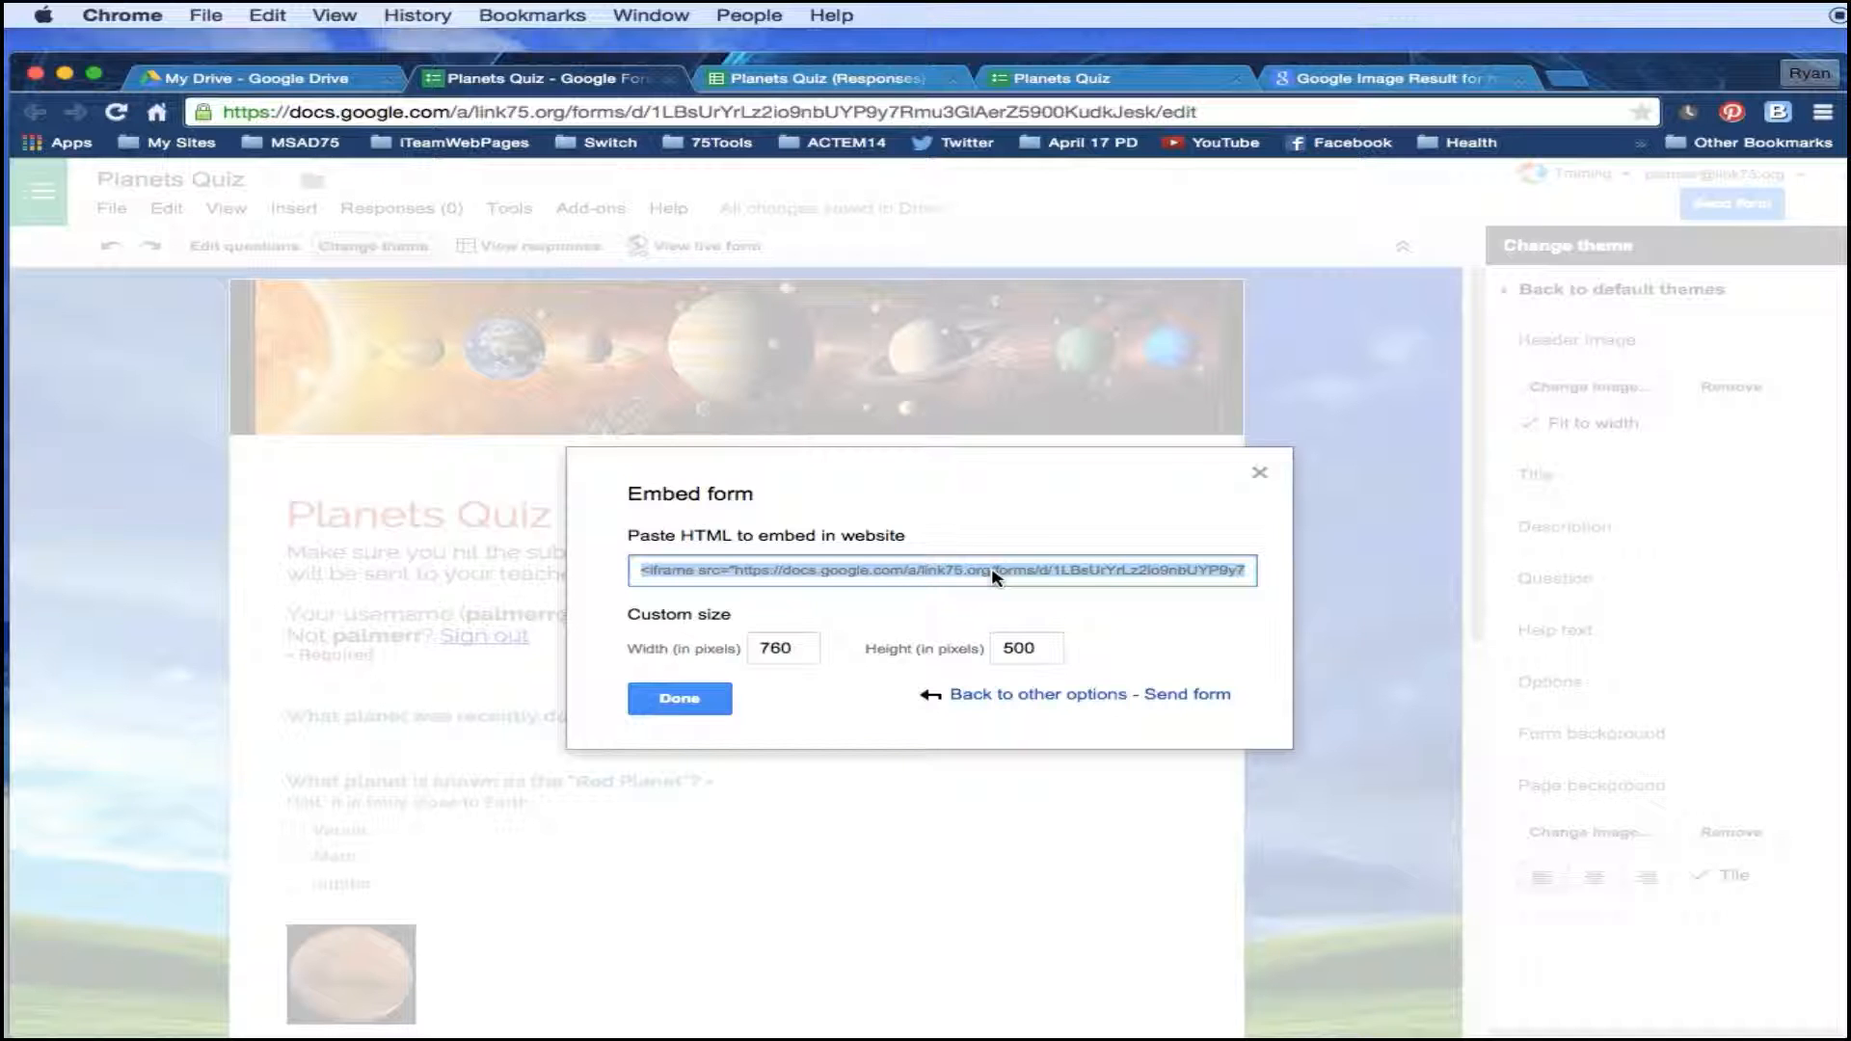
left_click(702, 702)
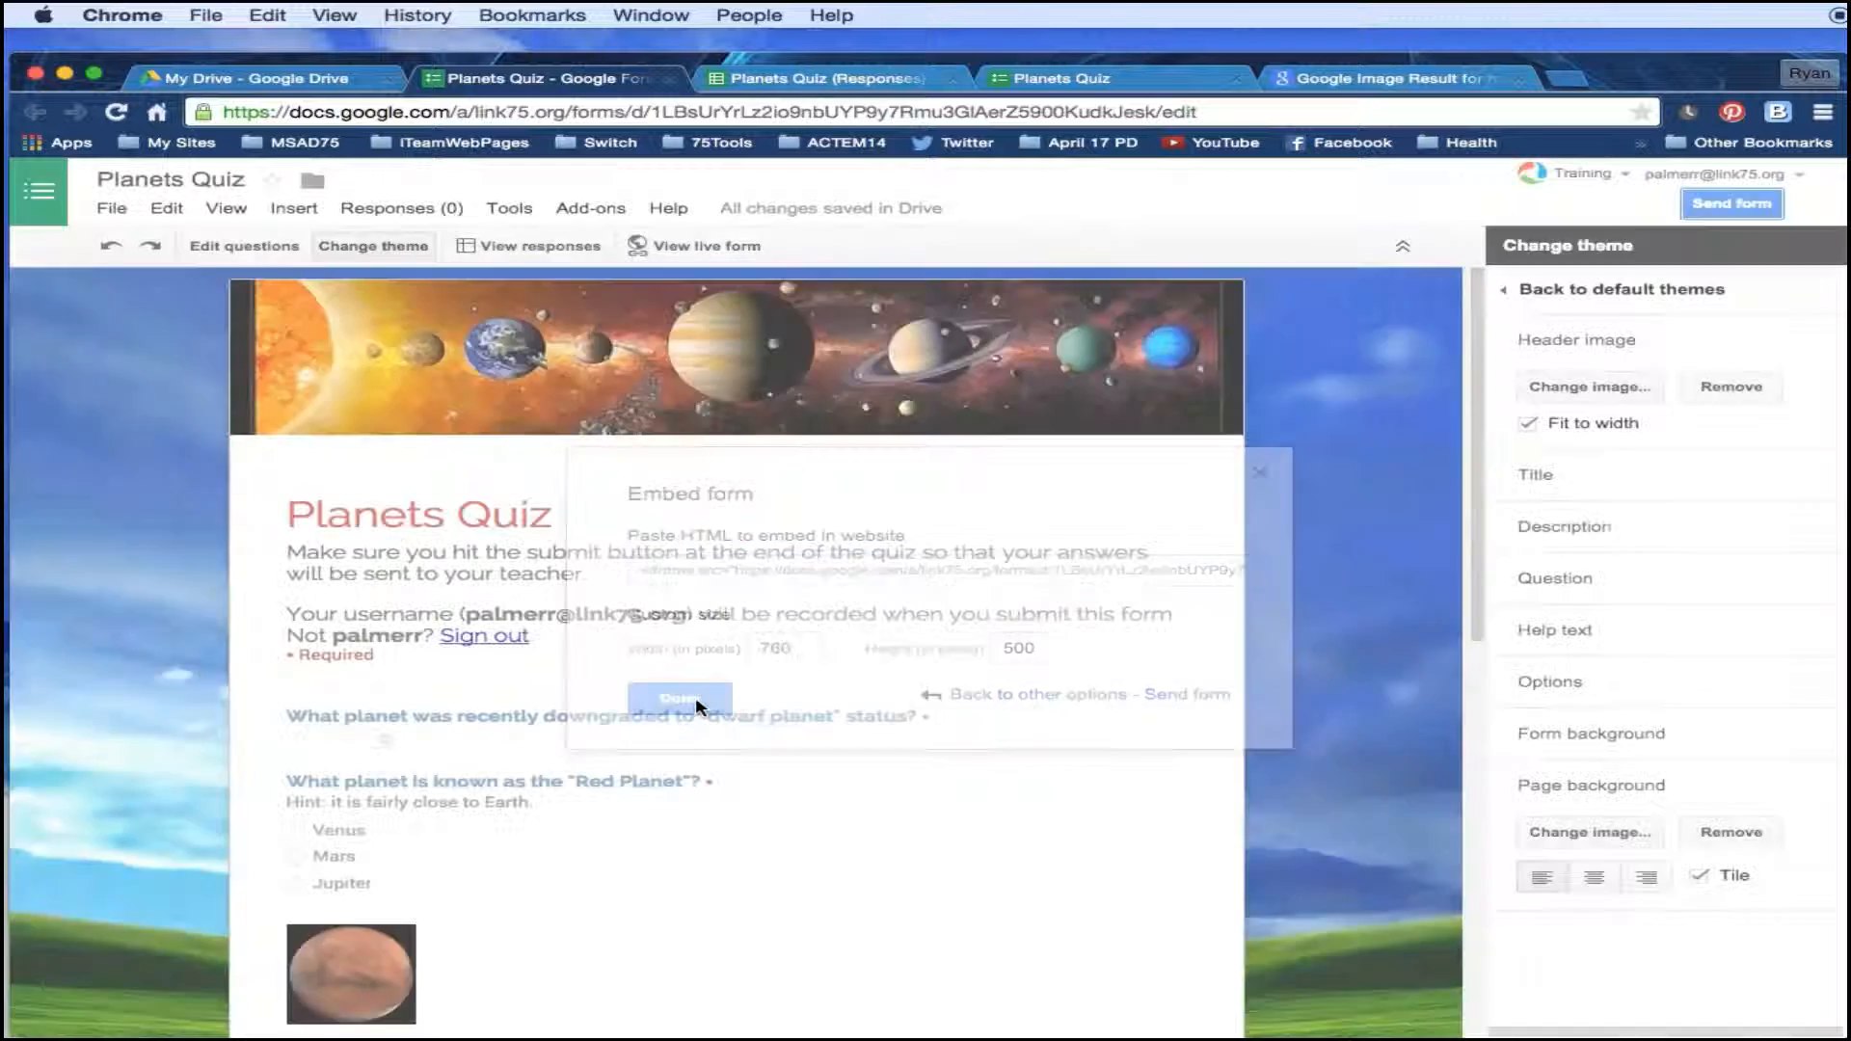
left_click(1734, 204)
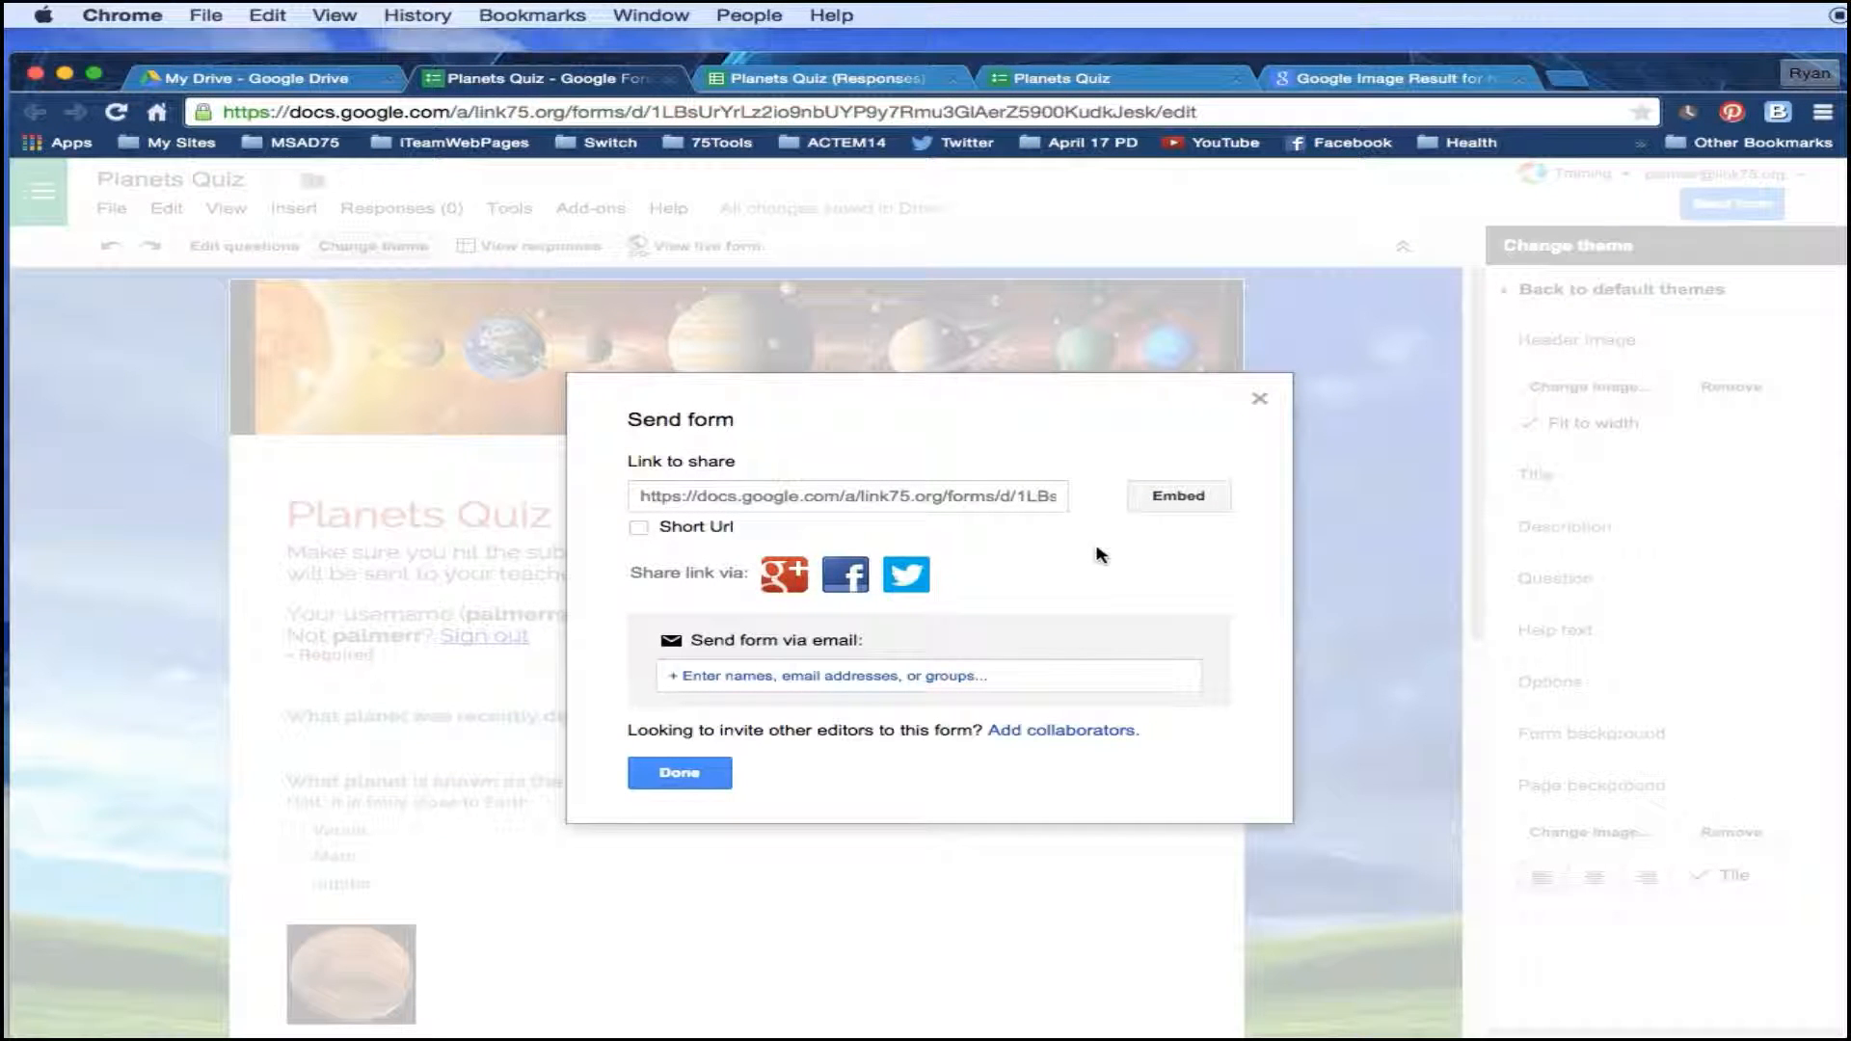
left_click(1259, 399)
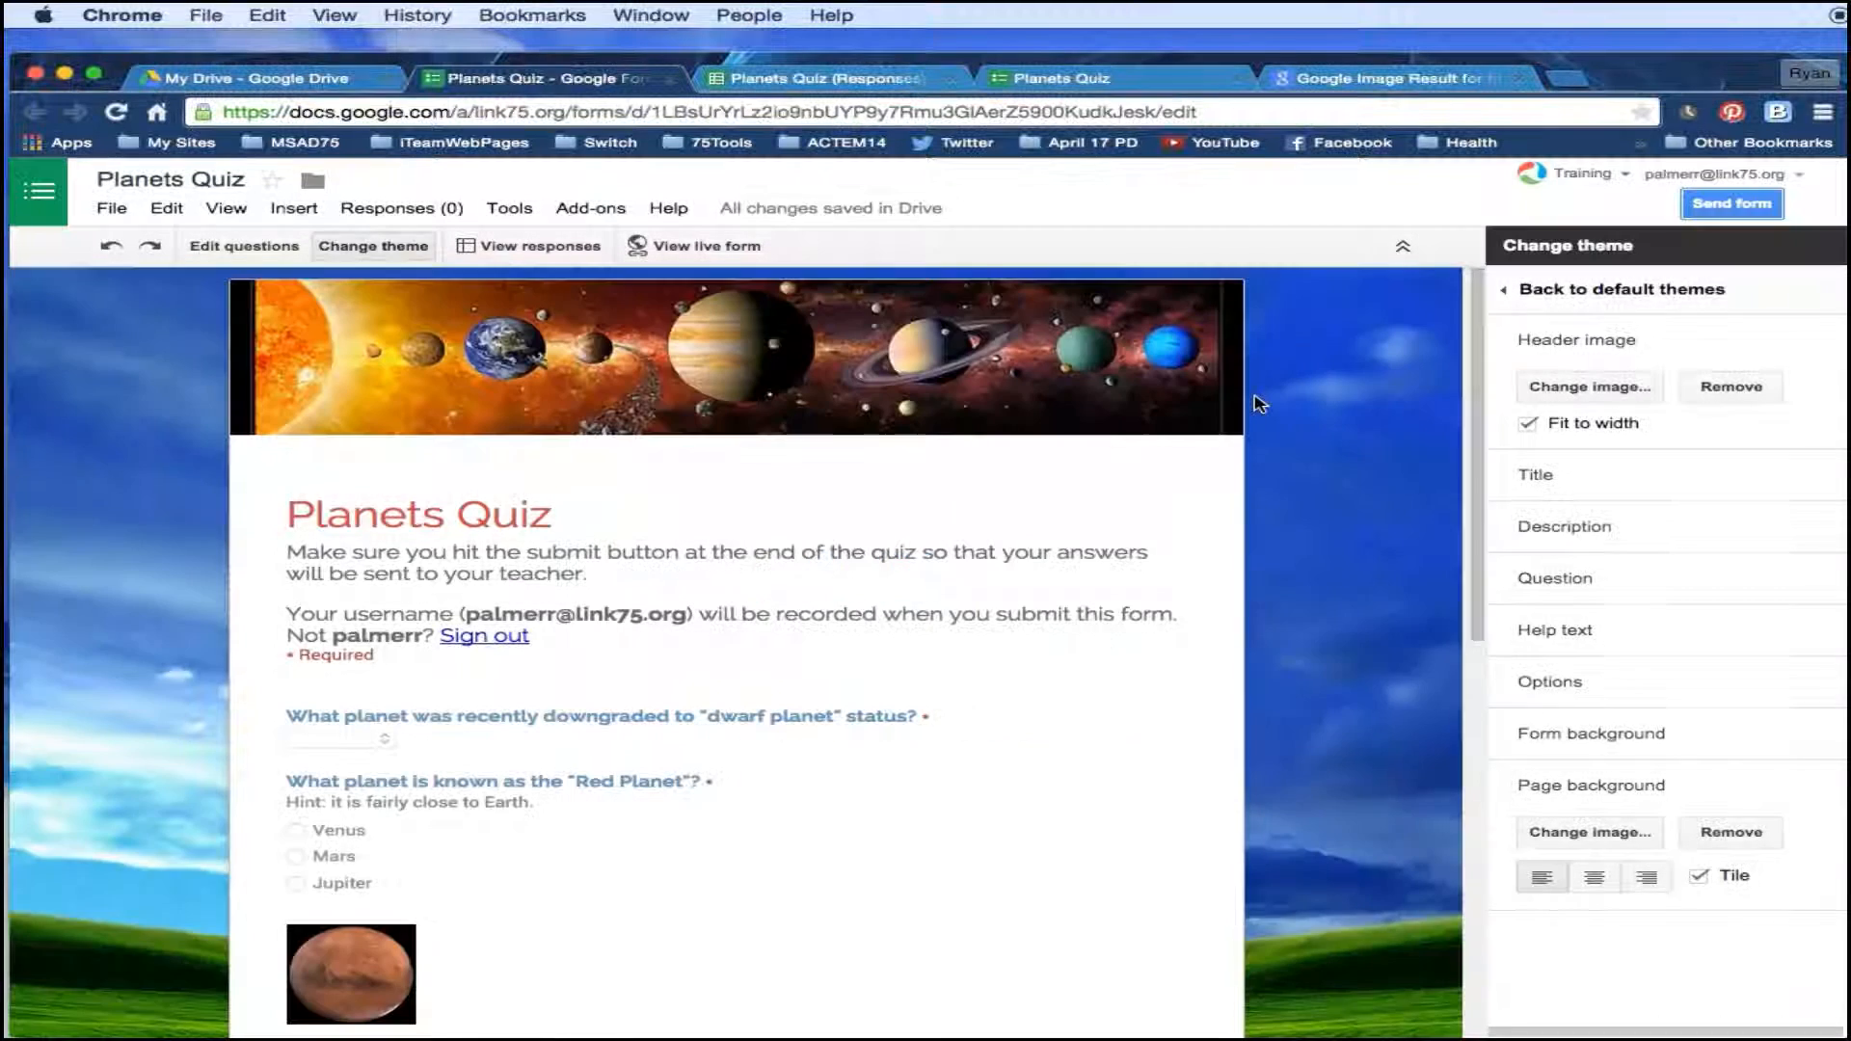
Switch the form's share link to a short URL, copy it and close the sending options.
left_click(1732, 204)
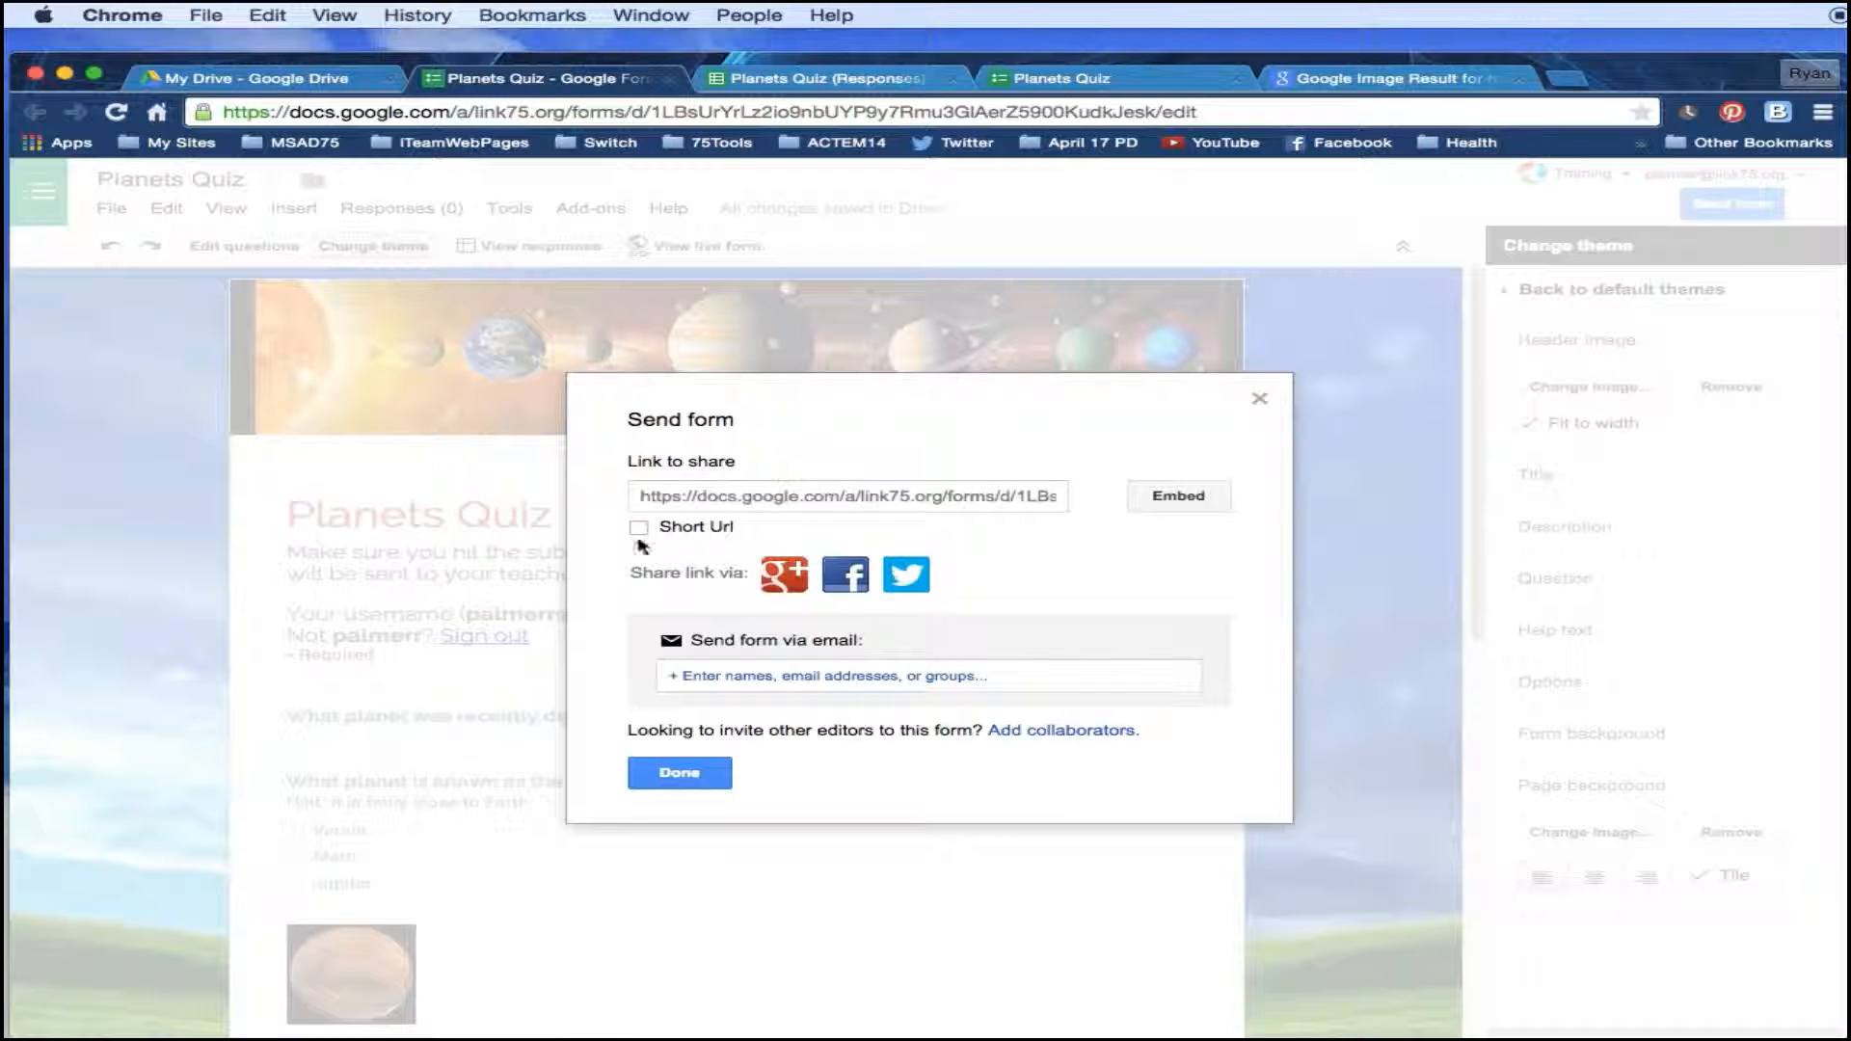
left_click(728, 502)
left_click(729, 503)
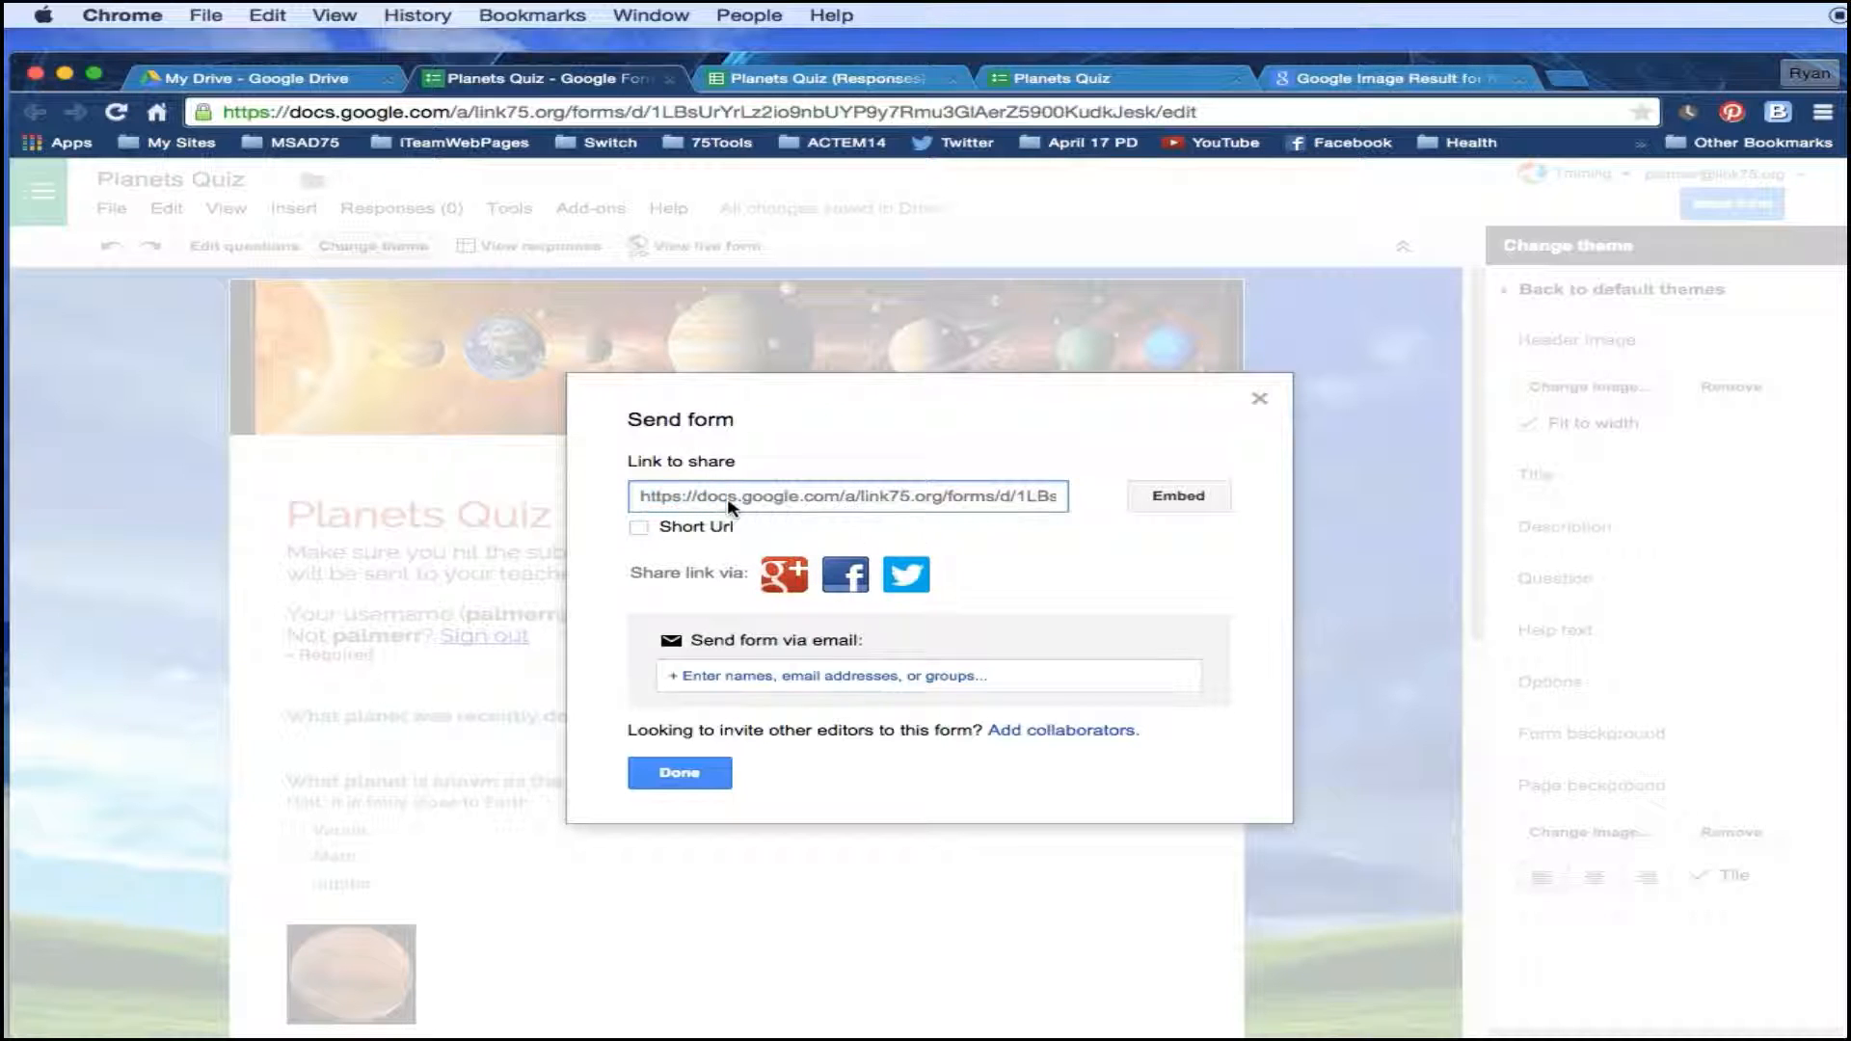
left_click(639, 529)
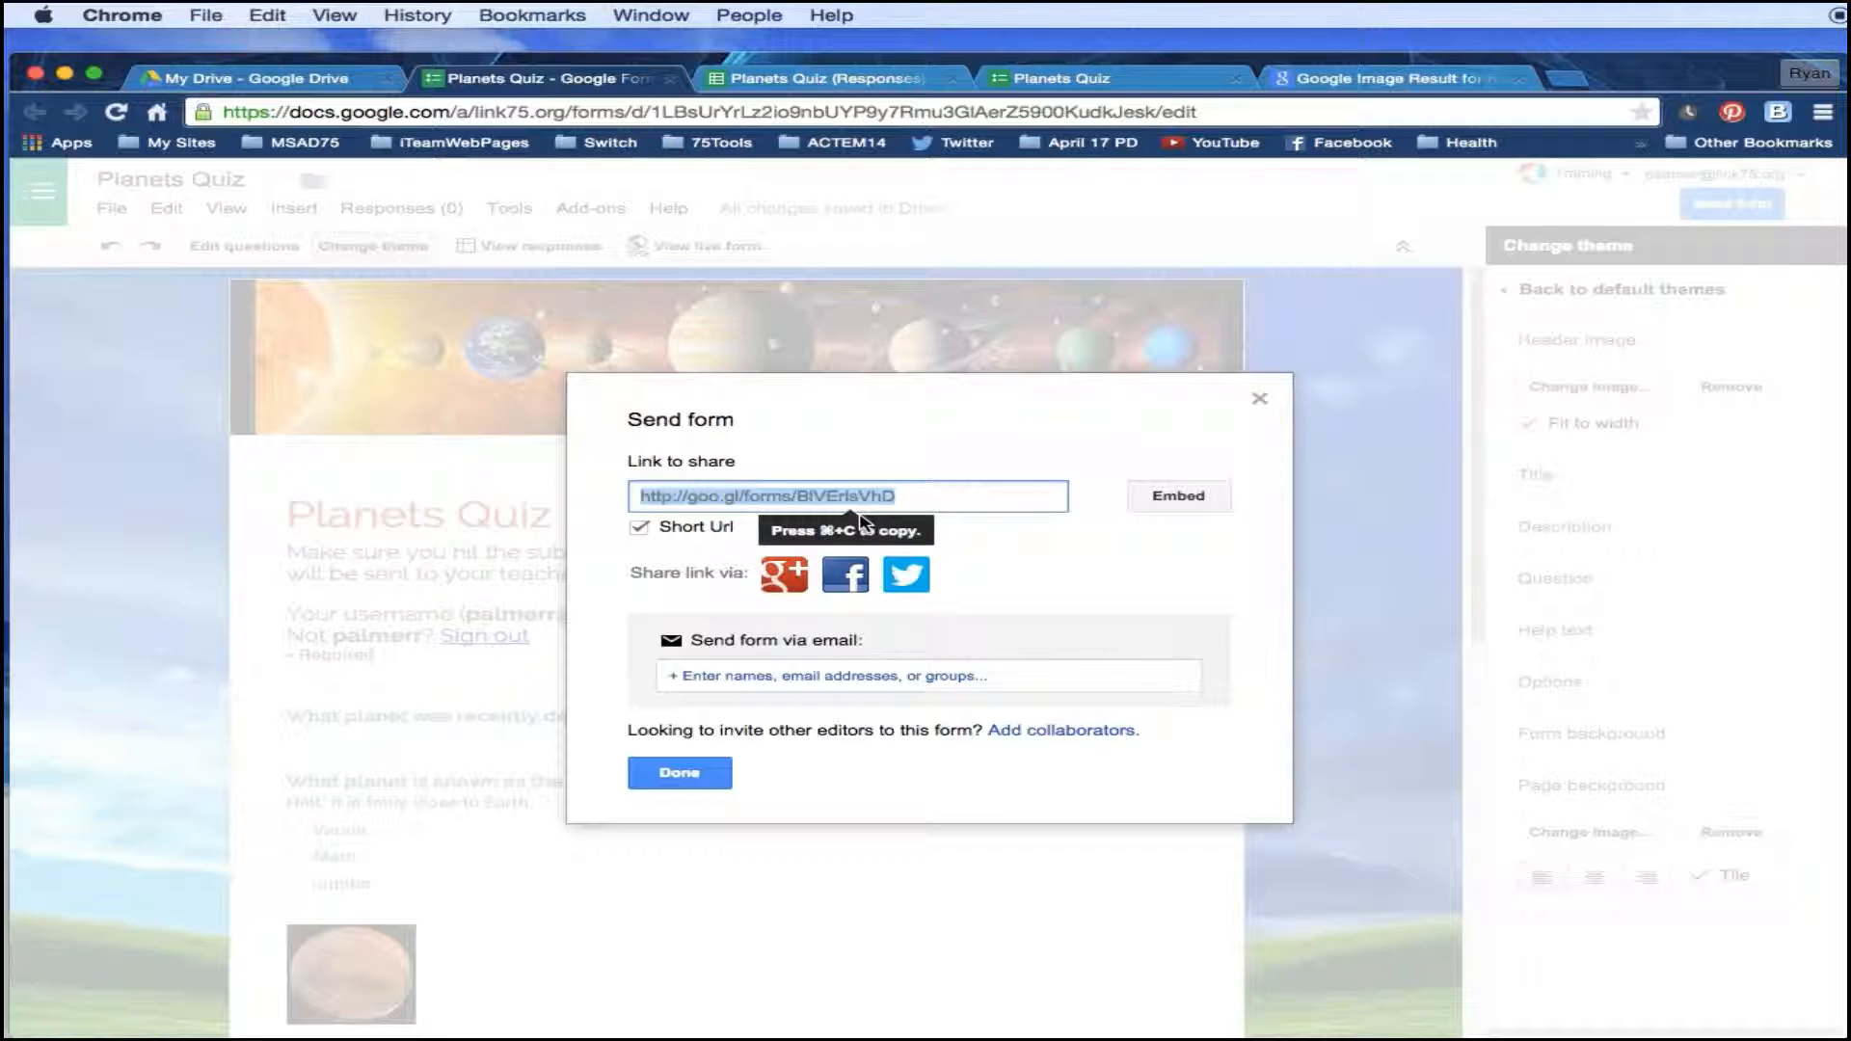
left_click(1010, 347)
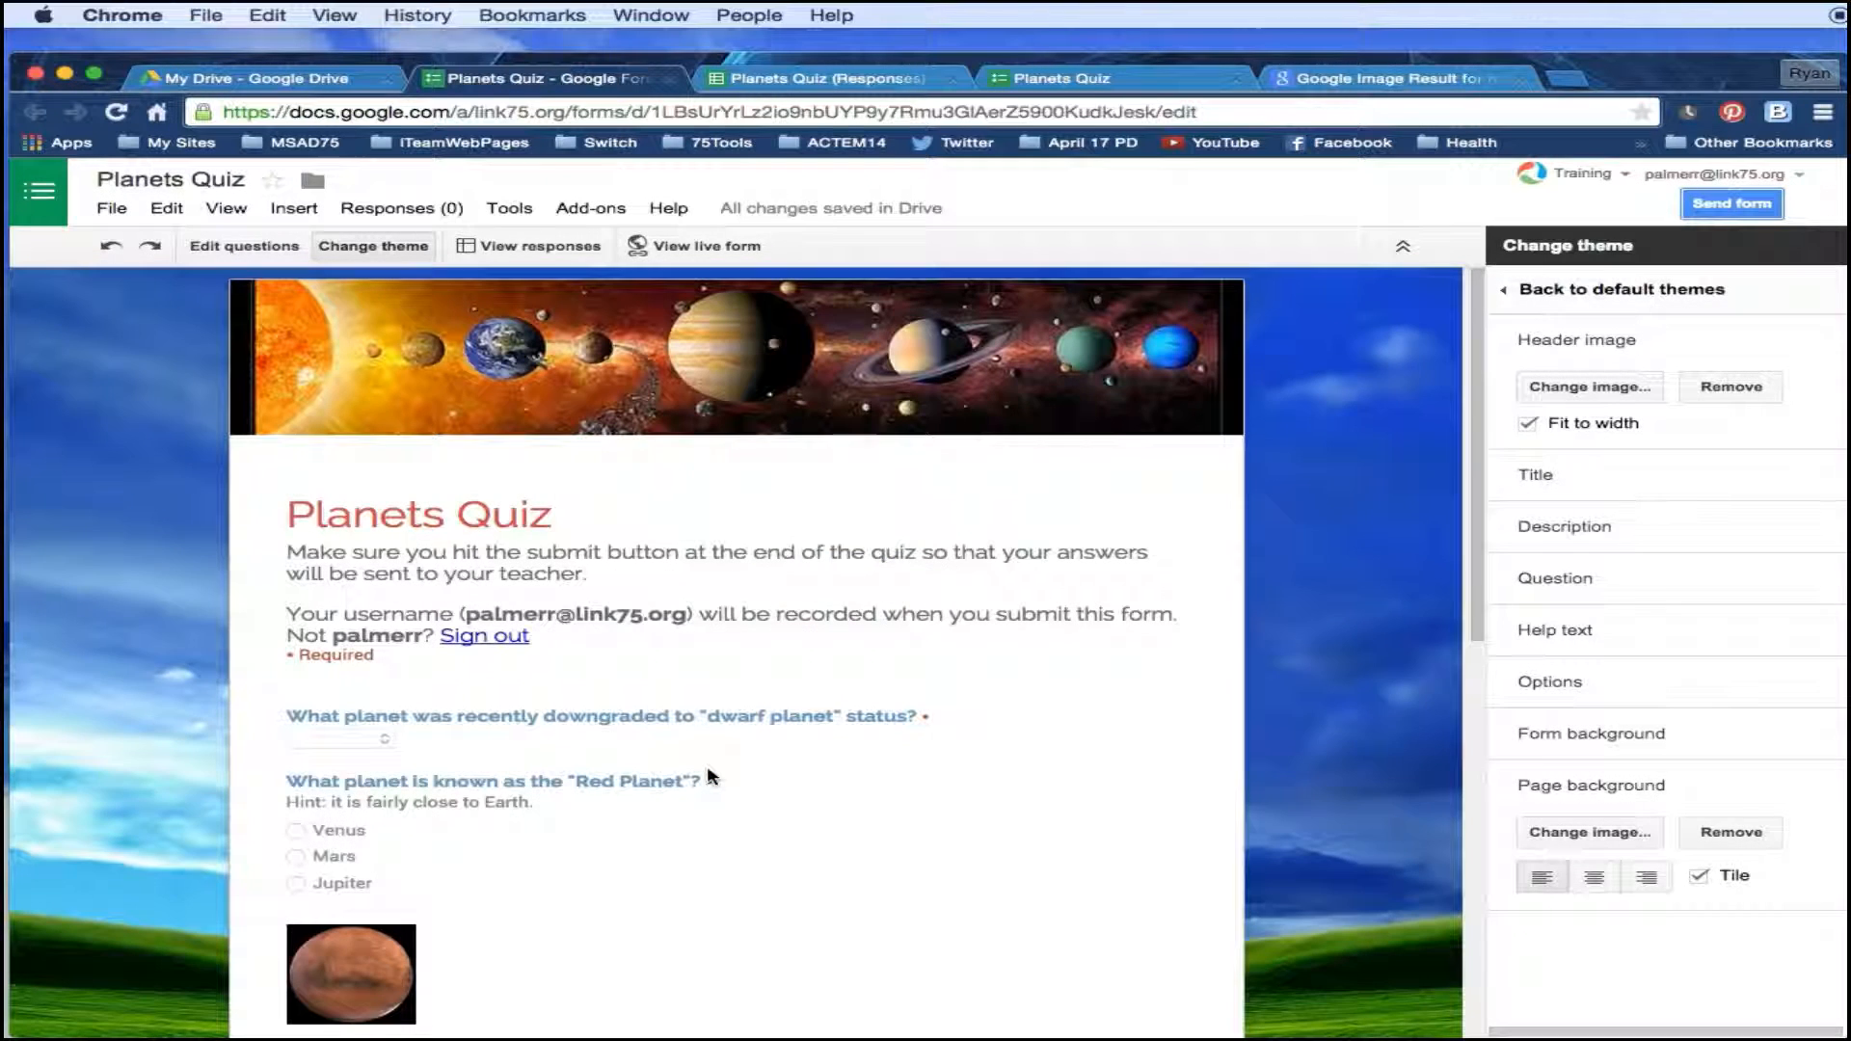
left_click(710, 775)
Switch to the GAFE: Advanced class in Google Classroom and write an announcement reading "Planets Quiz".
mouse_move(6, 654)
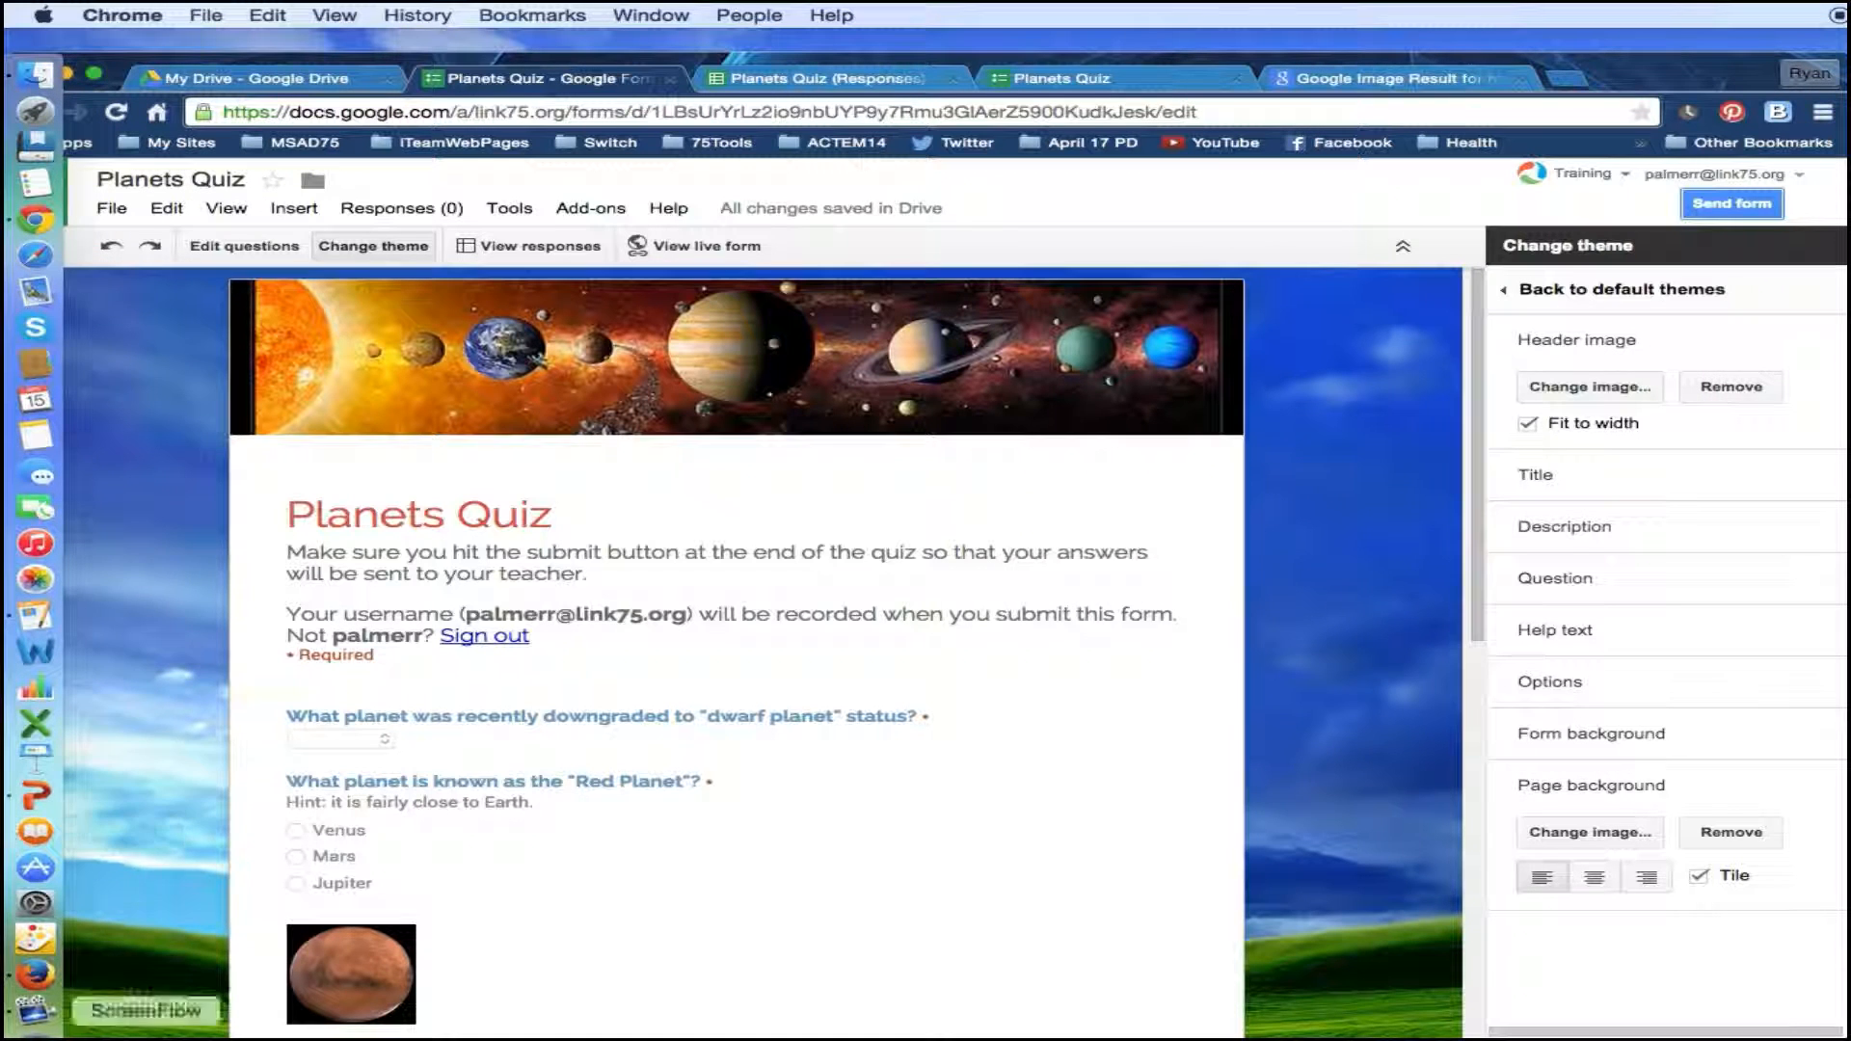
left_click(35, 1038)
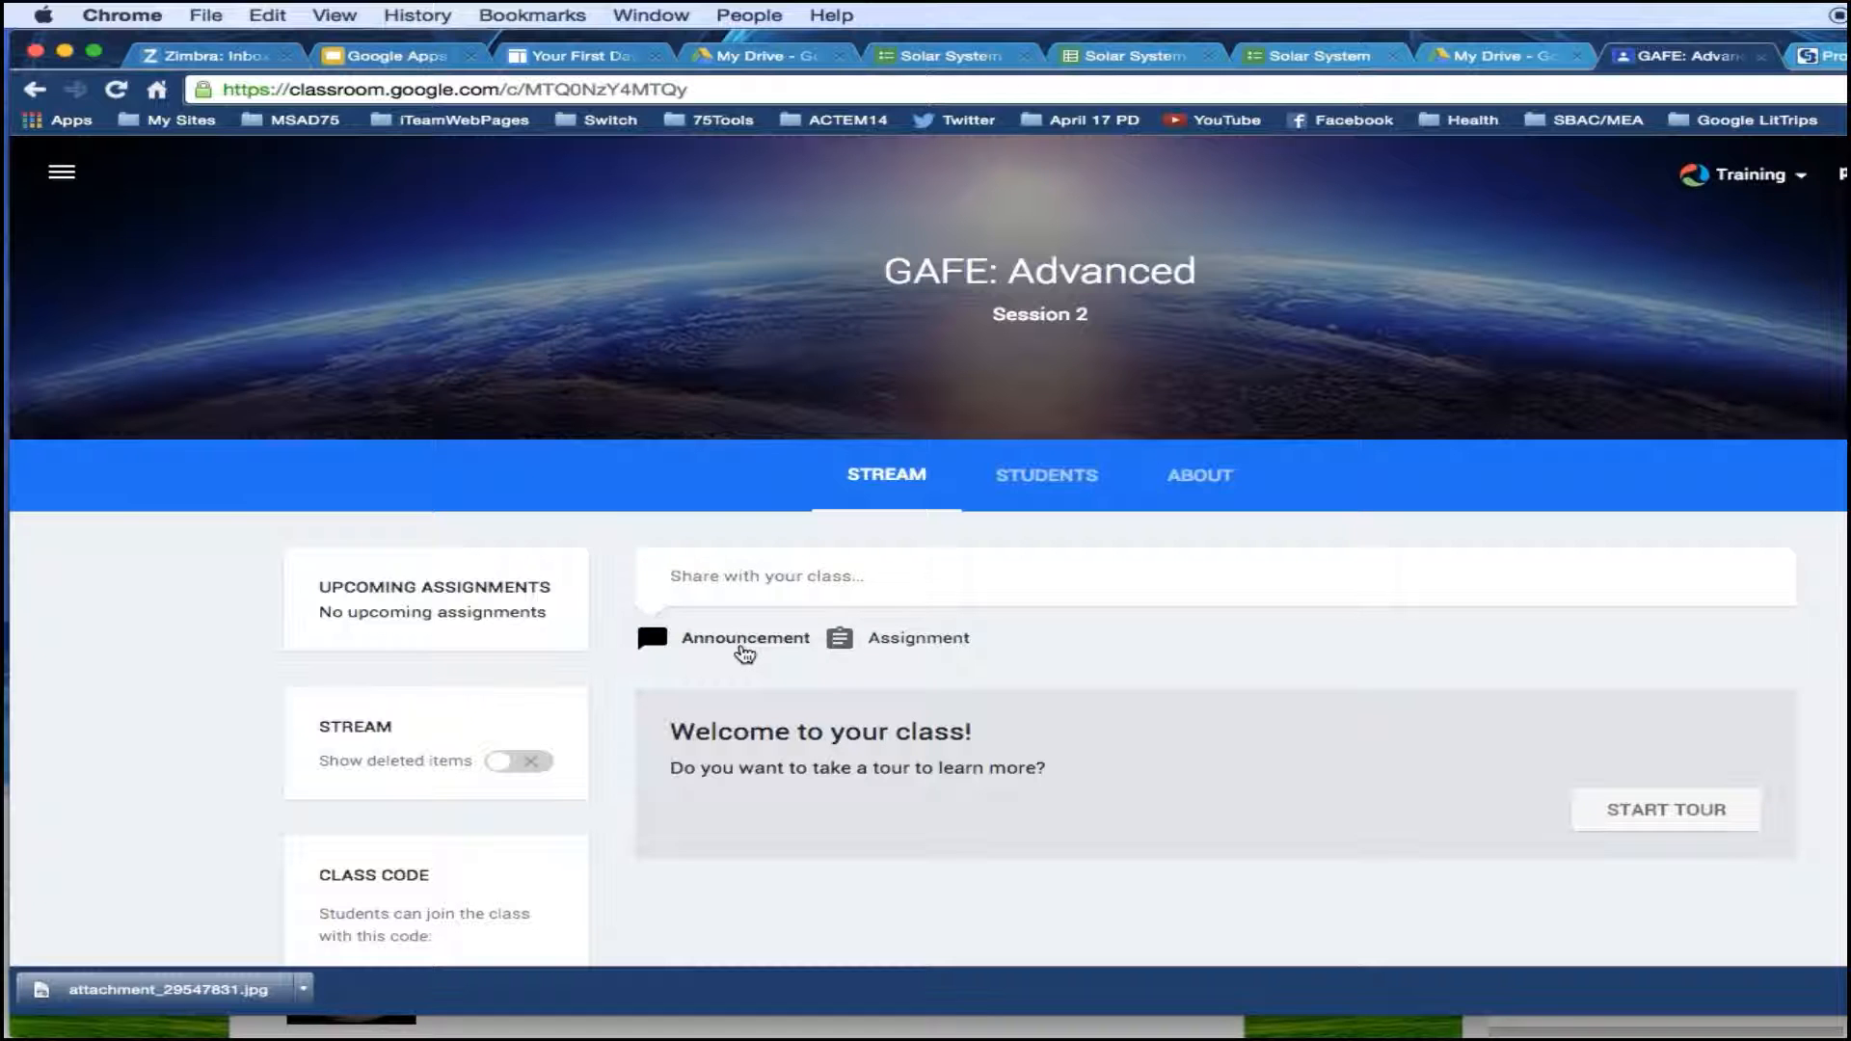
left_click(738, 641)
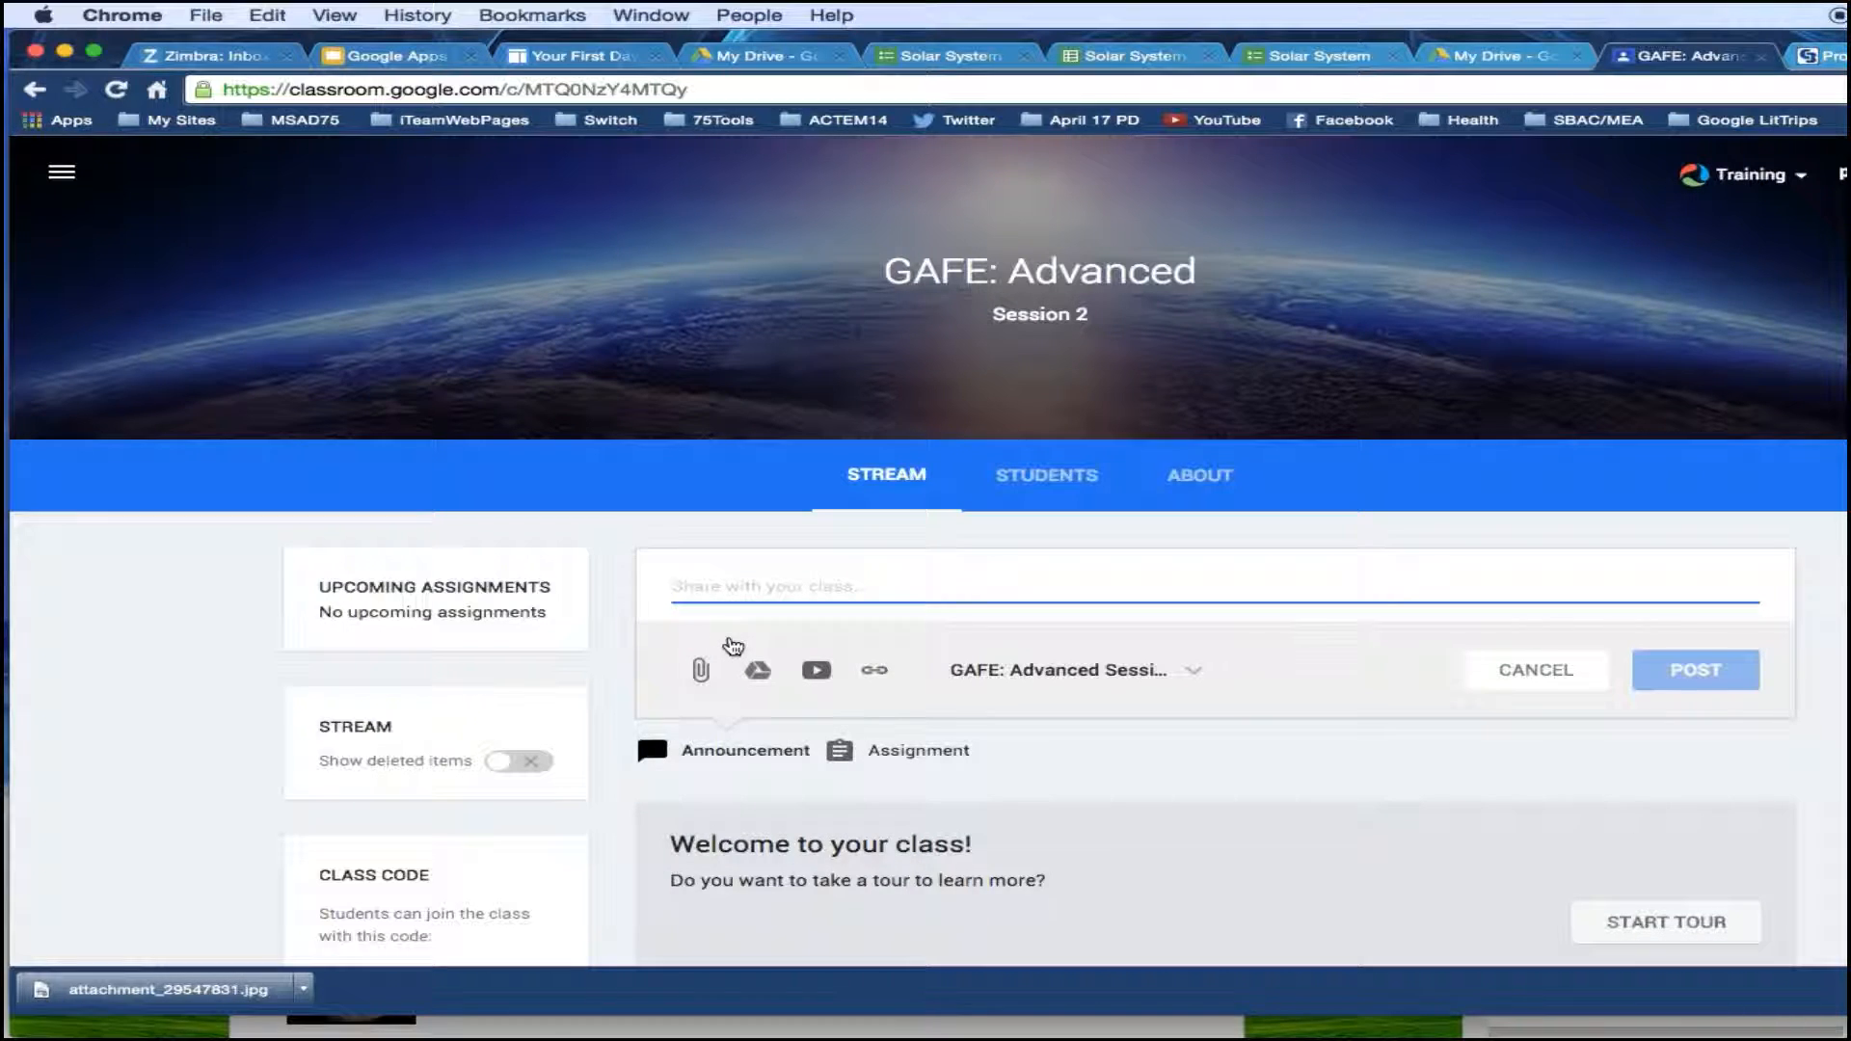
type("P")
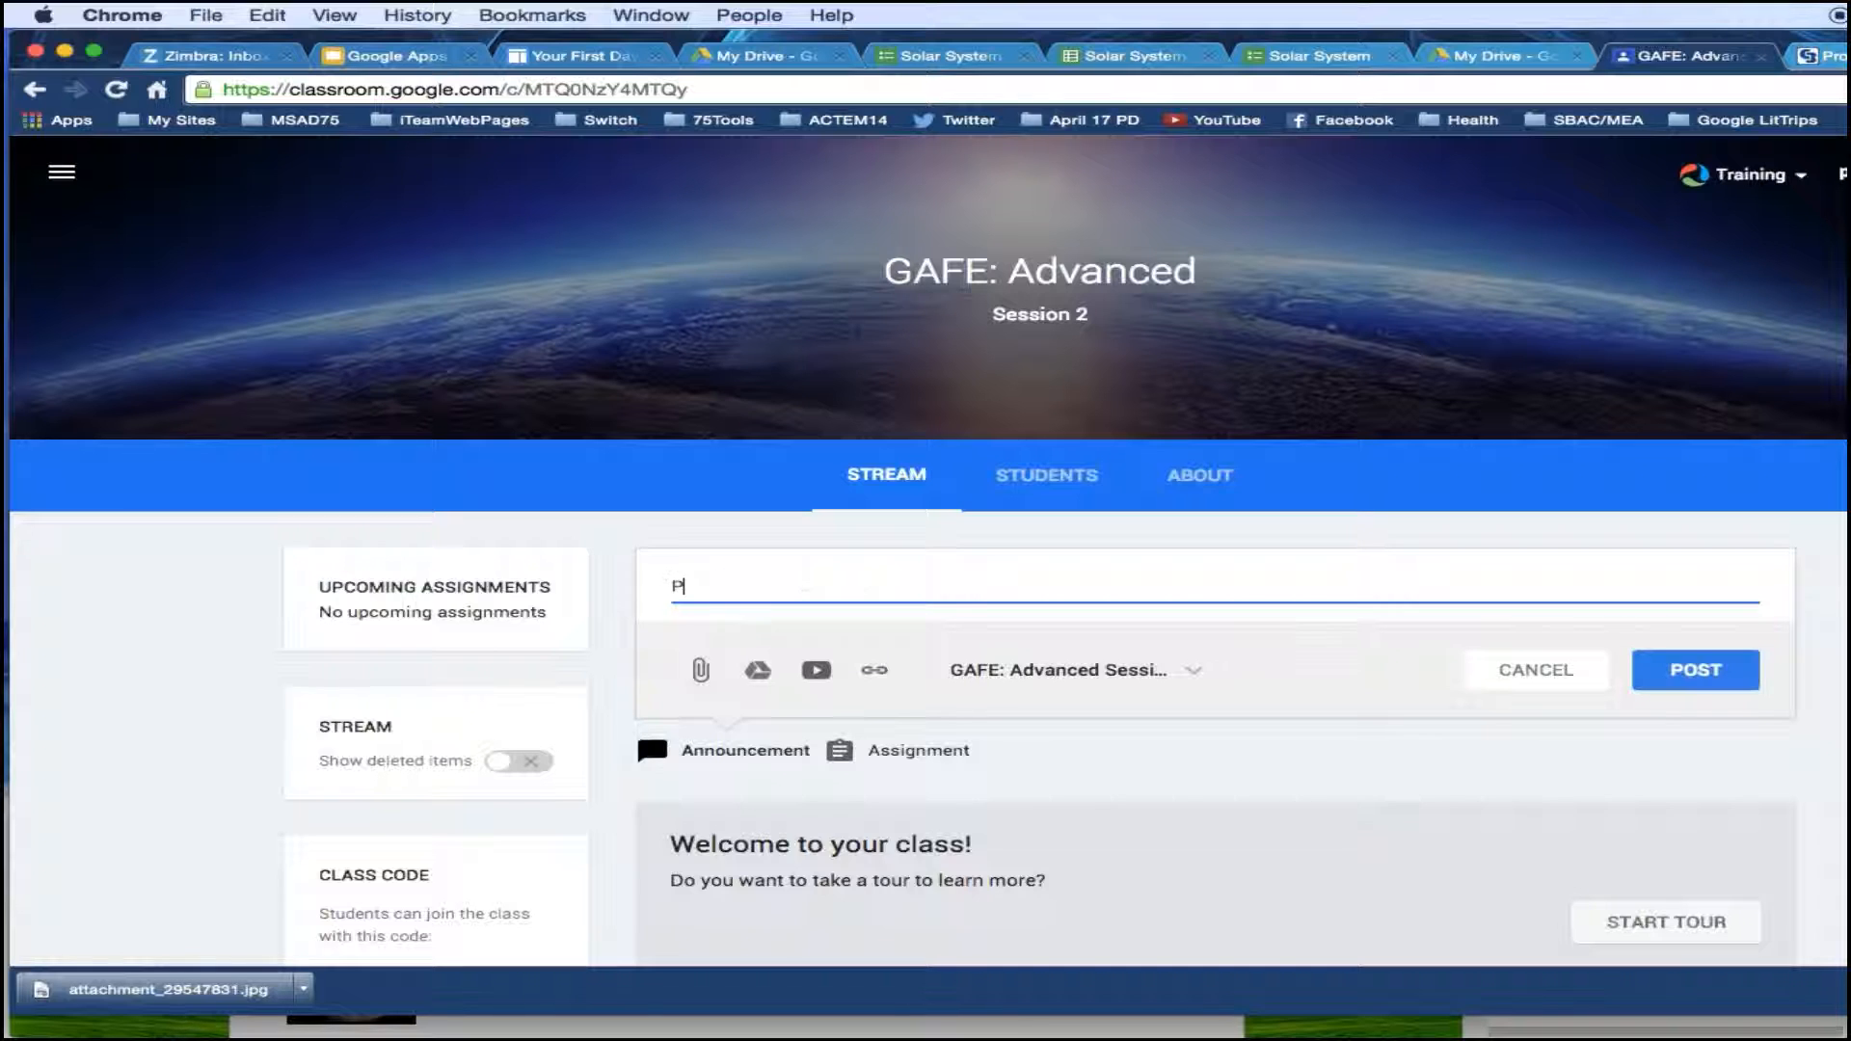
type("lanets Quiz")
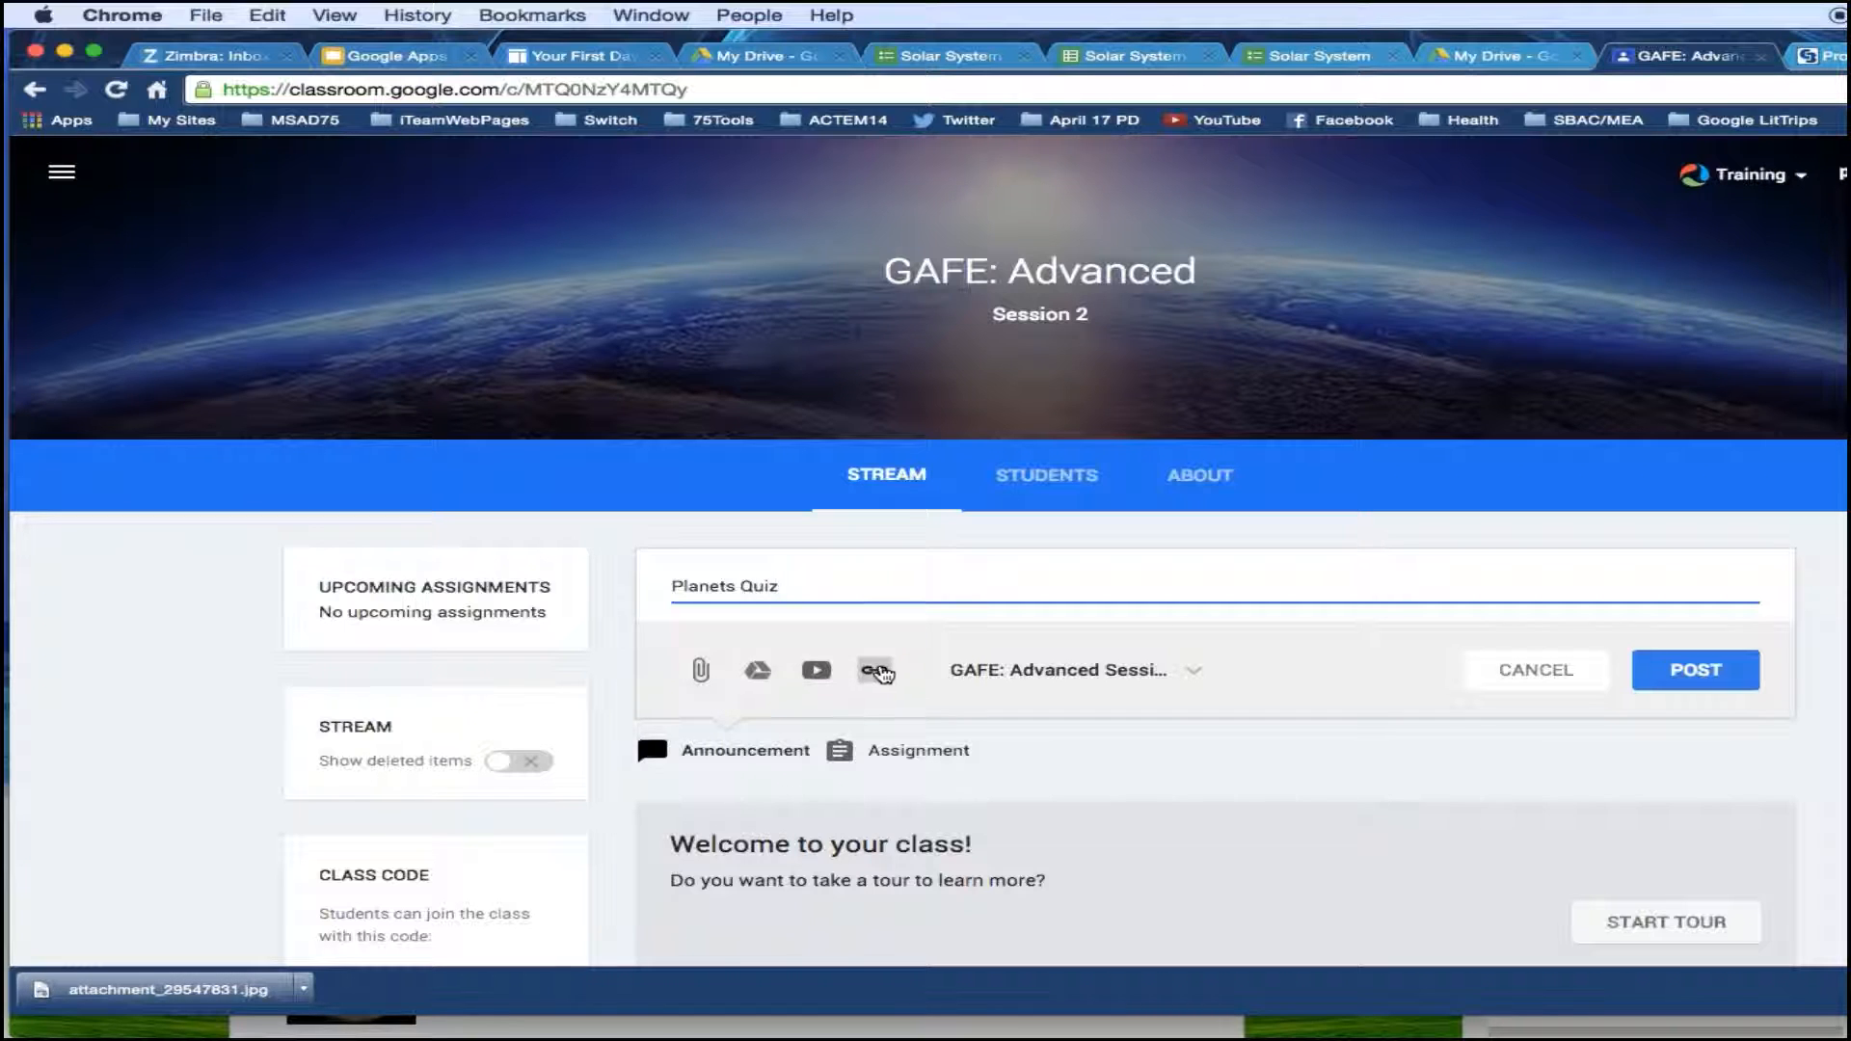
left_click(871, 672)
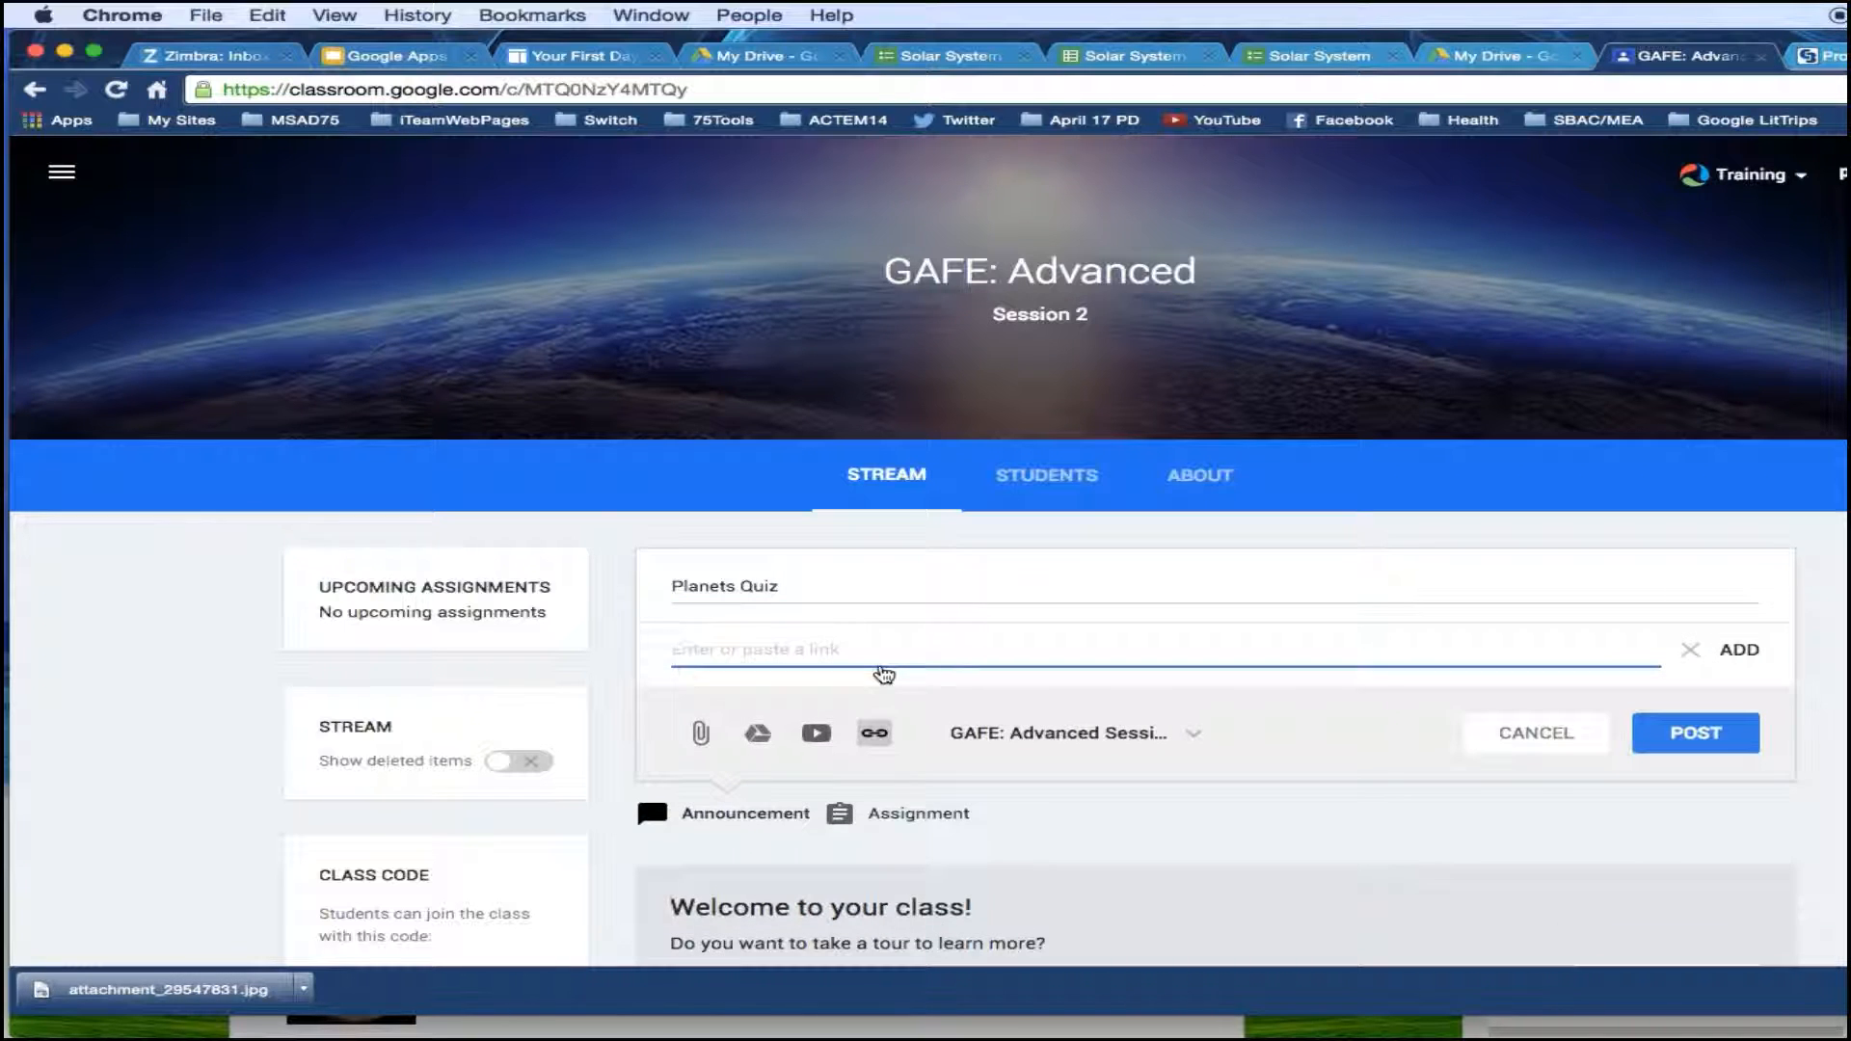
type("http://goo.gl/forms/BlVErlsVhD")
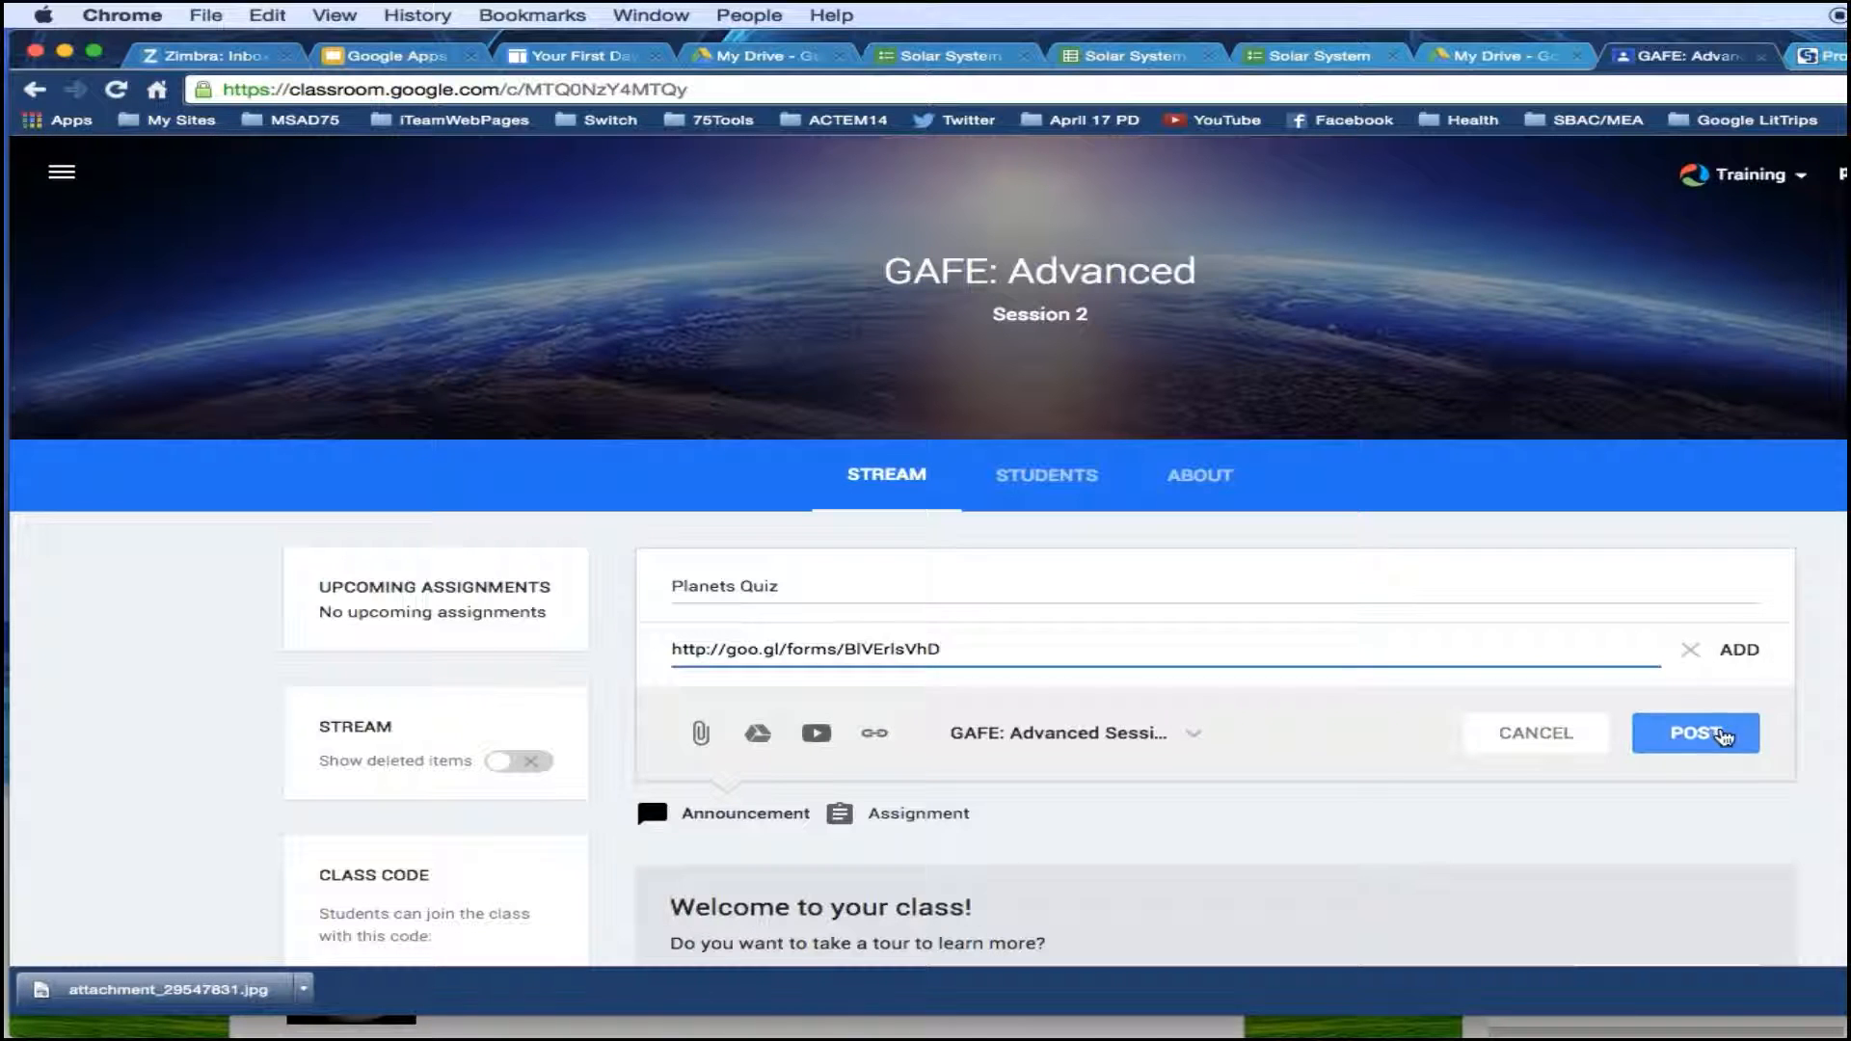
left_click(1725, 735)
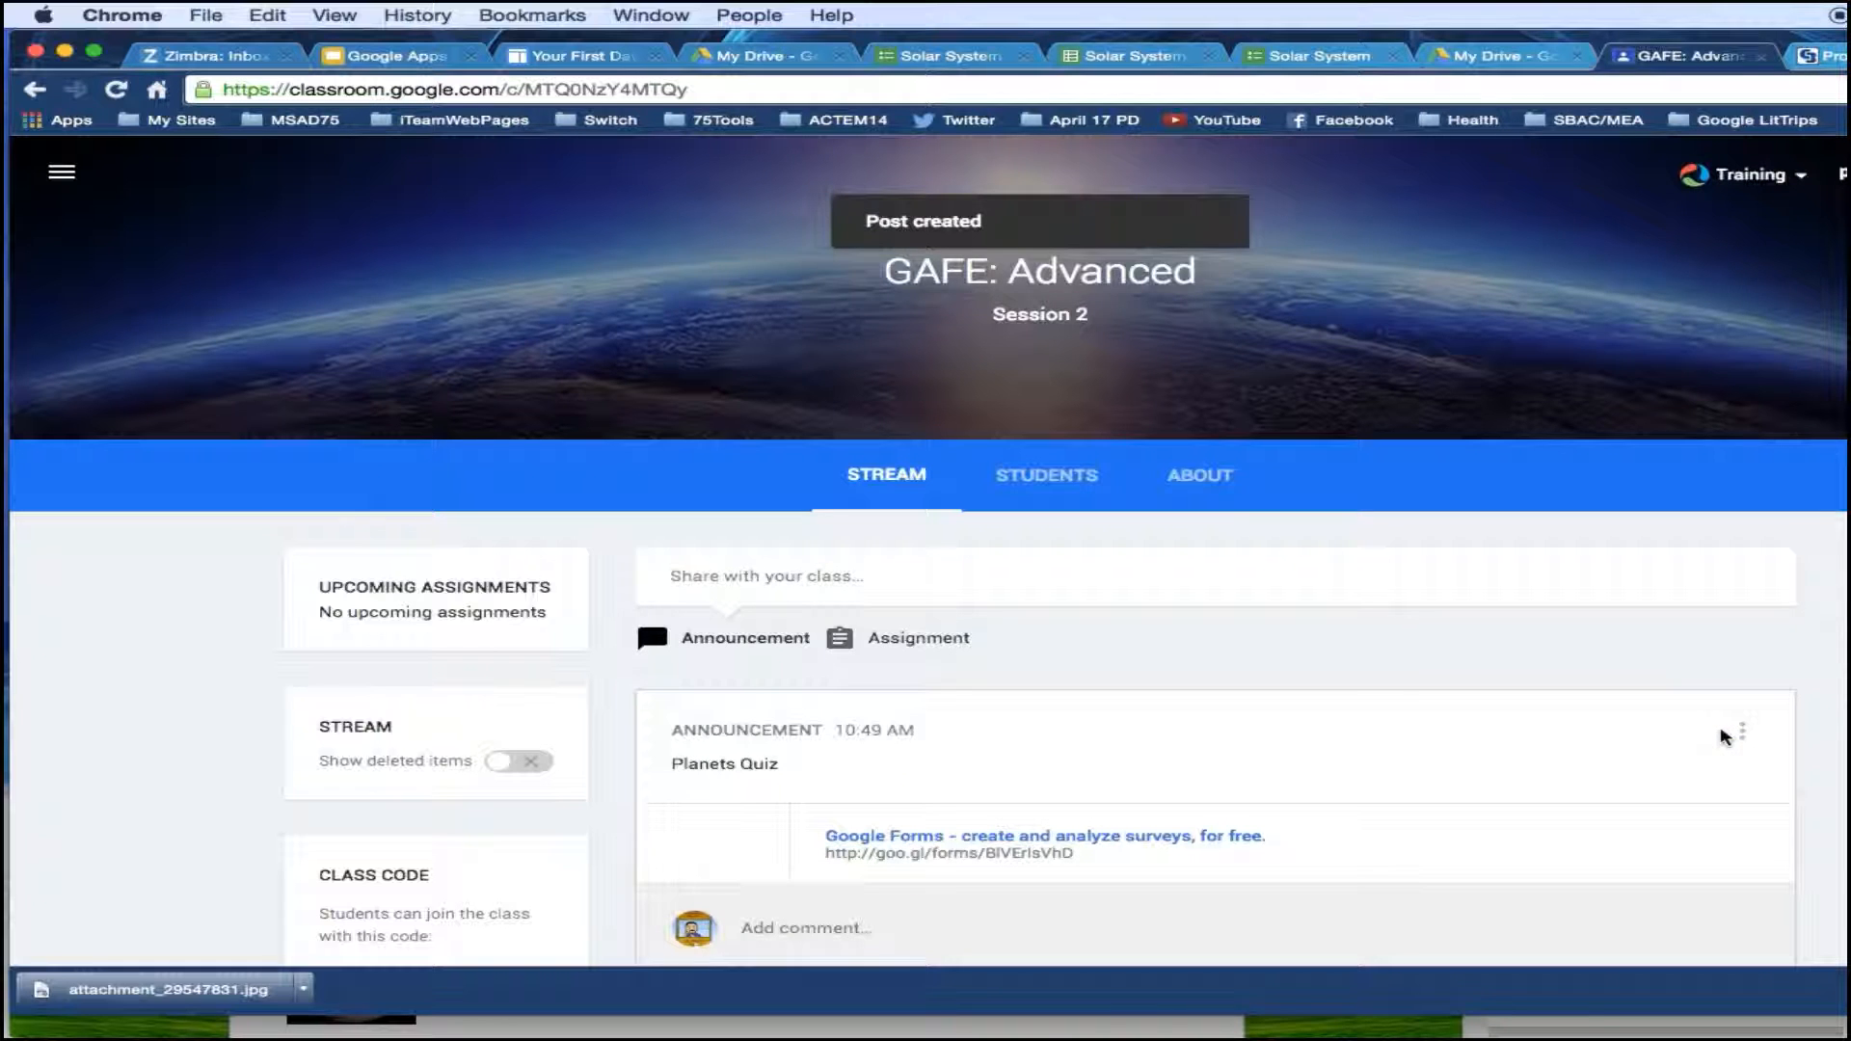
Open the quiz from the link in the class announcement and review the live form's theme and questions.
scroll(993, 761, "down", 2)
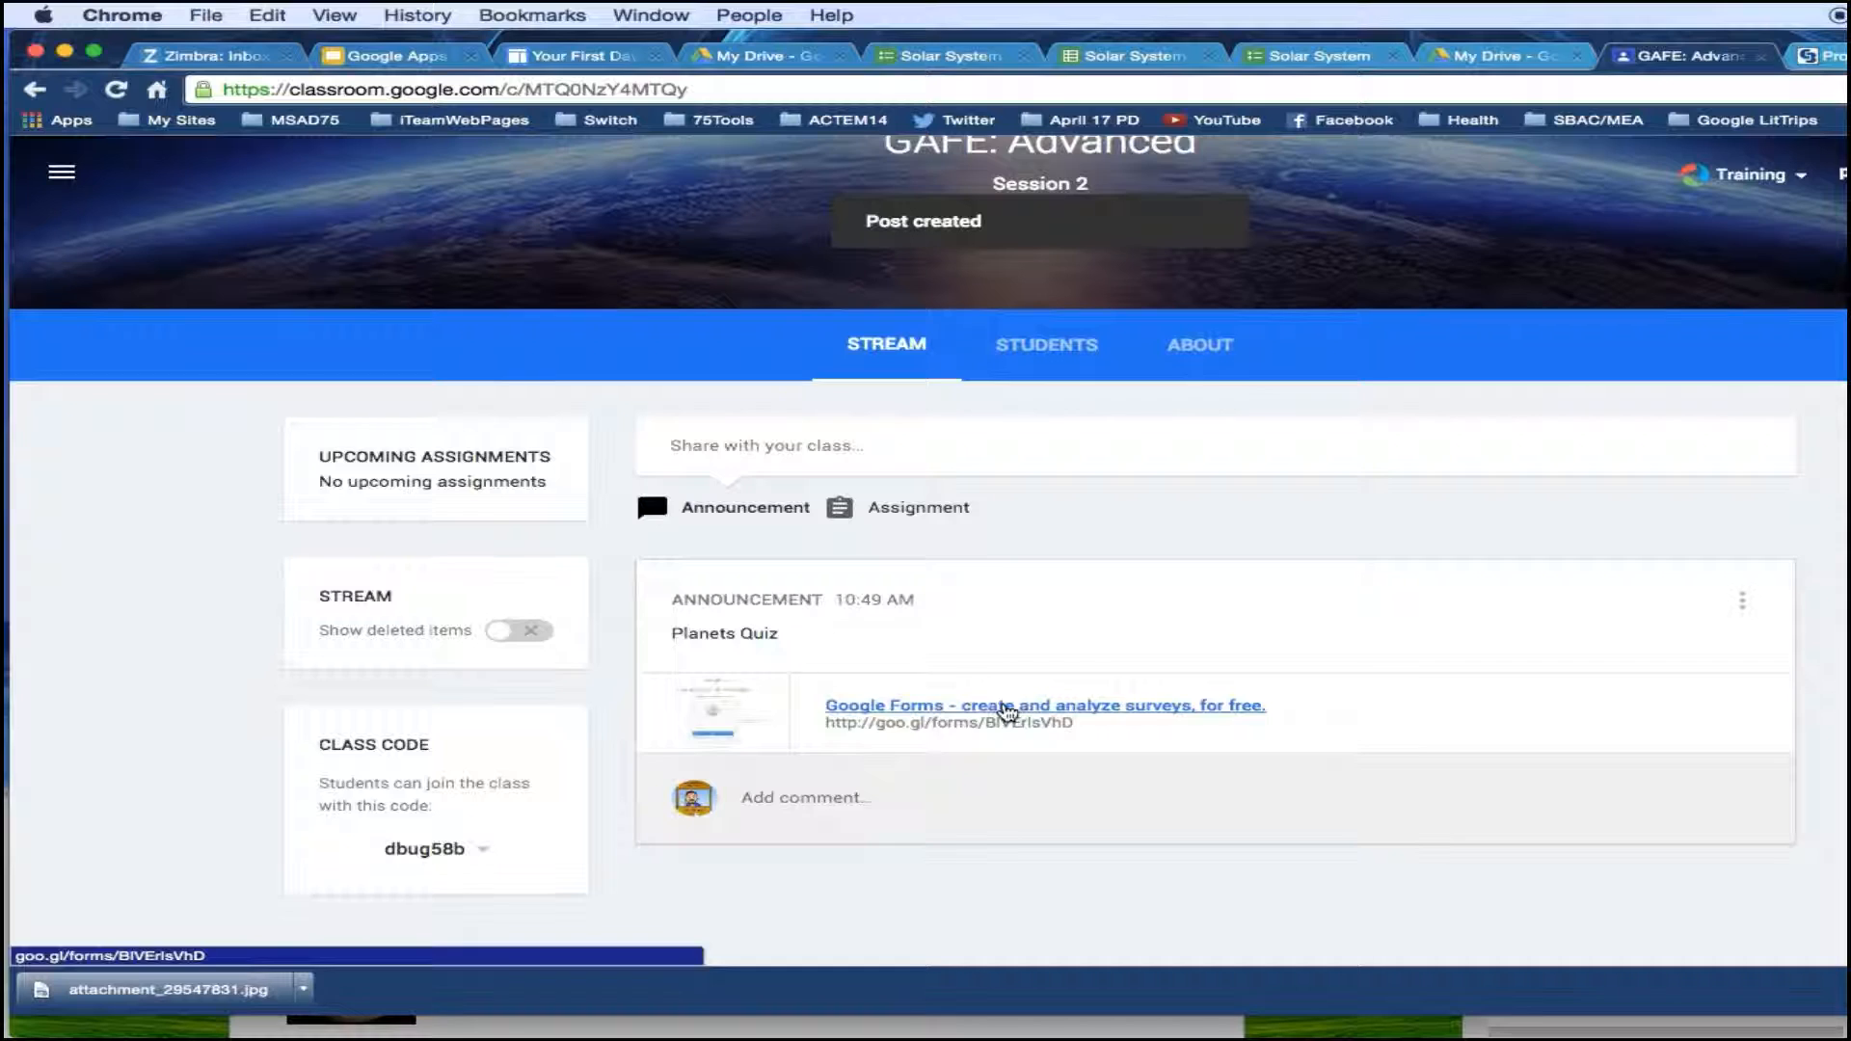
left_click(1004, 709)
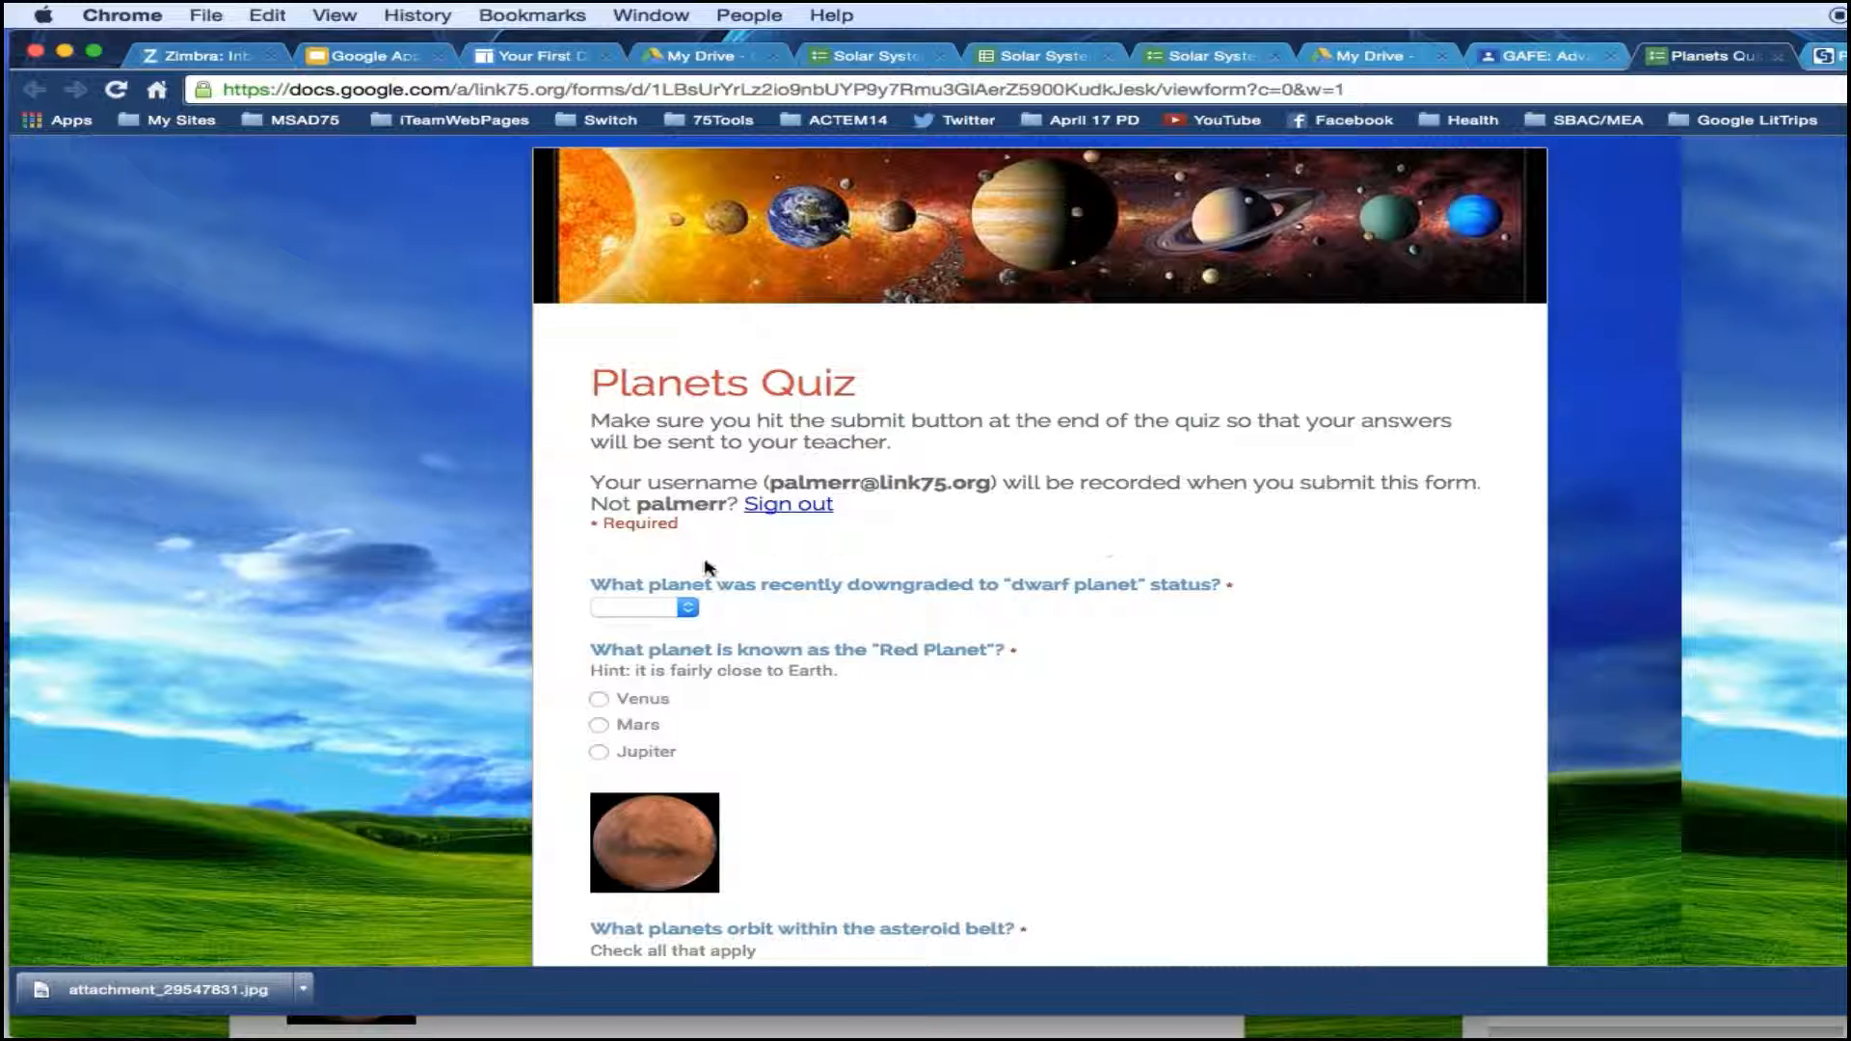
scroll(743, 583, "down", 3)
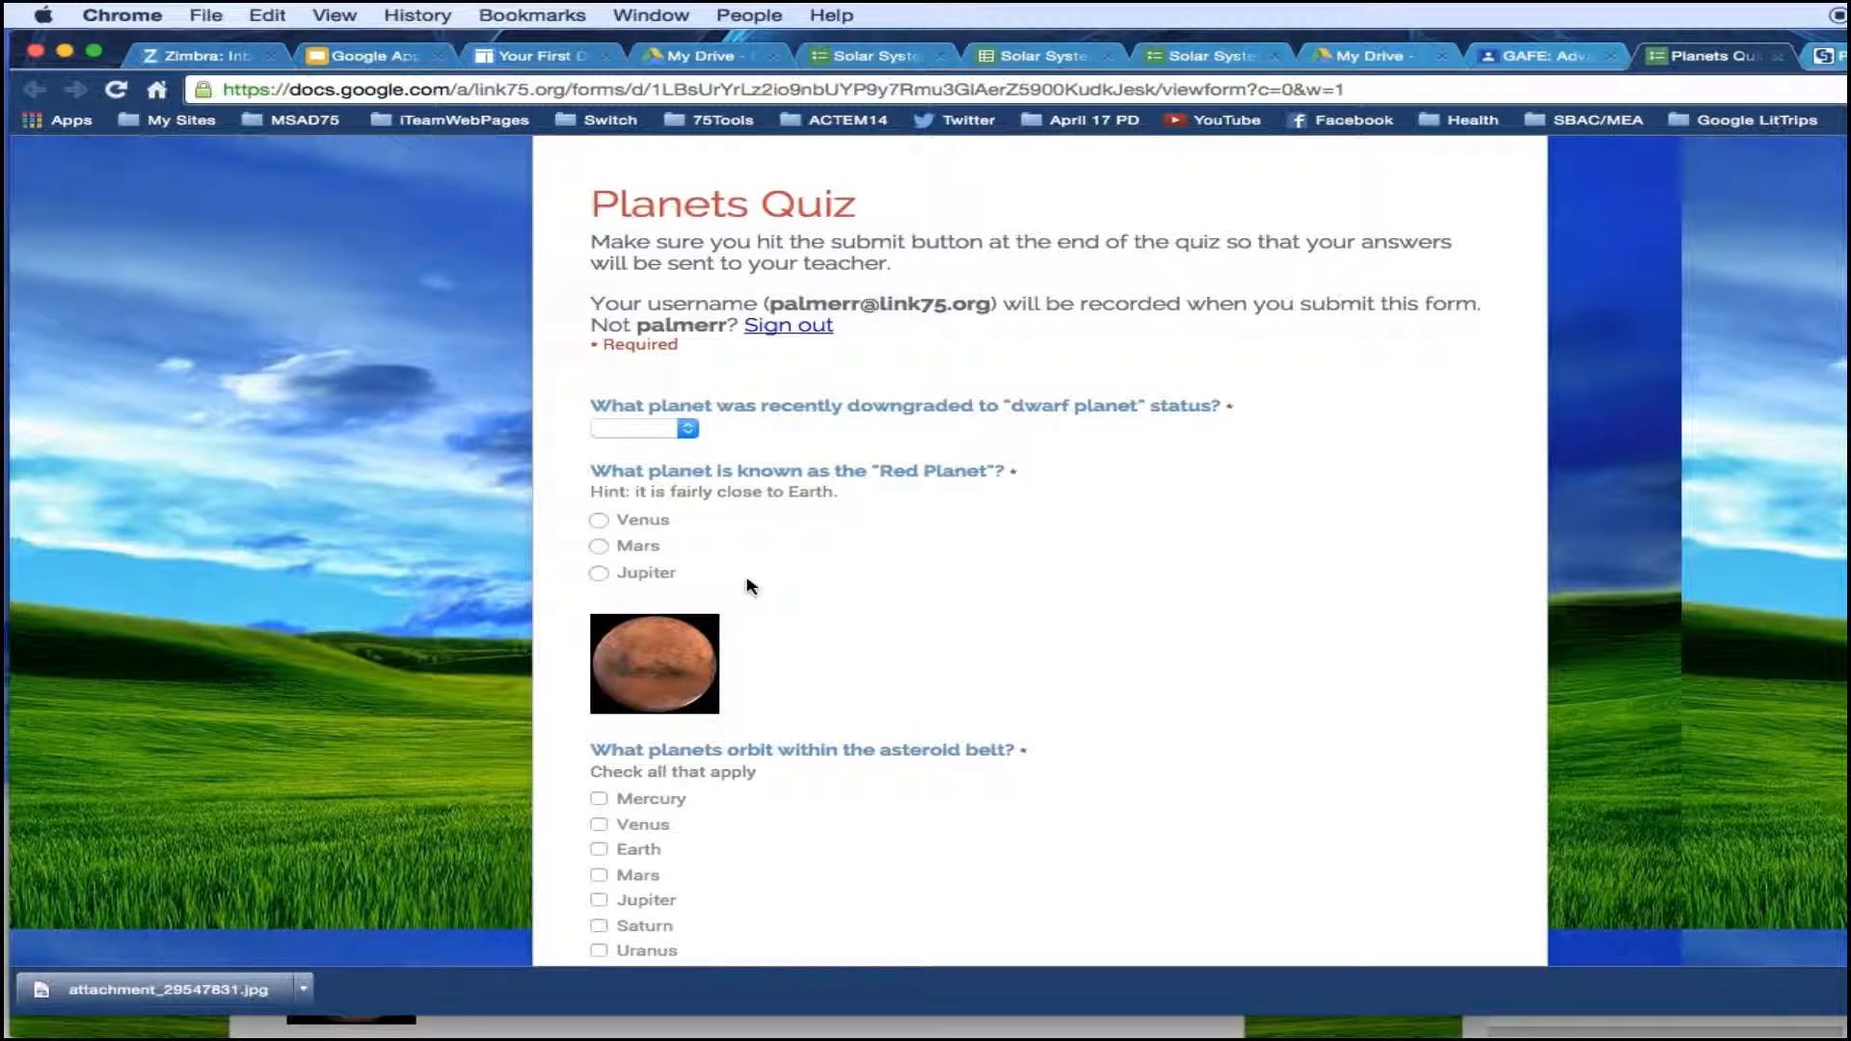